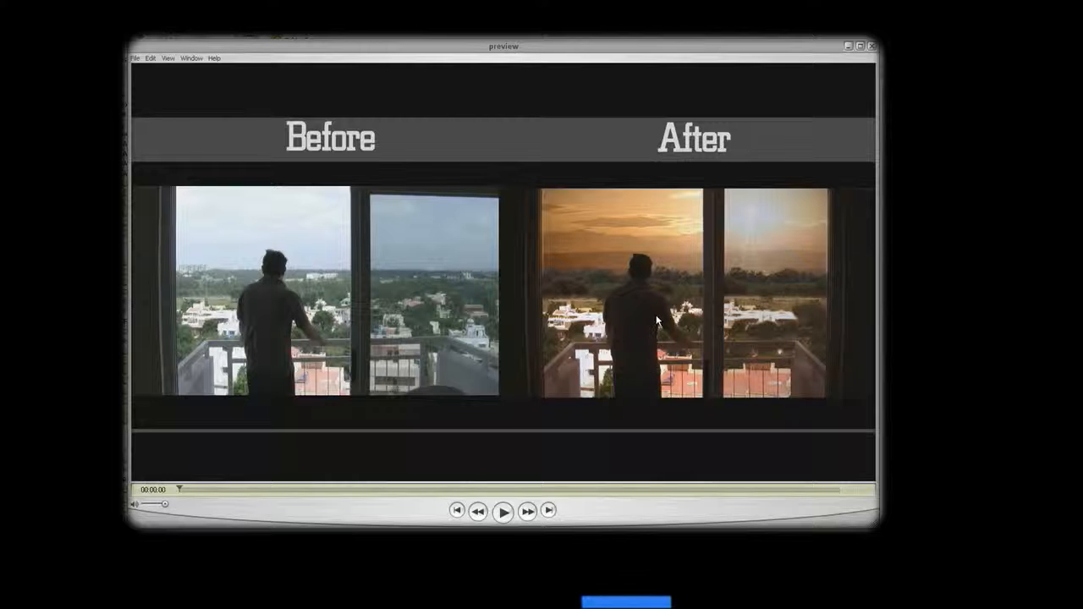
- Play the before-and-after preview clip
click(506, 515)
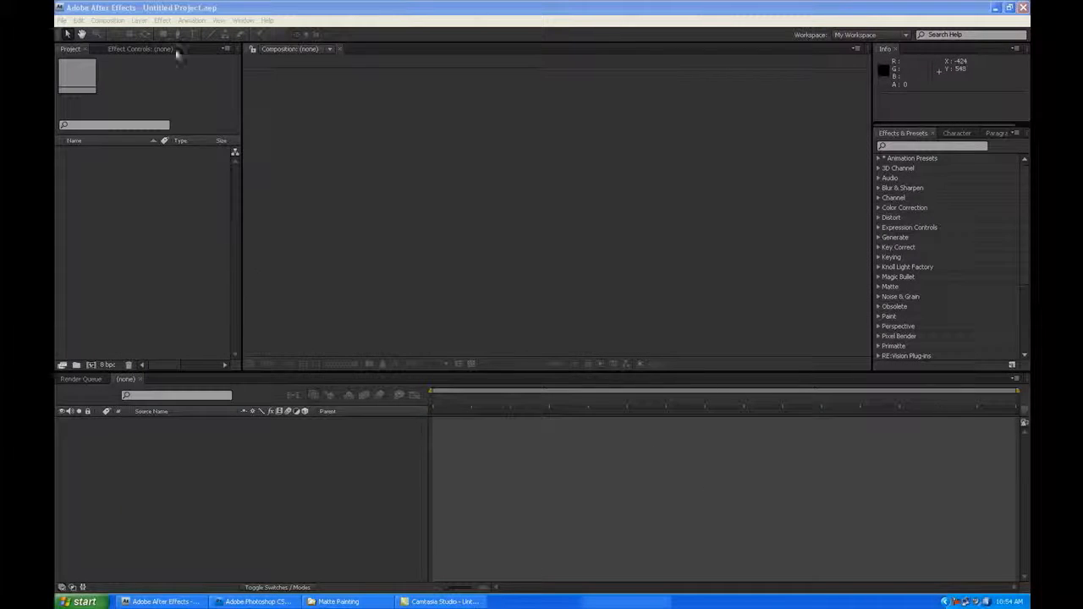
- Import the shot1 frames from the AVI folder in Camera Takes as a TIFF sequence, starting with shot1_00000
click(131, 225)
double_click(131, 225)
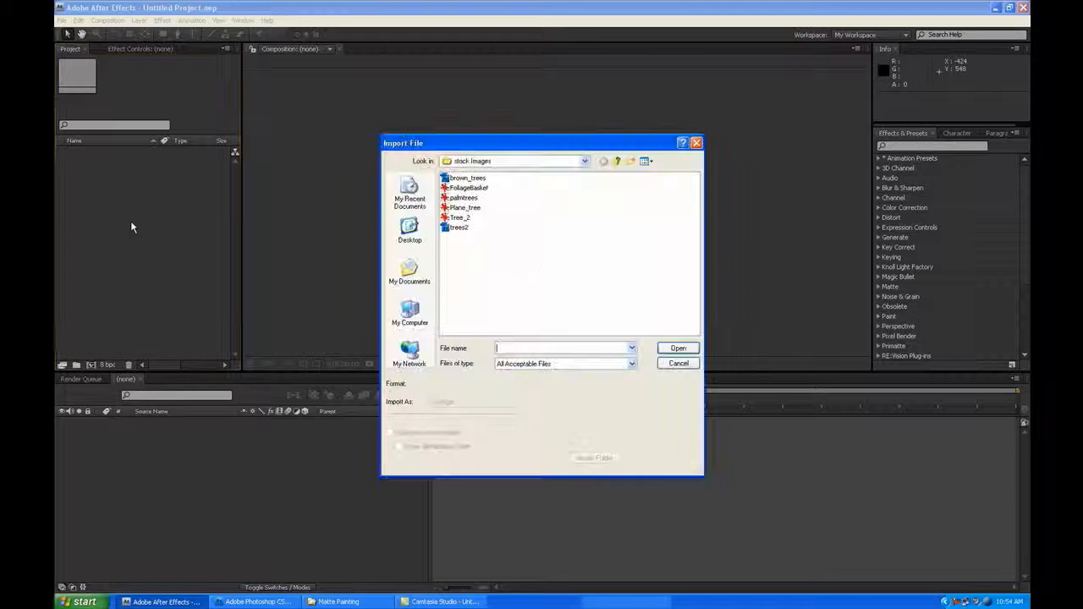
click(616, 162)
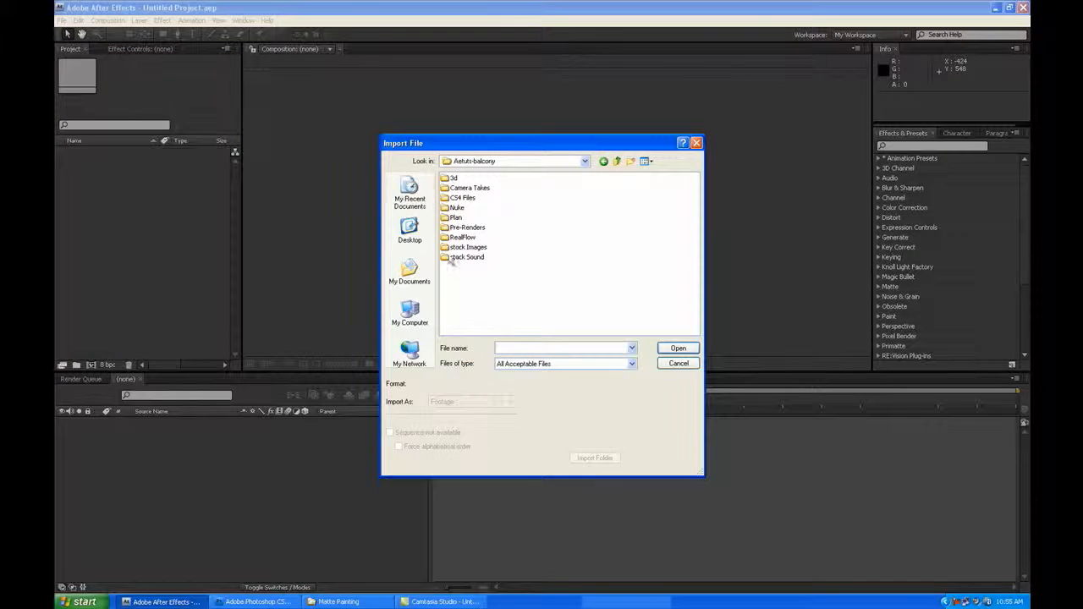
double_click(465, 191)
double_click(463, 192)
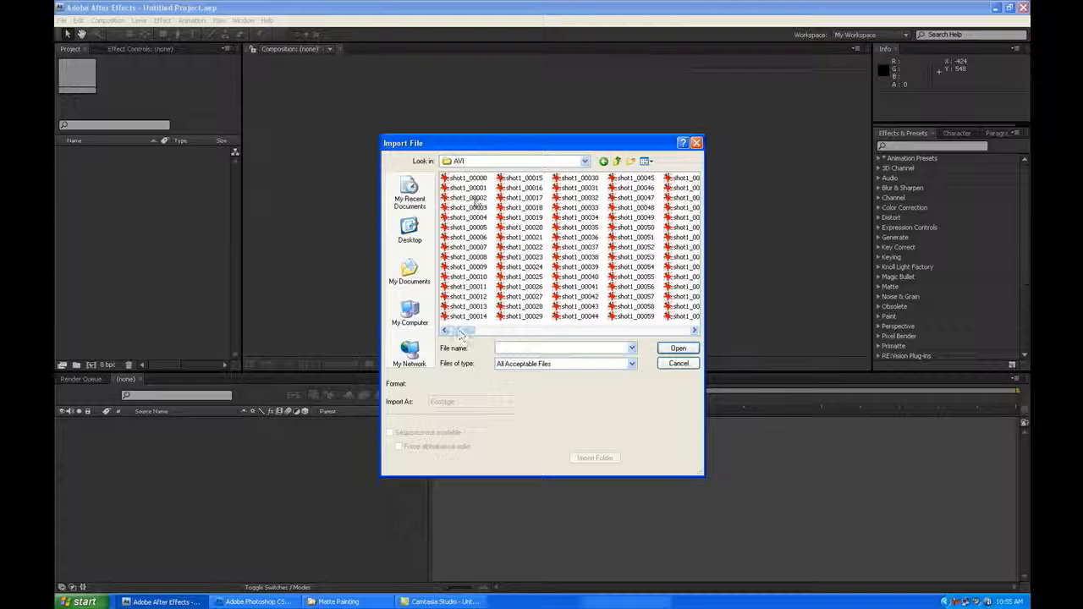
click(471, 179)
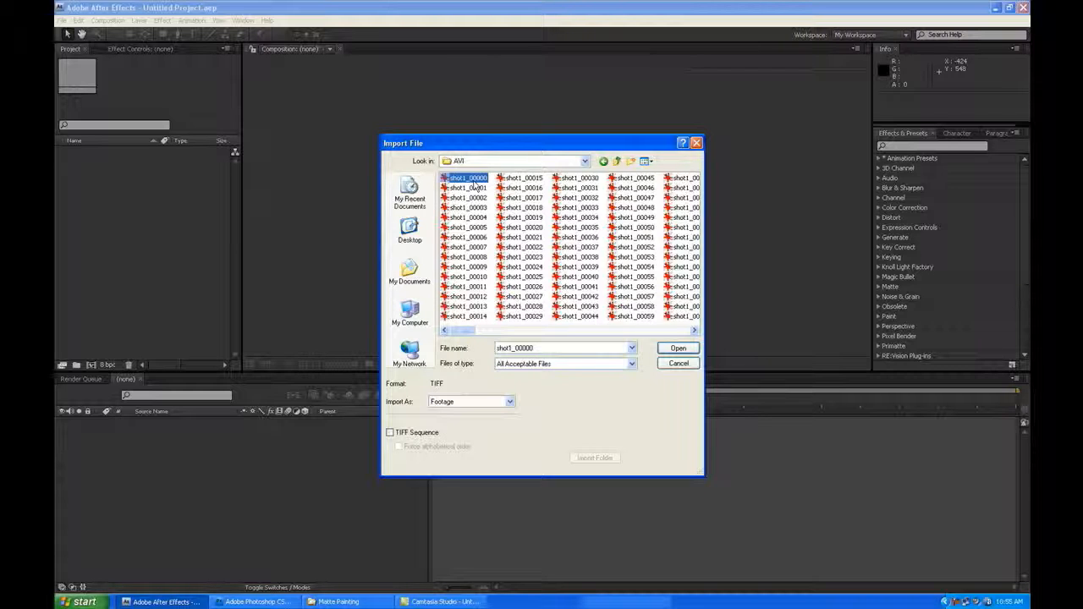
click(406, 435)
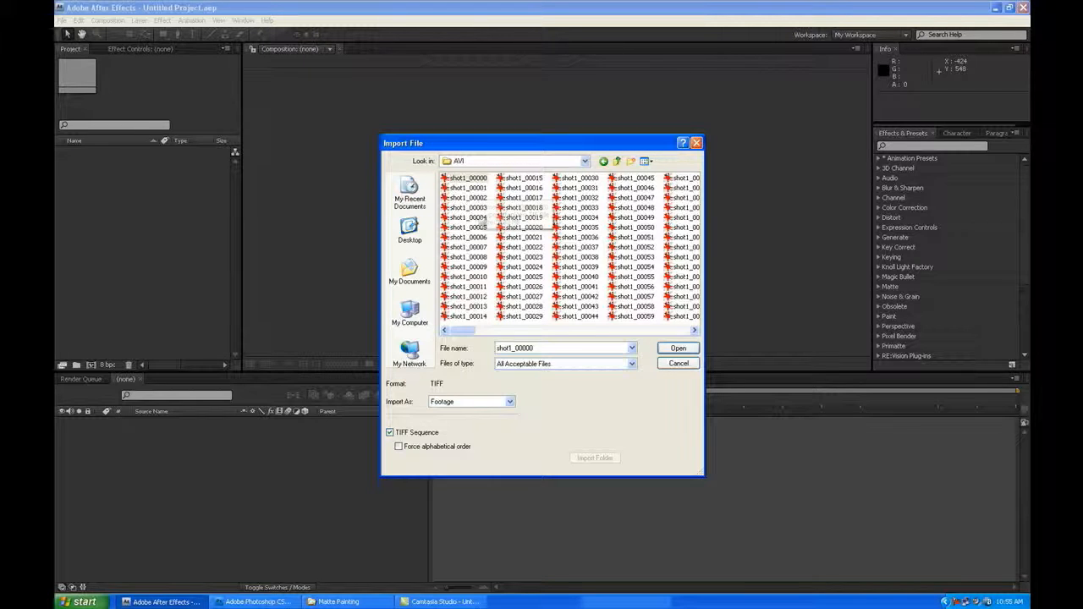
mouse_move(462, 330)
mouse_down()
mouse_move(672, 333)
mouse_move(464, 331)
mouse_up()
click(678, 347)
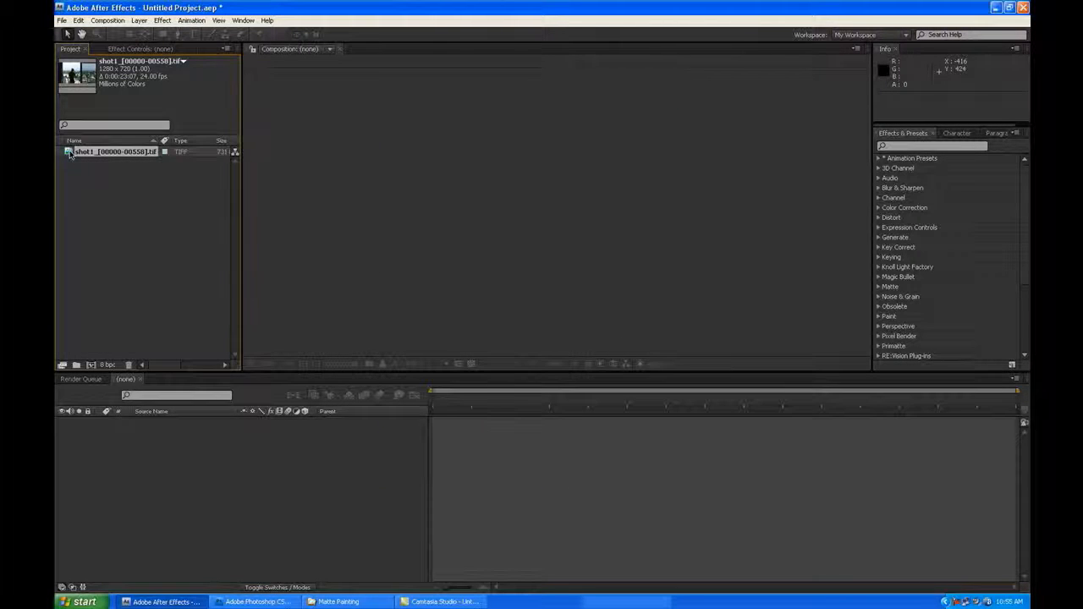
- Create a new composition from the imported shot1 TIFF sequence
drag(70, 153, 92, 365)
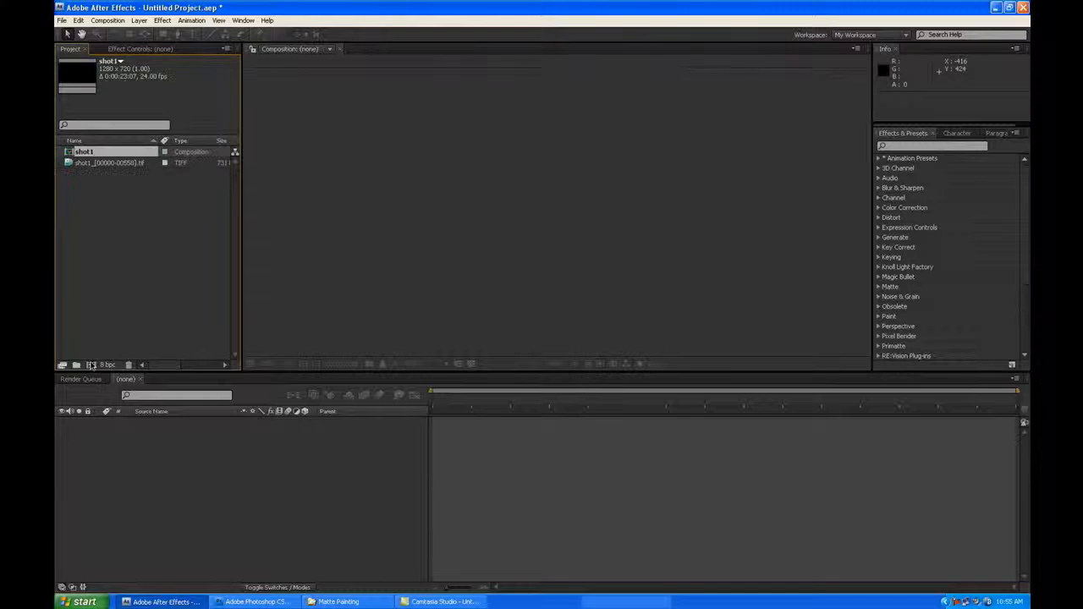
click(633, 493)
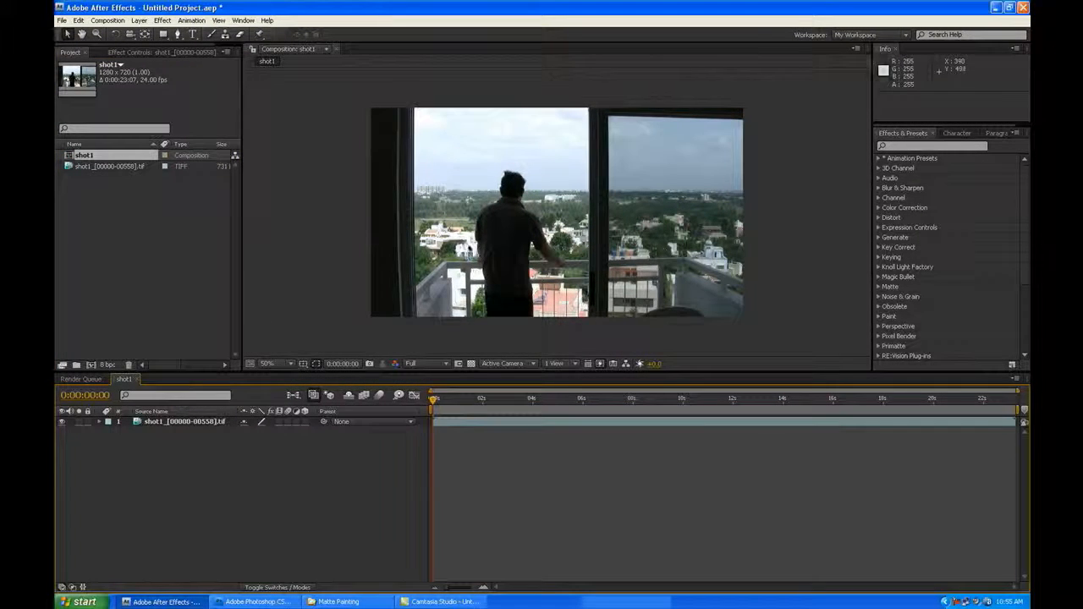
scroll(459, 265, up, 1)
scroll(458, 265, down, 1)
- Check the frame size, frame rate and duration in shot1's composition settings without changing them
click(108, 20)
click(127, 44)
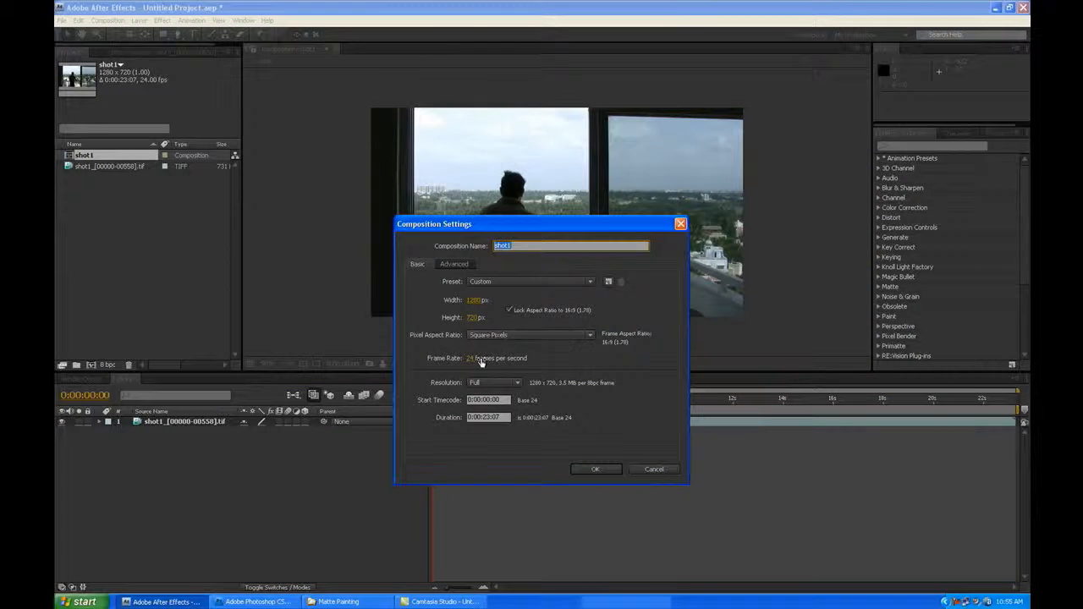
click(658, 472)
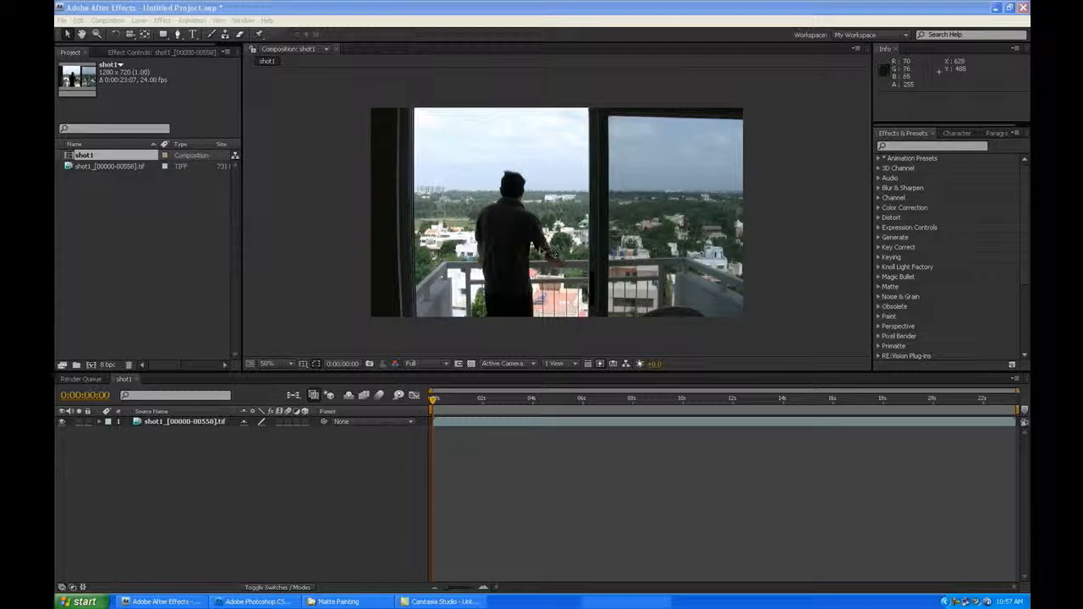
- Switch to Photoshop and compare the original 00128 frame with the finished Matte Painting document
click(250, 602)
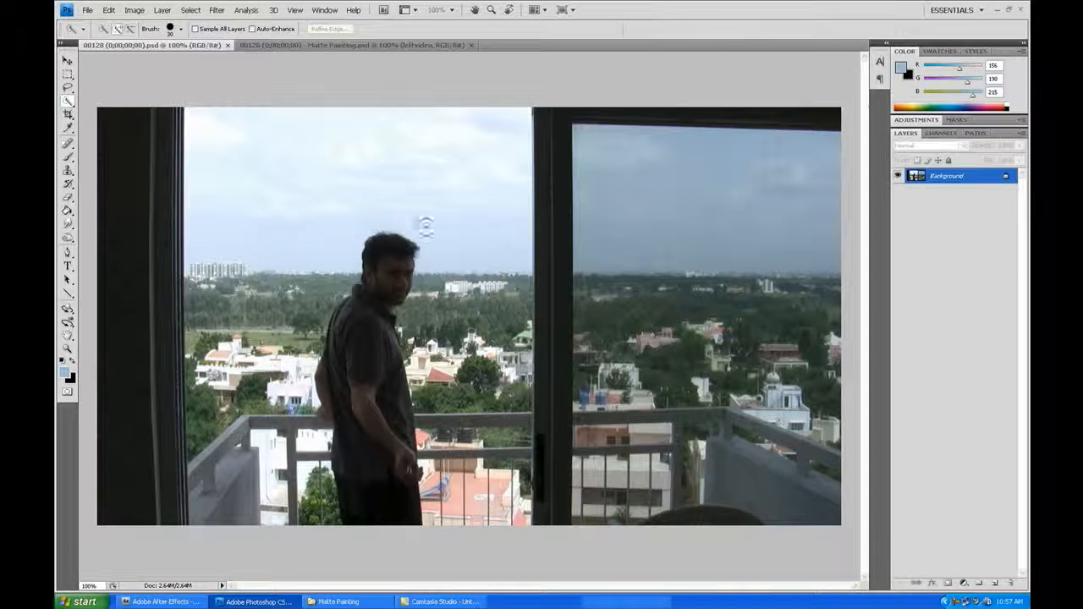
click(68, 171)
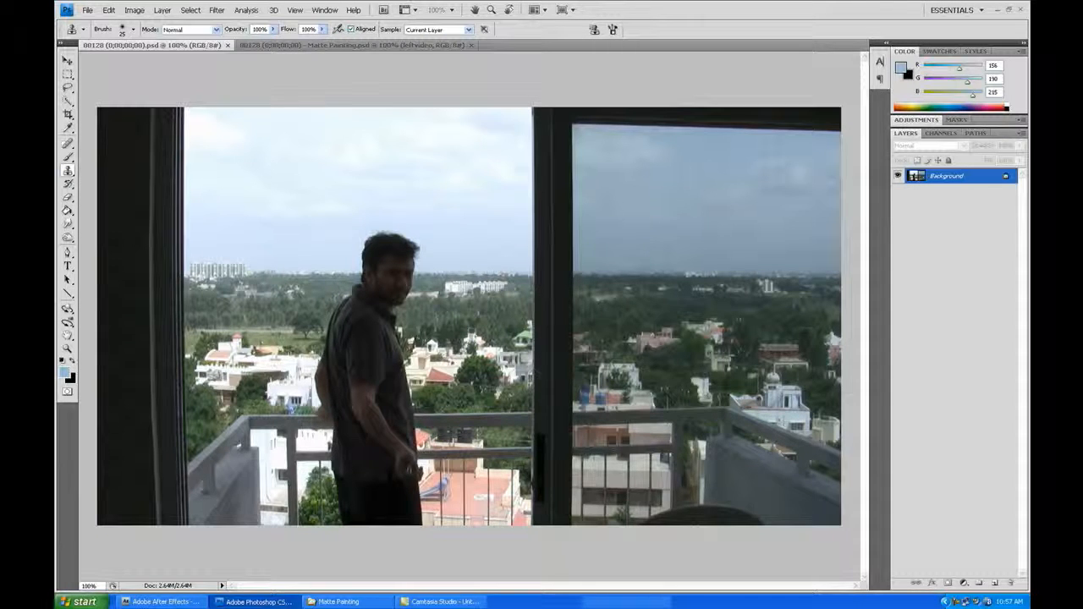
click(356, 44)
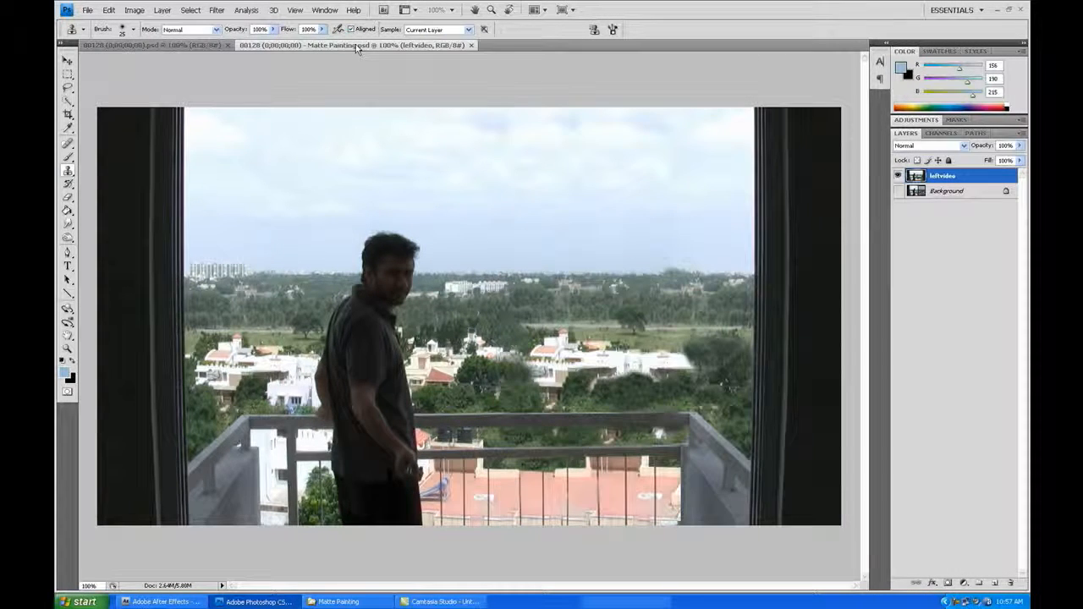
click(180, 48)
click(270, 47)
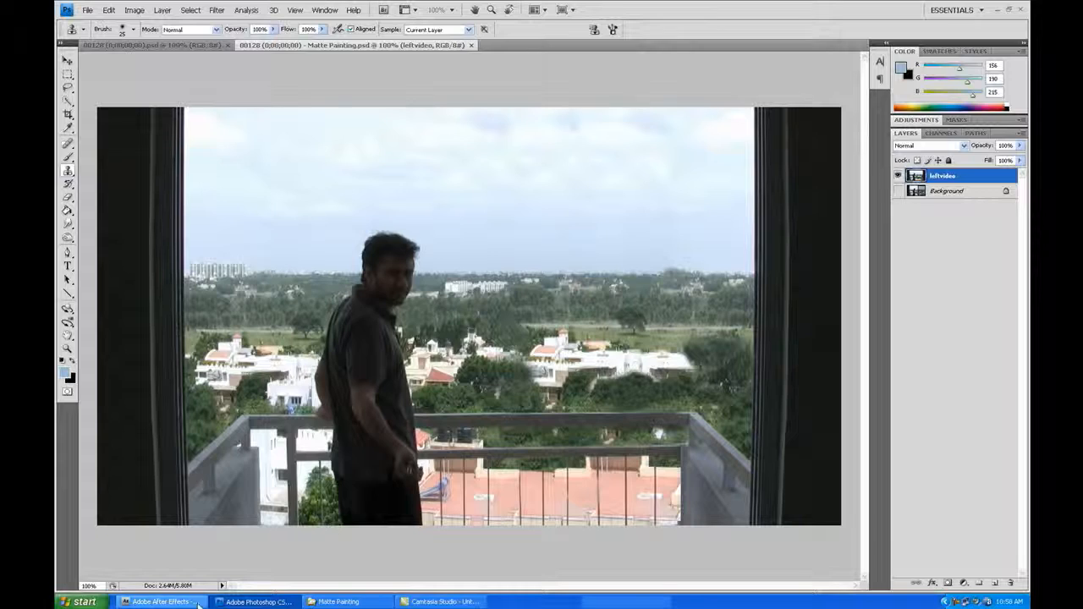
- Switch to After Effects and import the 00128 Matte Painting Photoshop file as Composition - Cropped Layers with editable layer styles
click(160, 601)
double_click(146, 236)
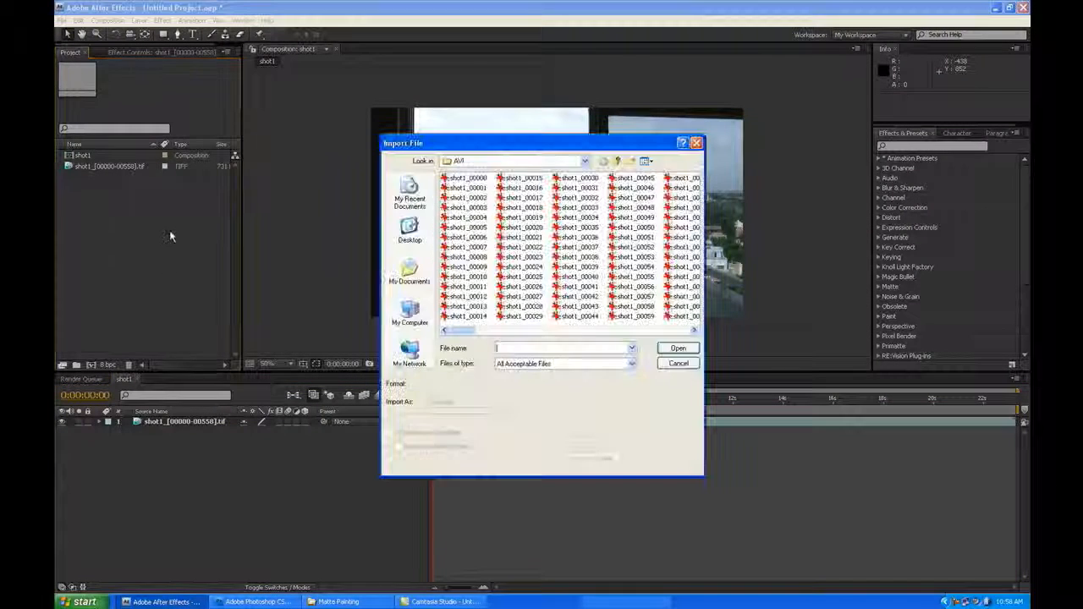
click(618, 161)
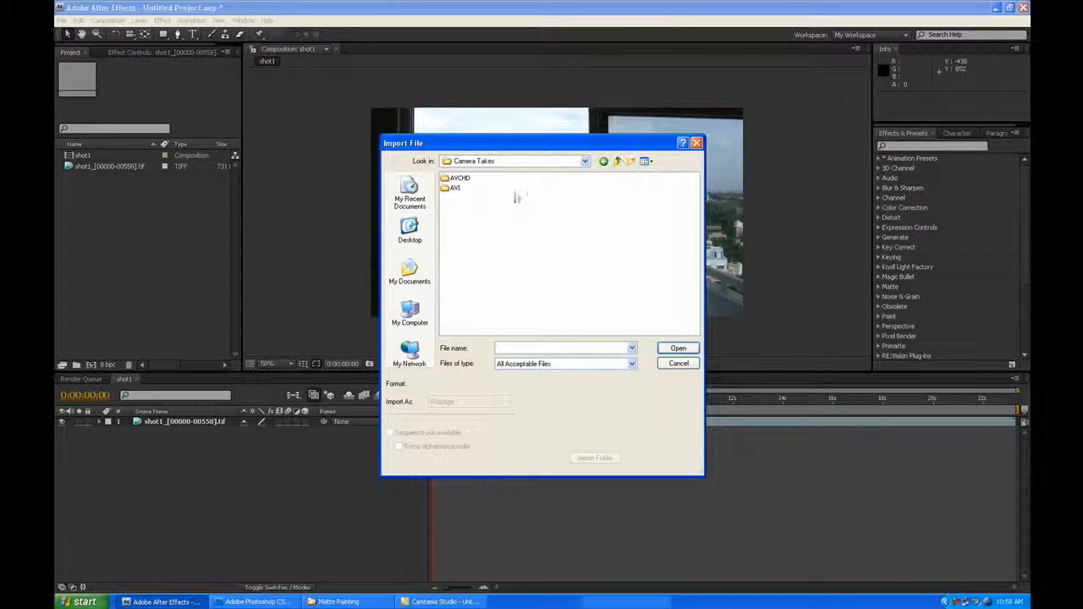
click(617, 161)
double_click(468, 228)
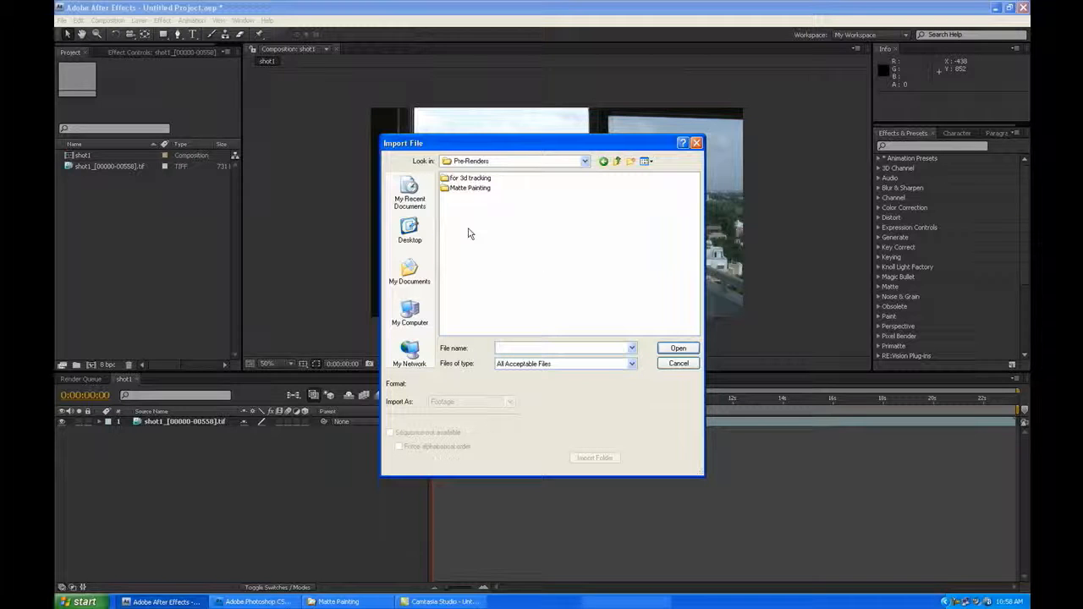
double_click(466, 189)
click(512, 198)
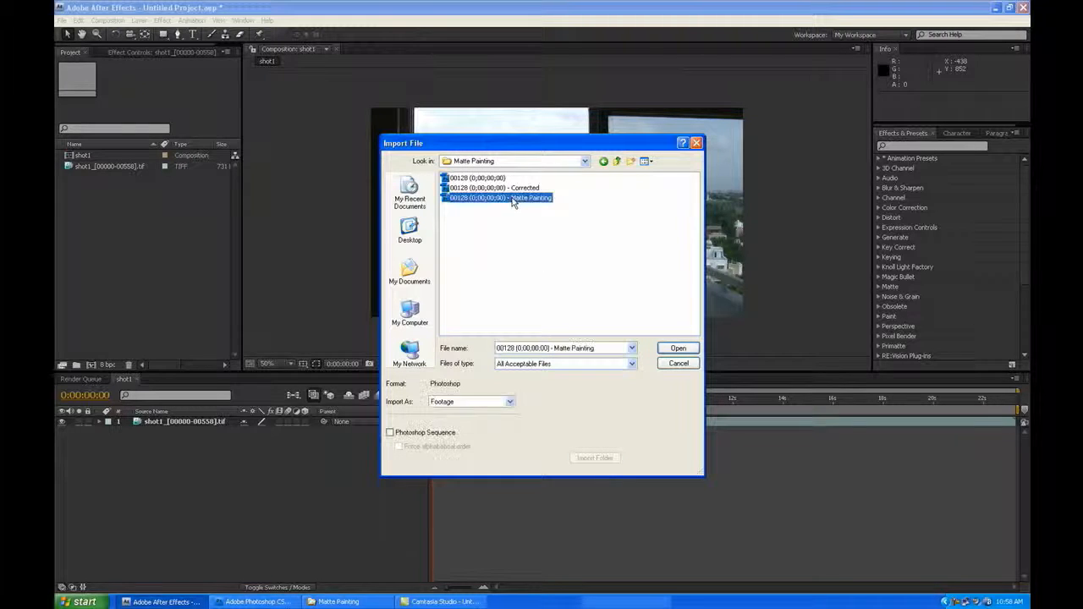
click(678, 348)
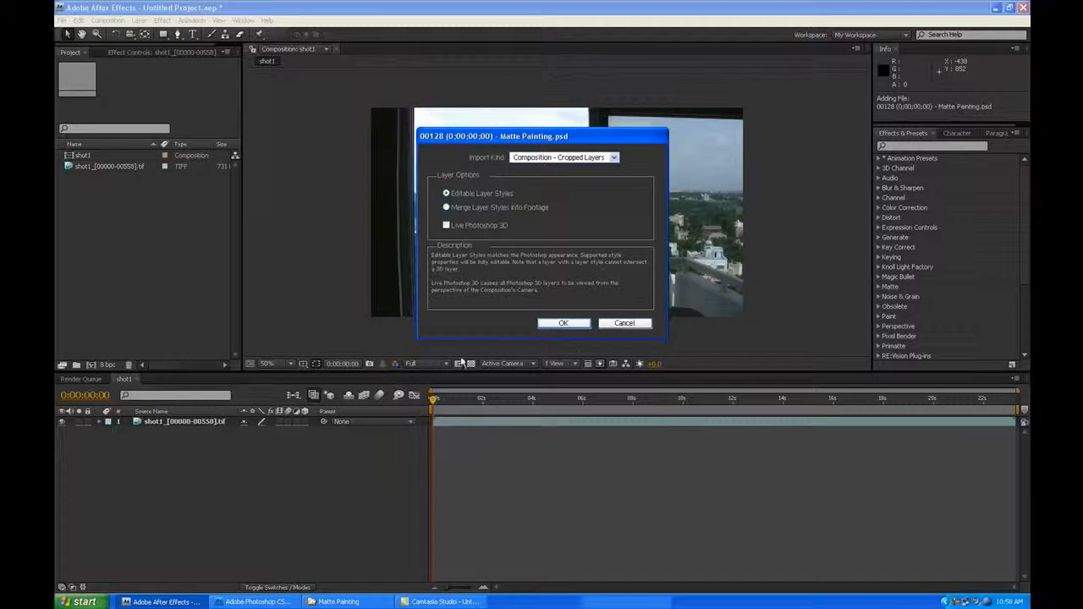
click(562, 323)
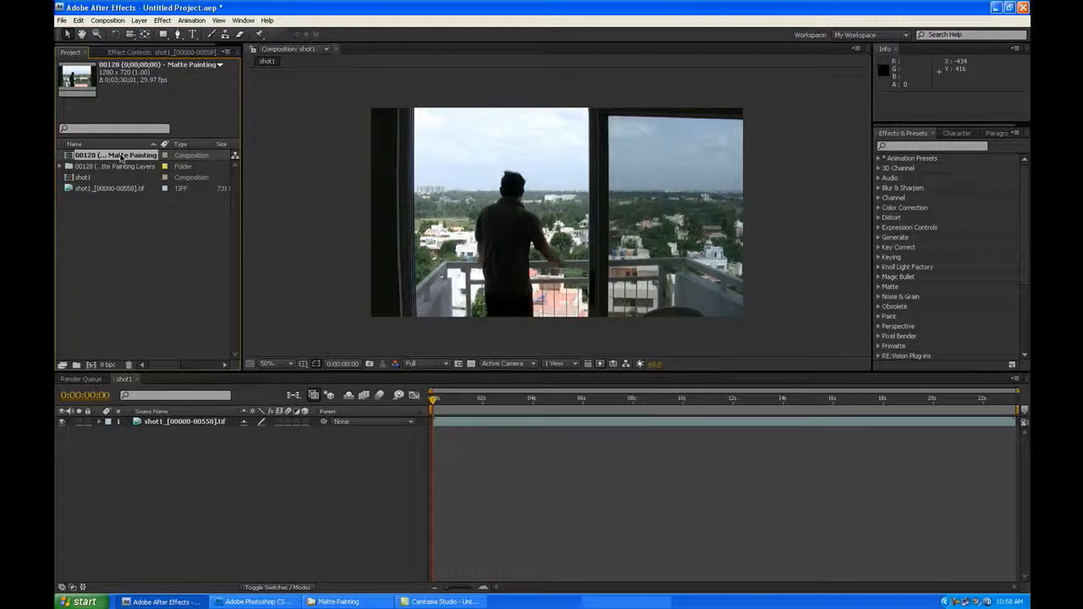
- Place the Matte Painting composition above the shot1 footage and mask it with a rectangle covering everything right of the man
drag(125, 163, 216, 415)
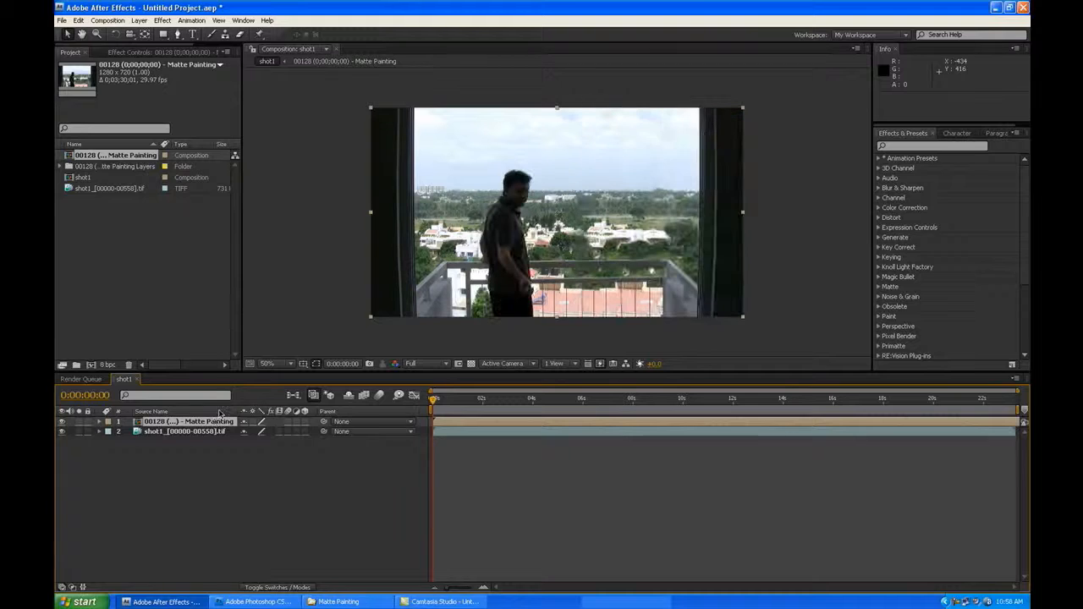
click(220, 422)
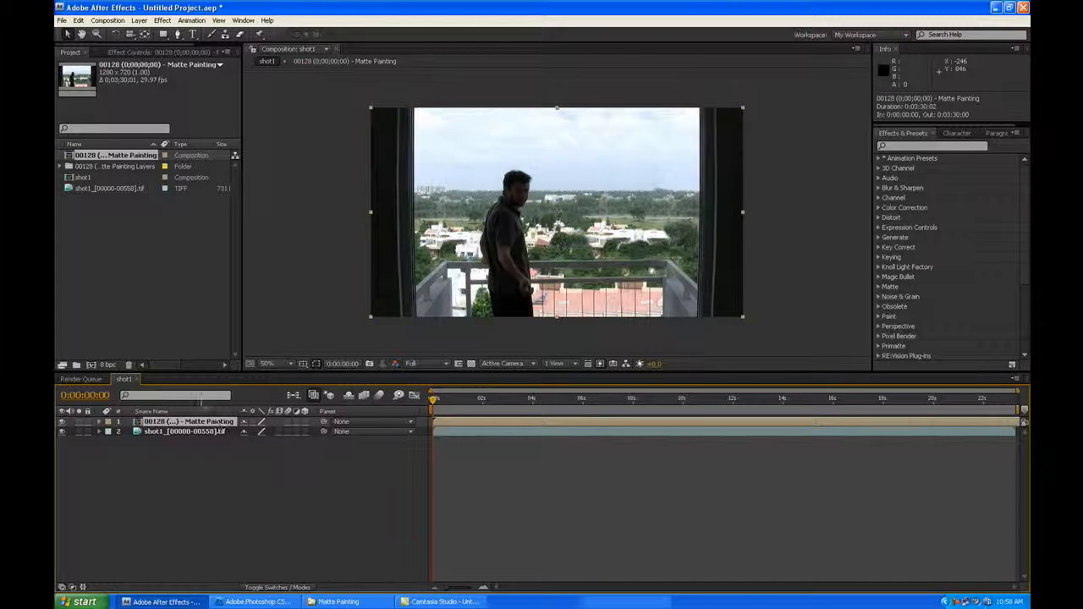
click(163, 34)
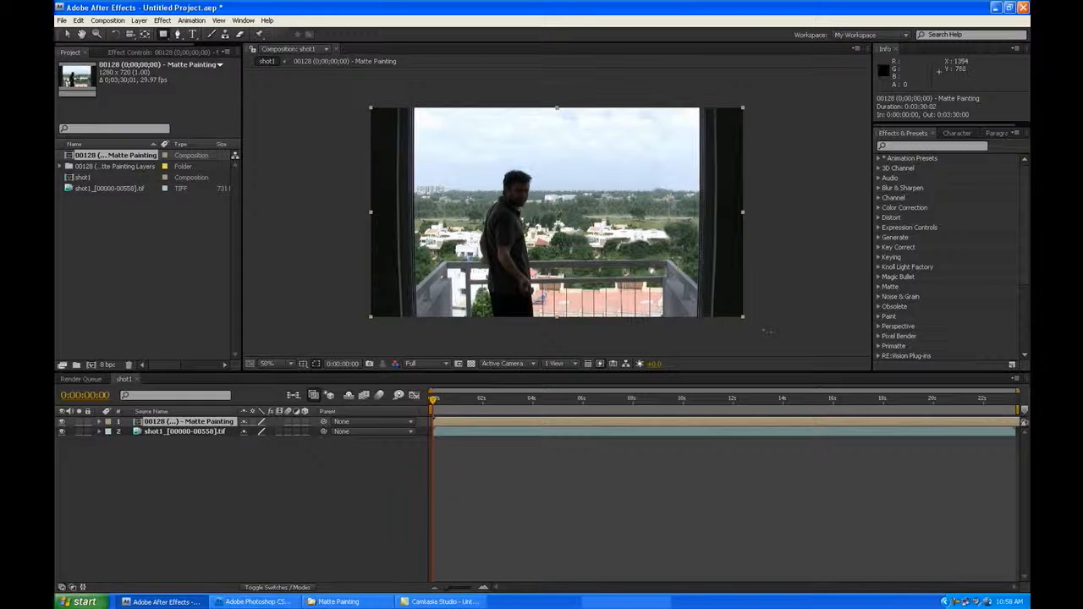
mouse_move(776, 332)
mouse_down()
mouse_move(635, 206)
mouse_move(567, 95)
mouse_up()
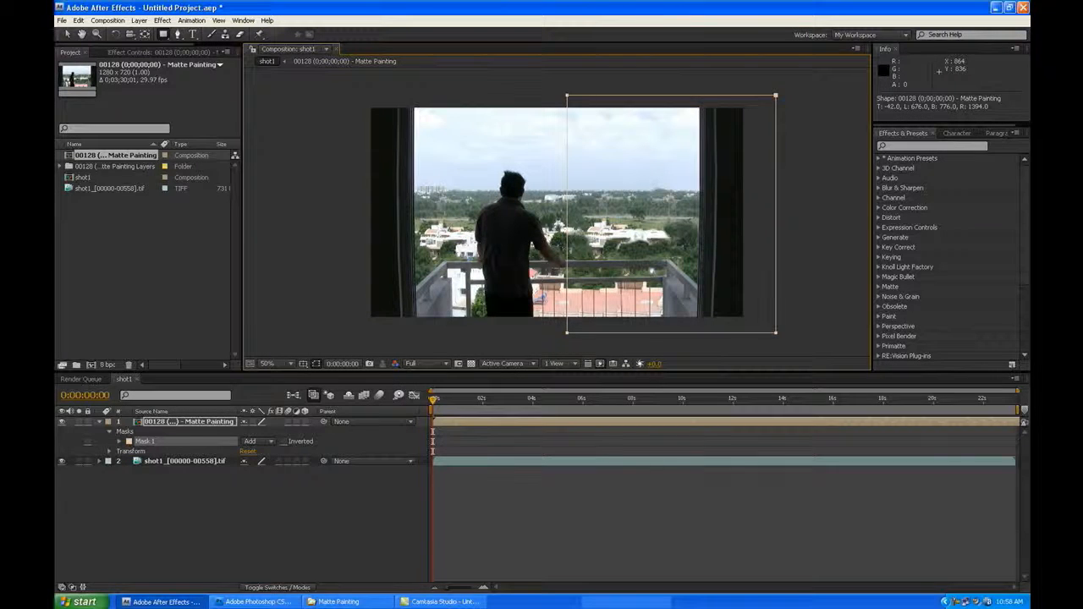
click(639, 512)
key(period)
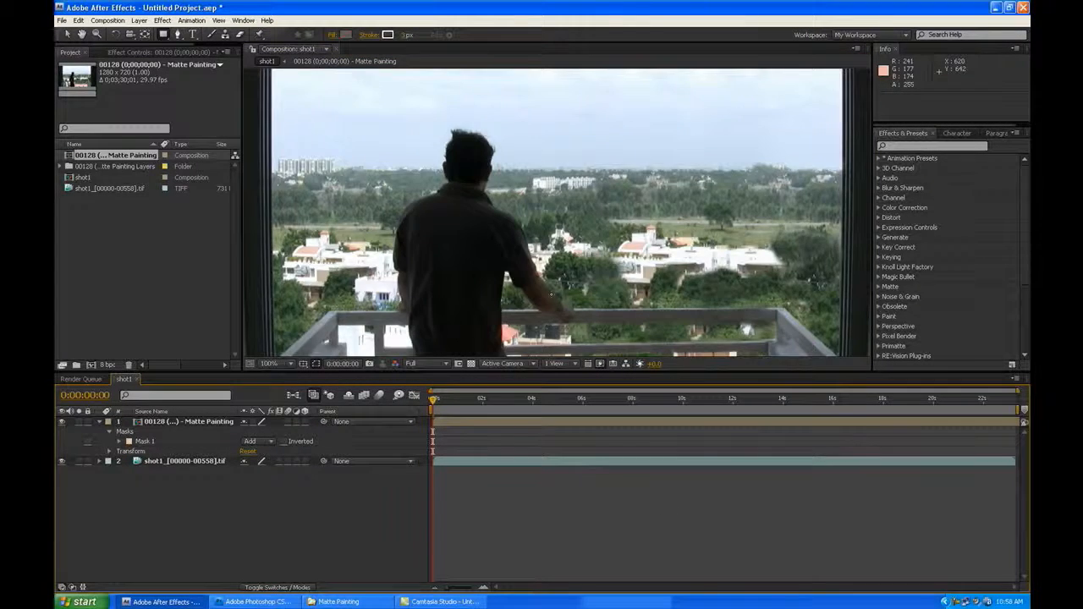
key(comma)
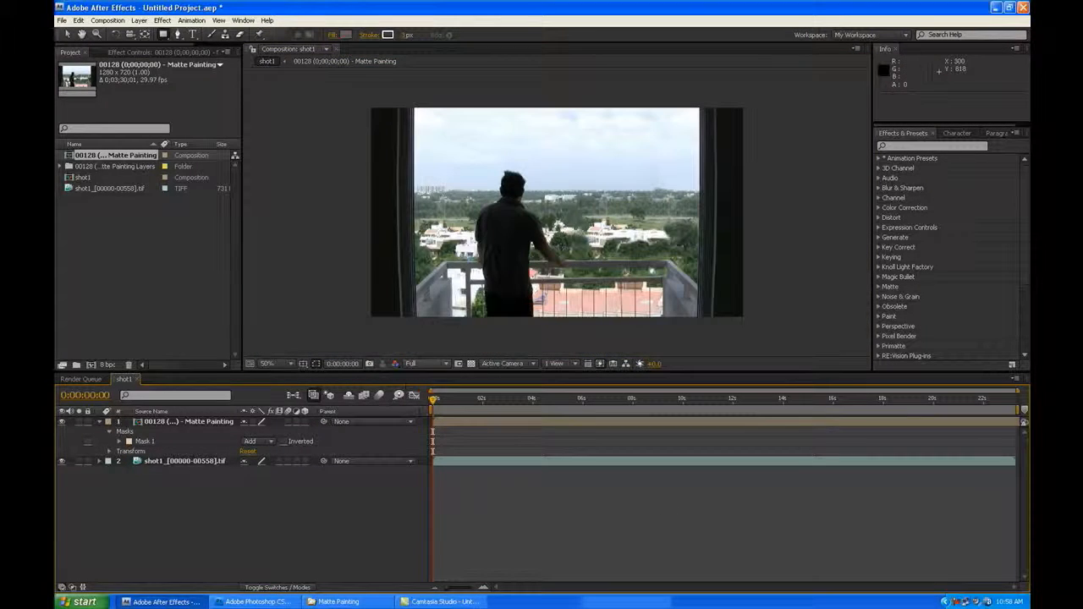
click(98, 422)
- Compare the shot with and without the Matte Painting layer and scrub through the timeline to review the composite
click(61, 422)
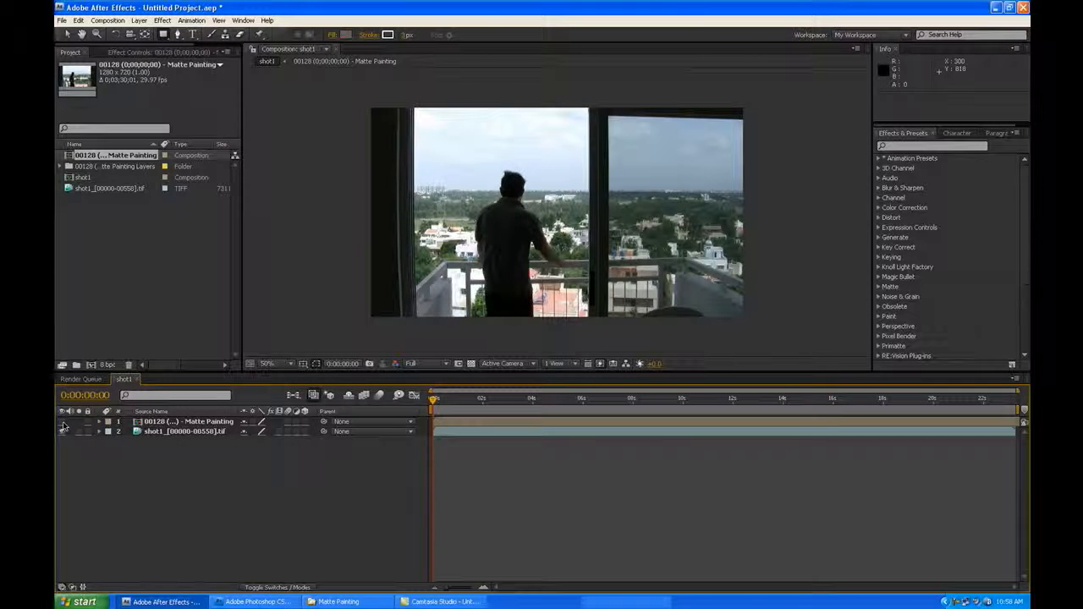
click(62, 422)
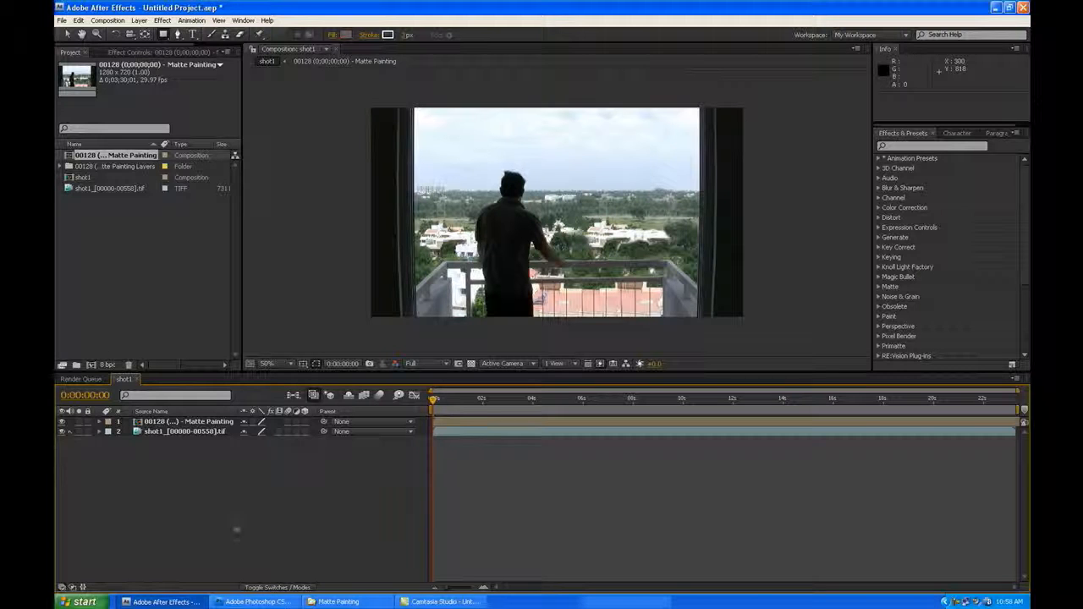
drag(442, 401, 804, 398)
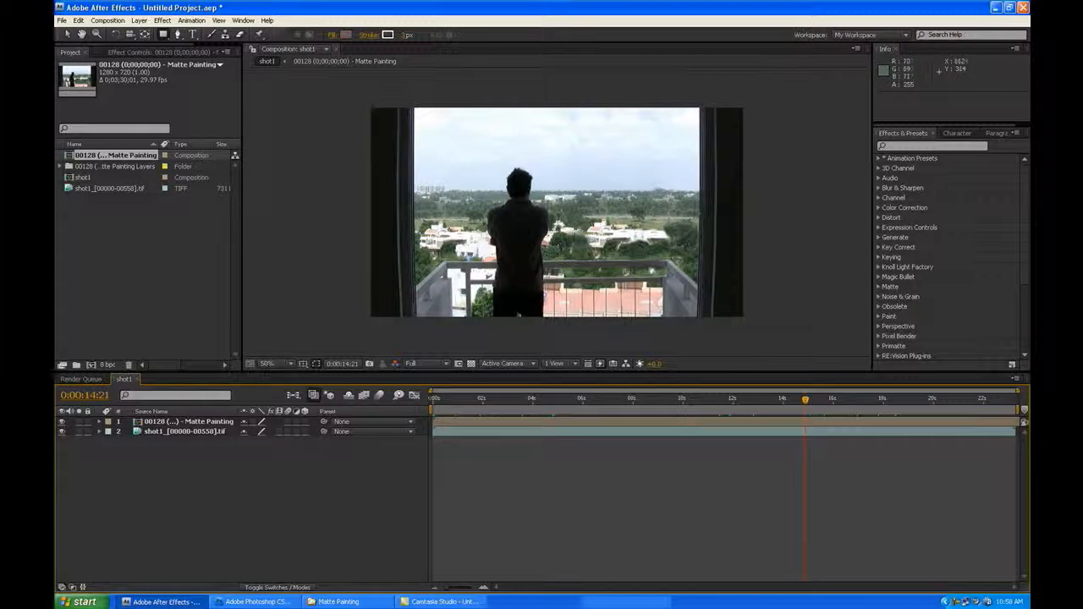
scroll(712, 218, up, 1)
scroll(712, 218, down, 1)
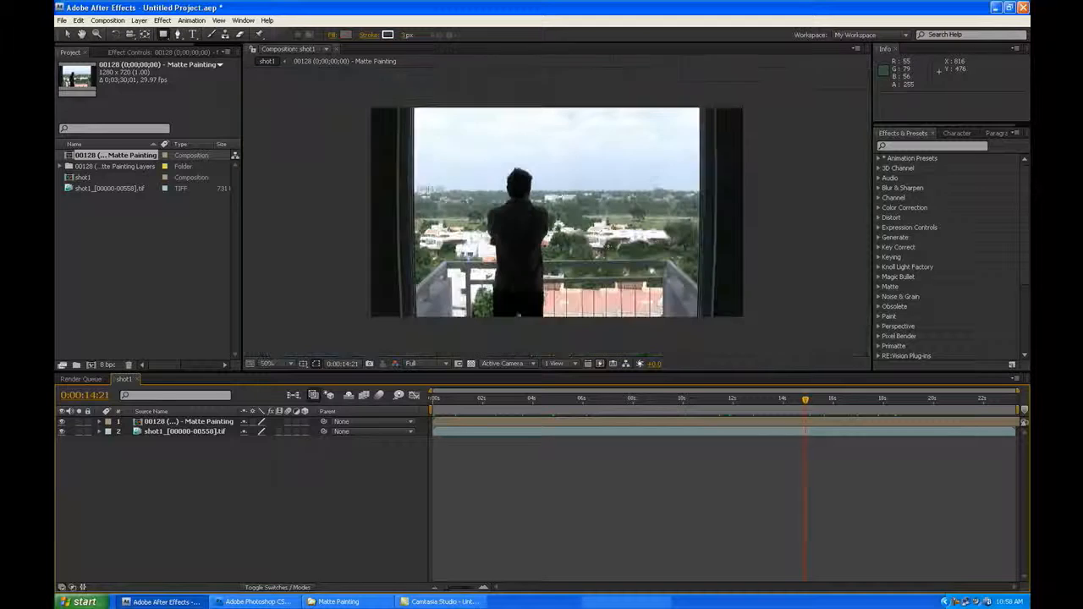
key(space)
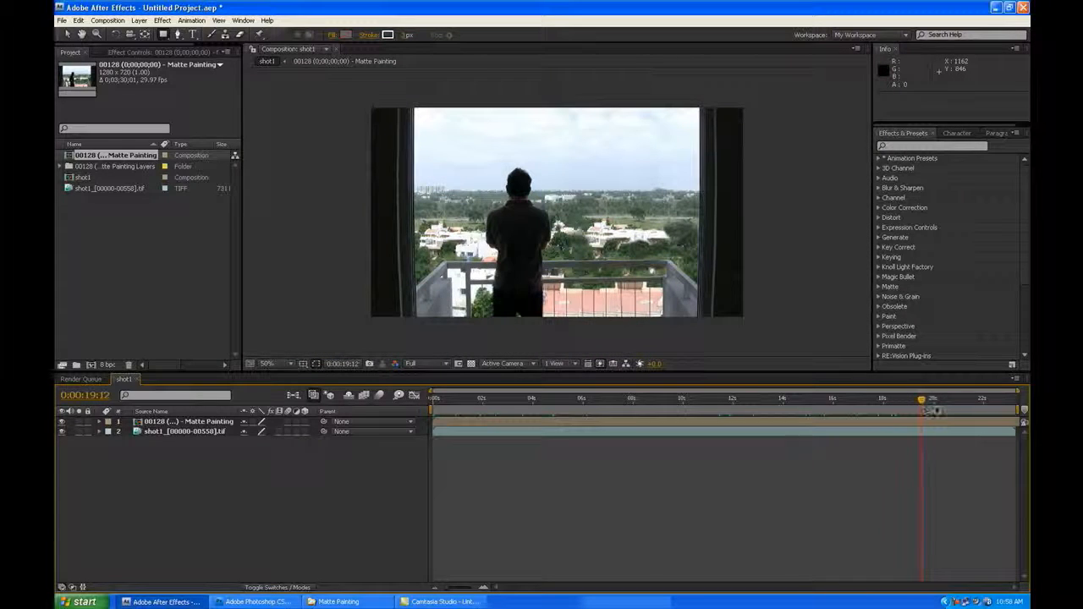
- Feather the Matte Painting layer's mask by 18 pixels and scrub back to the start to check the blended seam
click(830, 399)
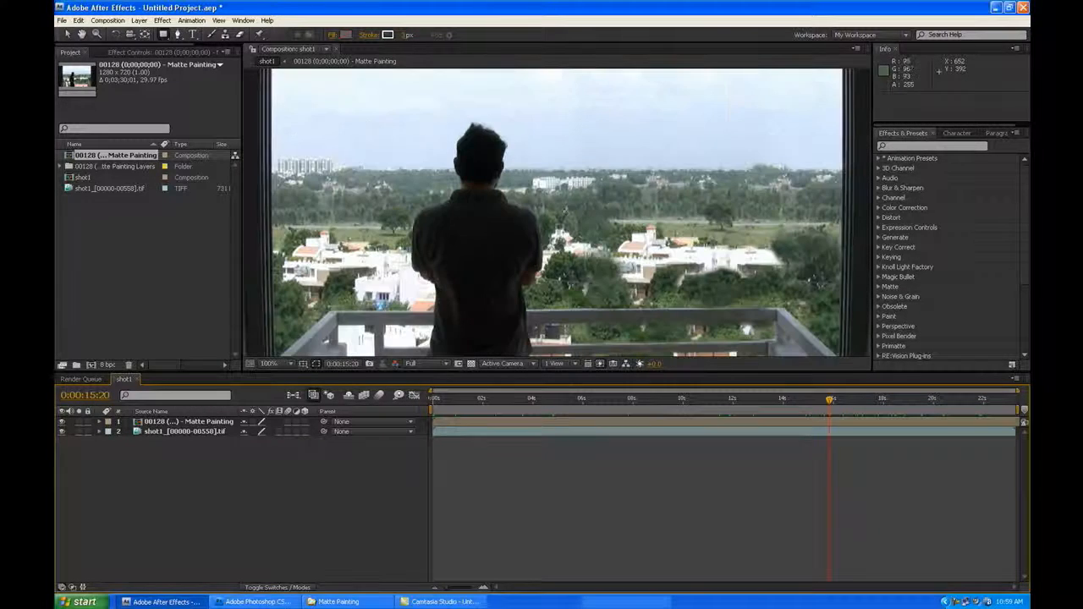
scroll(628, 186, up, 1)
drag(627, 173, 621, 219)
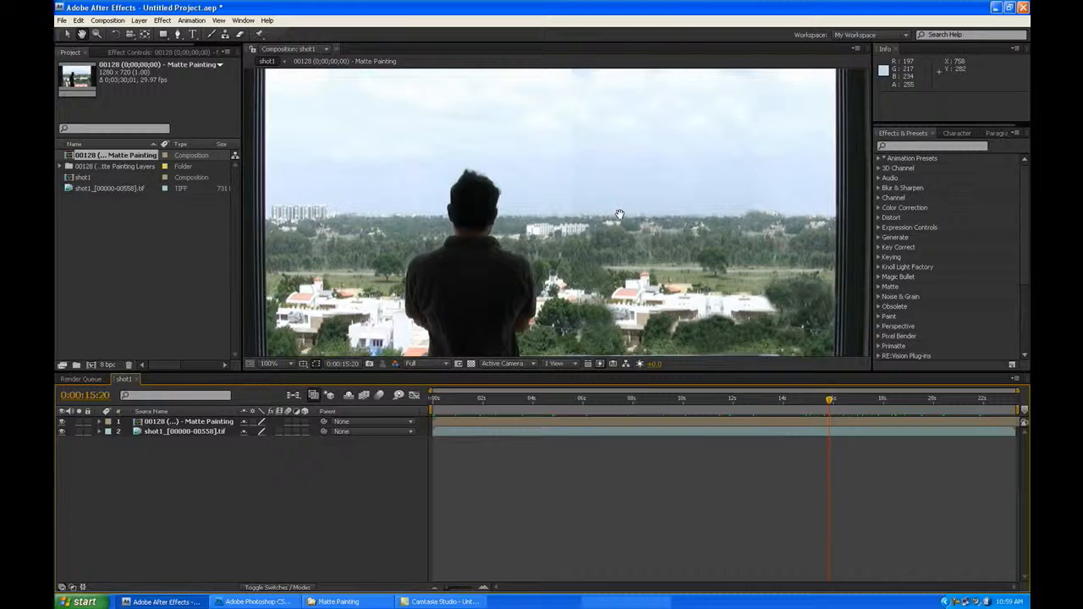
click(216, 423)
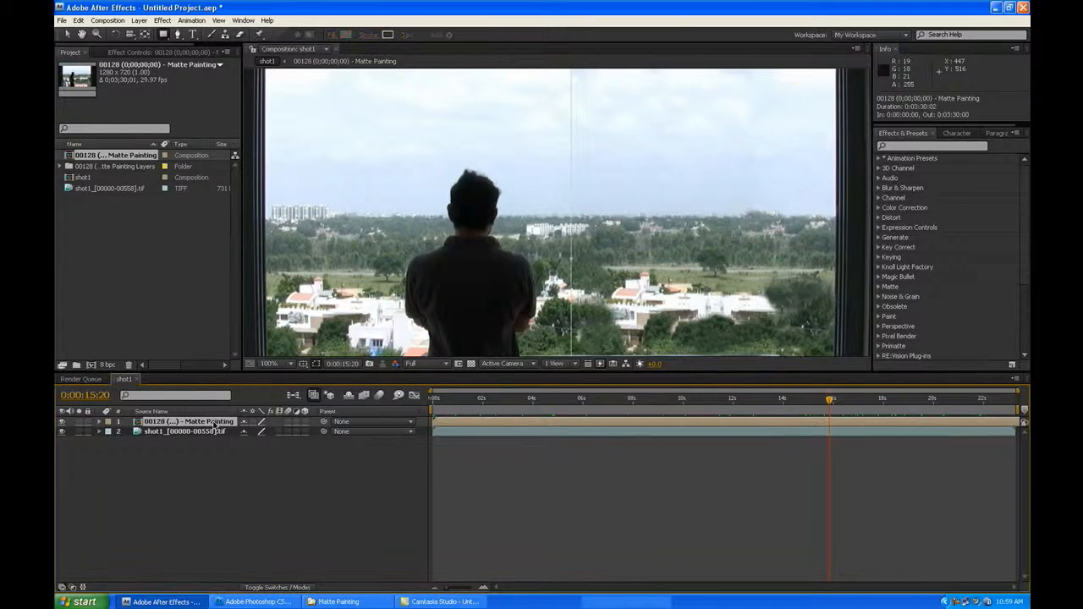
key(f)
drag(264, 448, 273, 448)
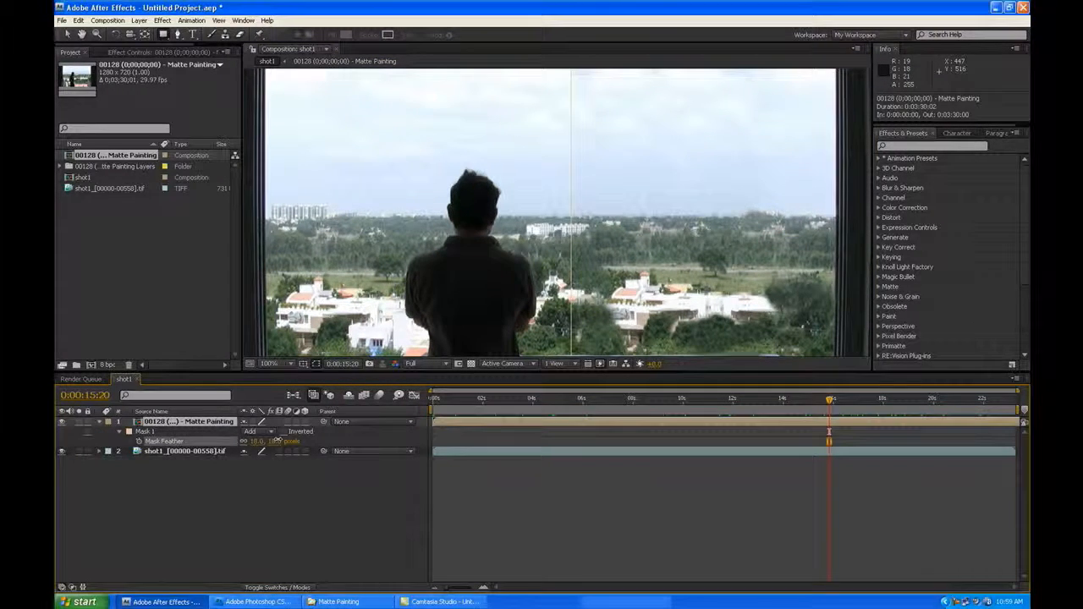
click(310, 503)
key(comma)
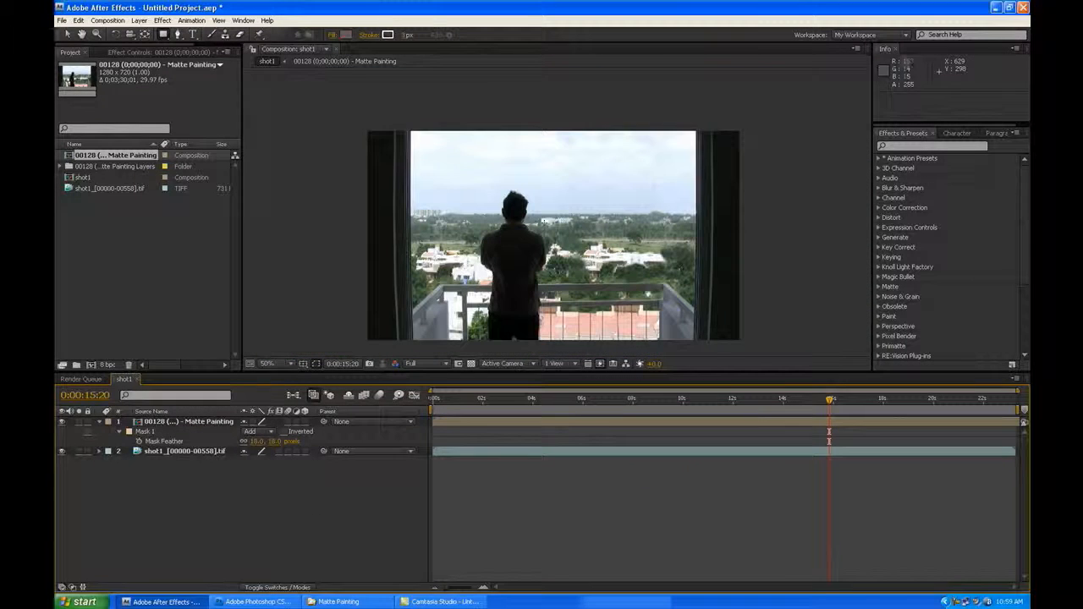
drag(830, 401, 430, 409)
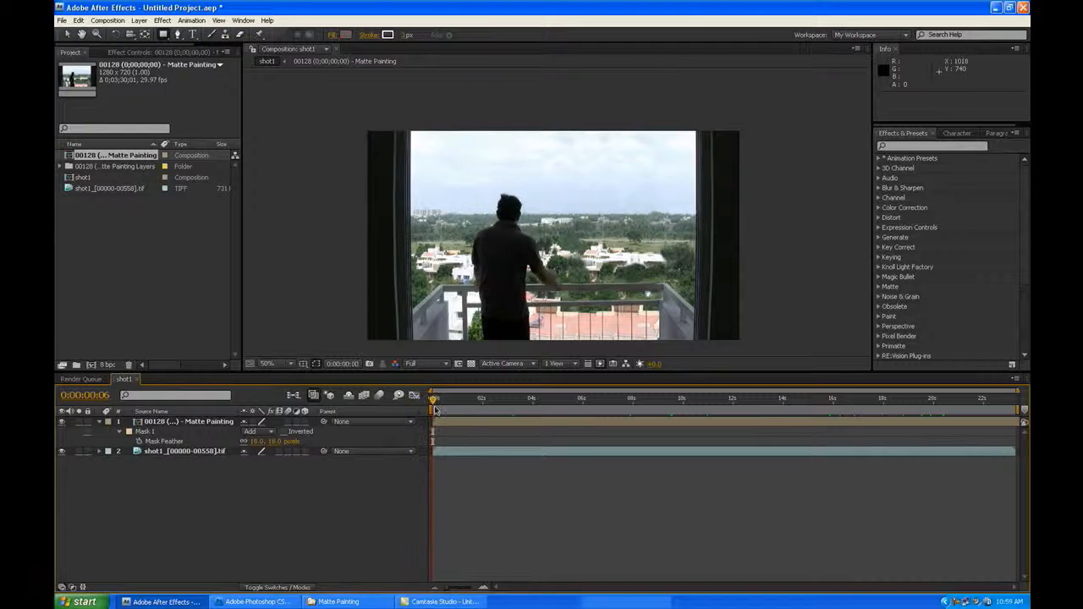
click(98, 421)
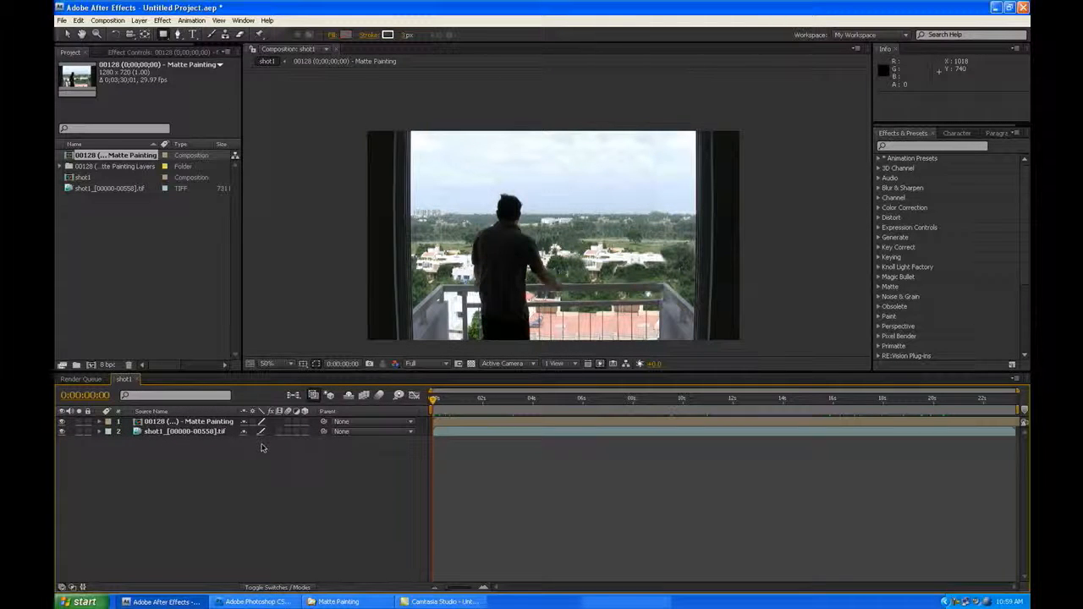
- Nest the shot1 composition in a new composition with the same settings and preview it
click(84, 178)
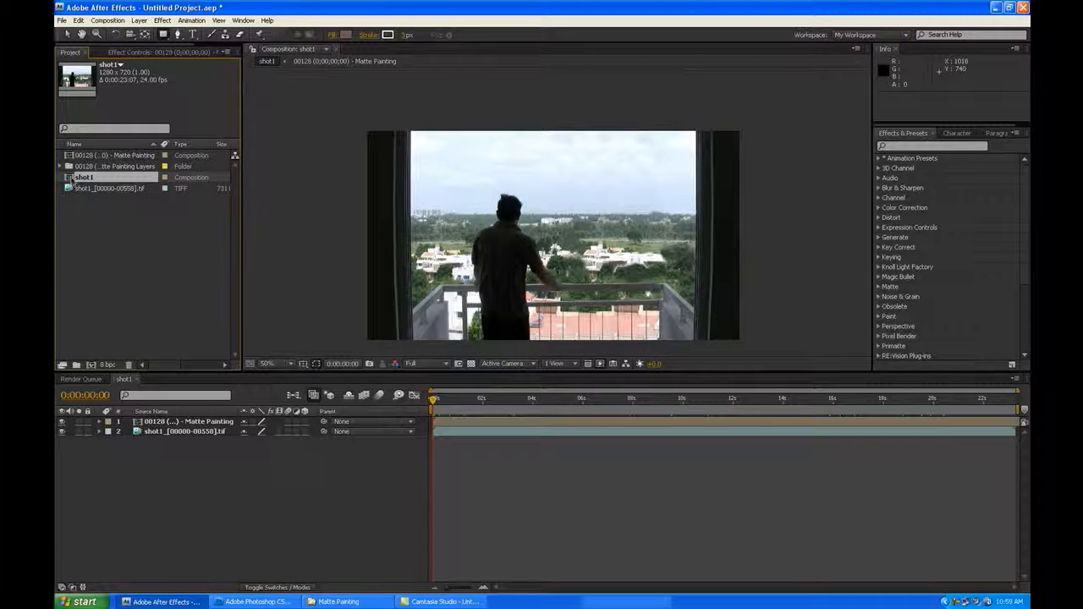
drag(73, 181, 89, 365)
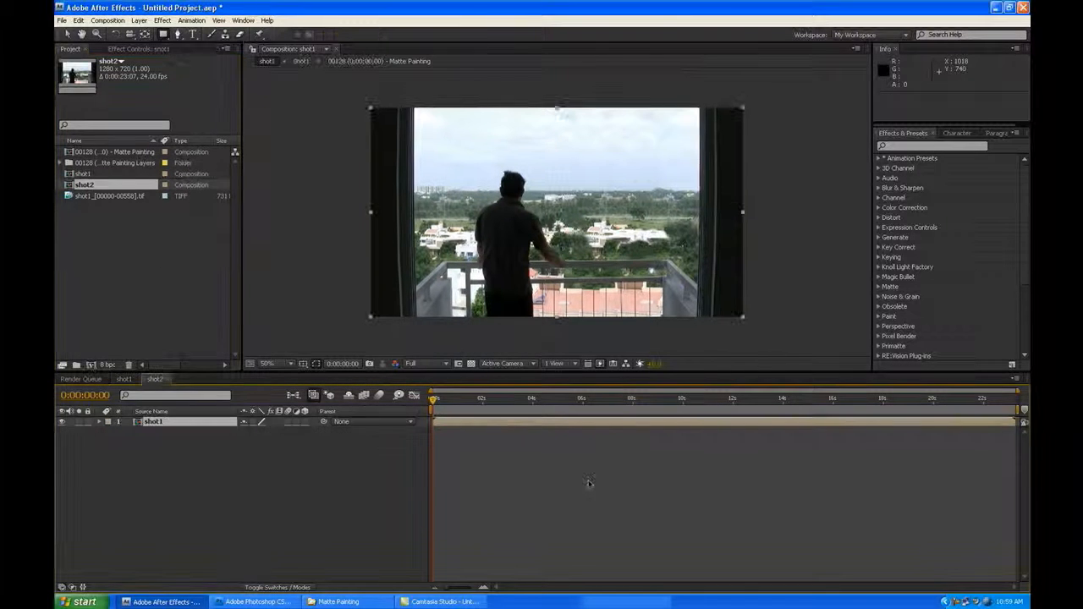
click(589, 484)
key(space)
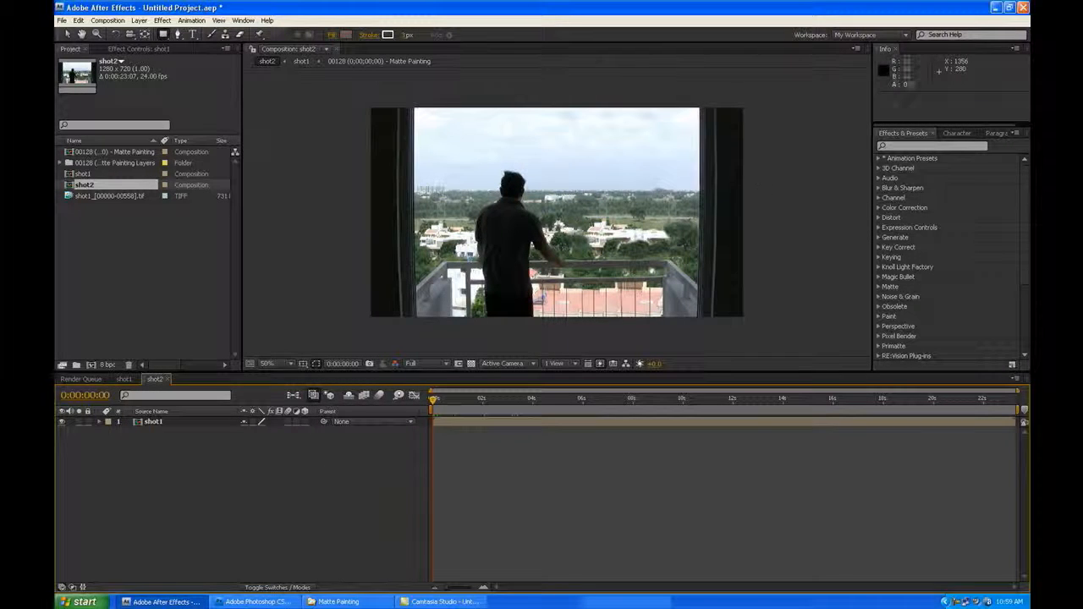
- Duplicate the shot1 layer and mask the upper copy with a rectangle about 988 × 348 px covering the sky within the window frame
click(212, 422)
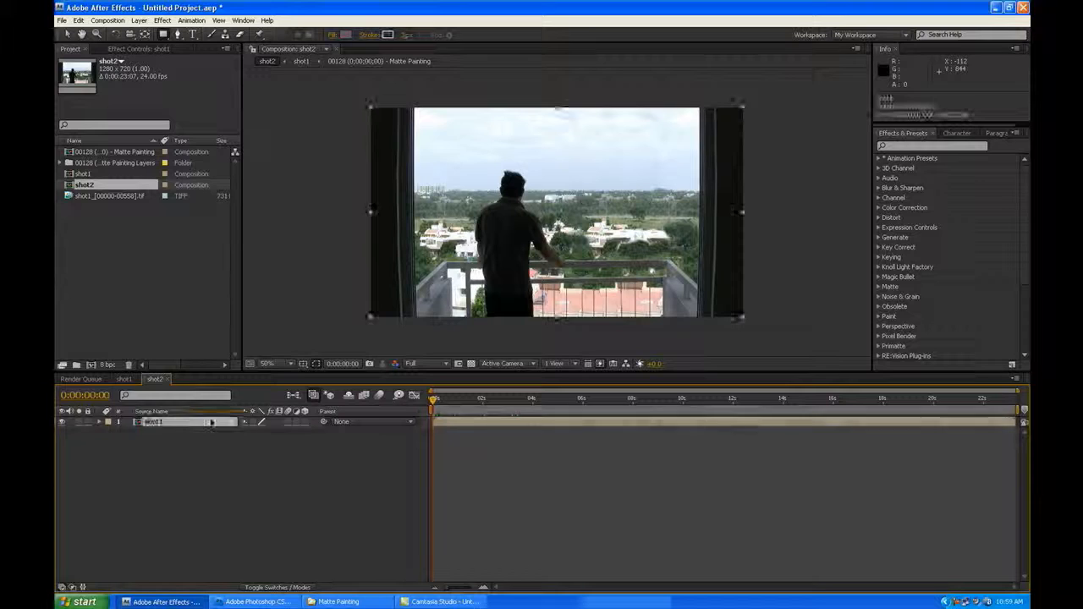
key(ctrl+d)
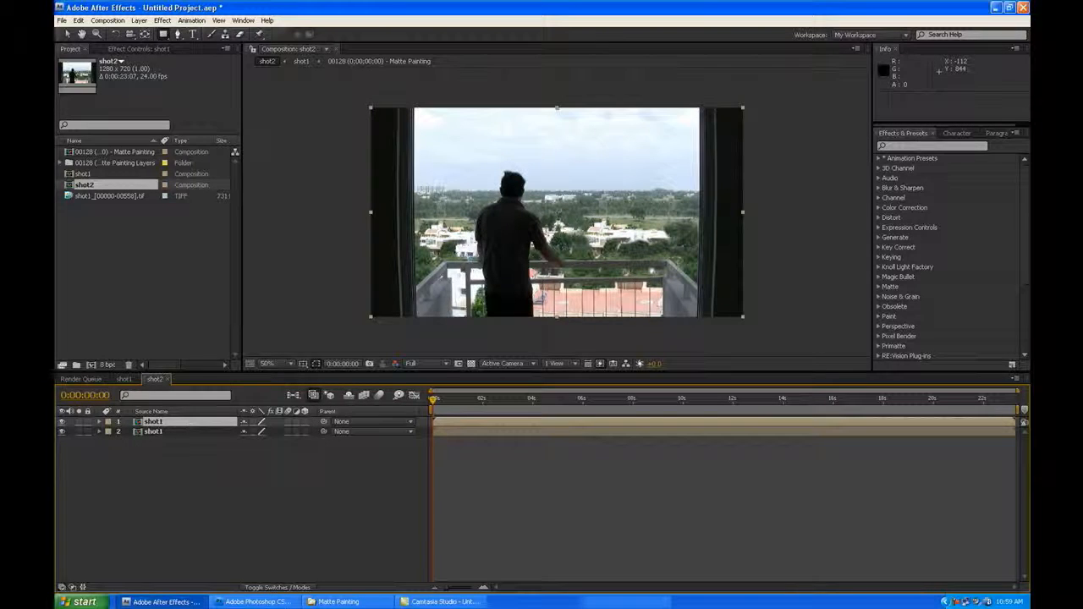
click(165, 35)
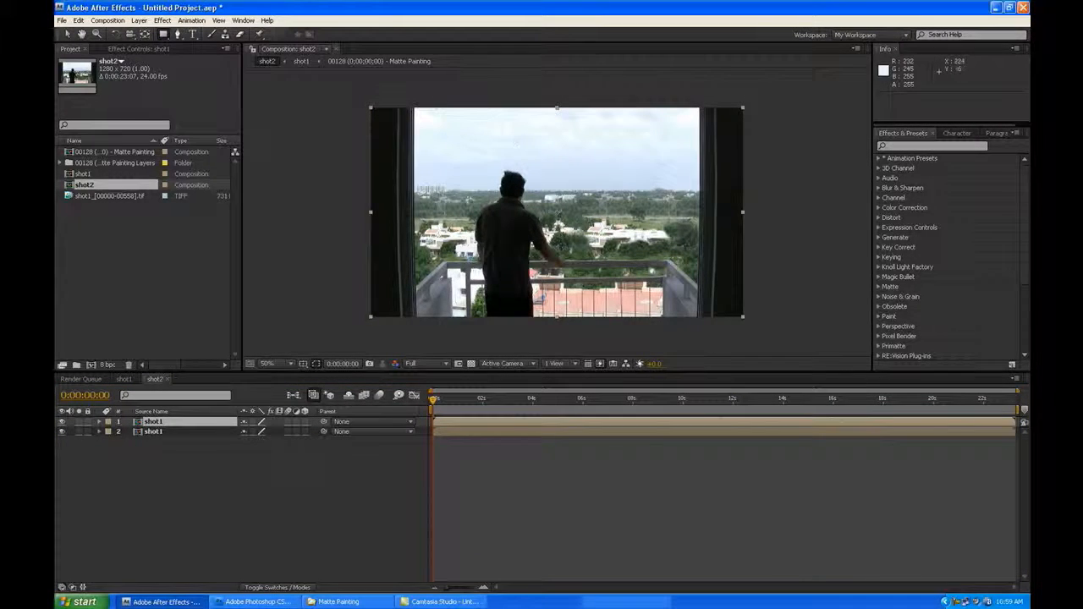
drag(413, 101, 702, 204)
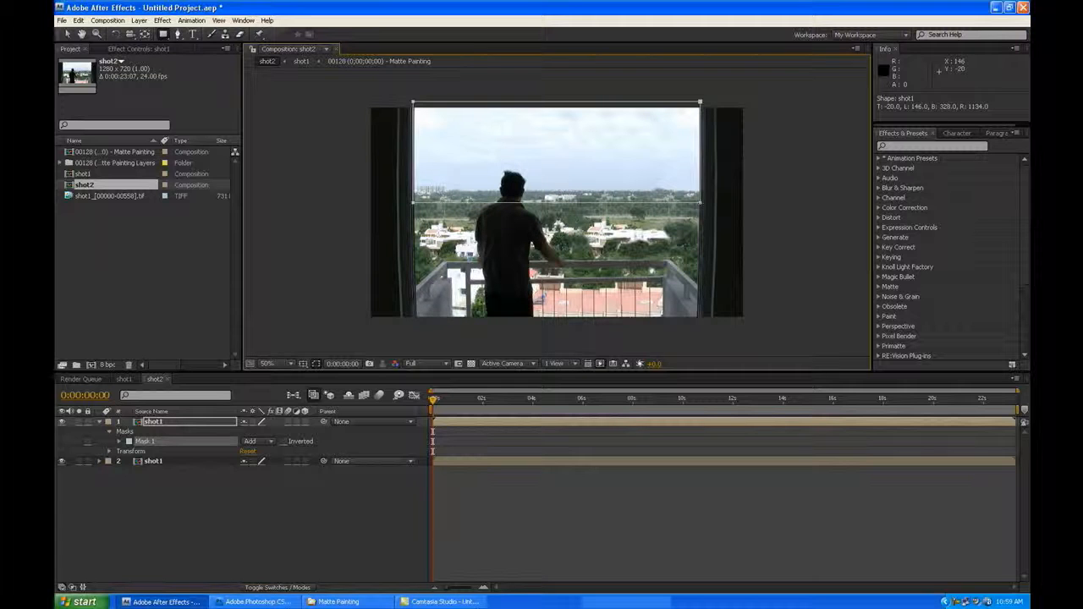
- Copy the sky mask from the upper shot1 layer onto the lower shot1 layer
click(180, 444)
click(180, 461)
key(ctrl+v)
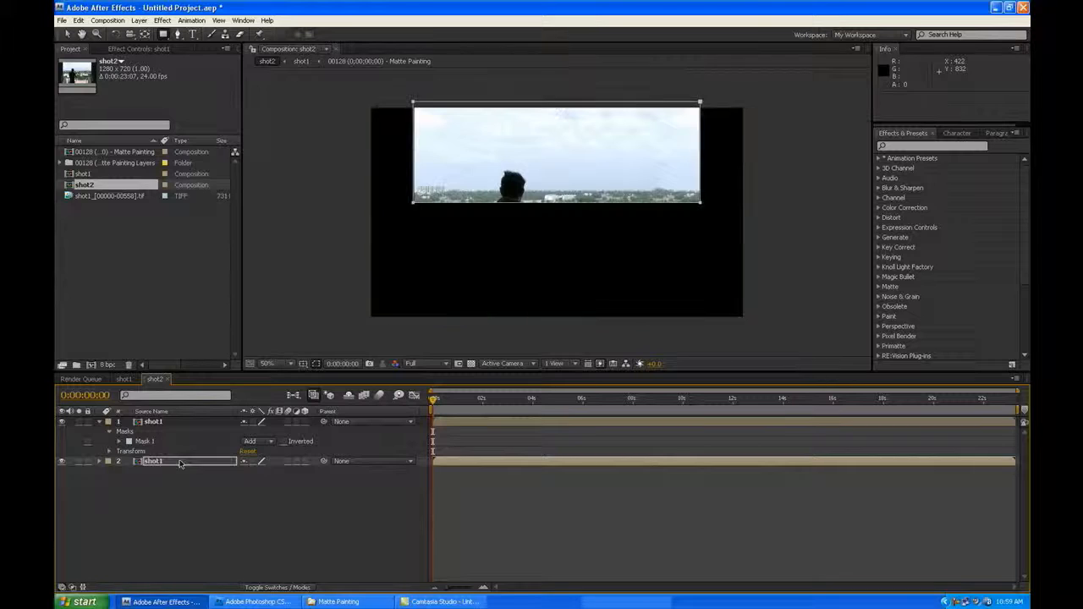
click(249, 523)
- Set the mask mode on the lower shot1 layer to Subtract so the sky area is cut out of it
click(99, 422)
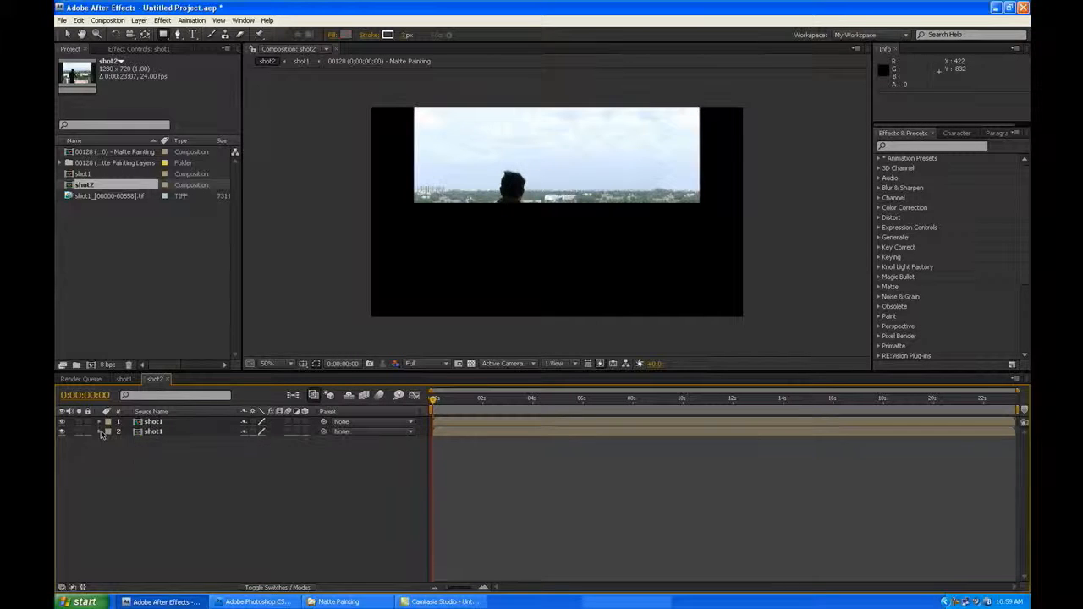
click(99, 433)
click(137, 443)
click(109, 440)
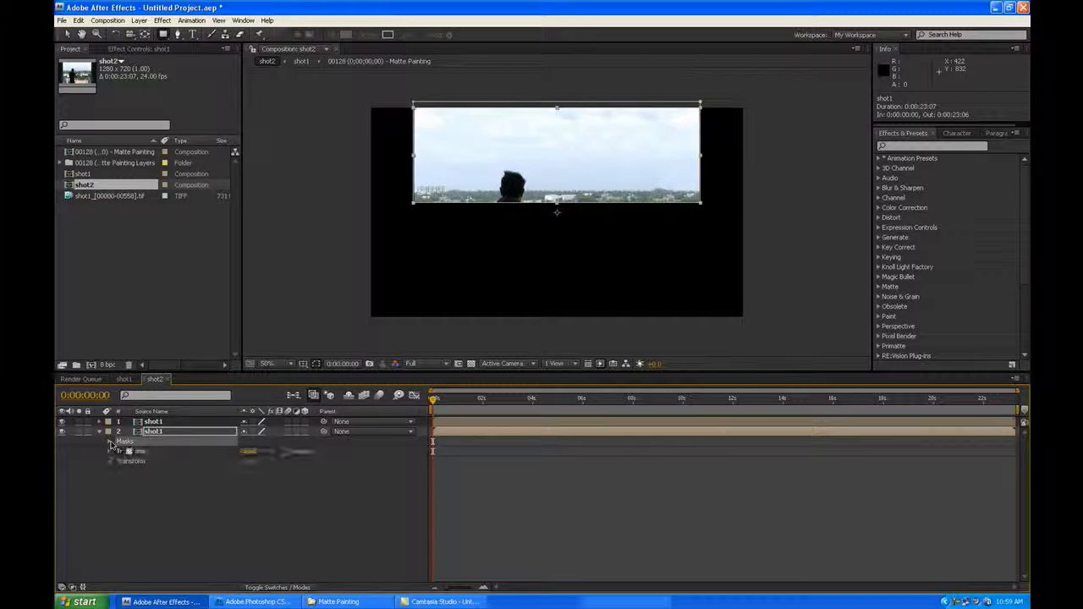
click(263, 451)
click(257, 460)
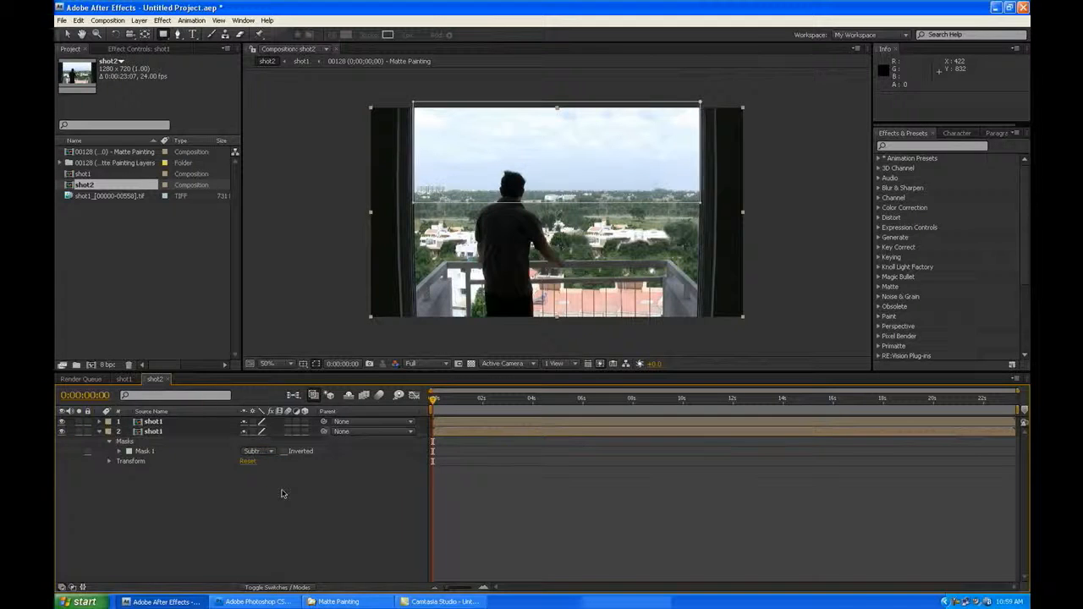
click(100, 431)
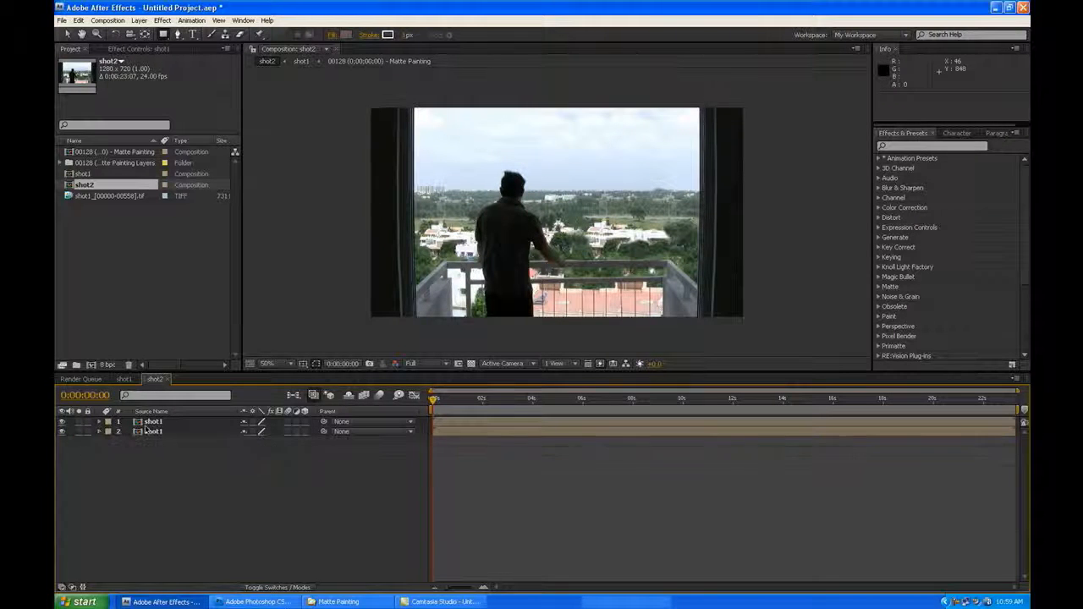
- Hide and show each shot1 layer in turn to check the split between the sky and the rest of the frame
click(148, 422)
click(61, 423)
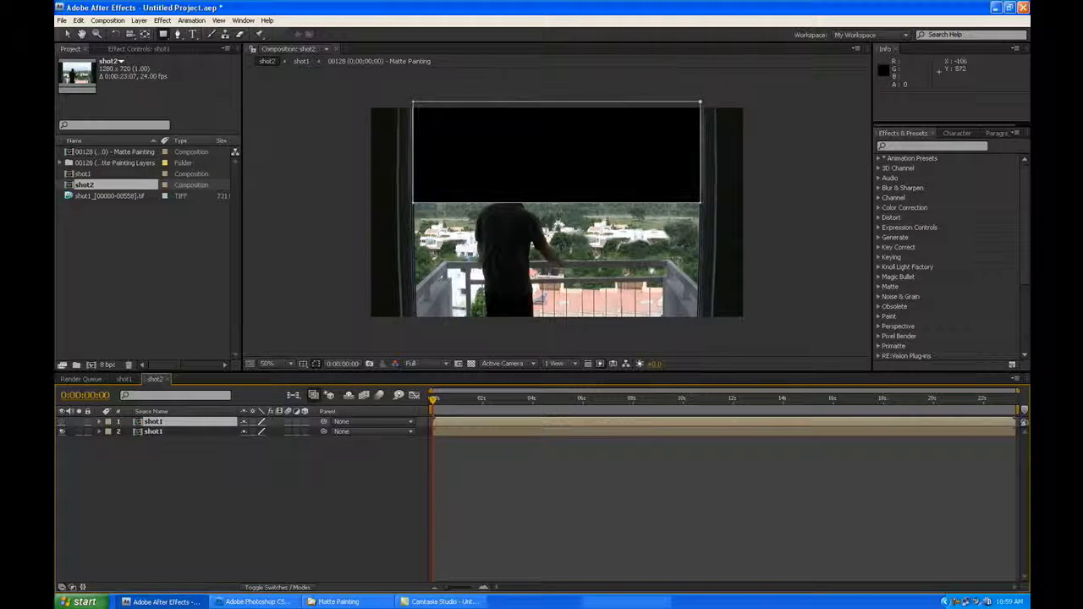
click(161, 432)
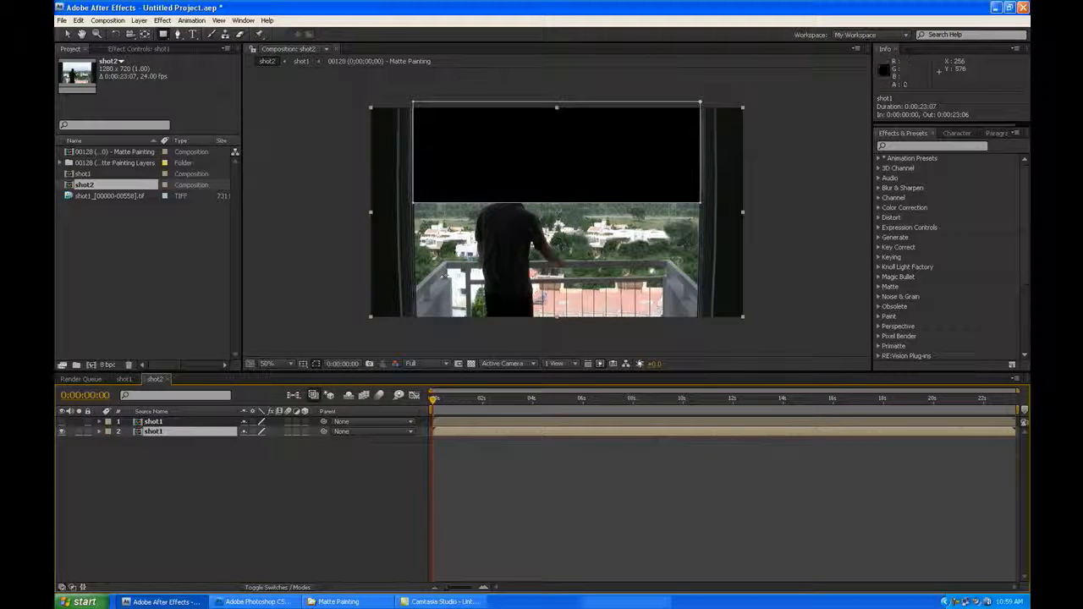
click(61, 421)
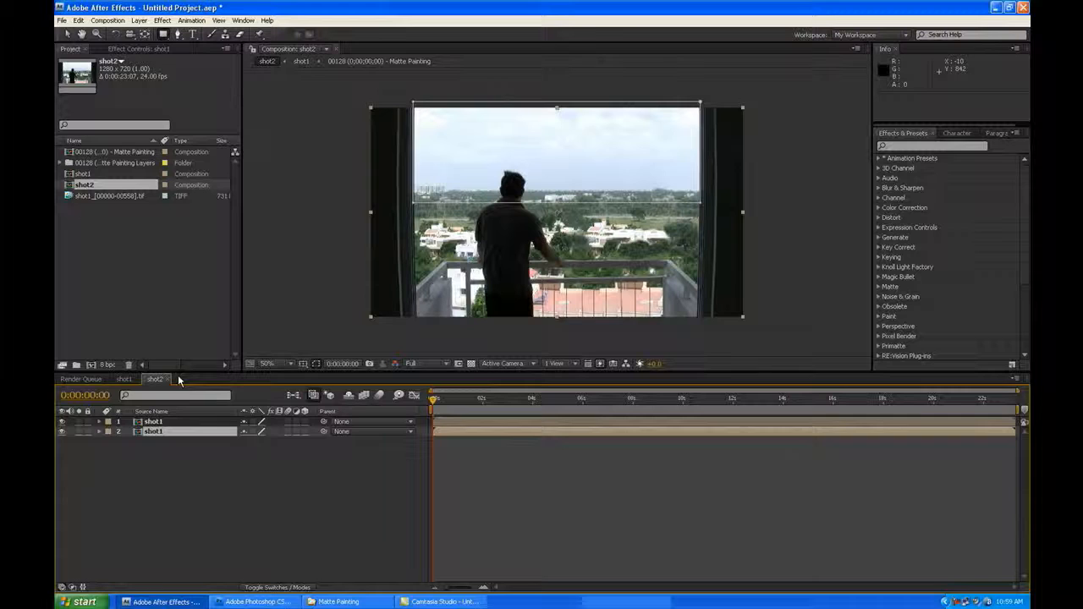
click(61, 431)
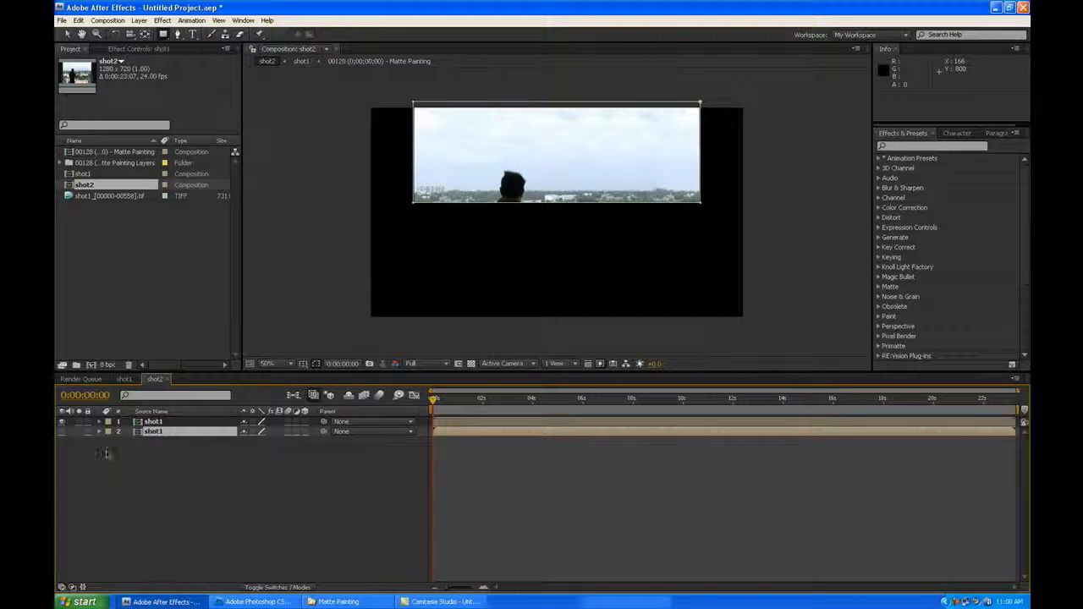
click(61, 431)
- Pre-compose the upper shot1 layer as shot1sky, leaving all attributes in shot2
click(154, 421)
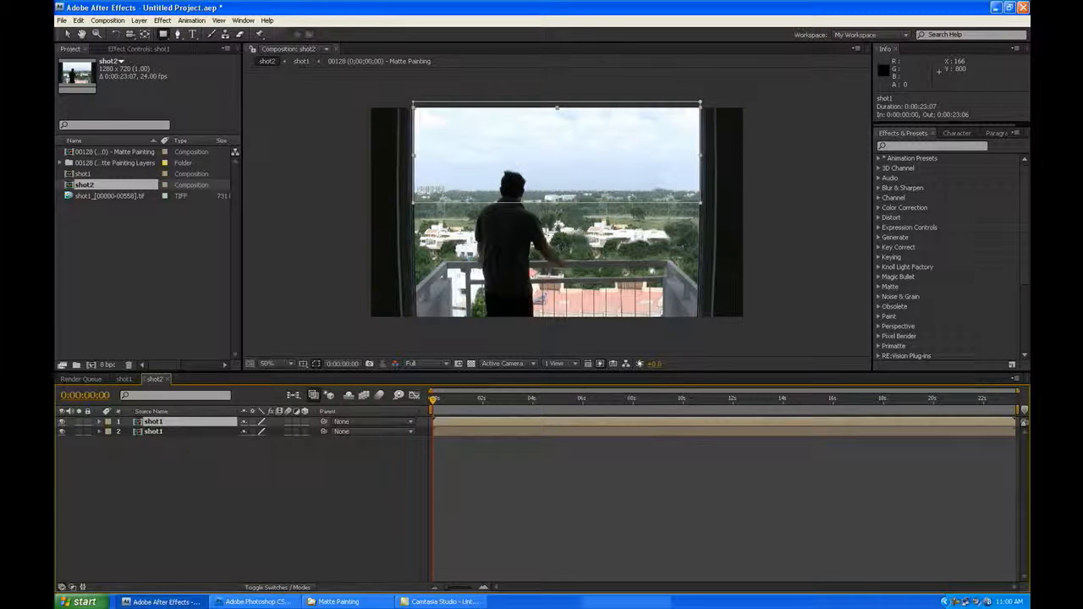
click(139, 19)
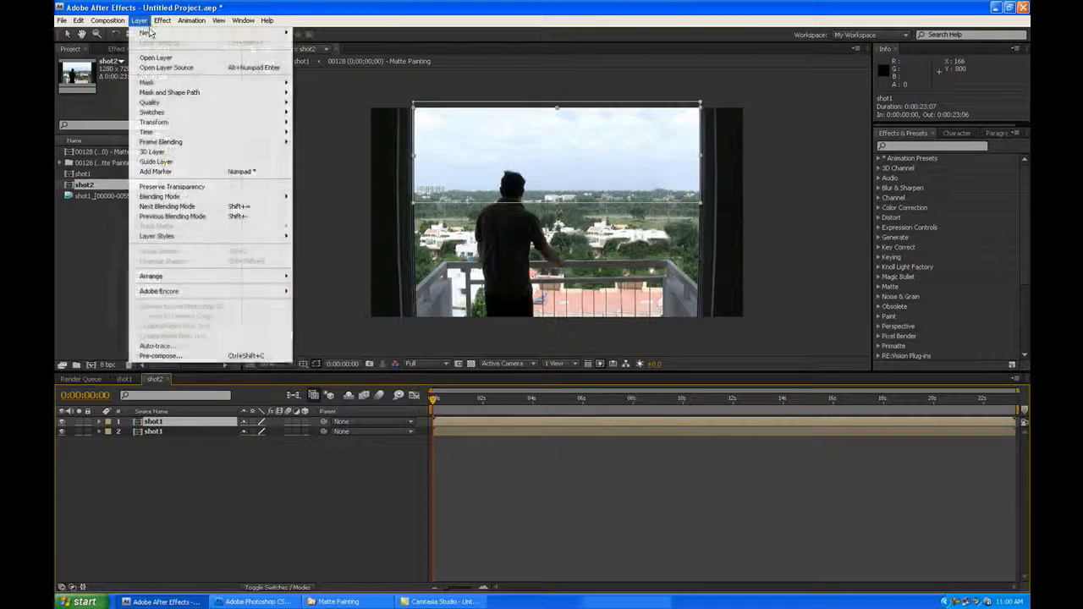
click(216, 356)
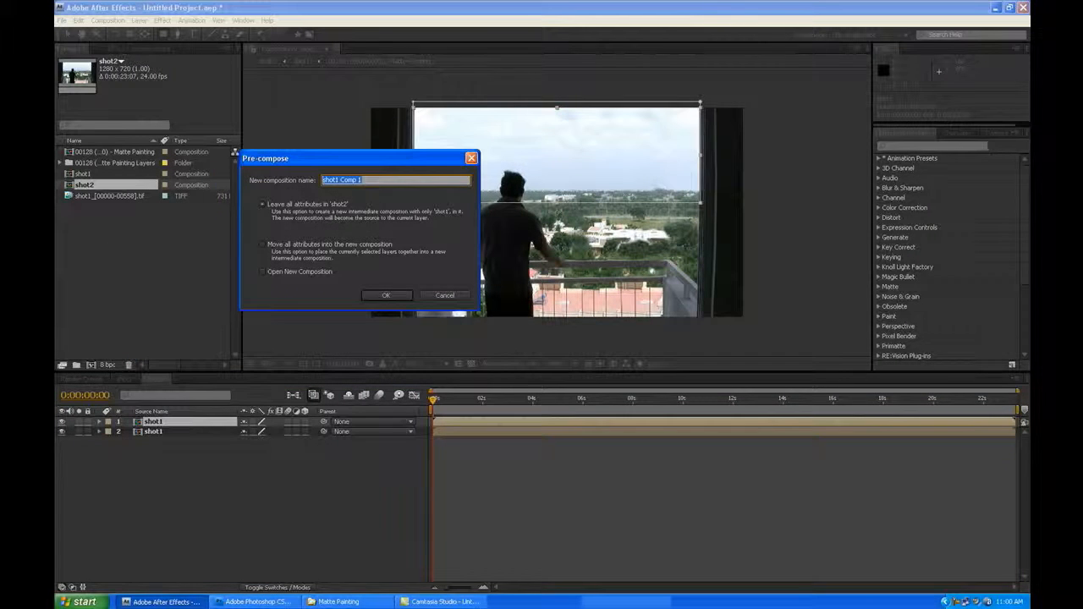
click(370, 180)
text(sky)
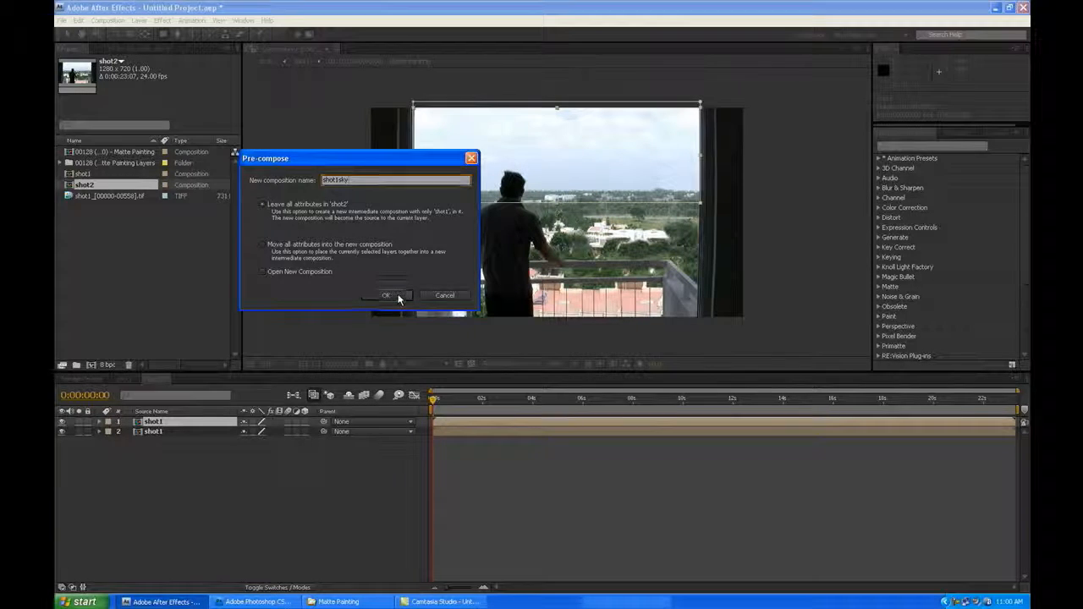
click(385, 295)
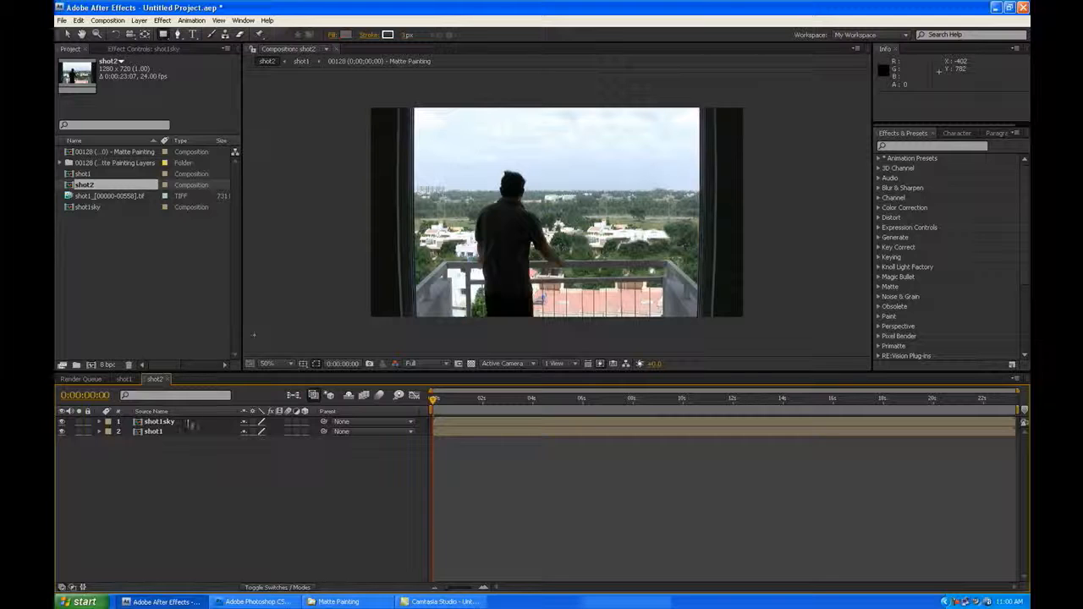
- Find the Luma Key effect and apply it to the shot1sky layer
click(188, 423)
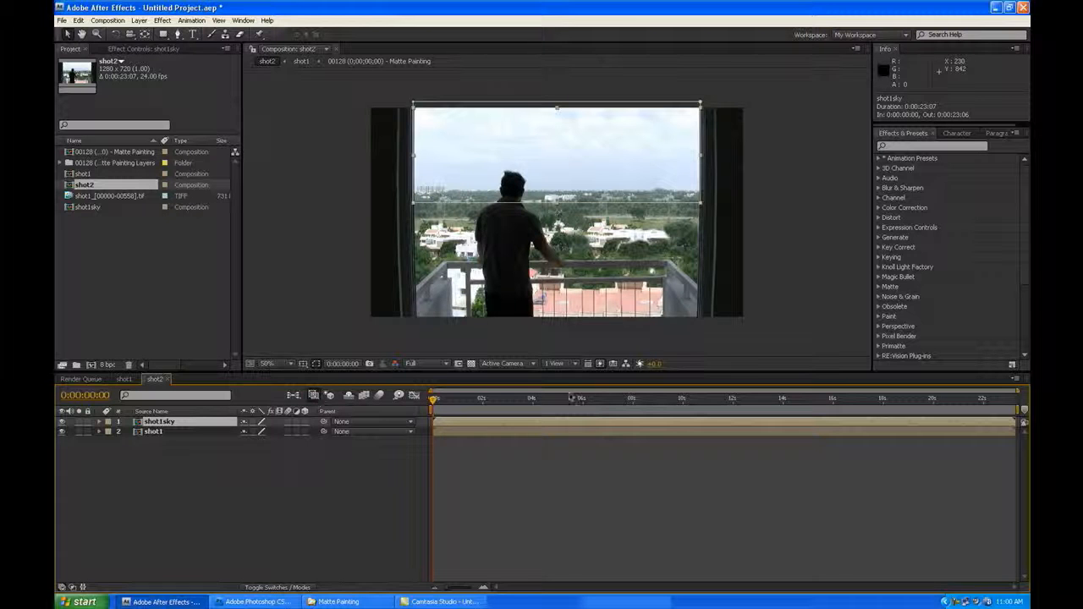
click(904, 145)
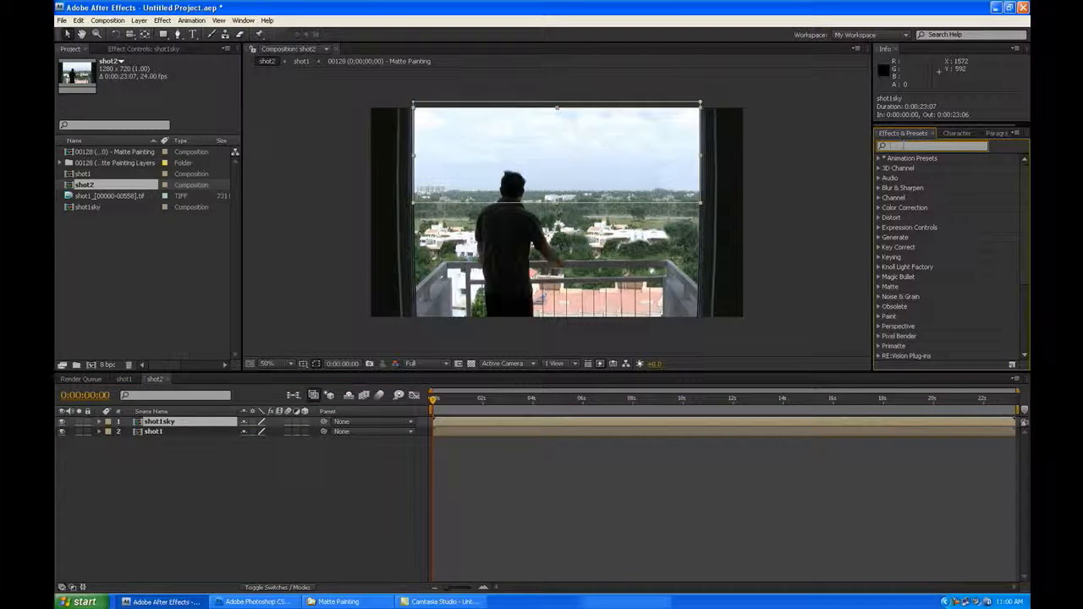
text(luma)
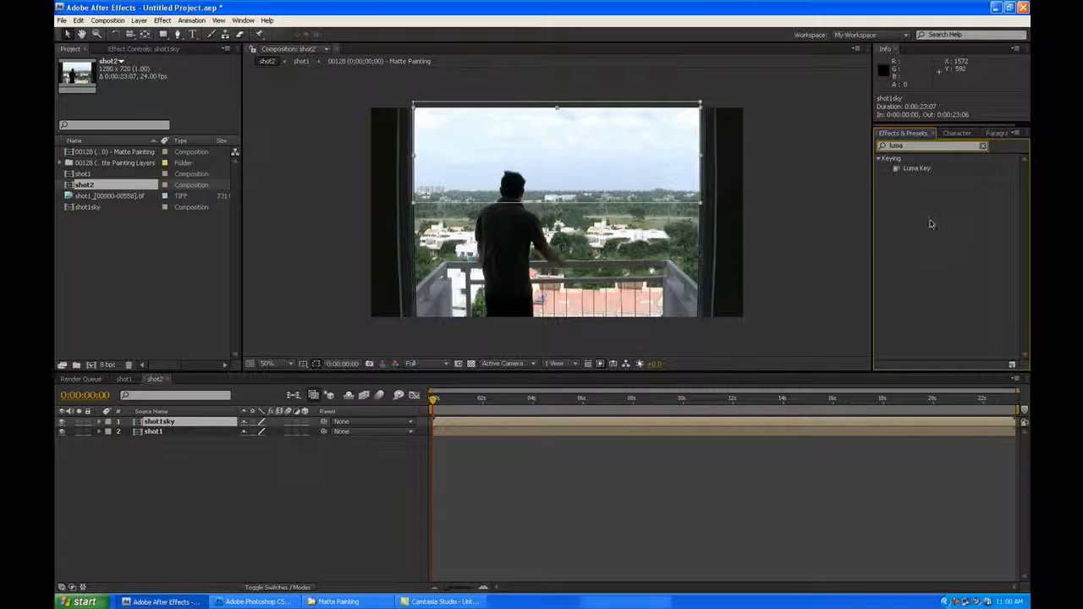
drag(913, 170, 840, 421)
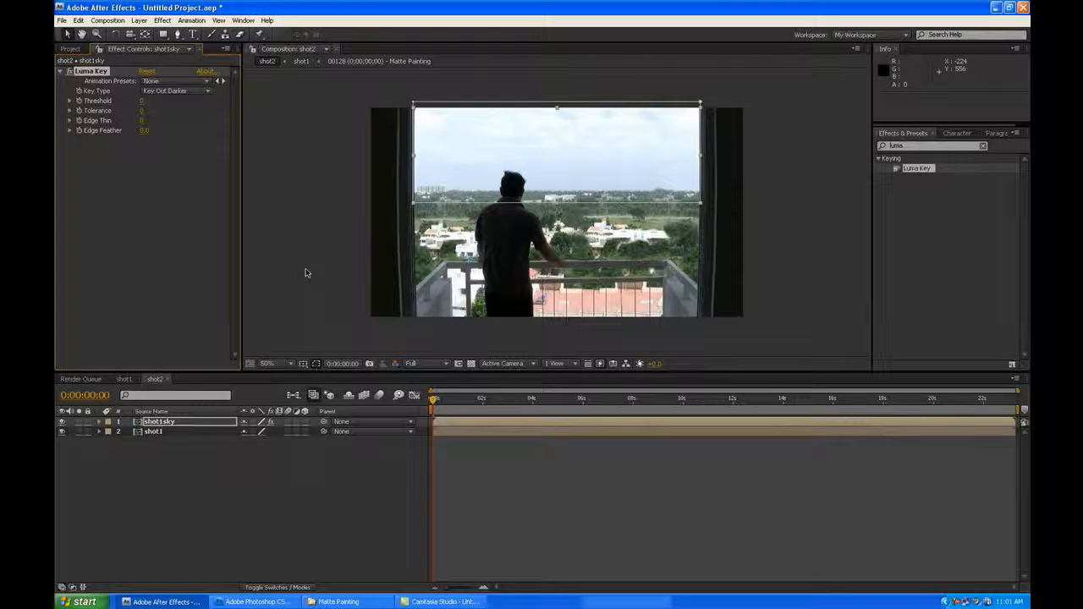
- Set the Luma Key's key type to Key Out Brighter on the shot1sky layer
click(90, 72)
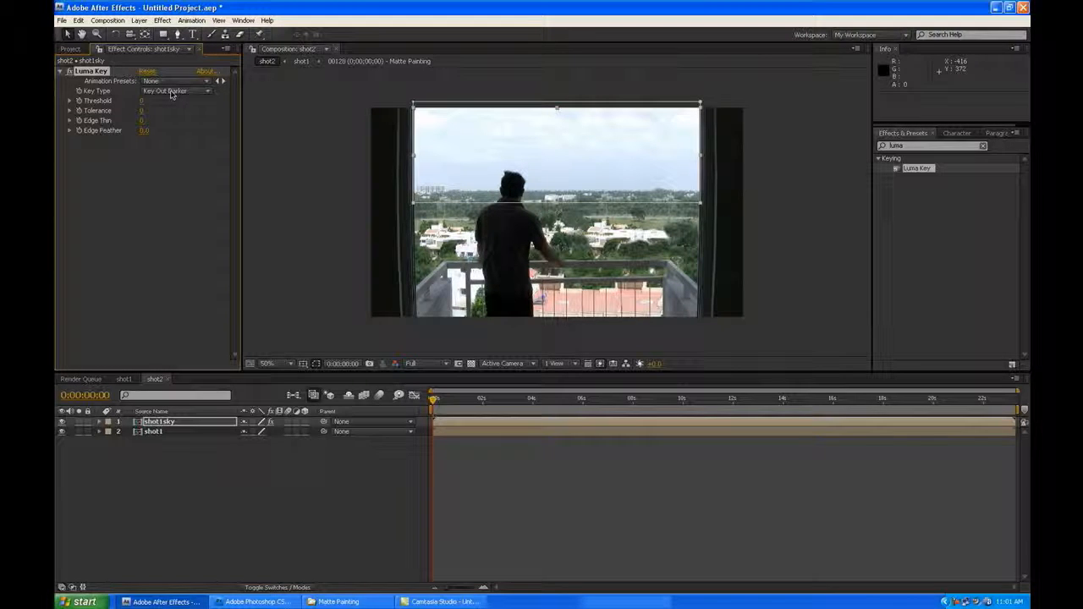
click(170, 92)
click(192, 196)
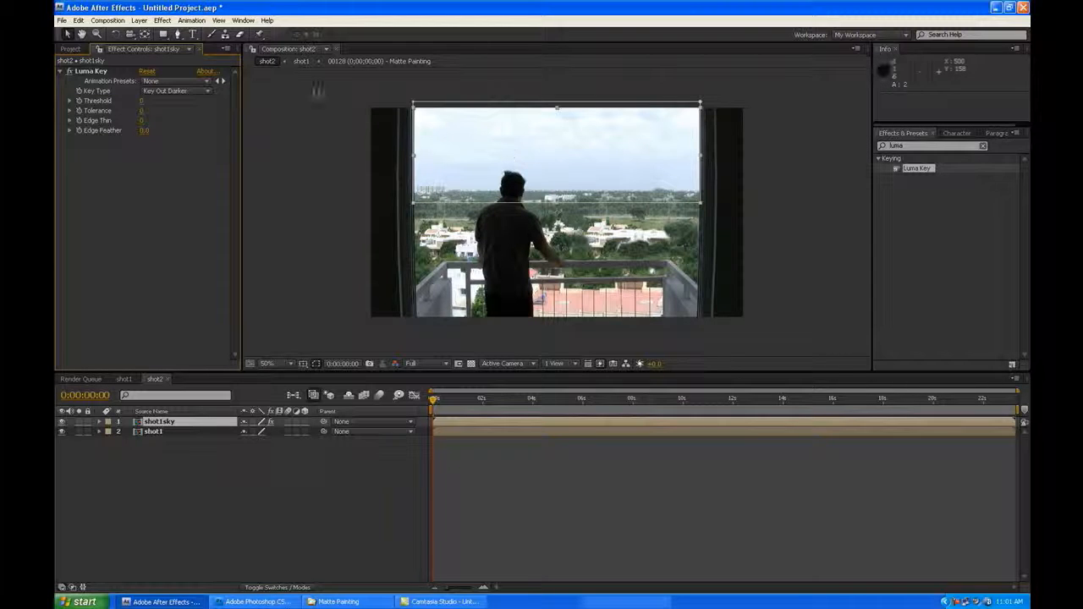
click(176, 91)
click(173, 78)
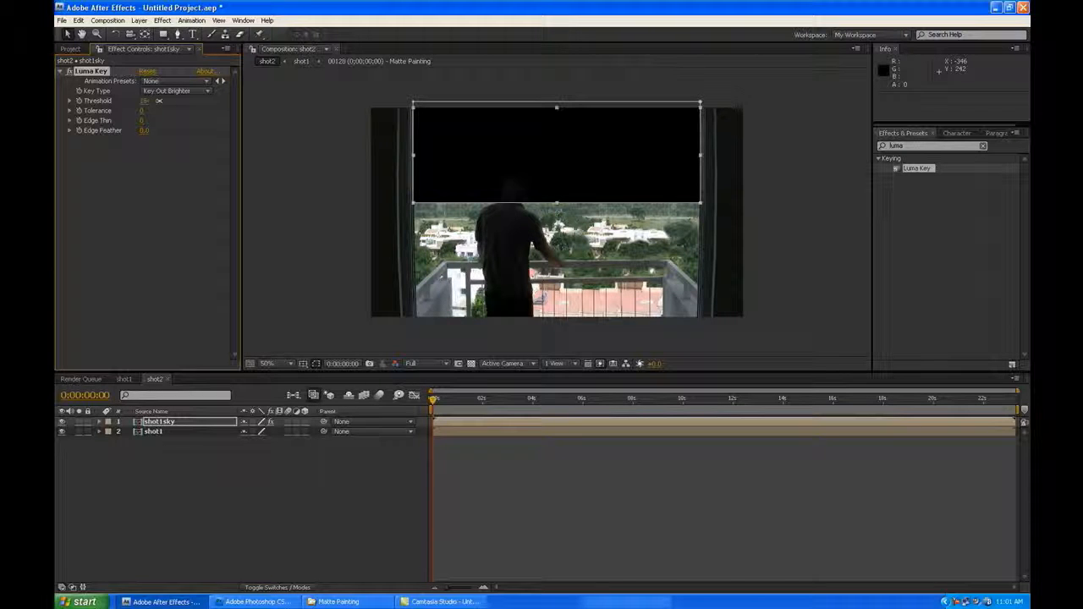
- Set the Luma Key threshold to 72 on the shot1sky layer, checking the keyed sky against the transparency grid
drag(181, 100, 251, 105)
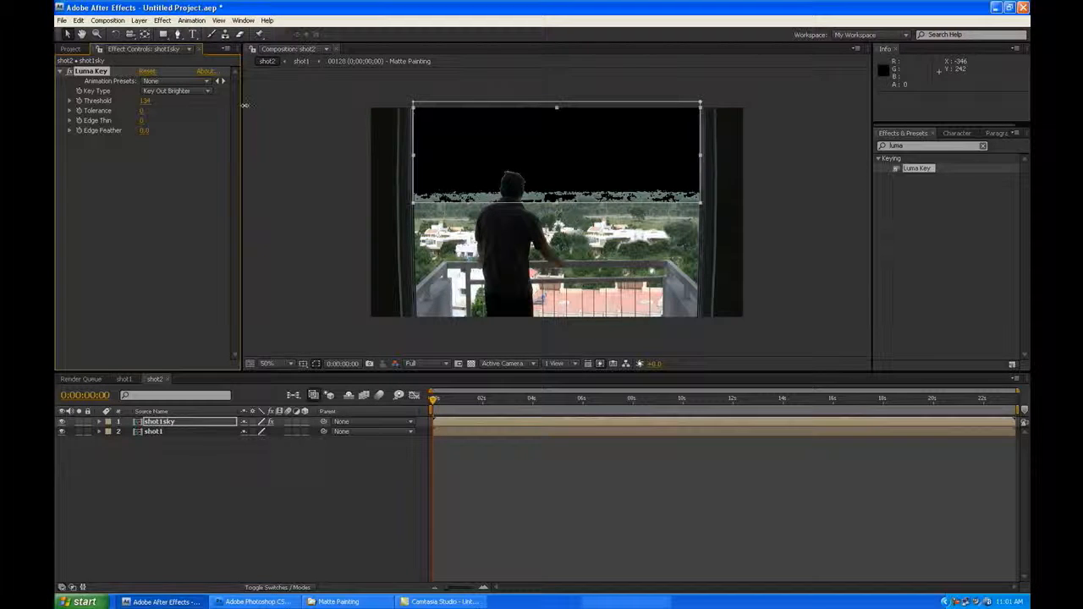
drag(240, 105, 225, 105)
click(544, 479)
scroll(517, 226, up, 1)
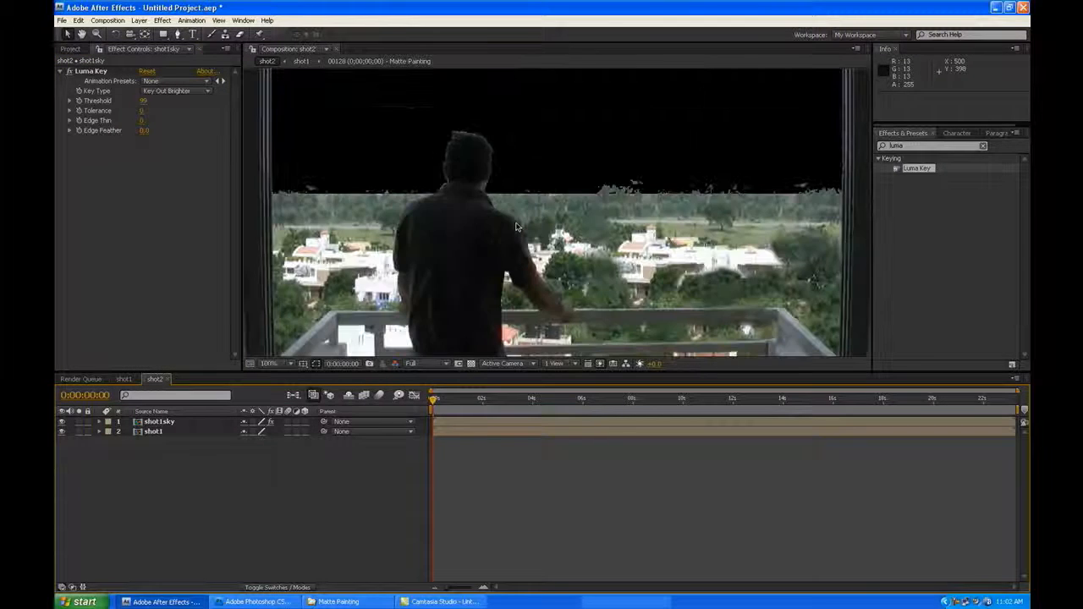
scroll(517, 226, down, 1)
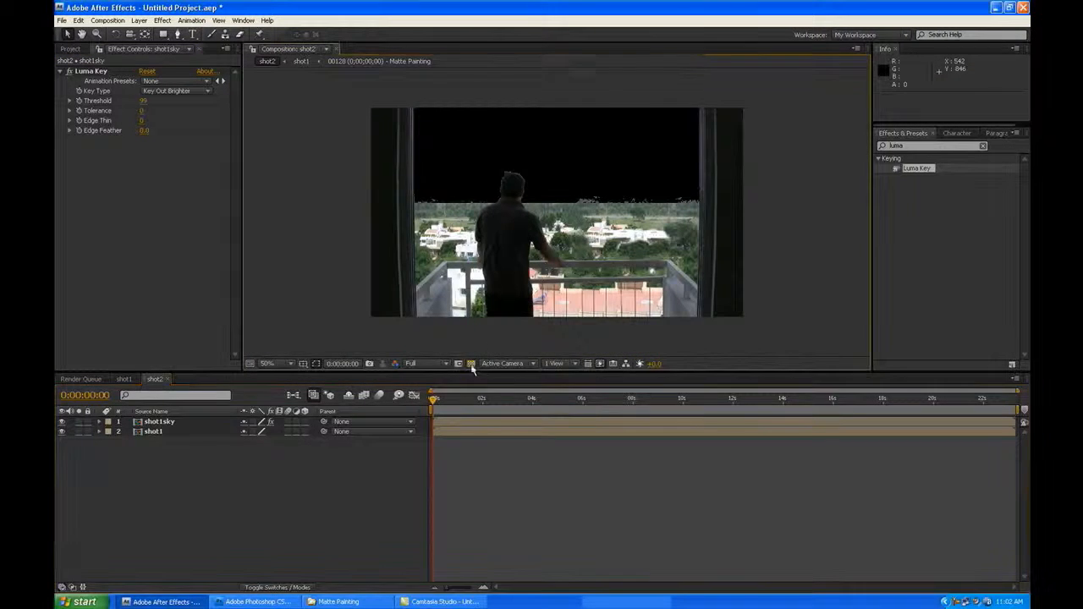
click(471, 363)
scroll(505, 273, up, 1)
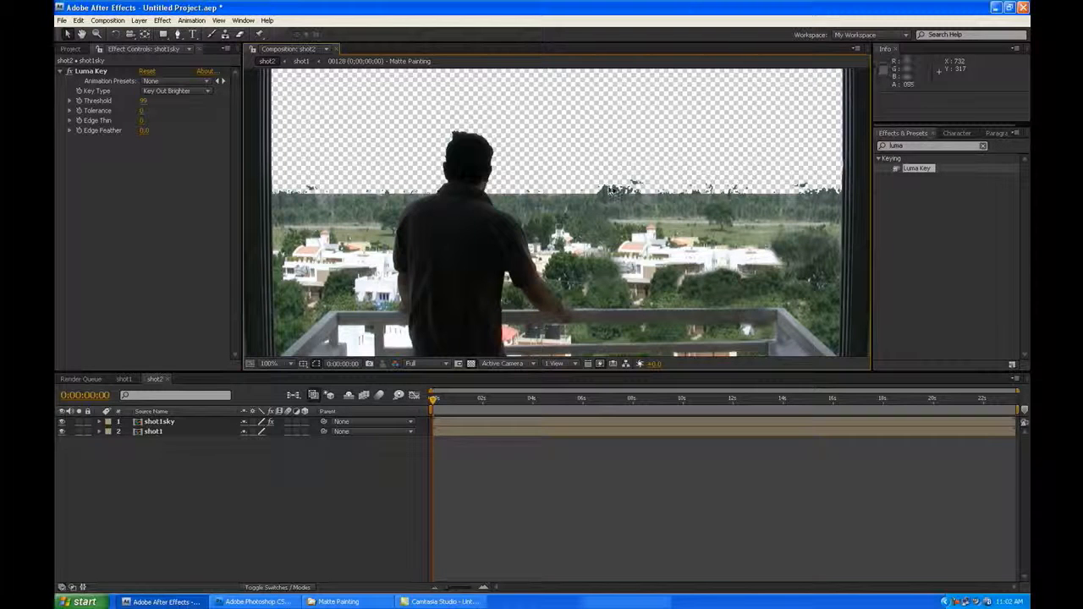
drag(146, 101, 134, 101)
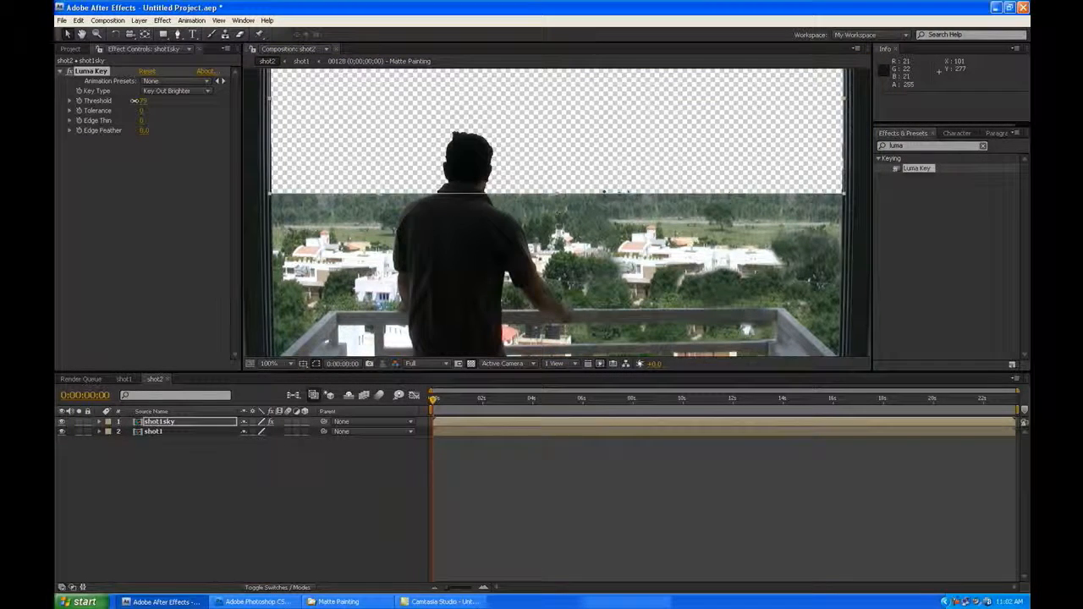
click(478, 481)
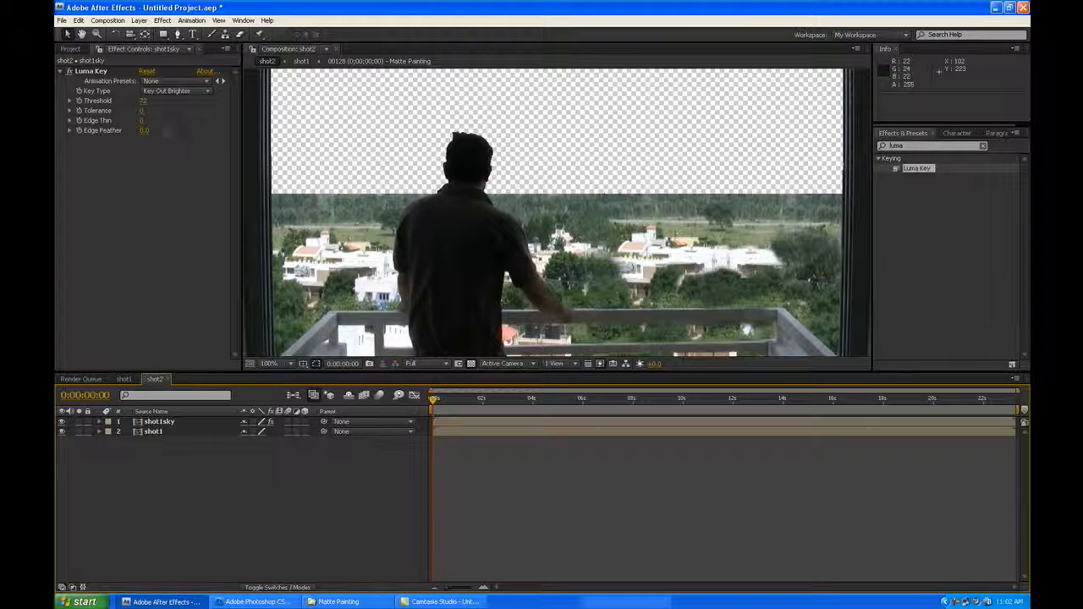
- Set the Luma Key's edge feather to 1.1 and edge thin to 1, and check the outline around the man's head
mouse_move(145, 131)
mouse_down()
mouse_move(165, 129)
mouse_move(153, 130)
mouse_up()
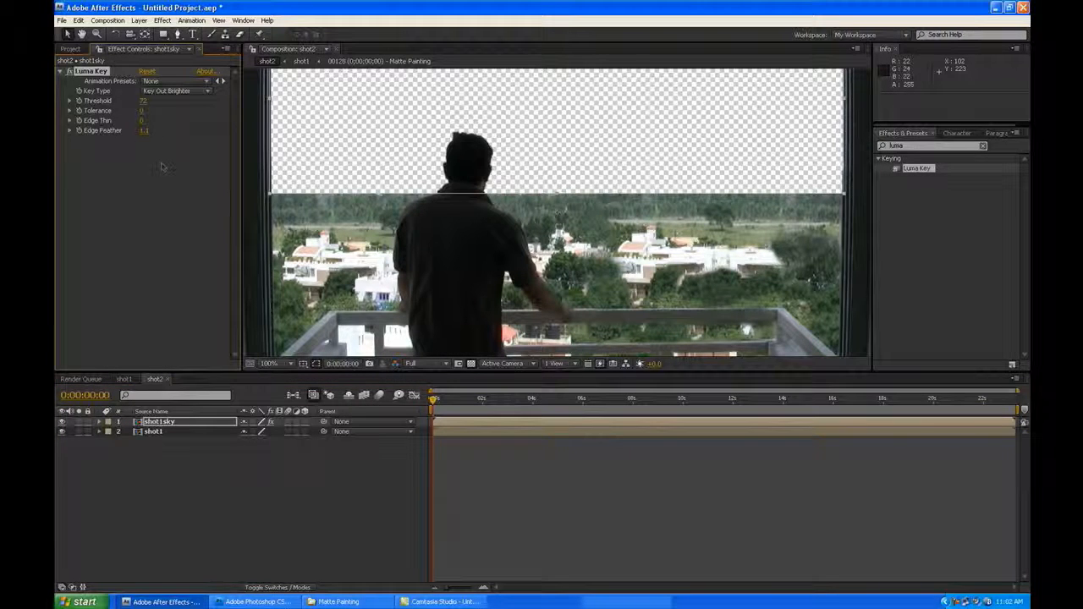
click(142, 120)
text(1)
key(Return)
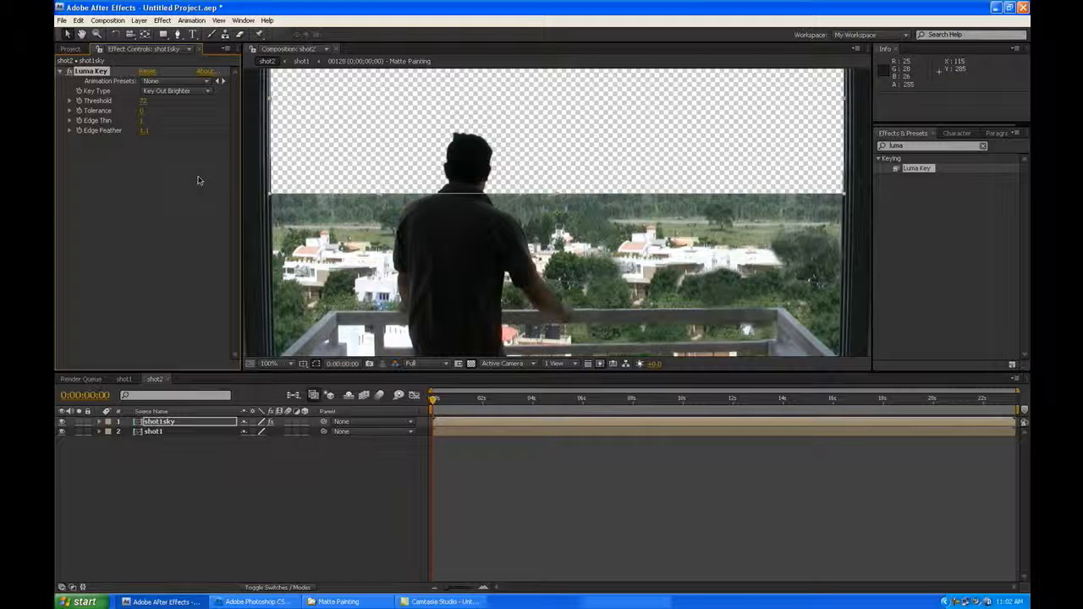
scroll(476, 155, up, 1)
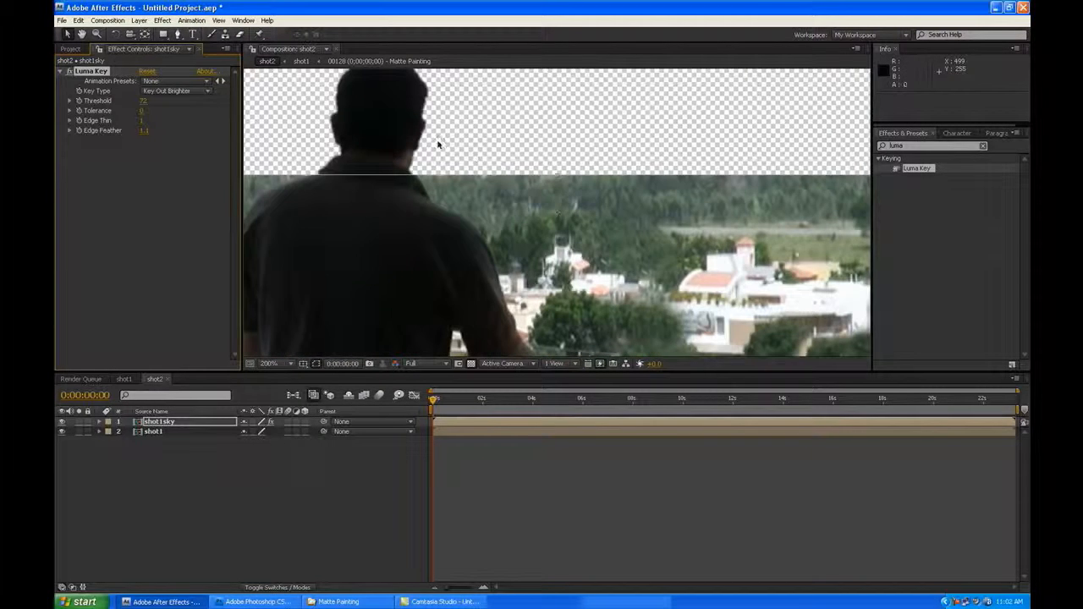
scroll(433, 140, down, 1)
- Try a higher Luma Key tolerance on the shot1sky layer
click(149, 168)
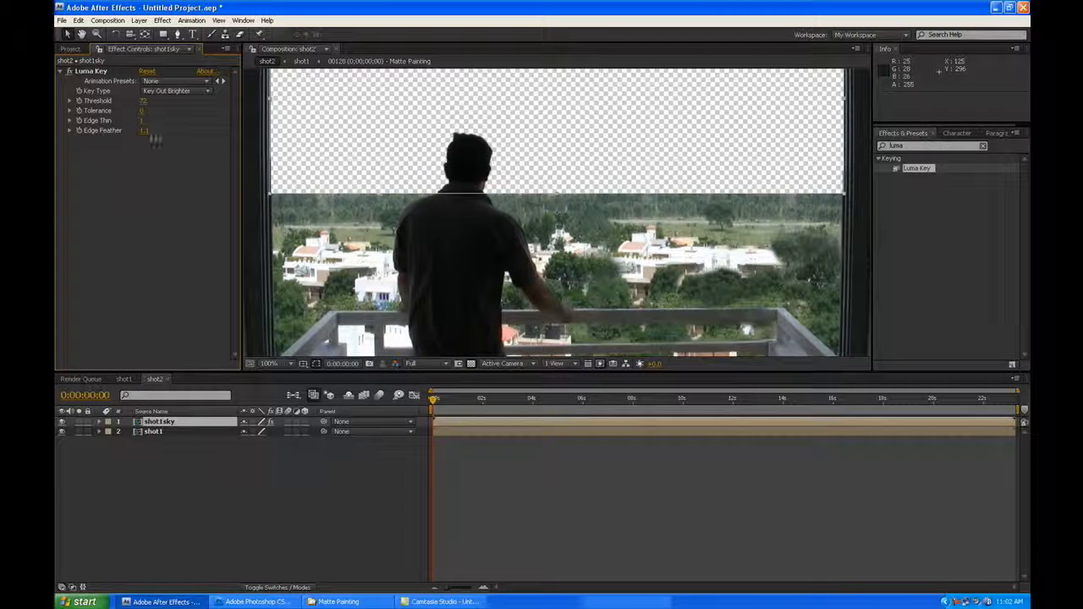
drag(142, 112, 112, 120)
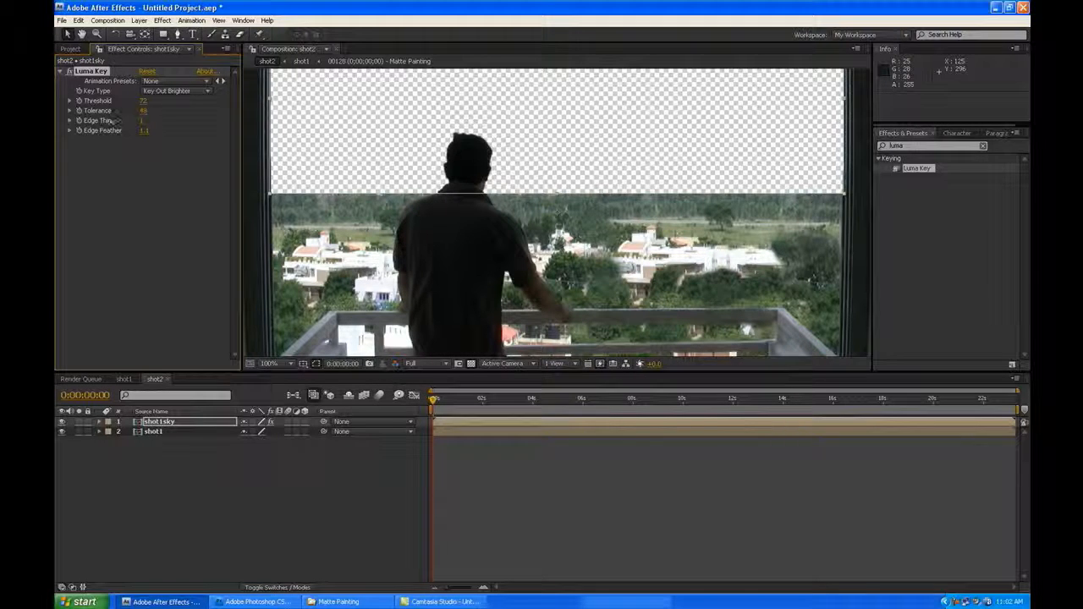
click(140, 184)
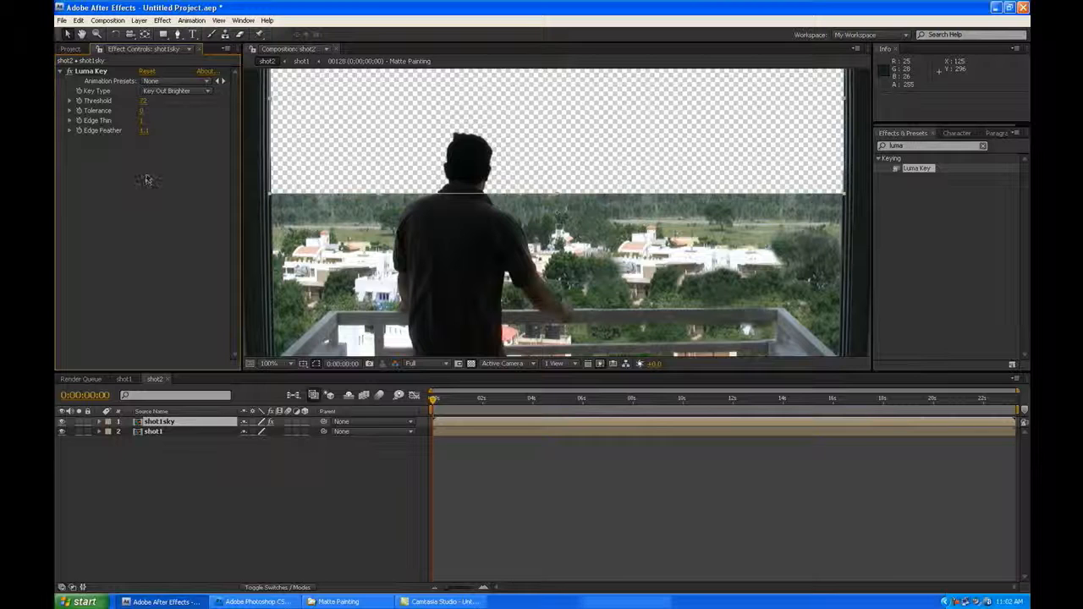
- Turn off the transparency grid and show the whole shot2 frame
click(615, 467)
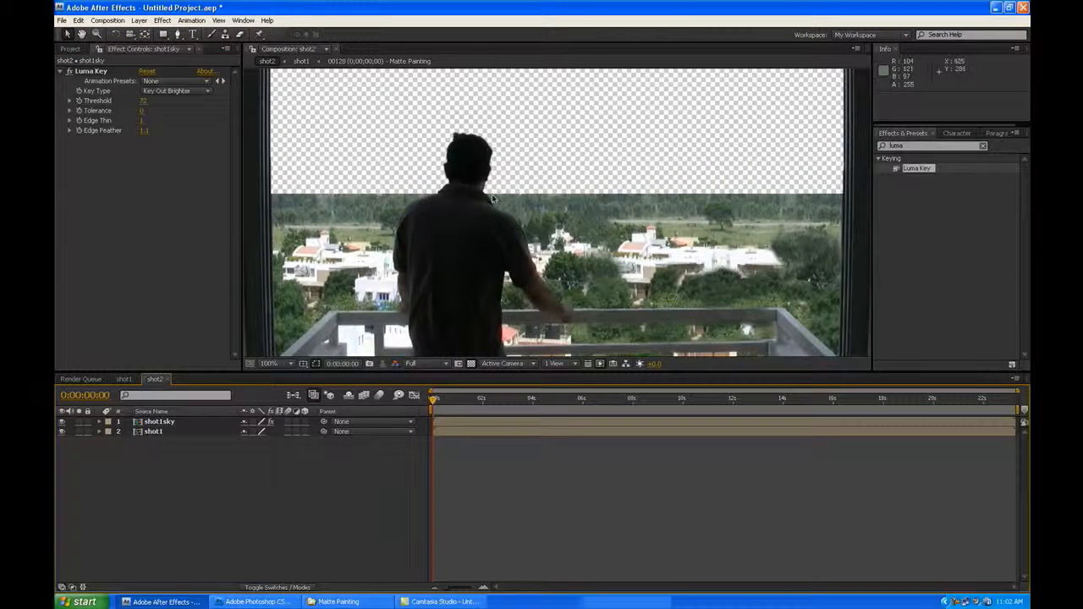
scroll(492, 198, down, 2)
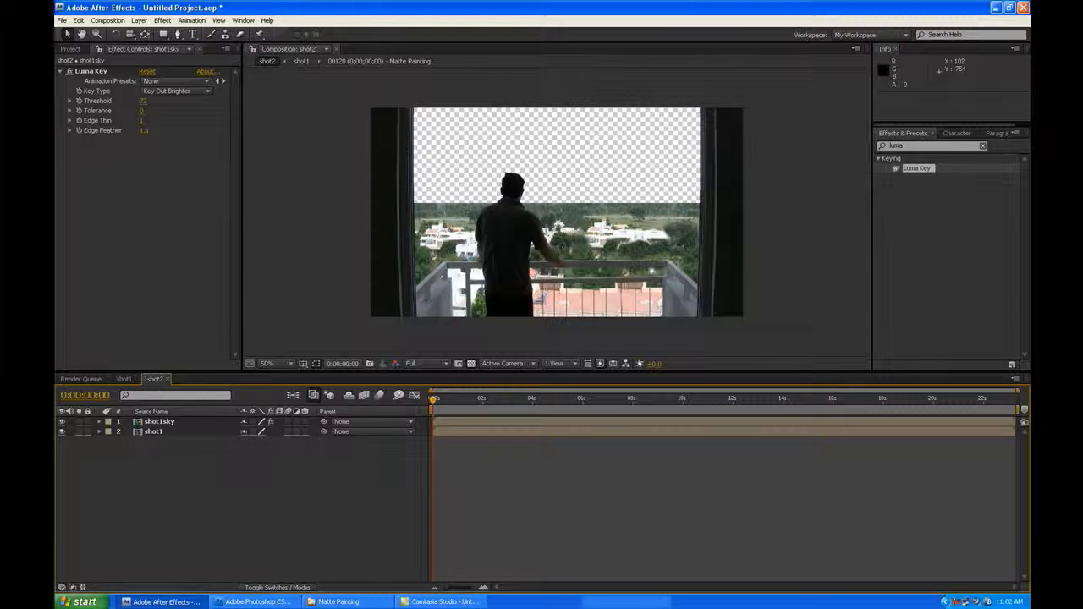
click(472, 363)
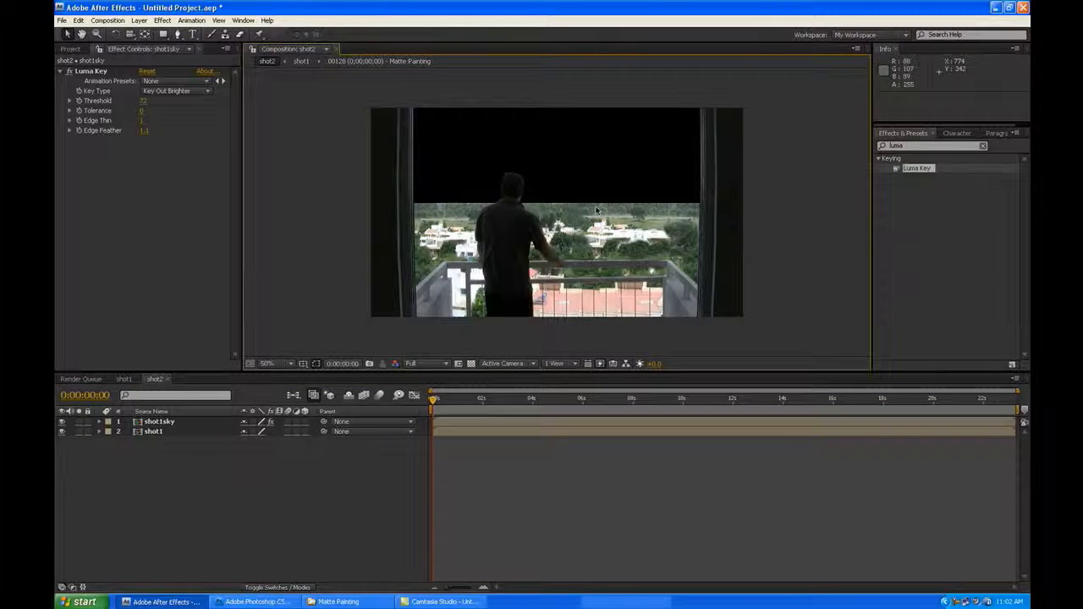
- Add a red solid to shot2 and place it beneath both shot layers as a test background
right_click(292, 498)
mouse_move(310, 505)
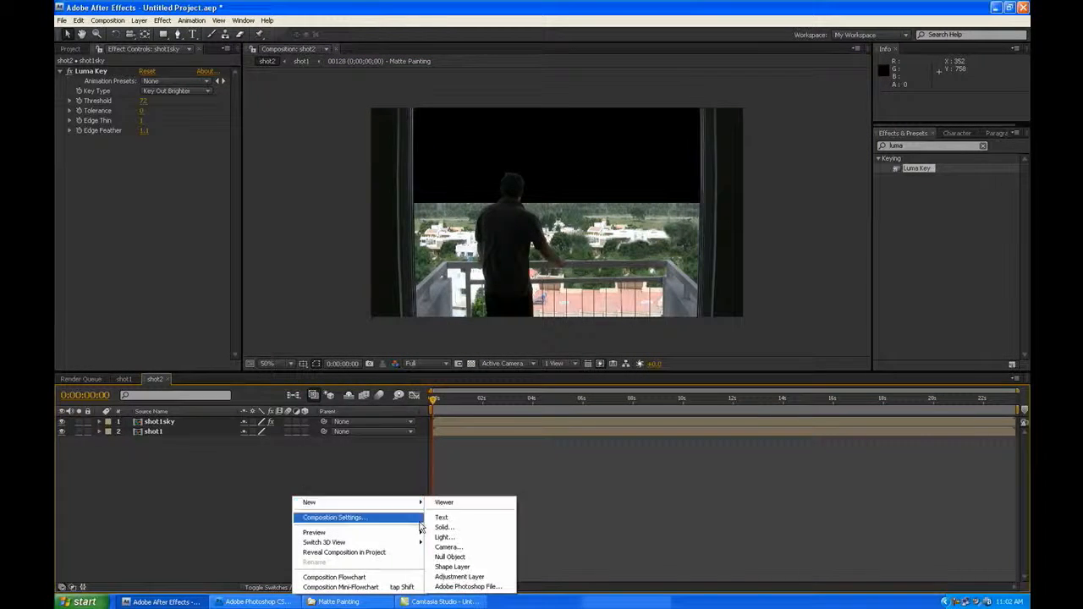
click(457, 522)
click(483, 472)
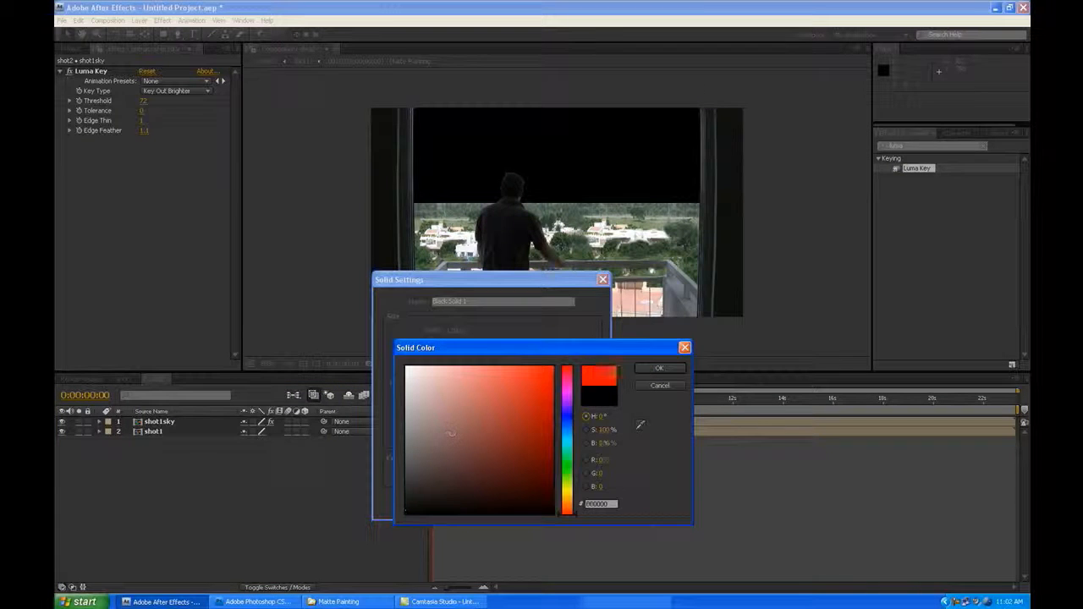
click(659, 369)
click(518, 506)
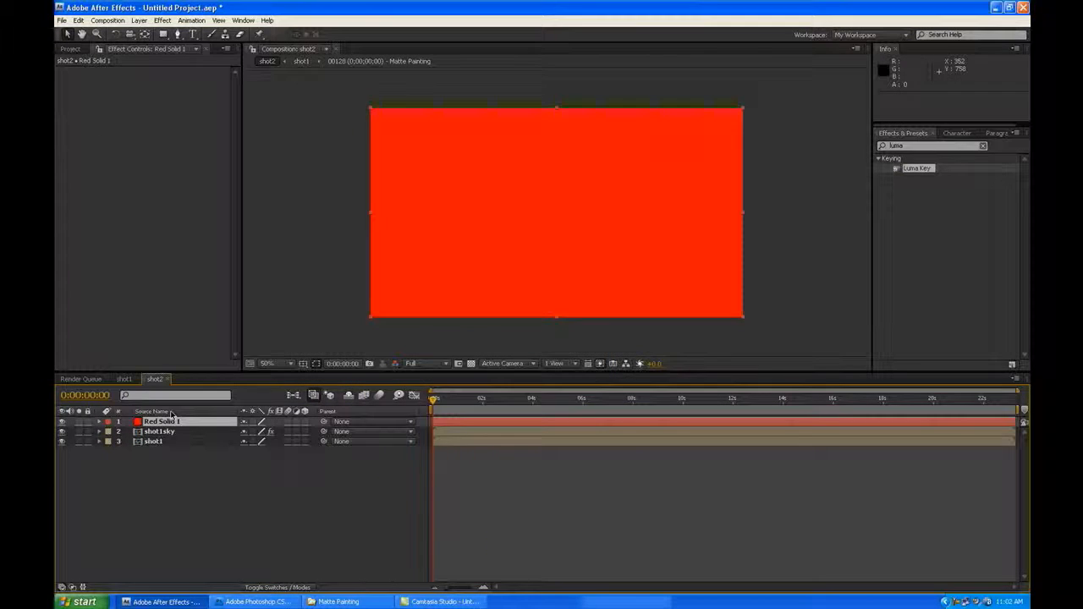
drag(180, 446, 181, 450)
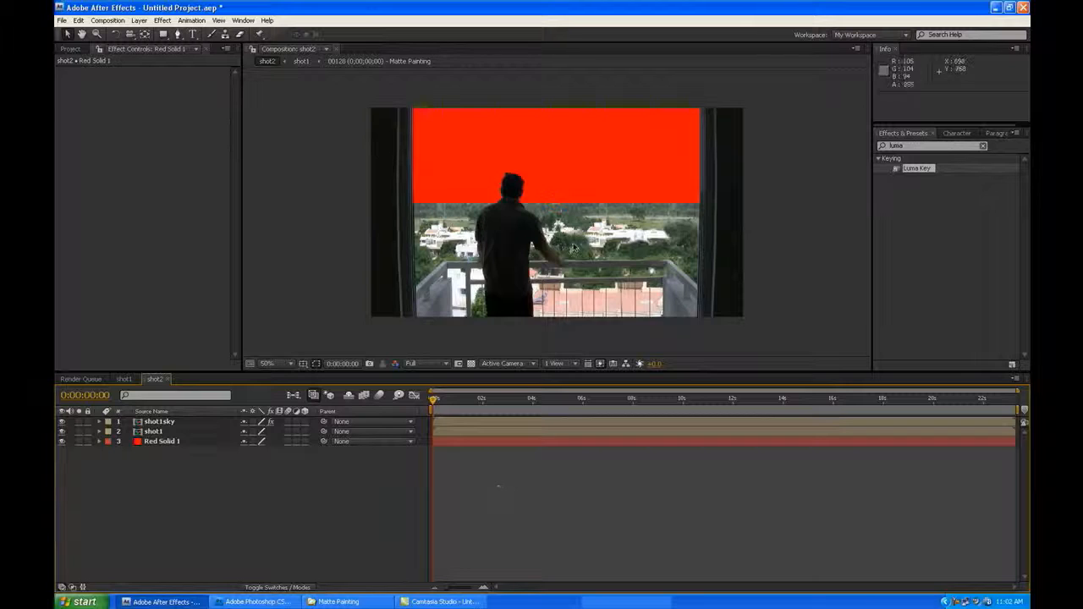
- Examine the keyed edges of the man, the window frame and the horizon against the red background
scroll(430, 133, up, 2)
key(space)
drag(527, 235, 564, 325)
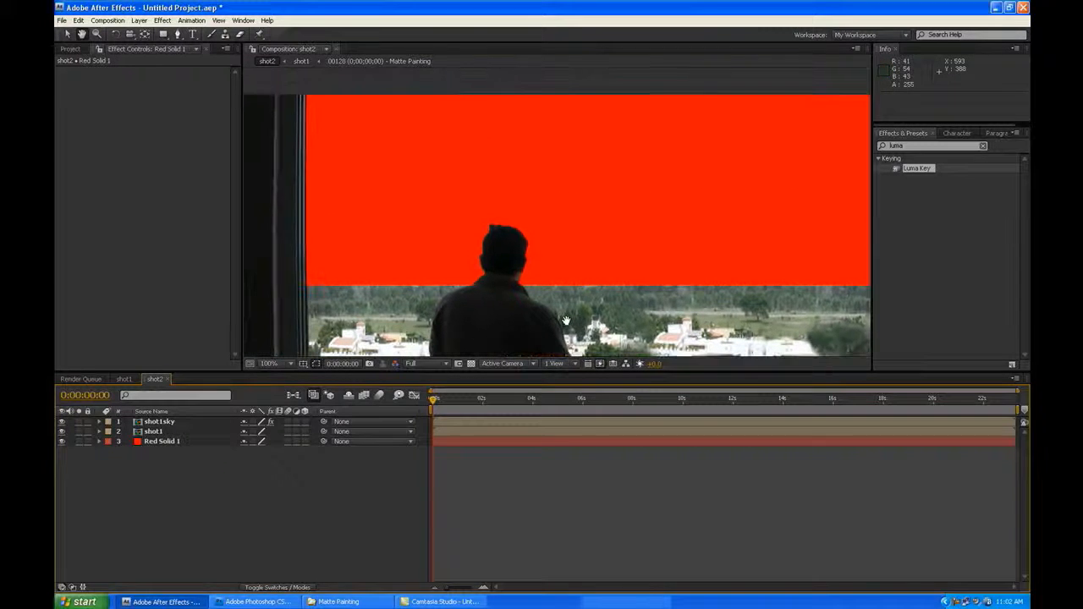
drag(789, 190, 709, 186)
key(space)
drag(665, 246, 701, 203)
scroll(702, 203, down, 2)
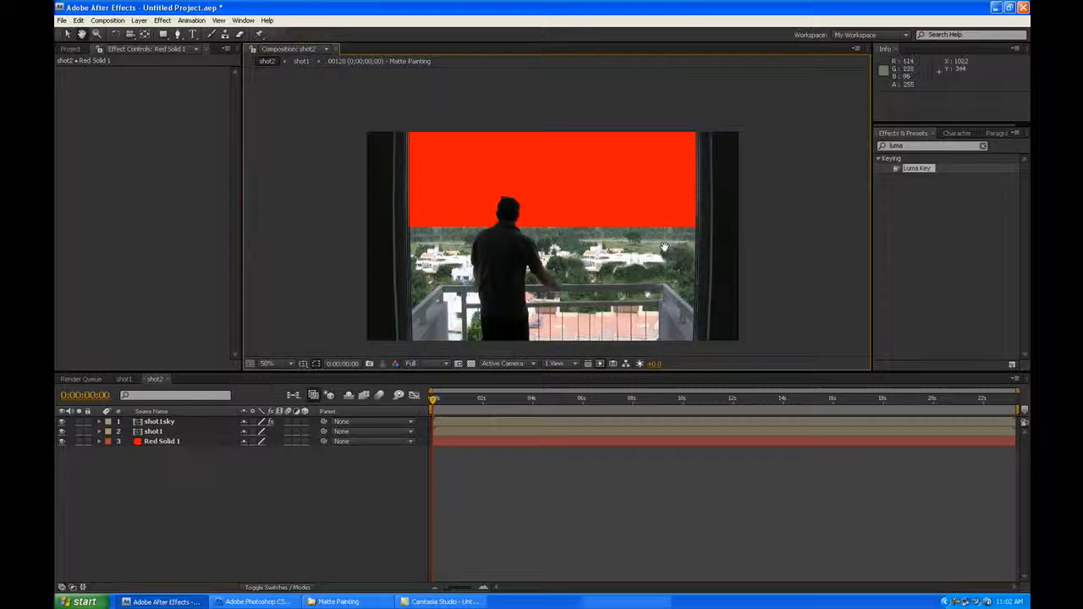
- Delete the red solid layer from shot2
click(618, 497)
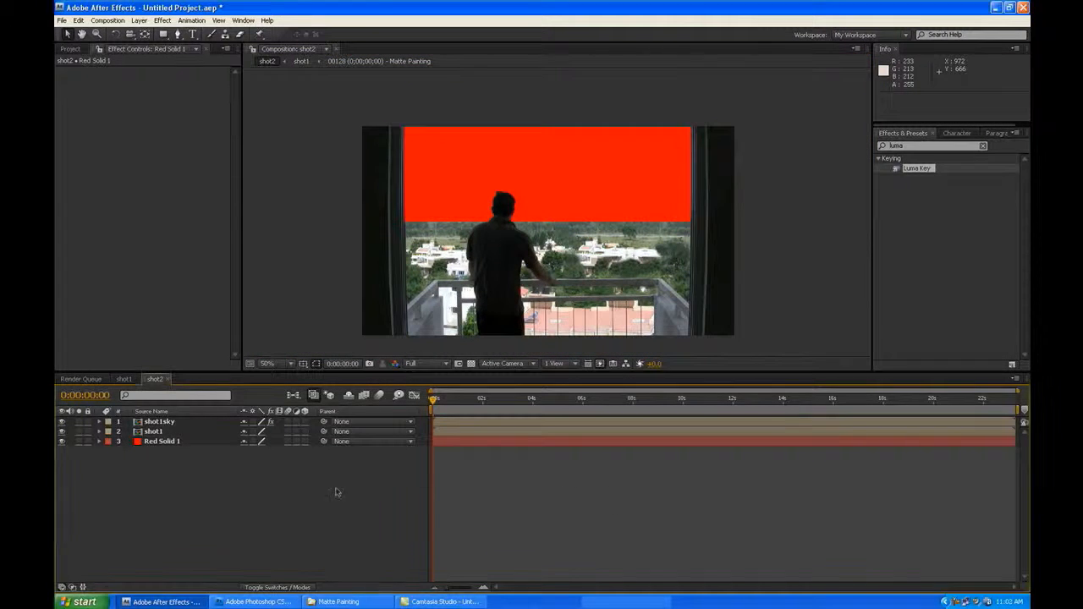
click(220, 441)
key(Delete)
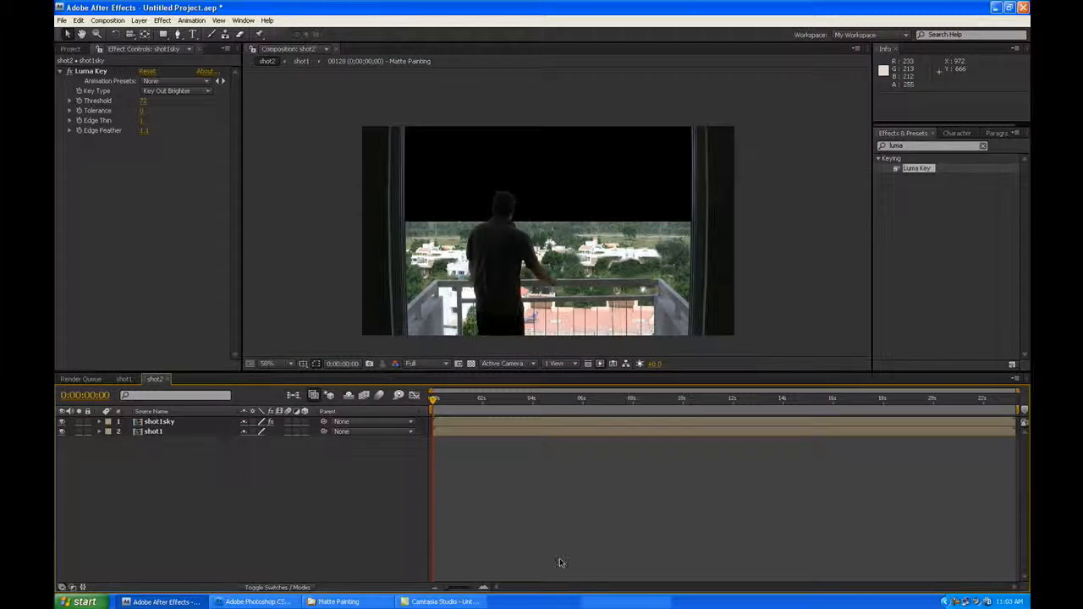
- Save the project as balcony in the CS4 Files folder
key(ctrl+s)
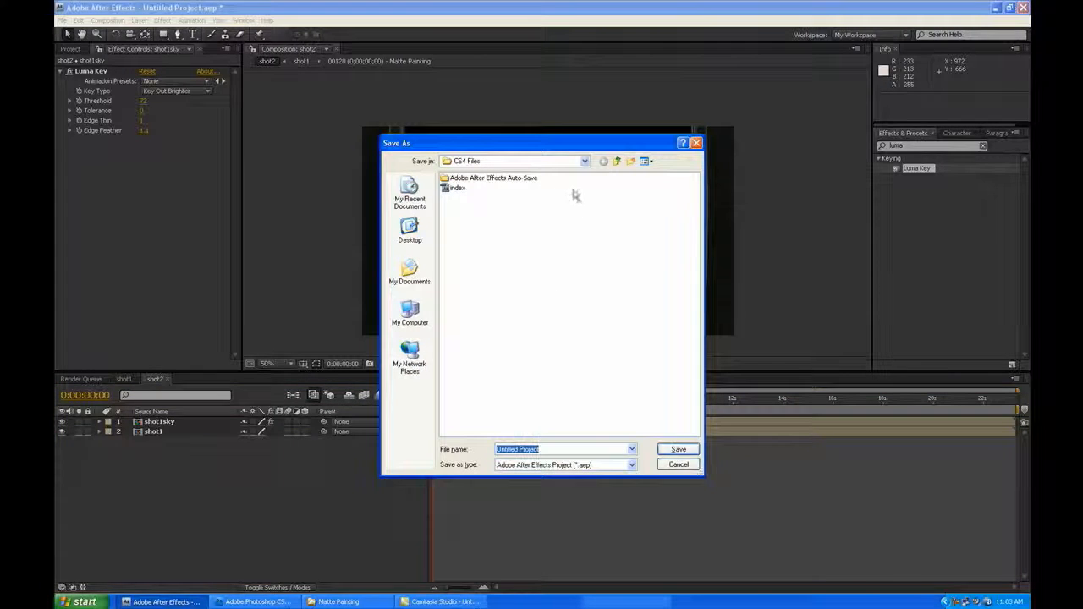
text(baskg)
key(BackSpace)
key(BackSpace)
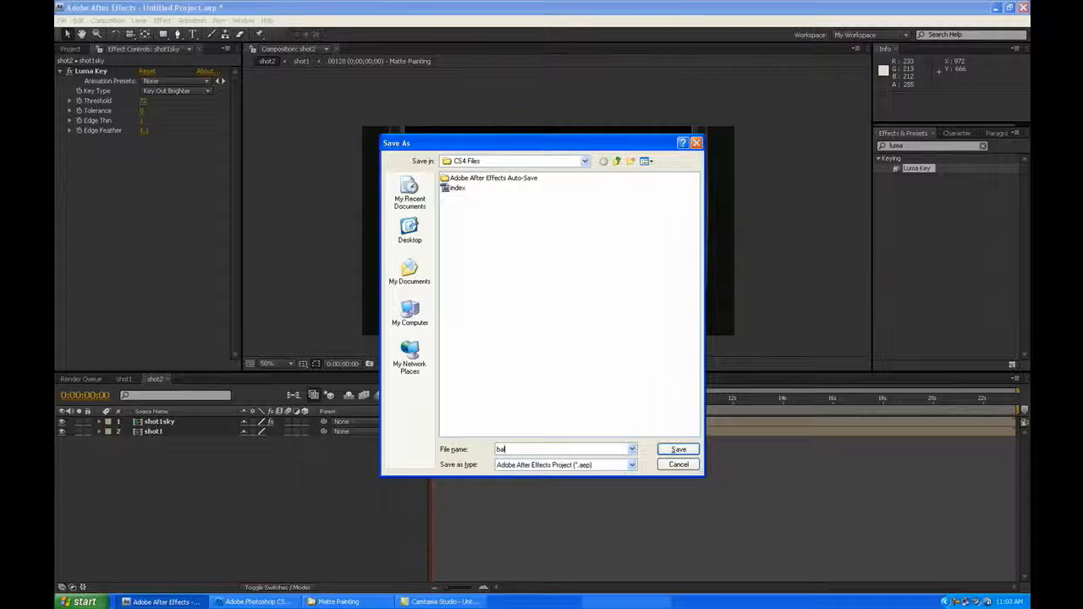
text(lcony)
key(Return)
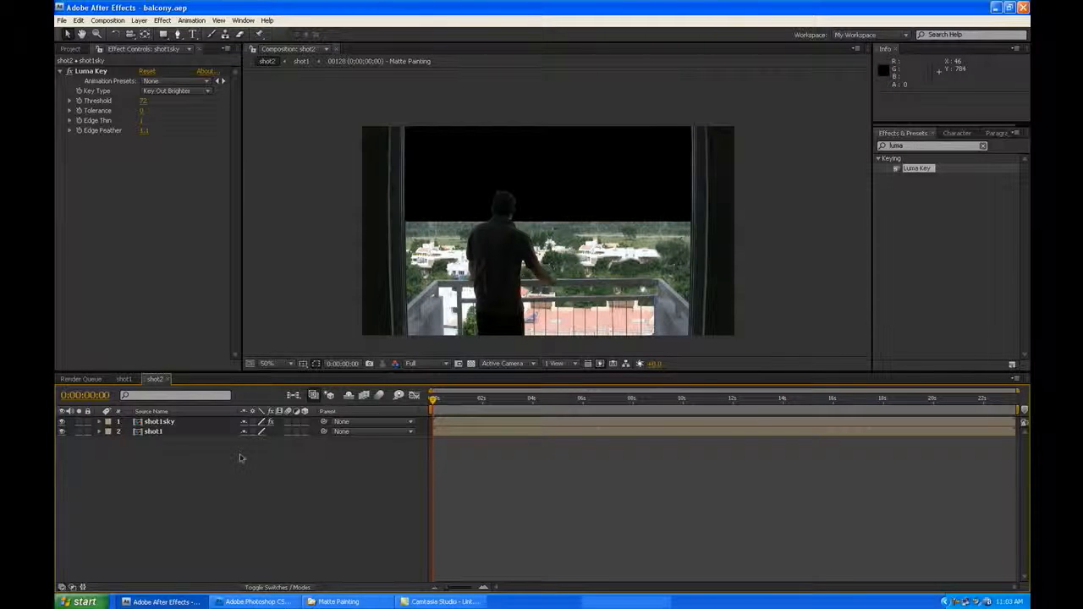
- Create a new composition from the shot2 composition
click(71, 49)
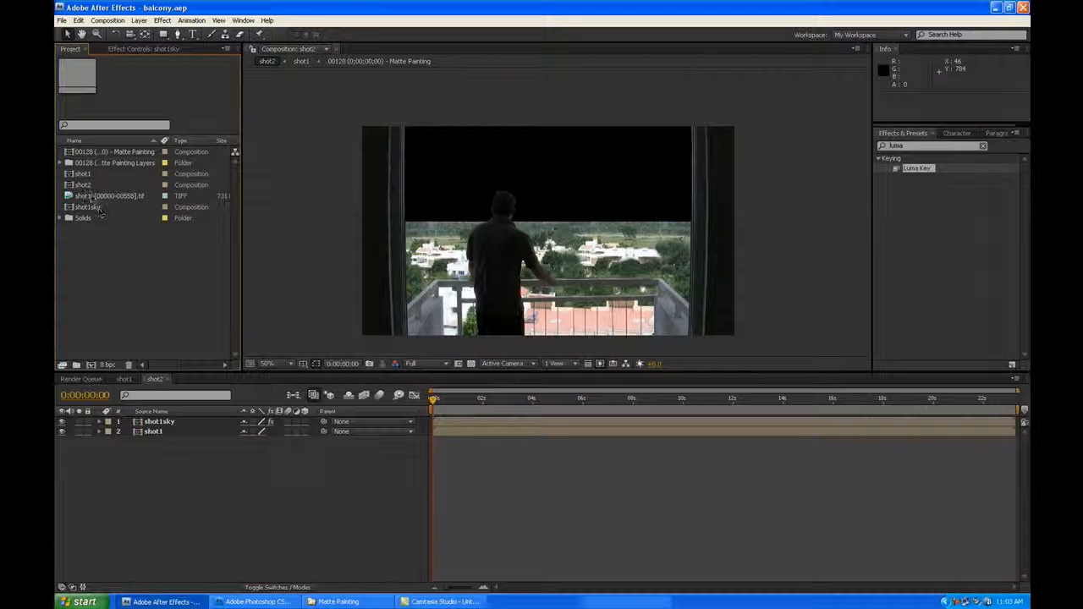
click(83, 184)
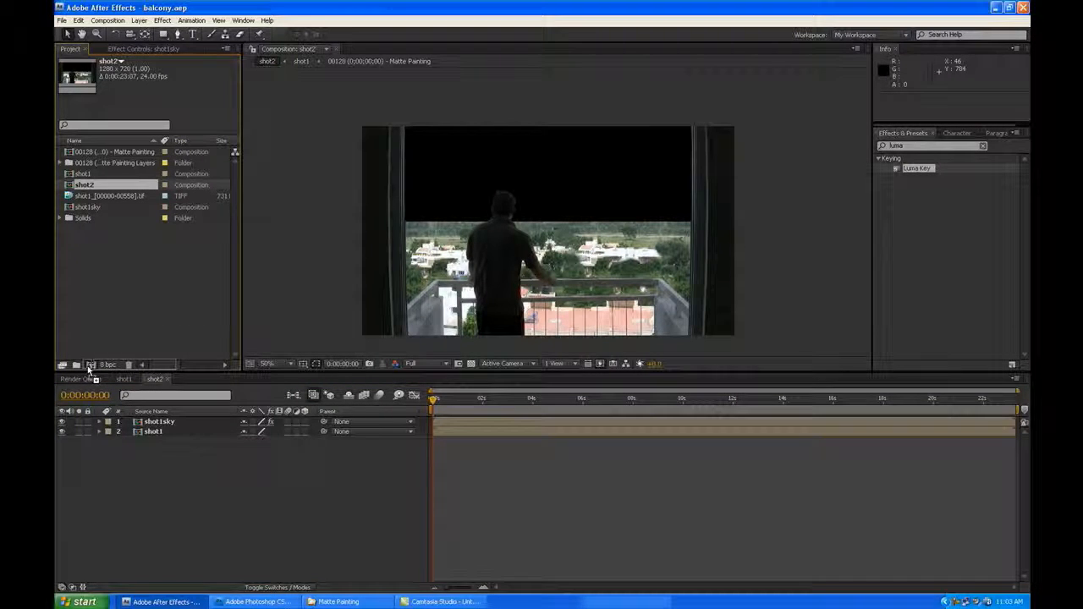
drag(87, 366, 88, 365)
click(611, 502)
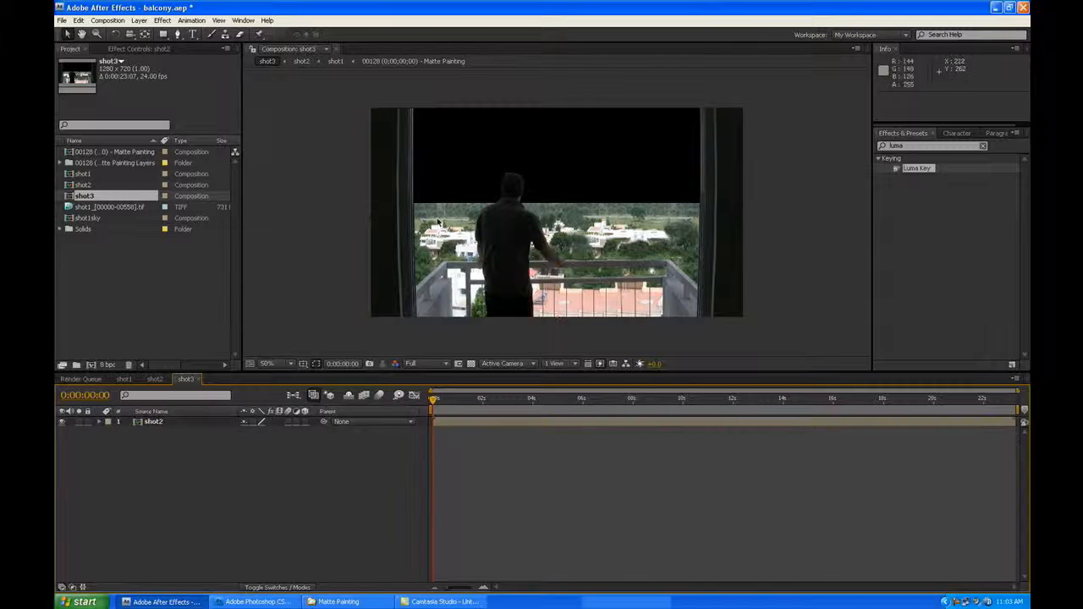
- Make the shot2 layer 3D and add a camera with the 35mm preset above it, leaving the camera layer selected
click(305, 423)
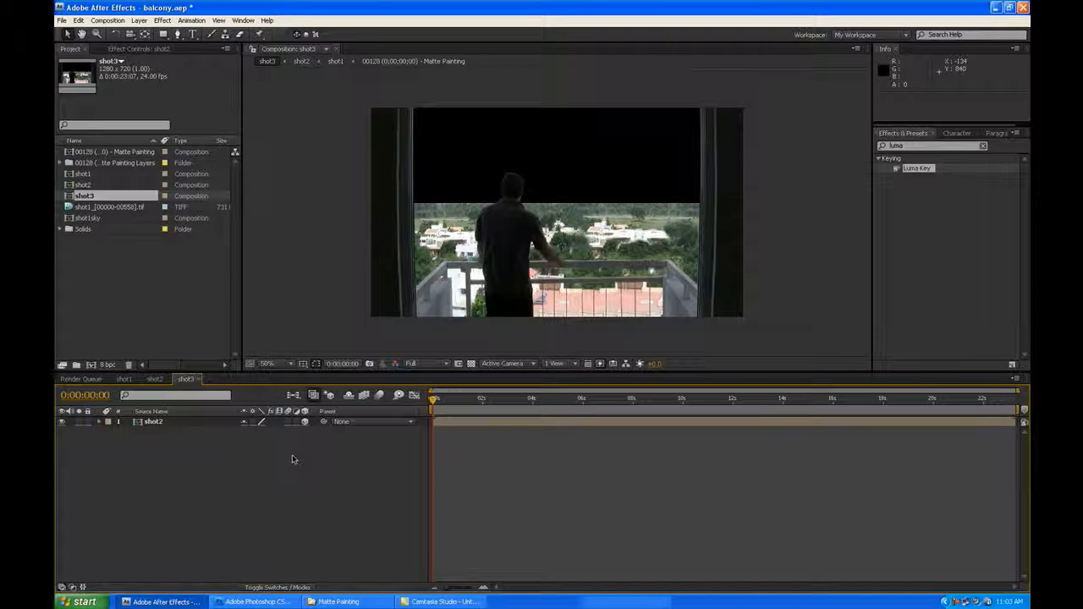
right_click(292, 460)
mouse_move(356, 461)
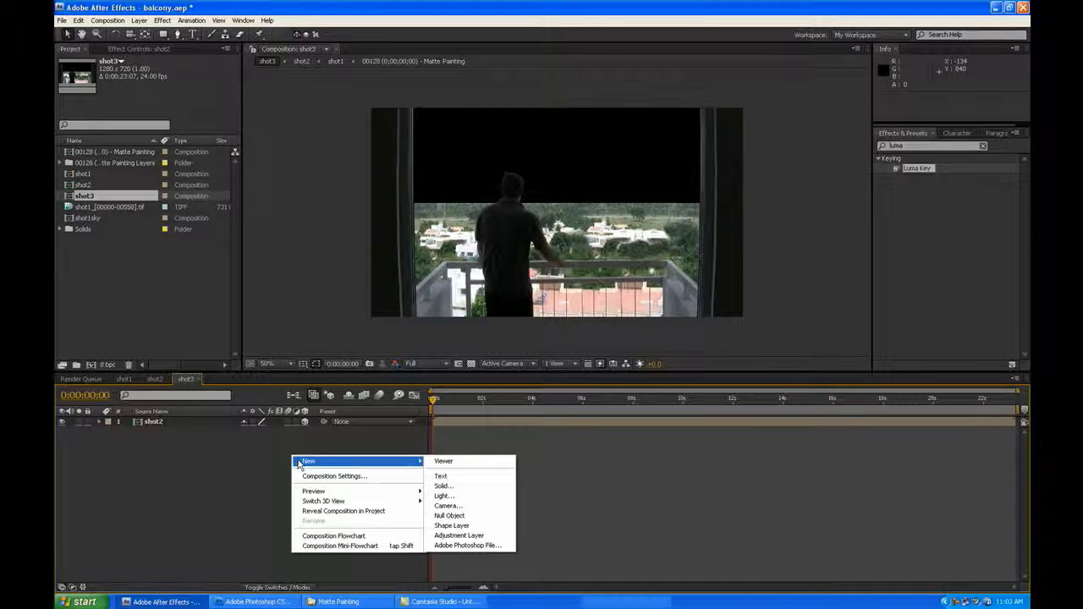
click(449, 506)
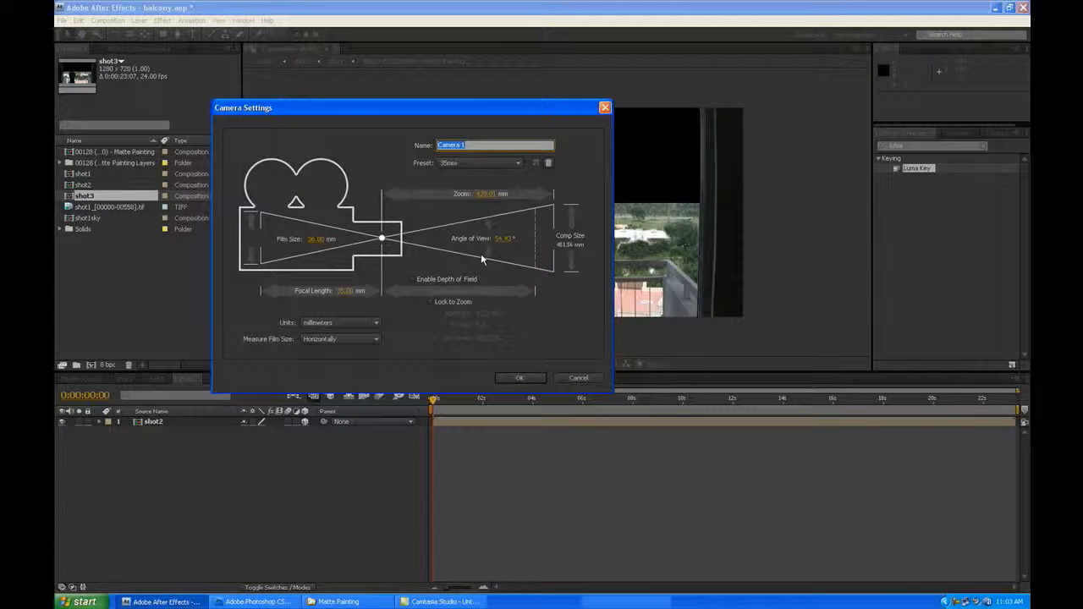
drag(504, 101, 532, 137)
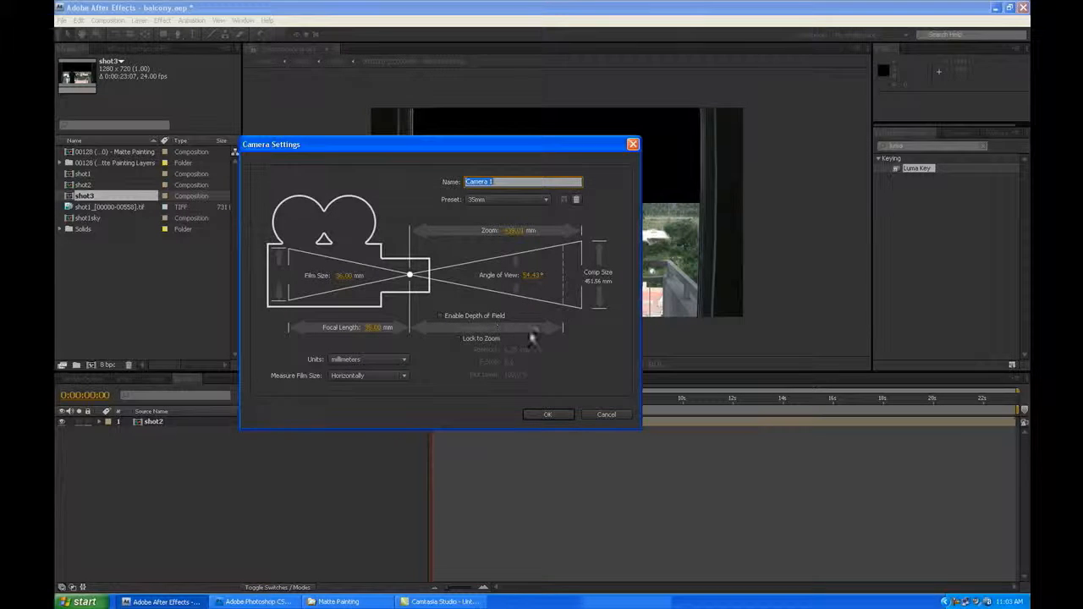
click(546, 415)
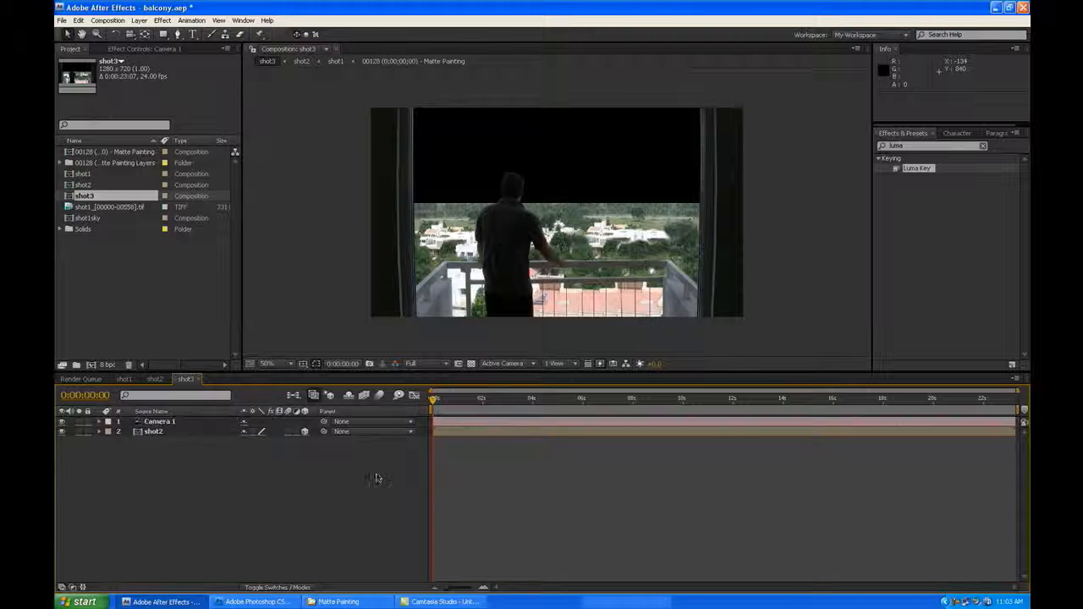
click(210, 424)
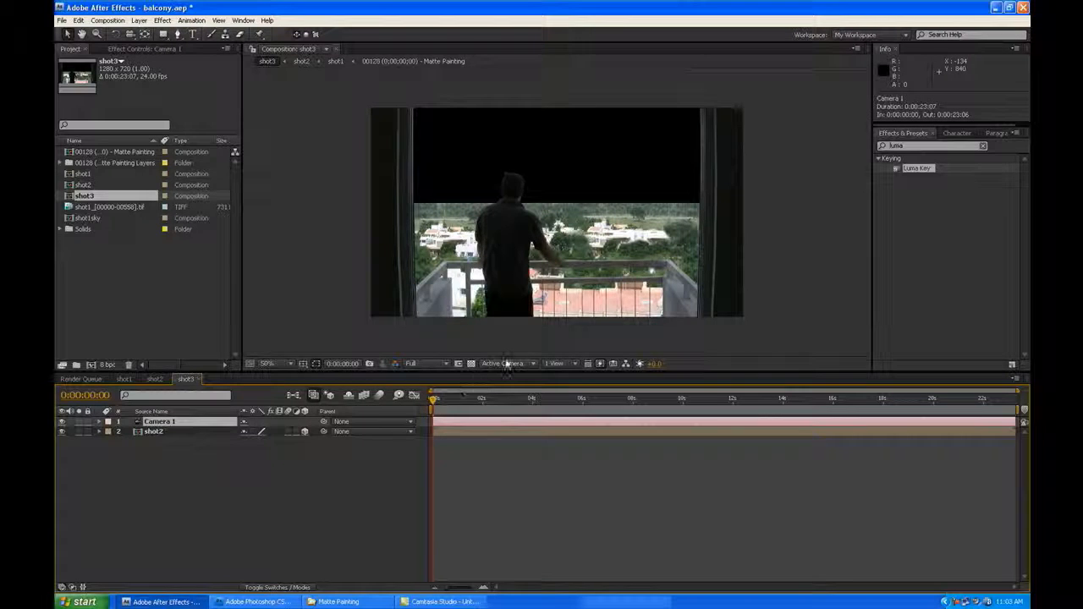
- Inspect the camera's placement relative to the shot2 layer from Custom View 1, and return to the Active Camera view
click(503, 364)
click(518, 471)
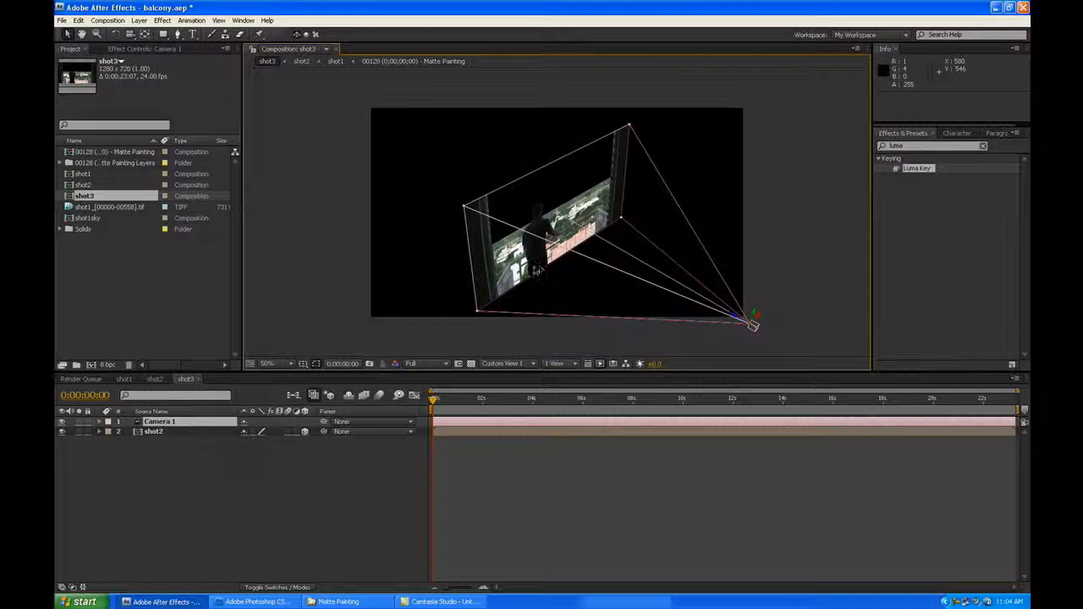
click(503, 365)
click(503, 375)
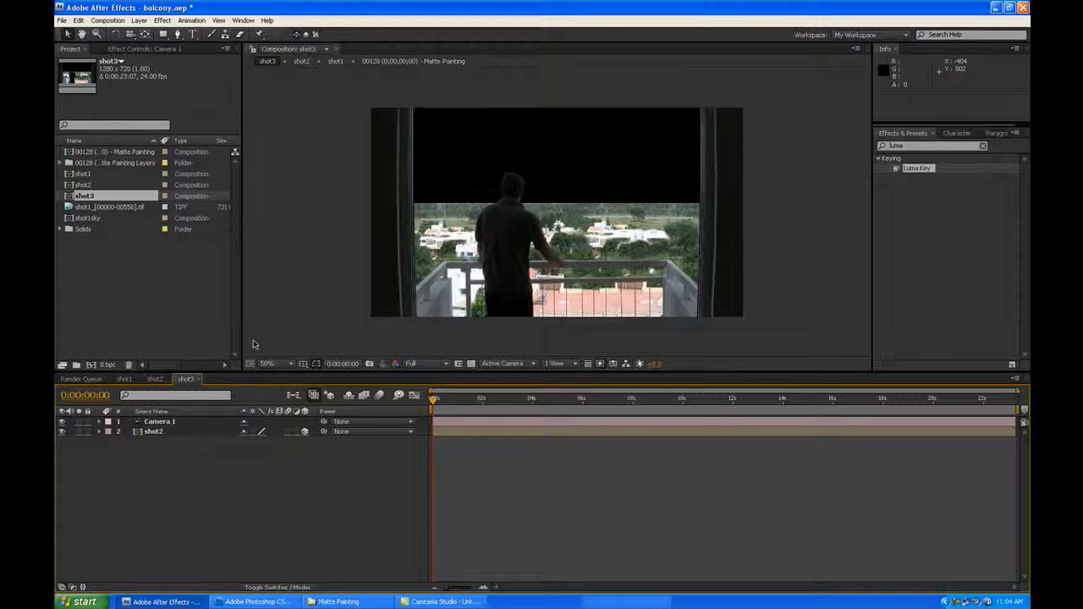
click(61, 20)
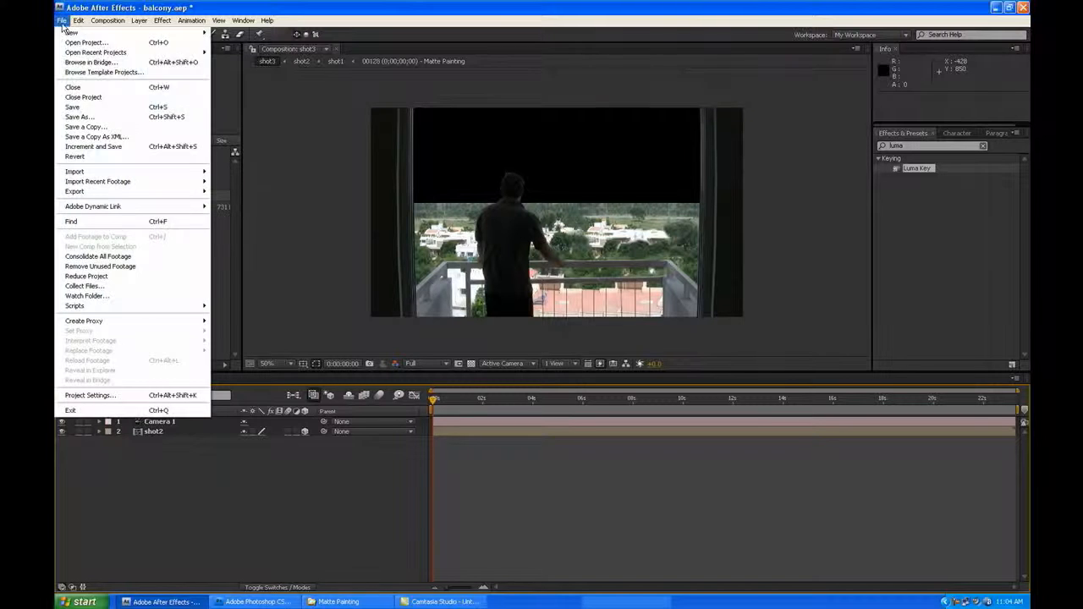
mouse_move(85, 53)
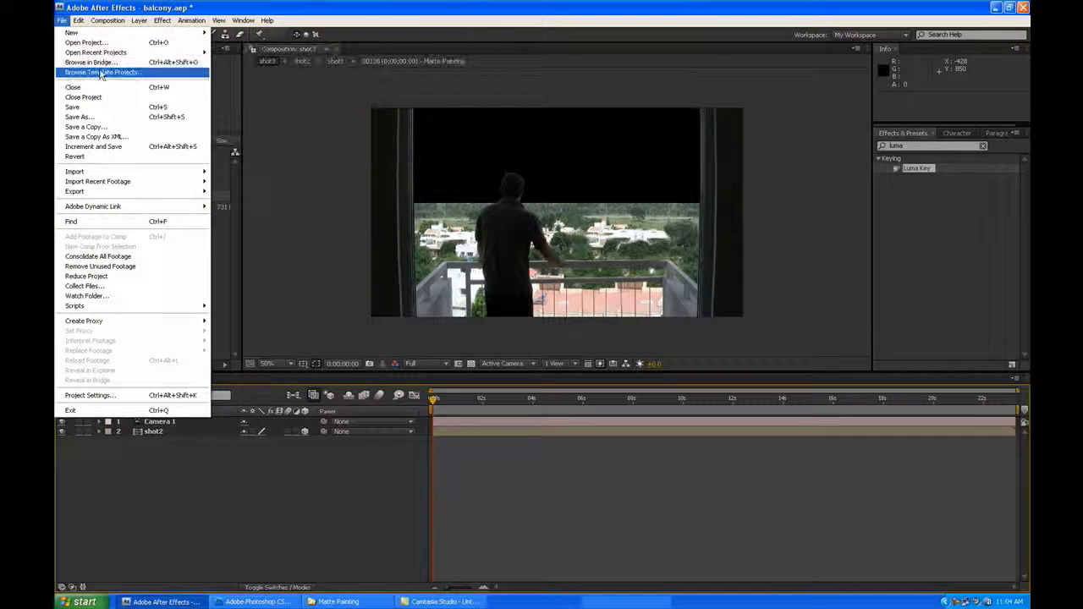
click(99, 64)
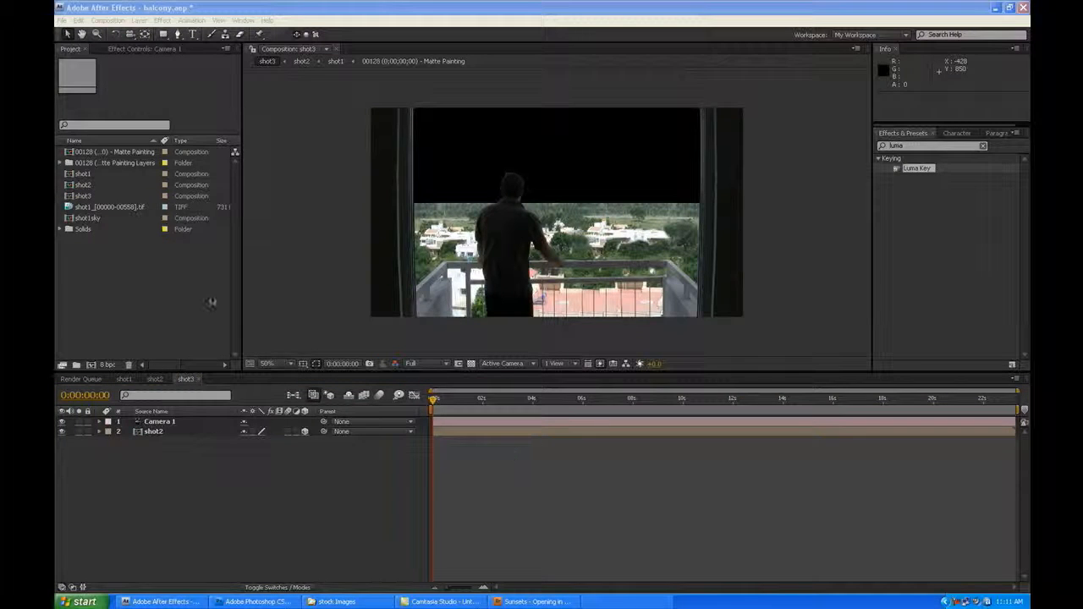
- Import the VSU102 sunset movie from the stock Images folder as footage
double_click(125, 286)
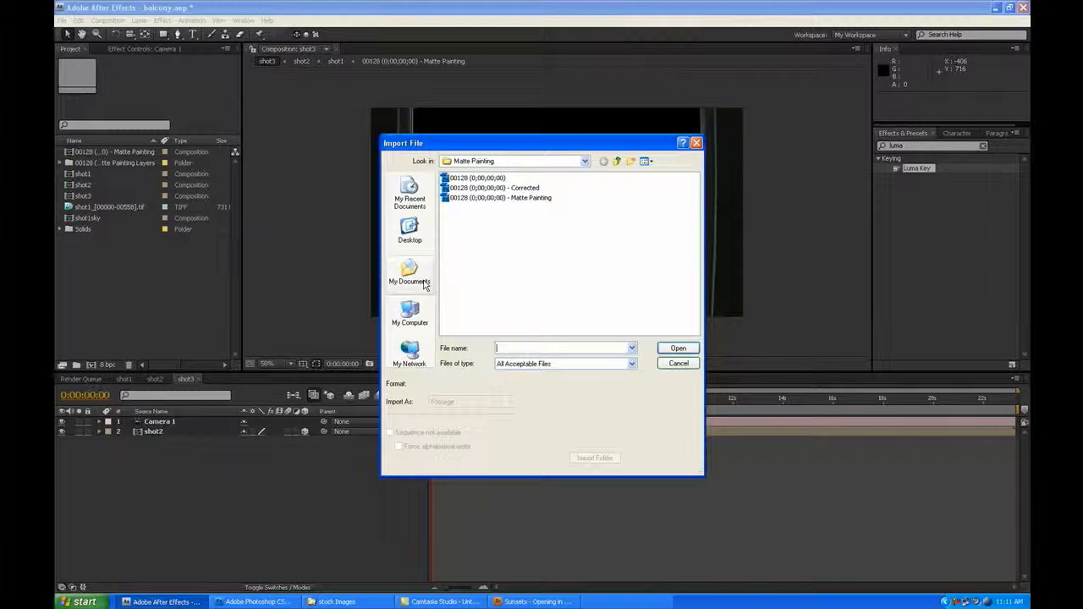
click(618, 162)
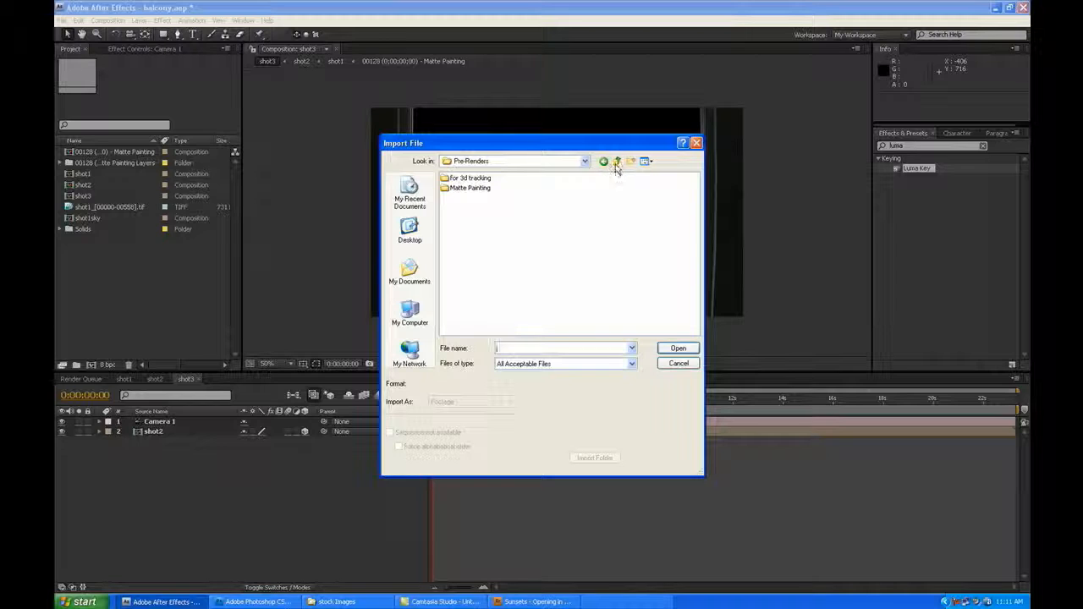
click(616, 163)
double_click(472, 248)
click(466, 238)
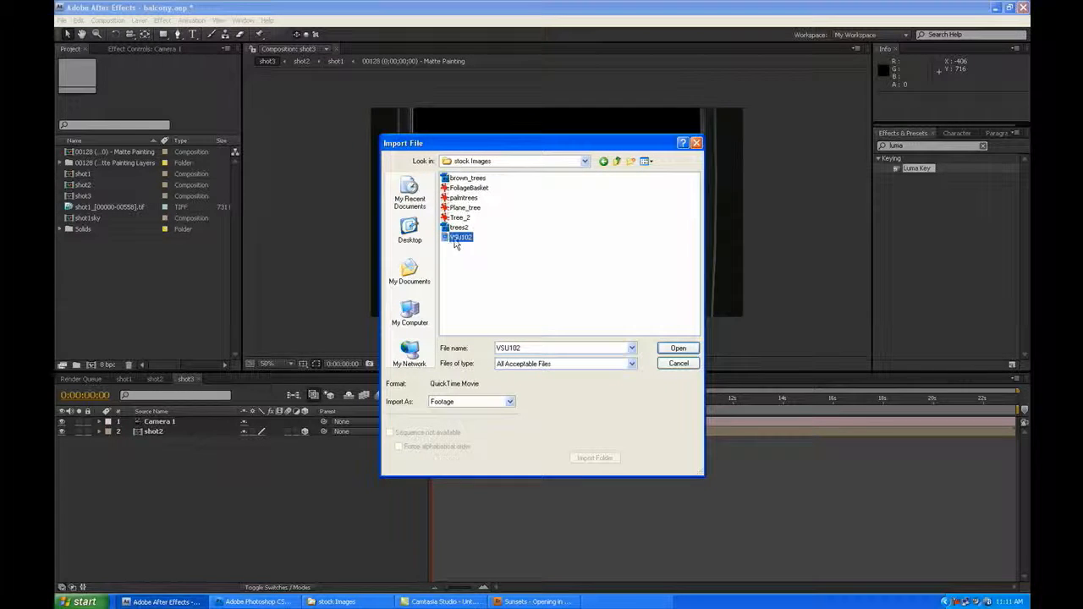
click(675, 350)
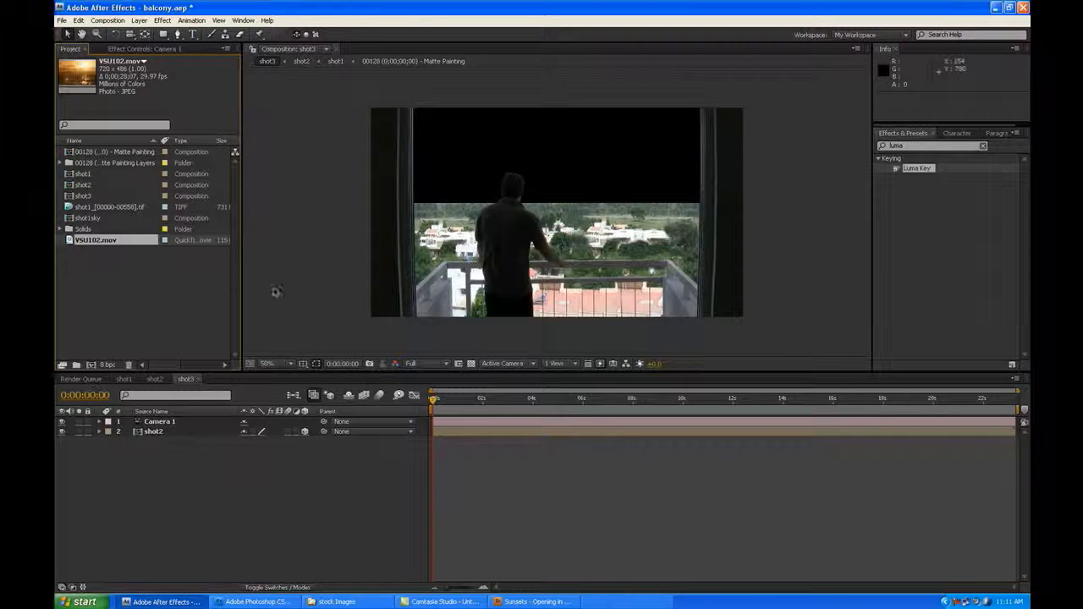
- Place VSU102.mov beneath shot2 in shot3, move it up to about 654, 218, and make it a 3D layer
drag(94, 240, 218, 449)
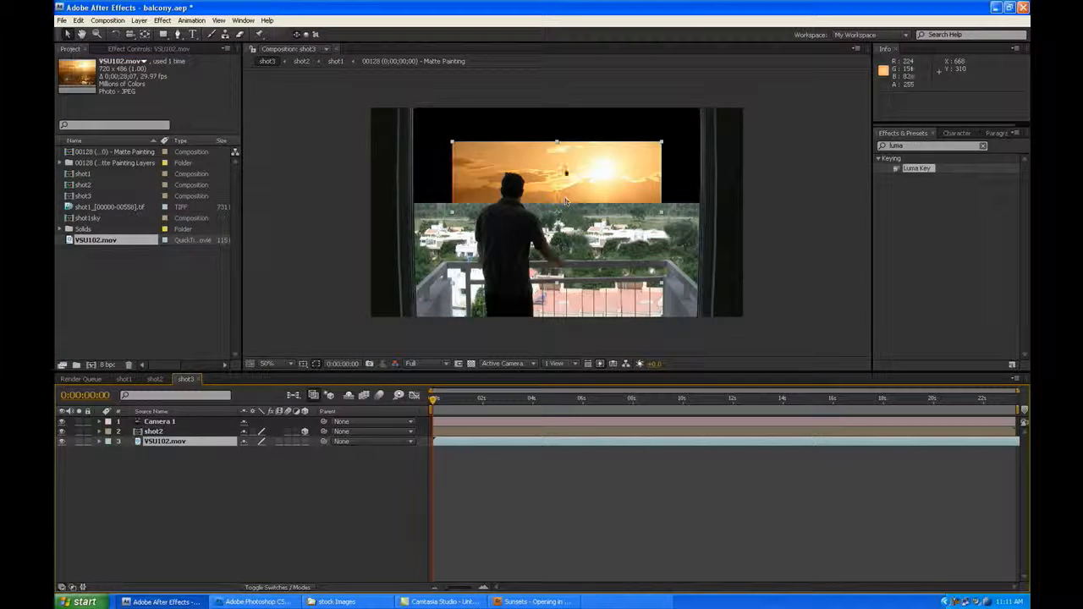
drag(565, 173, 570, 130)
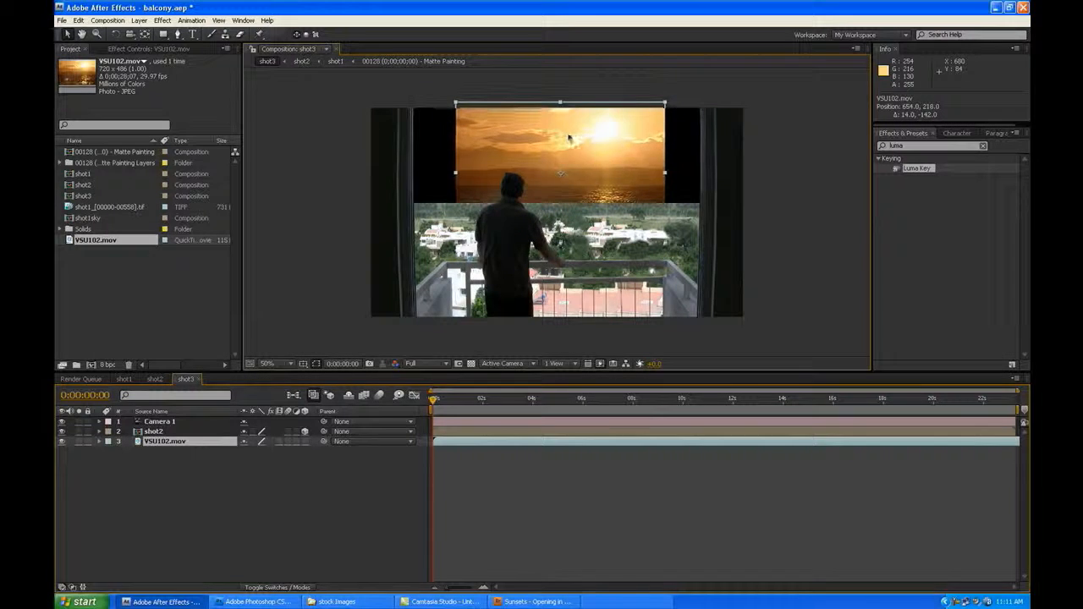
click(305, 442)
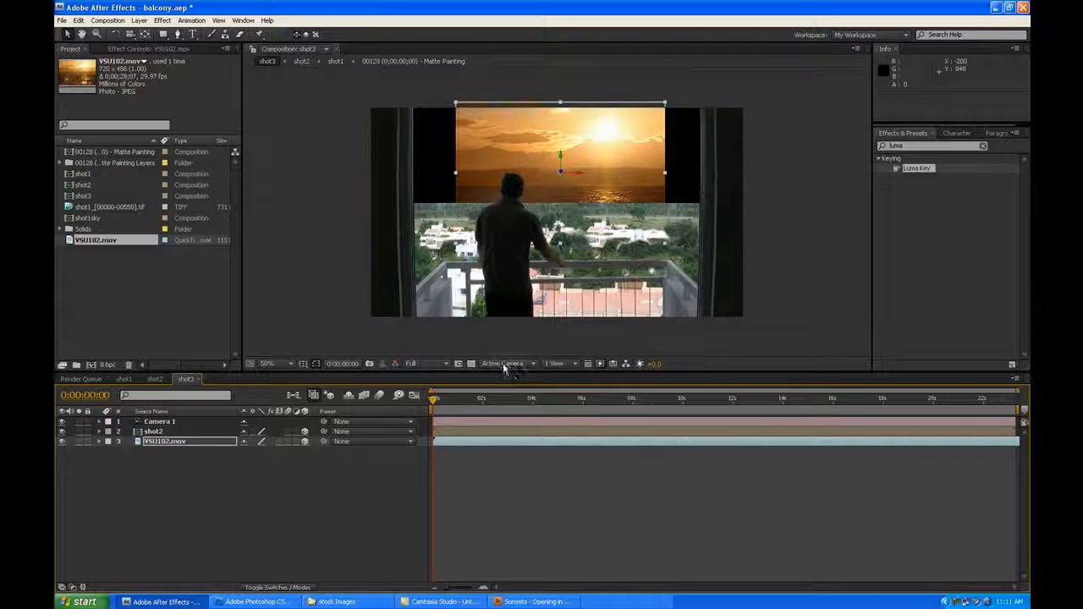
- Using Custom View 1, push the VSU102.mov layer back behind shot2 to a depth of about 1765, and return to Active Camera
click(504, 365)
click(530, 465)
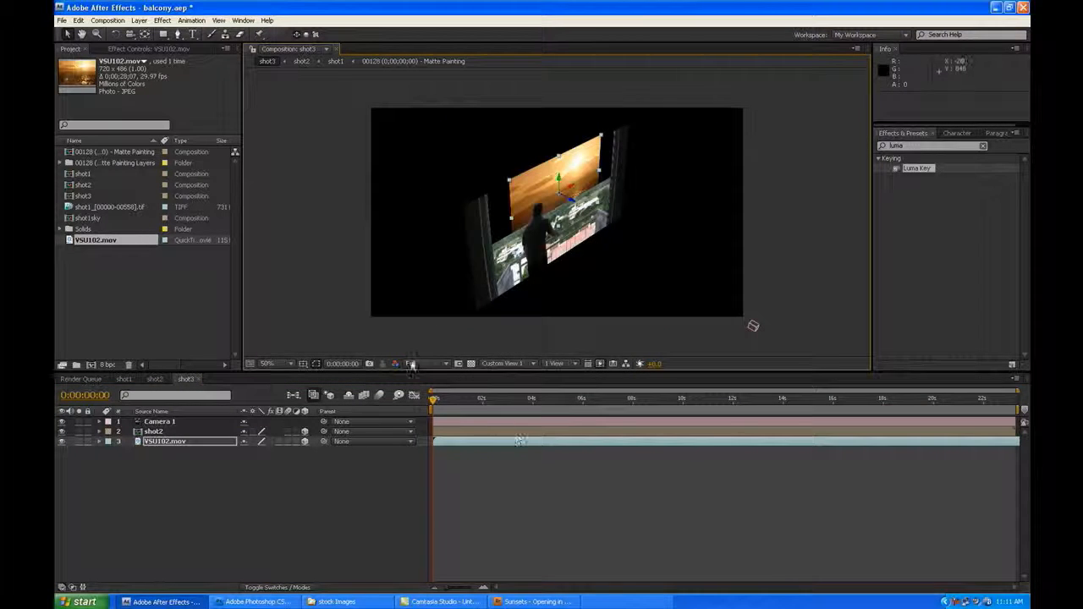
drag(572, 199, 364, 88)
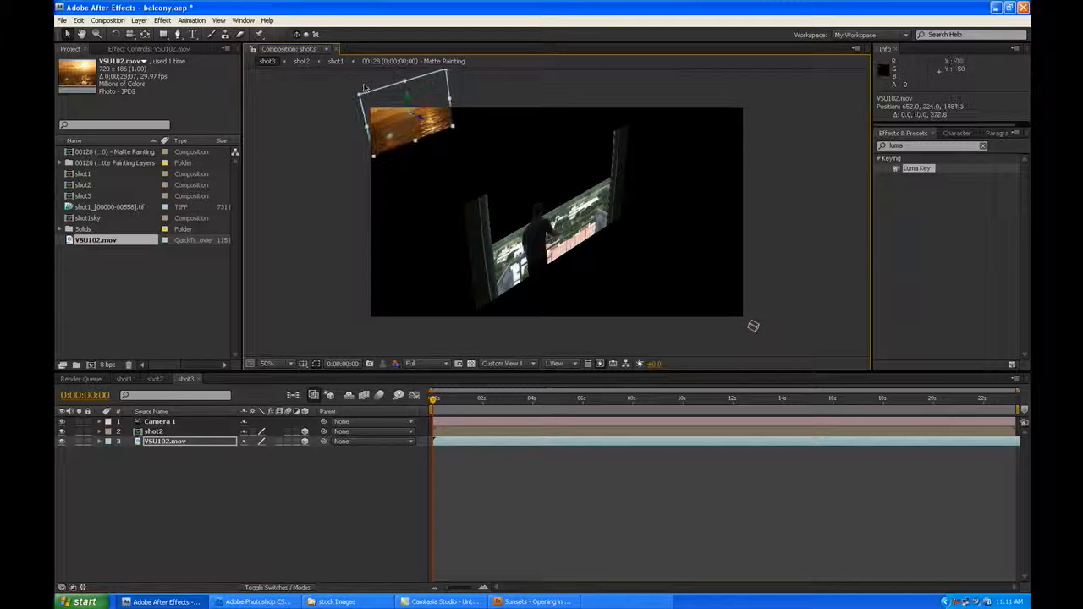
drag(421, 118, 383, 91)
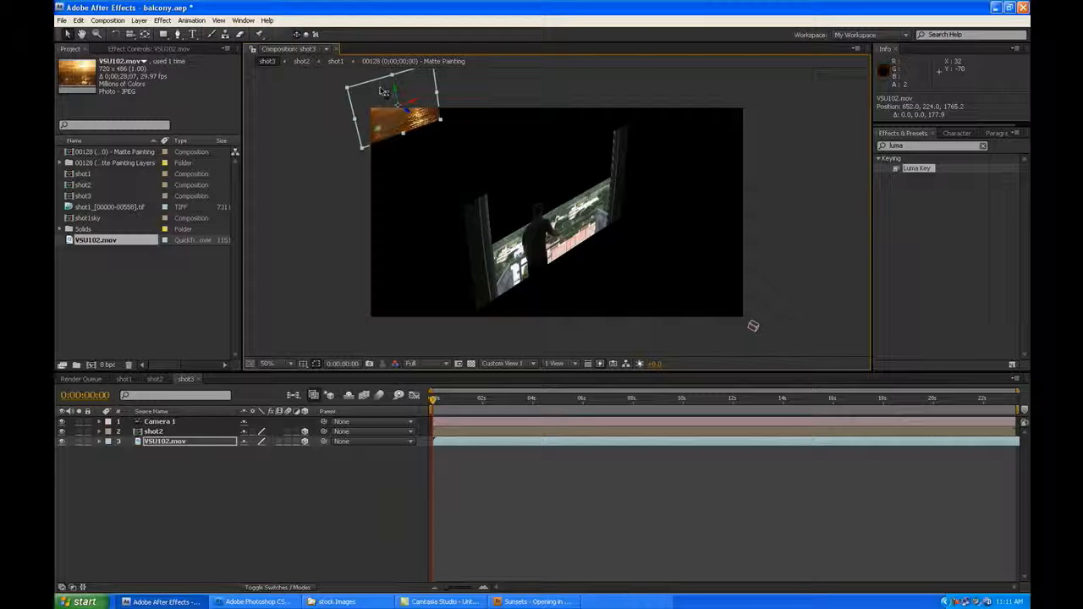
click(511, 366)
click(512, 377)
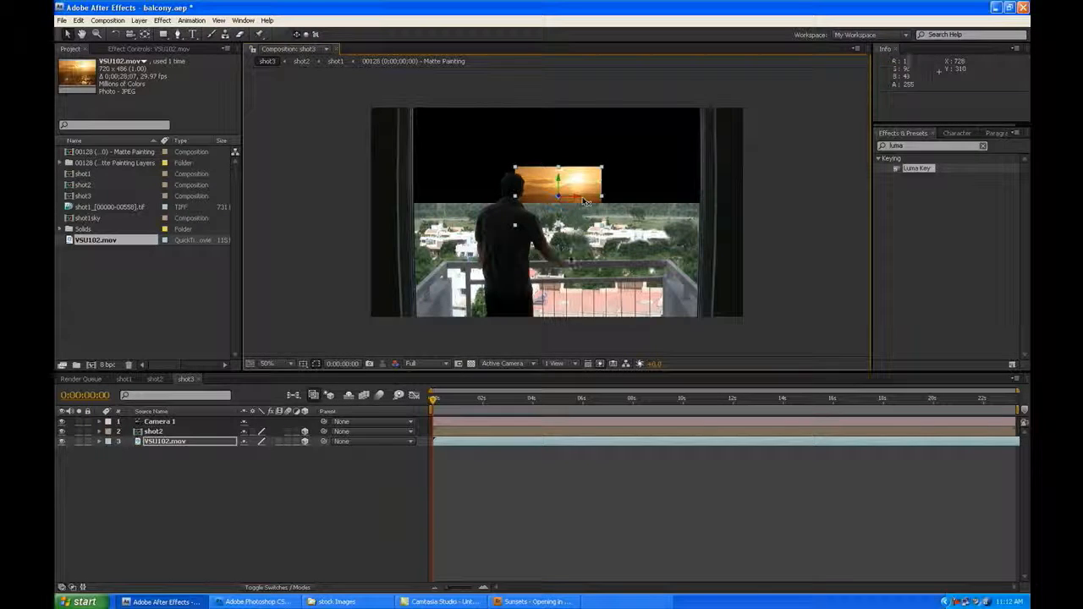
- Raise the VSU102.mov layer to a Y position of about -100 and enlarge it to fill the sky opening's width
drag(560, 180, 548, 102)
drag(601, 194, 703, 236)
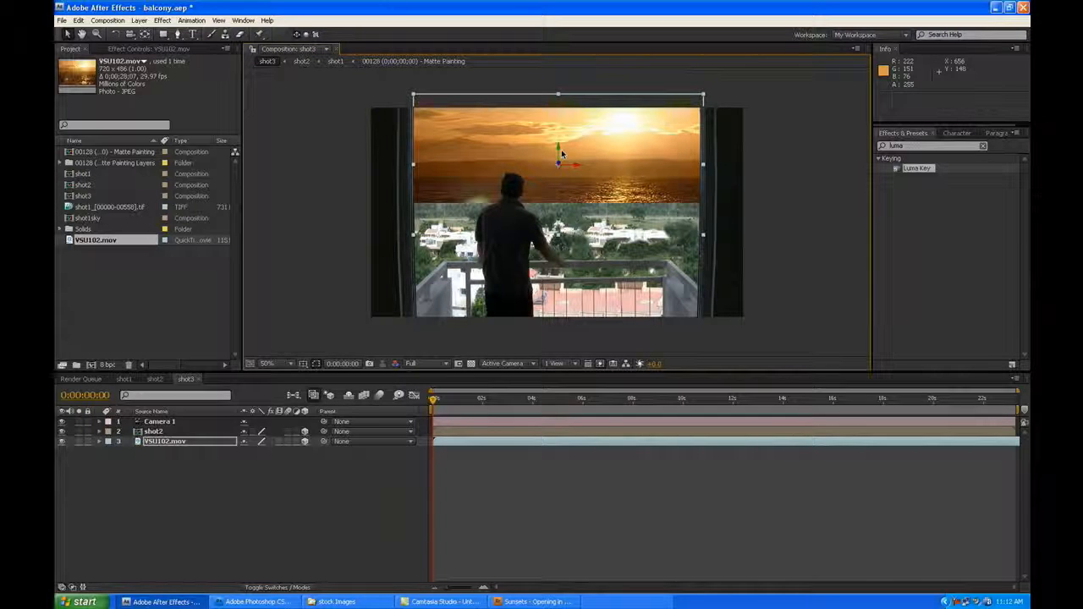
drag(560, 150, 556, 142)
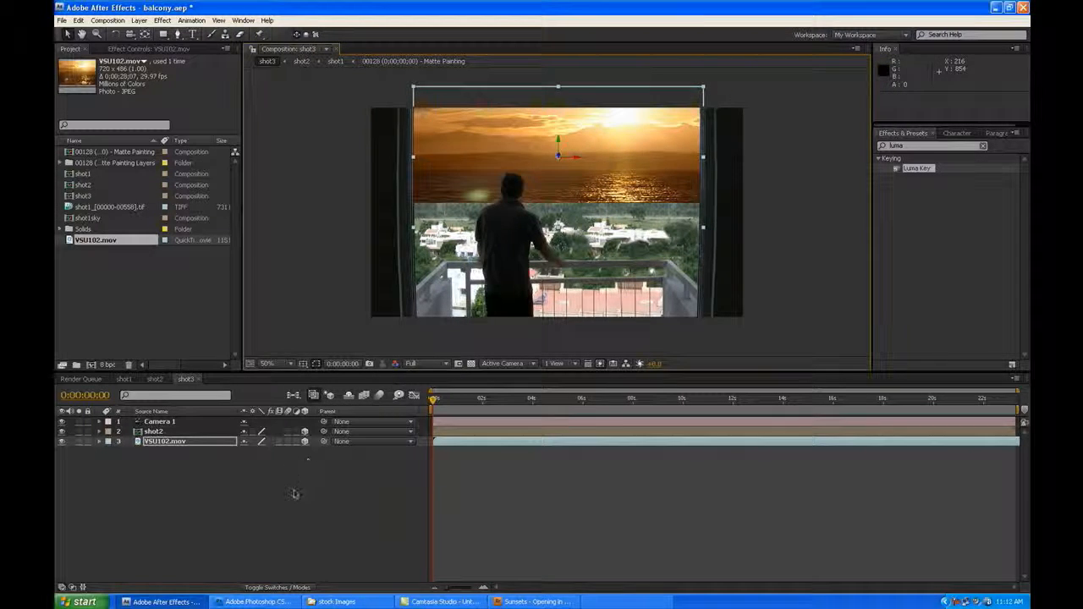
- Push VSU102.mov back to a depth of about 3327, enlarge it to fill the opening again, and set its height to about -114
key(p)
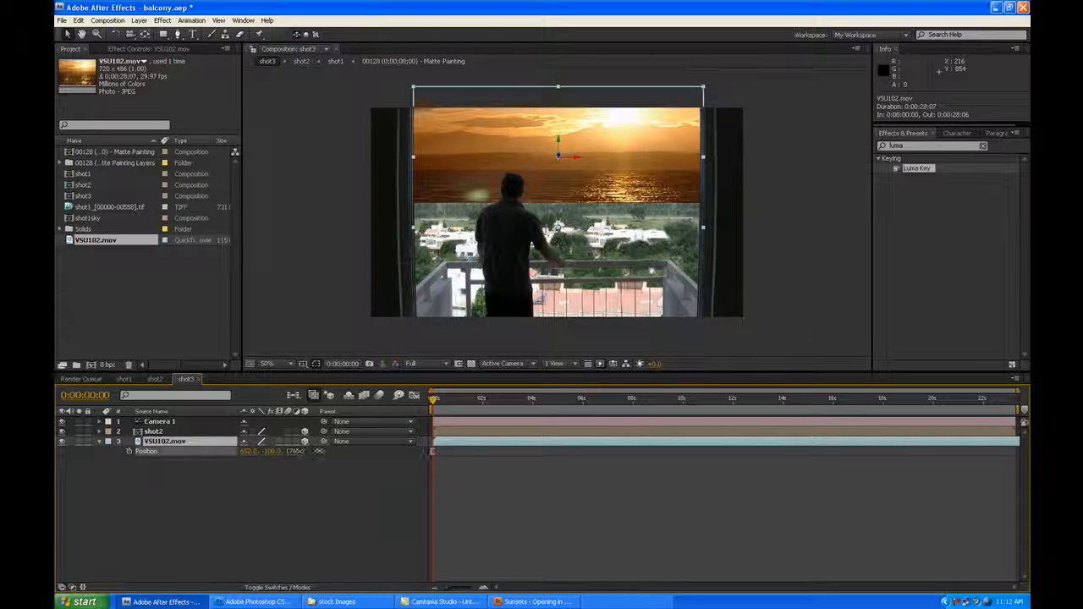
drag(302, 451, 377, 451)
drag(562, 167, 556, 79)
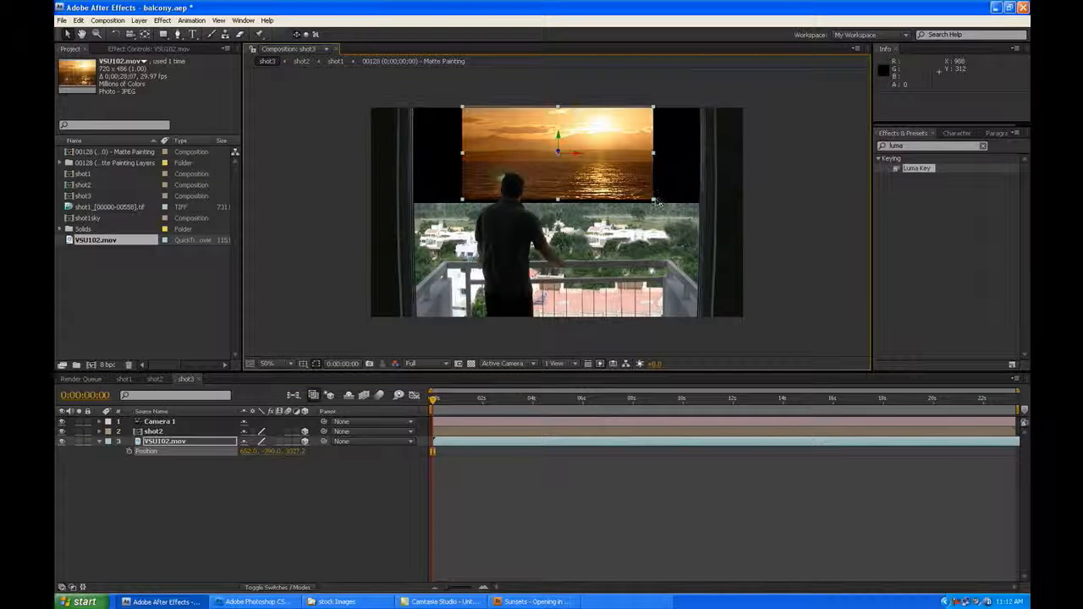
drag(656, 203, 708, 227)
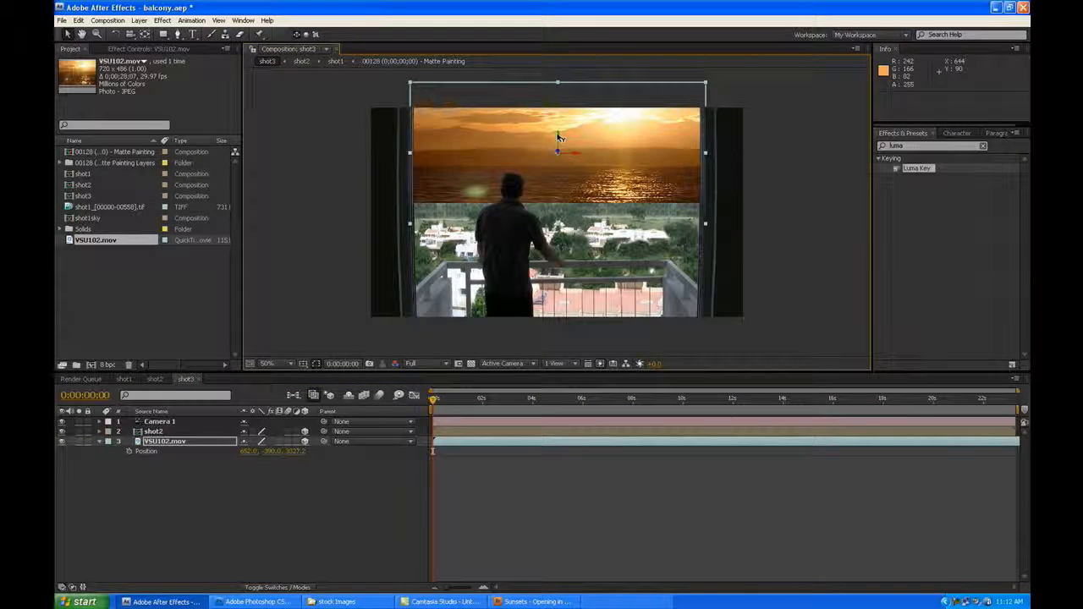
drag(558, 137, 558, 220)
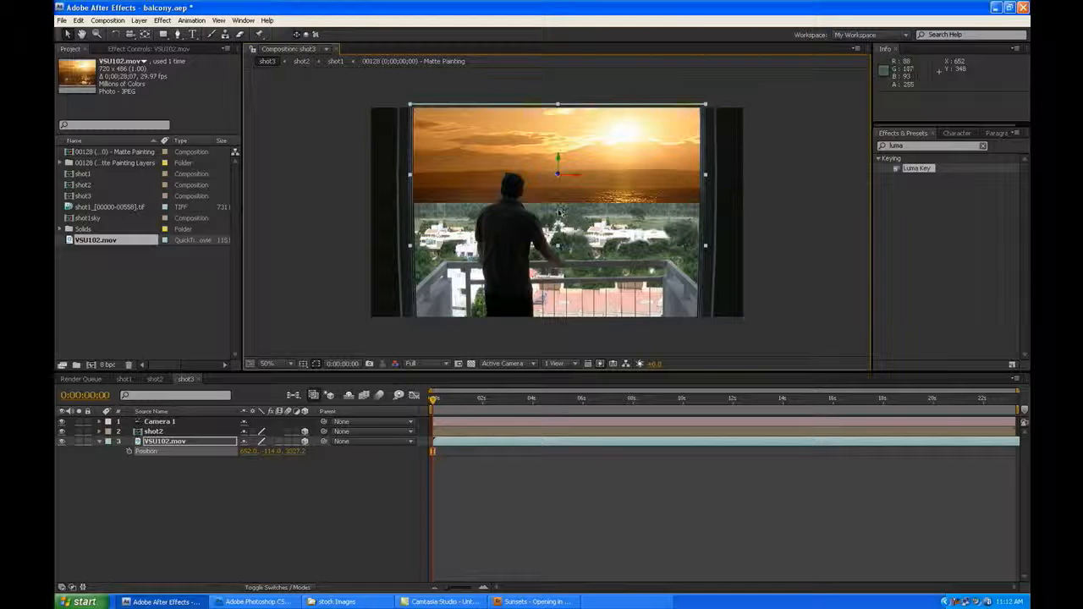
click(603, 464)
- Check the distance between the sunset layer and shot2 from Custom View 1, and return to the Active Camera view
scroll(585, 215, up, 1)
scroll(585, 215, down, 1)
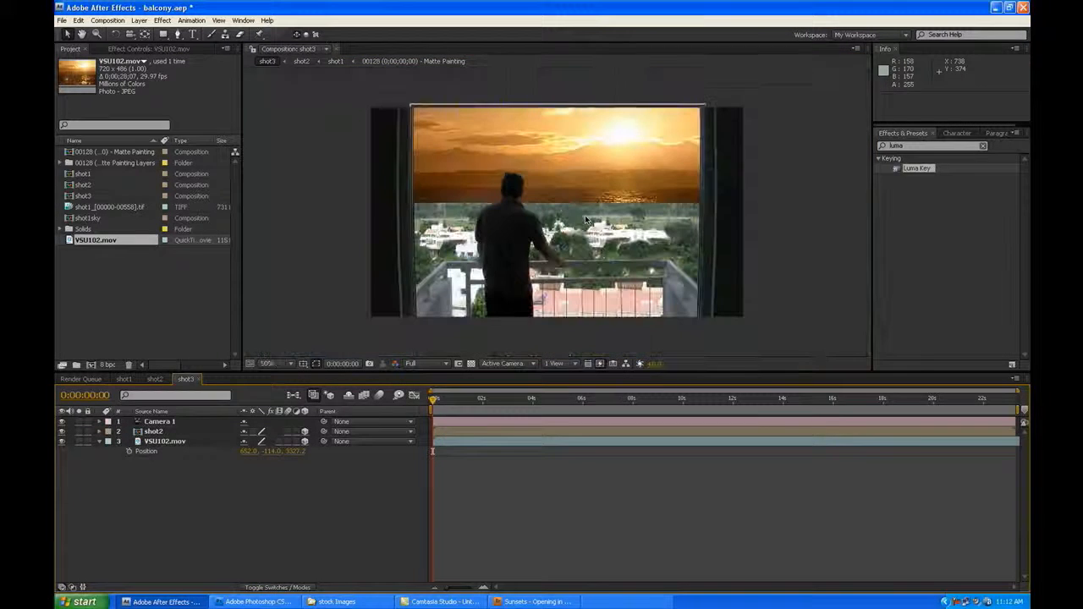
click(505, 363)
click(512, 470)
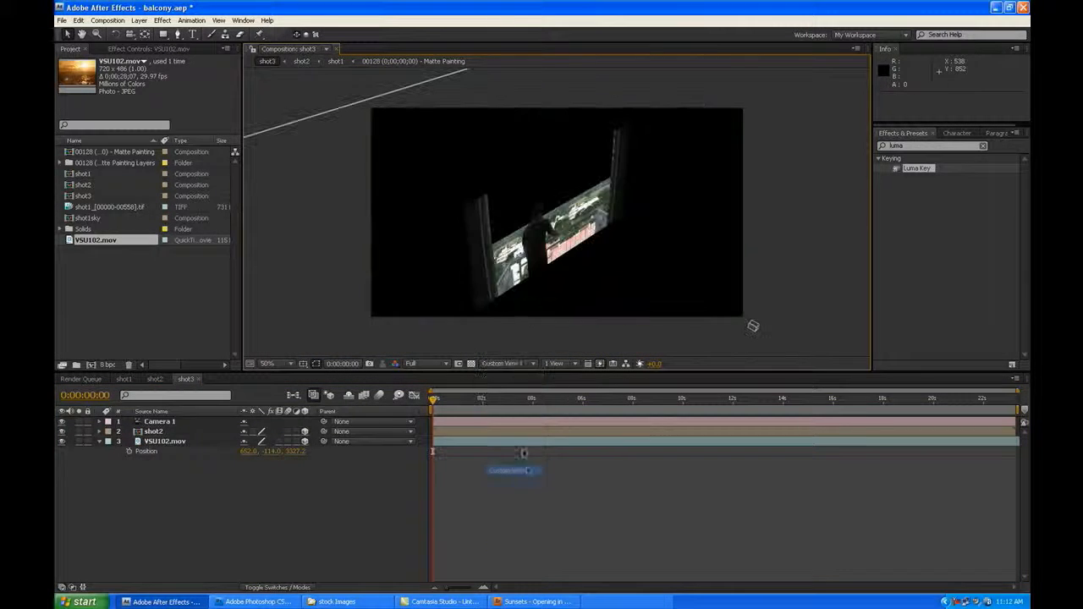
scroll(466, 259, down, 3)
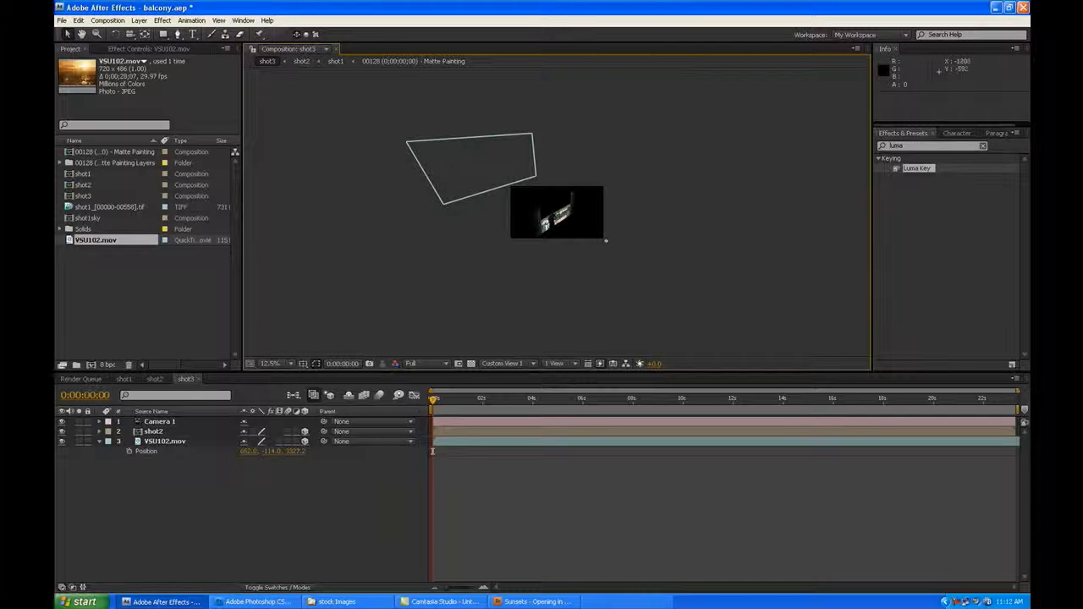
scroll(504, 223, up, 2)
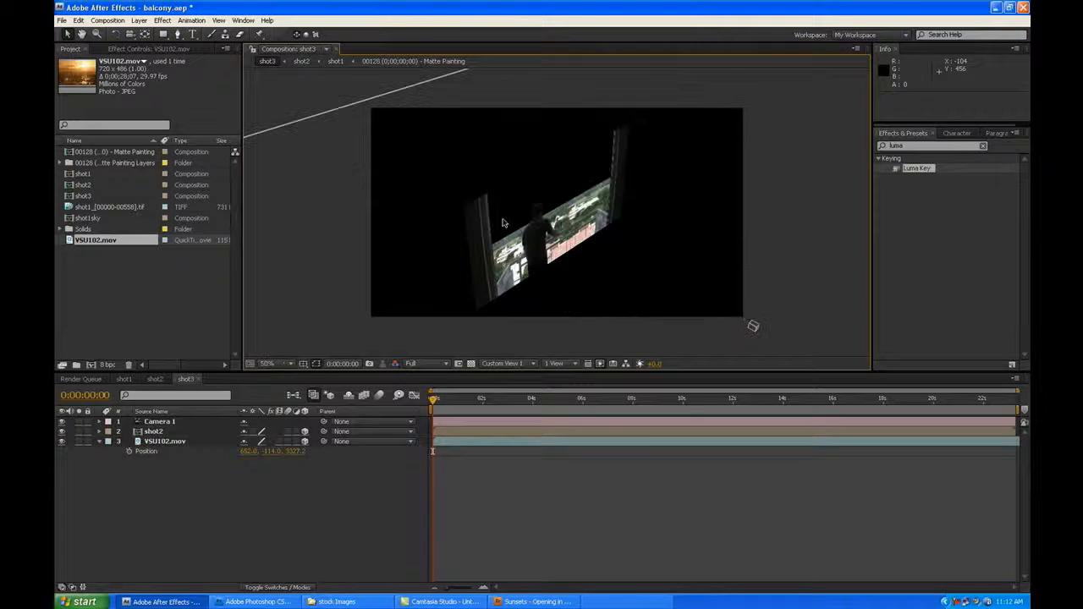
click(505, 364)
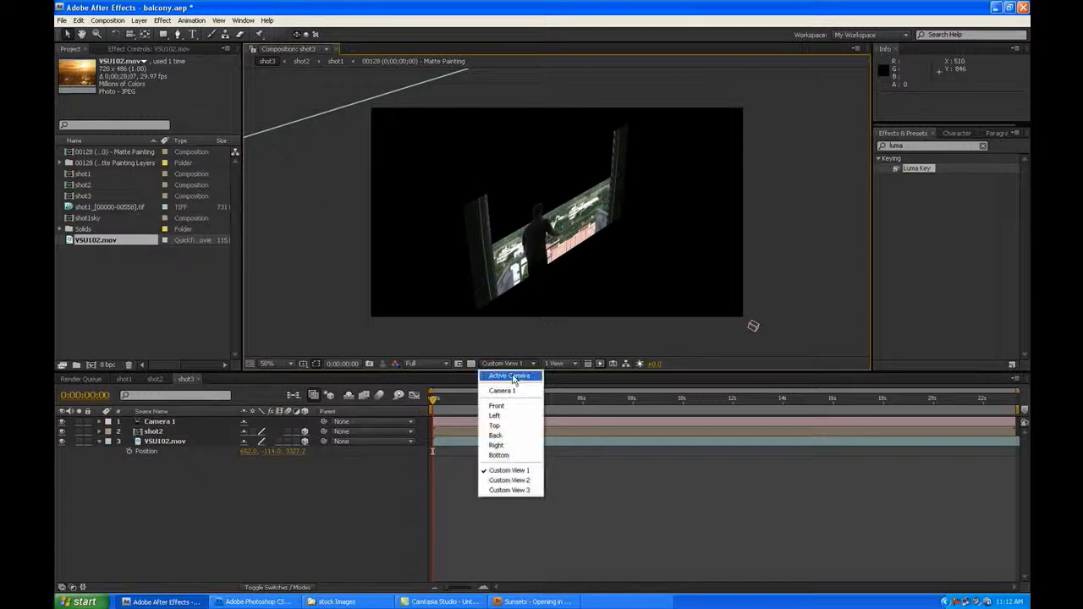
click(507, 375)
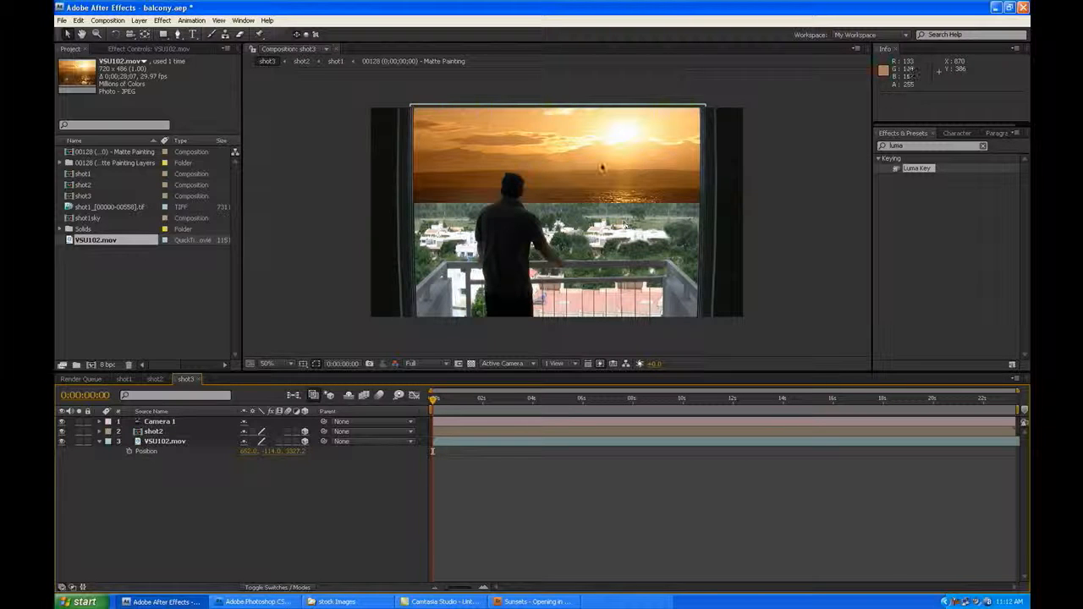
click(600, 160)
click(589, 470)
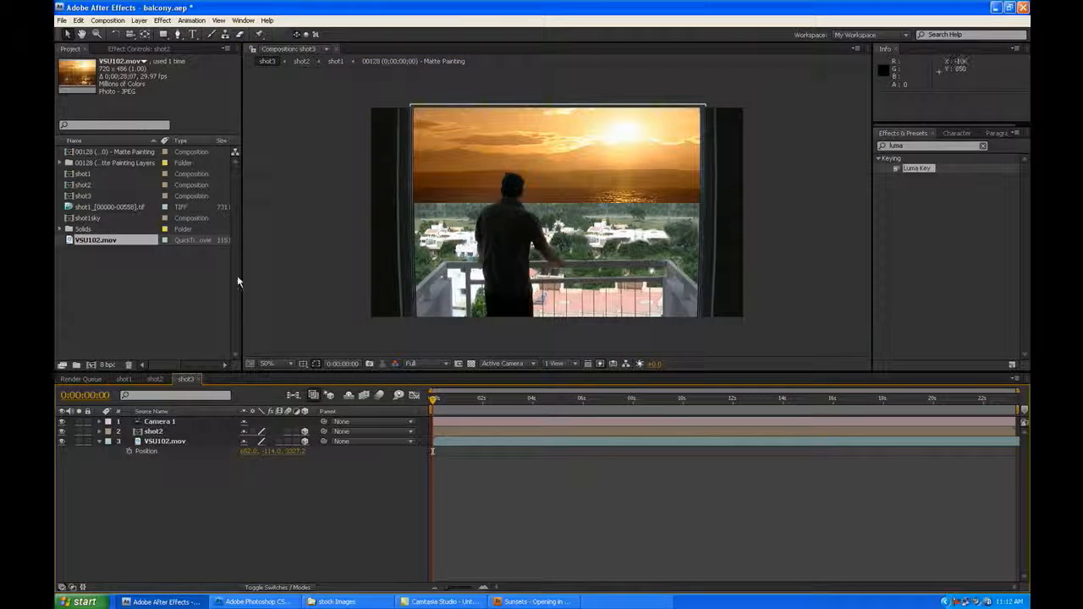
- Import brown_trees from the stock Images folder as Composition - Cropped Layers with editable layer styles
double_click(111, 285)
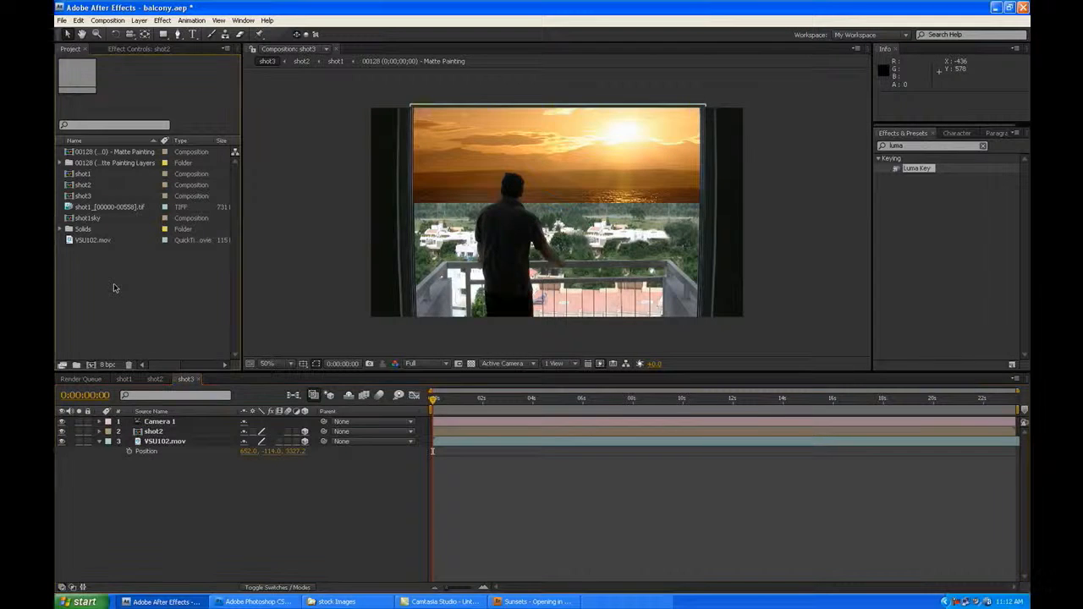
click(468, 179)
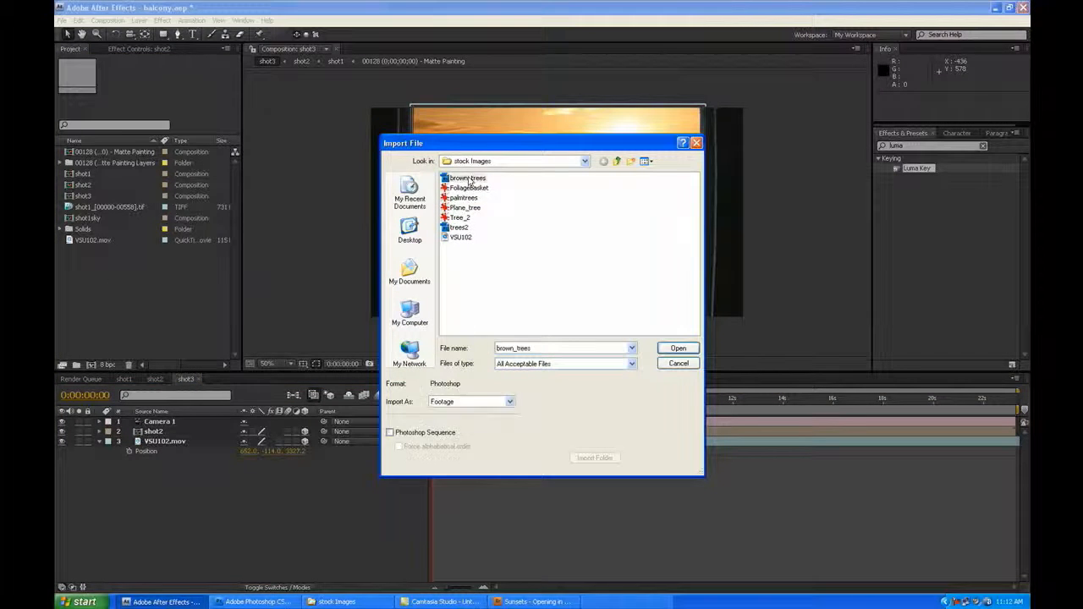
click(676, 351)
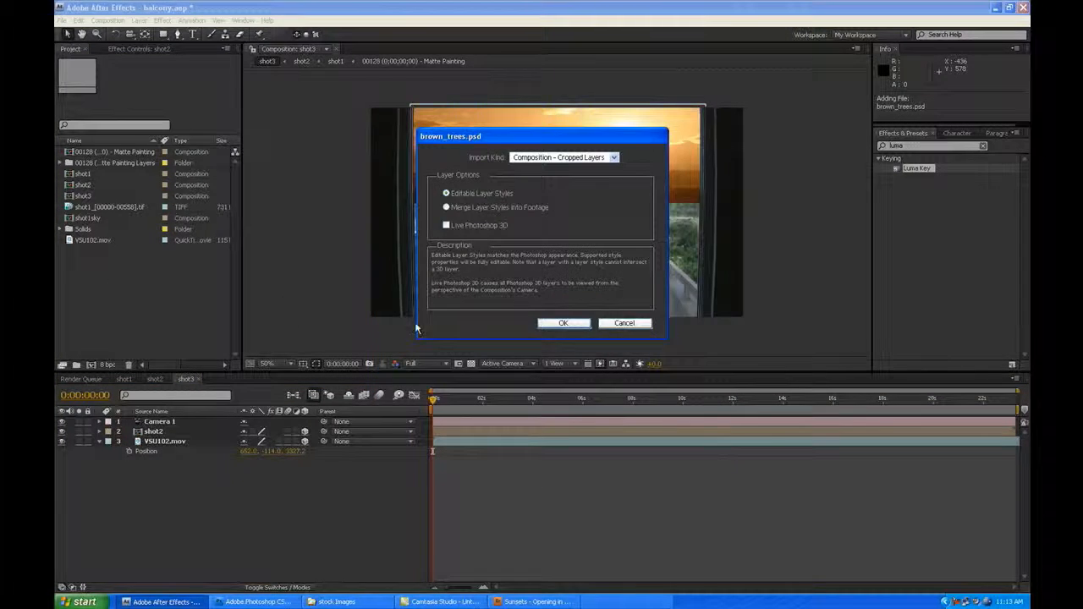
click(560, 323)
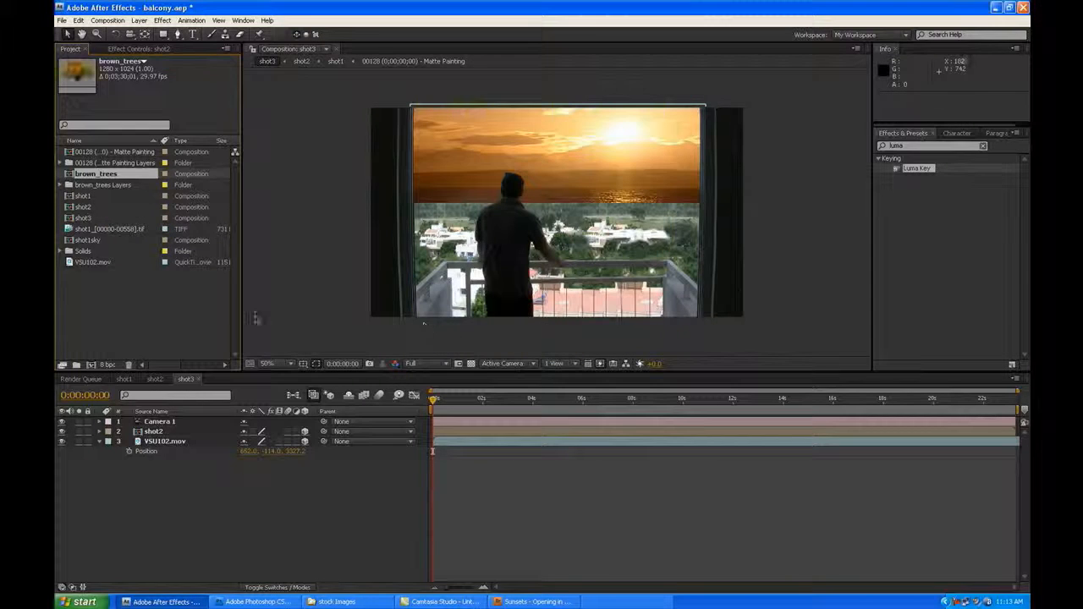
- Import trees2 from the stock Images folder as a composition with its separate layers
double_click(144, 314)
click(457, 228)
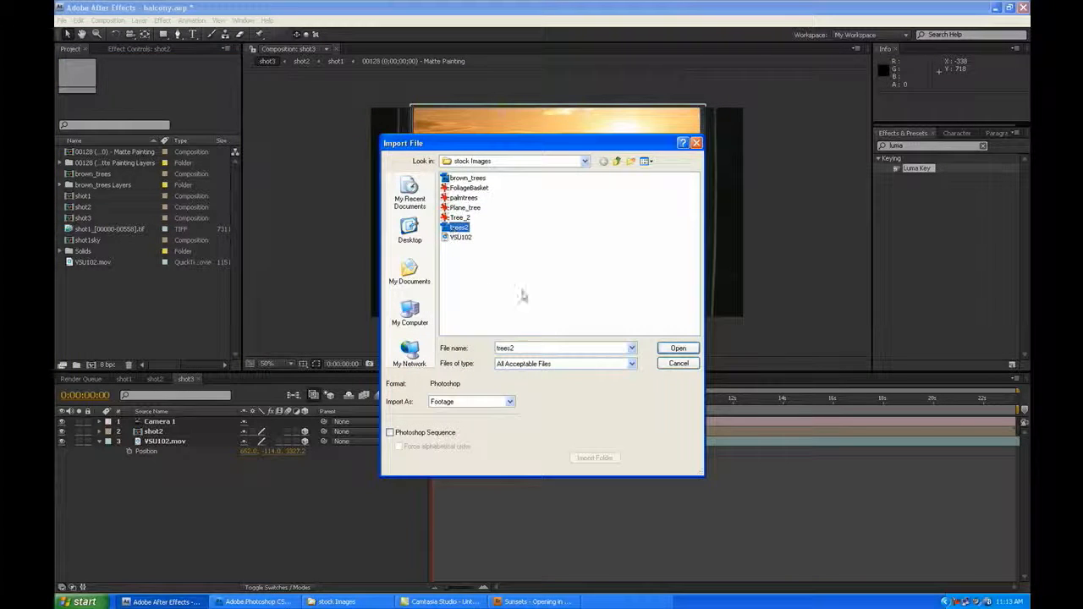
click(678, 348)
click(560, 323)
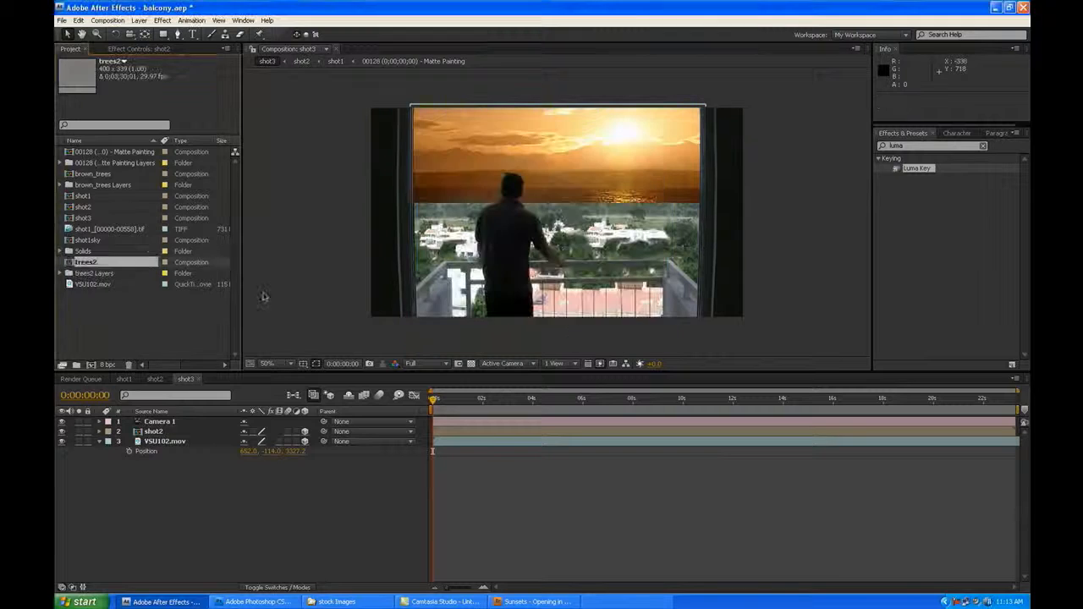
- Import Plane_tree from the stock Images folder as footage
double_click(186, 319)
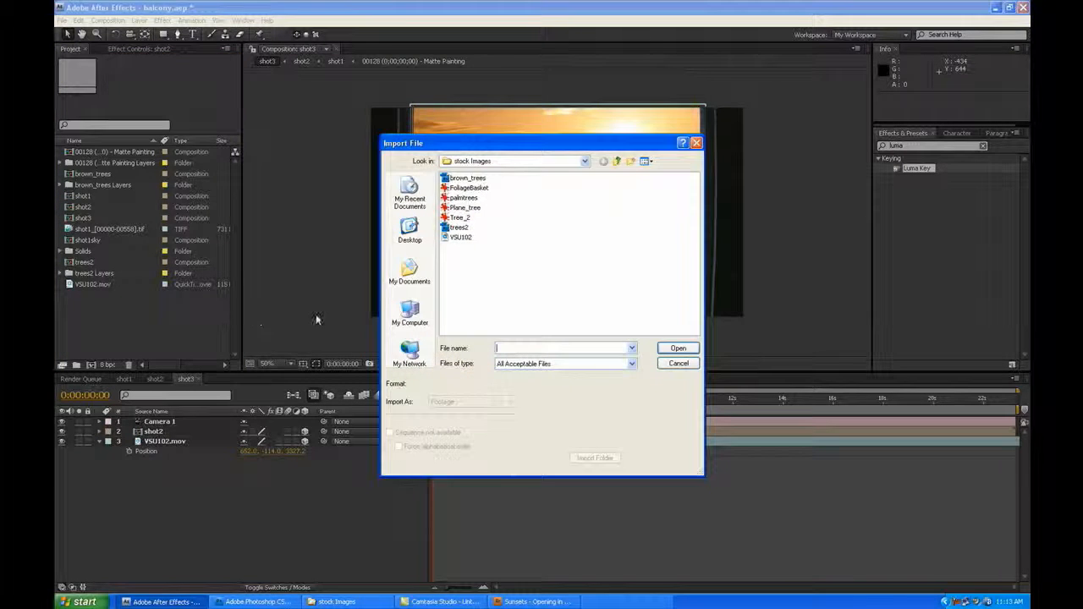
click(465, 207)
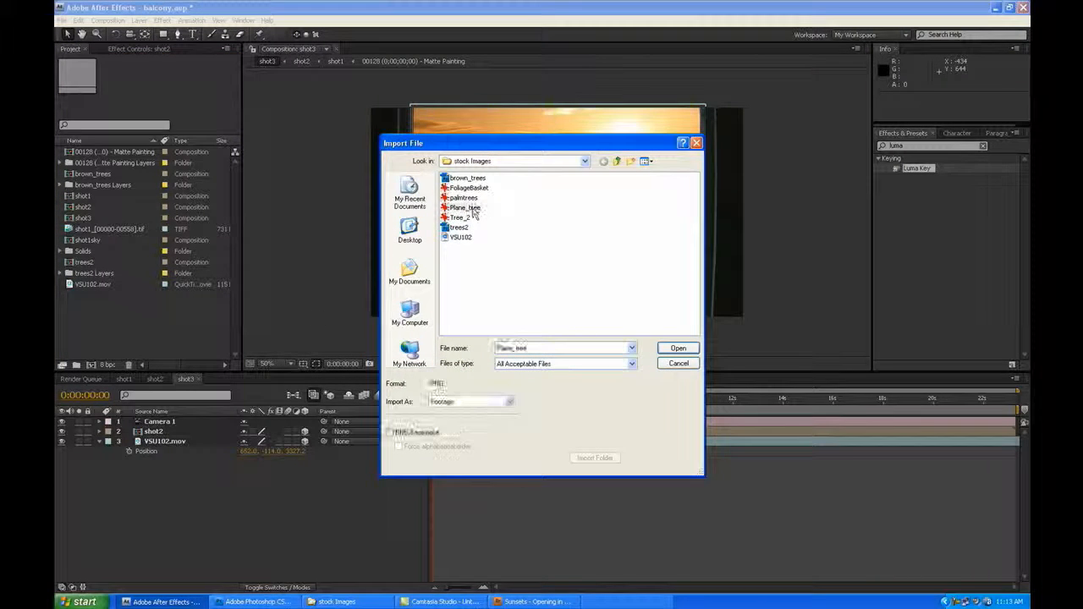
click(678, 349)
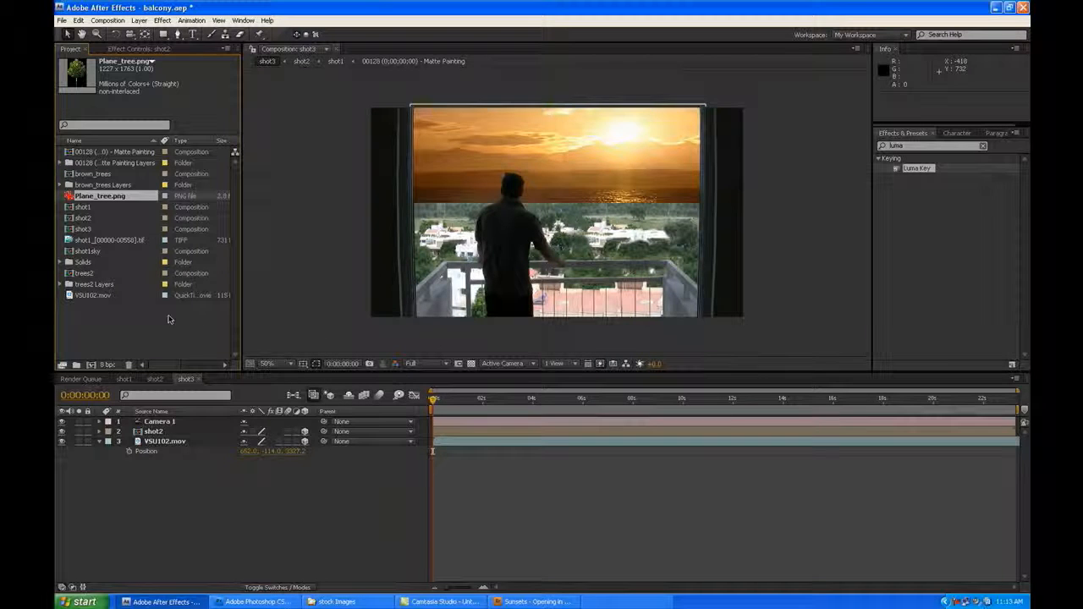
- Add the brown_trees composition to shot3 between shot2 and VSU102.mov and make it a 3D layer
click(93, 174)
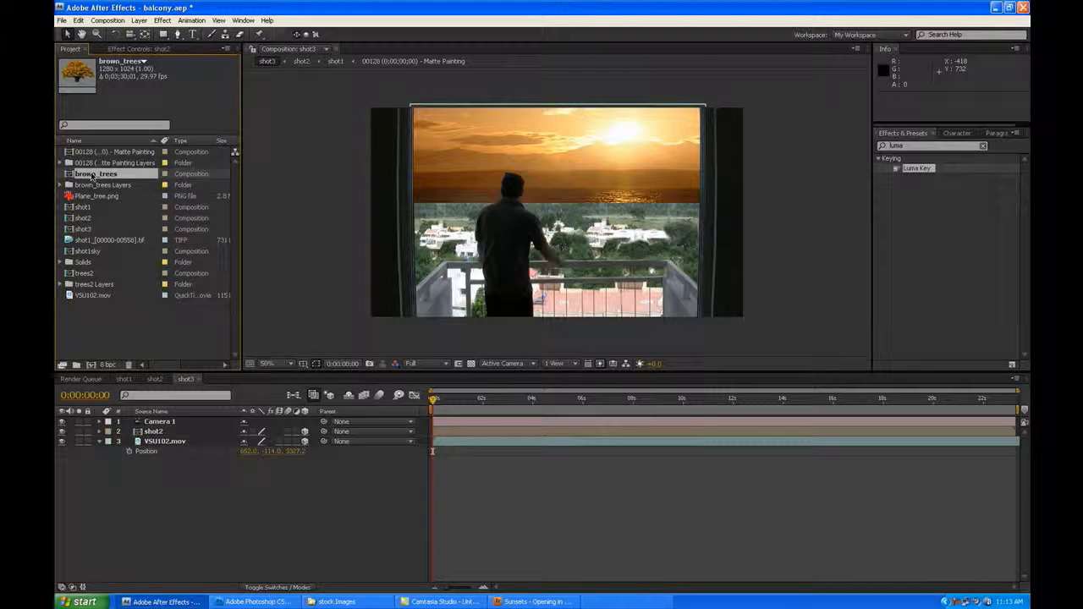
drag(100, 179, 197, 439)
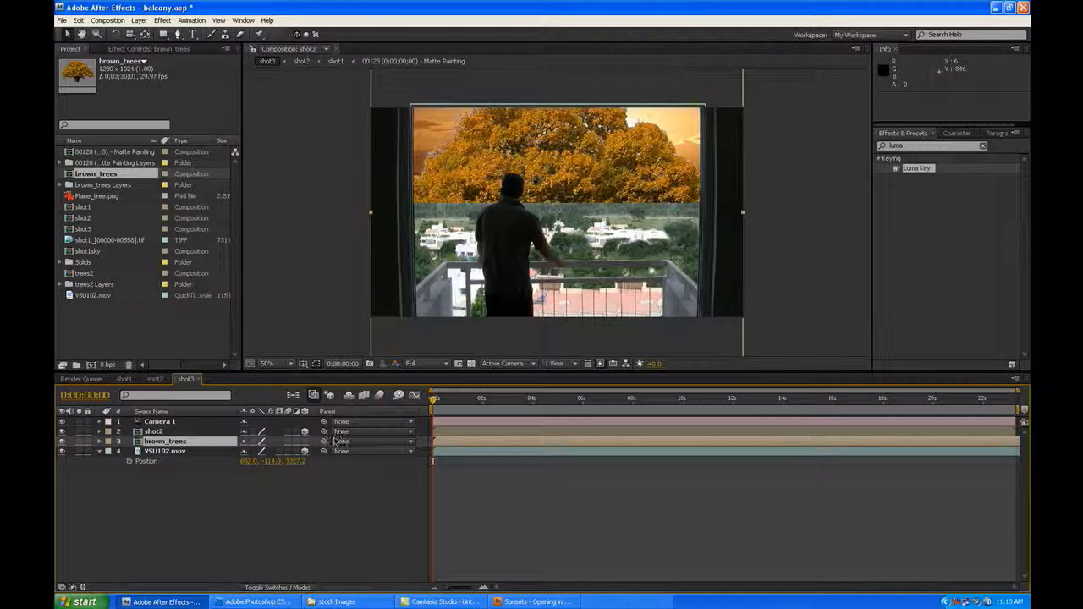
click(306, 441)
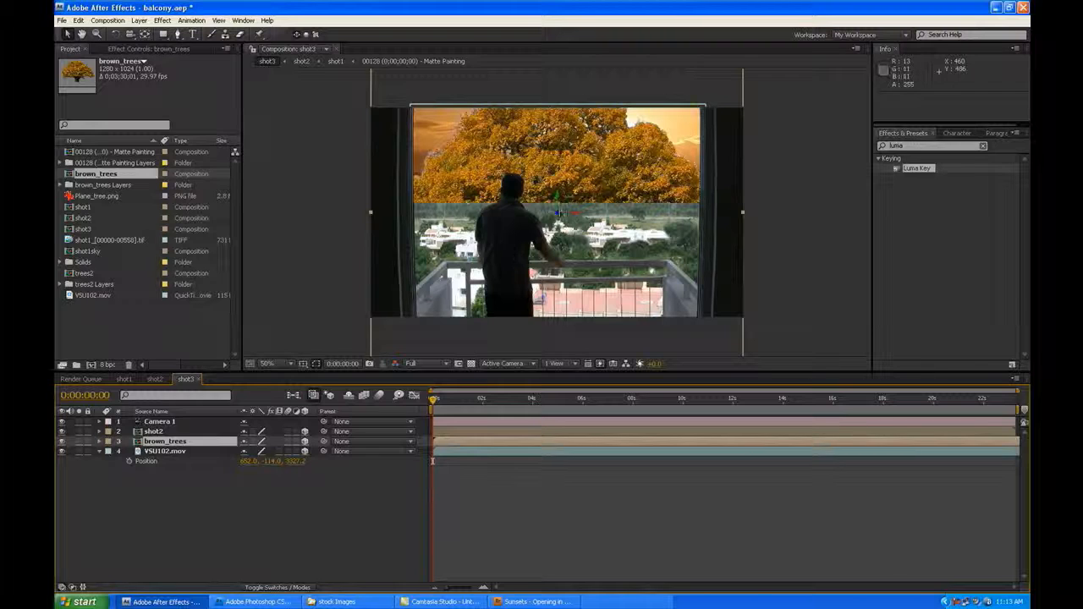
- Push brown_trees back in depth towards the sunset layer, using Custom View 1 to judge the distance, and return to Active Camera
drag(557, 213, 555, 361)
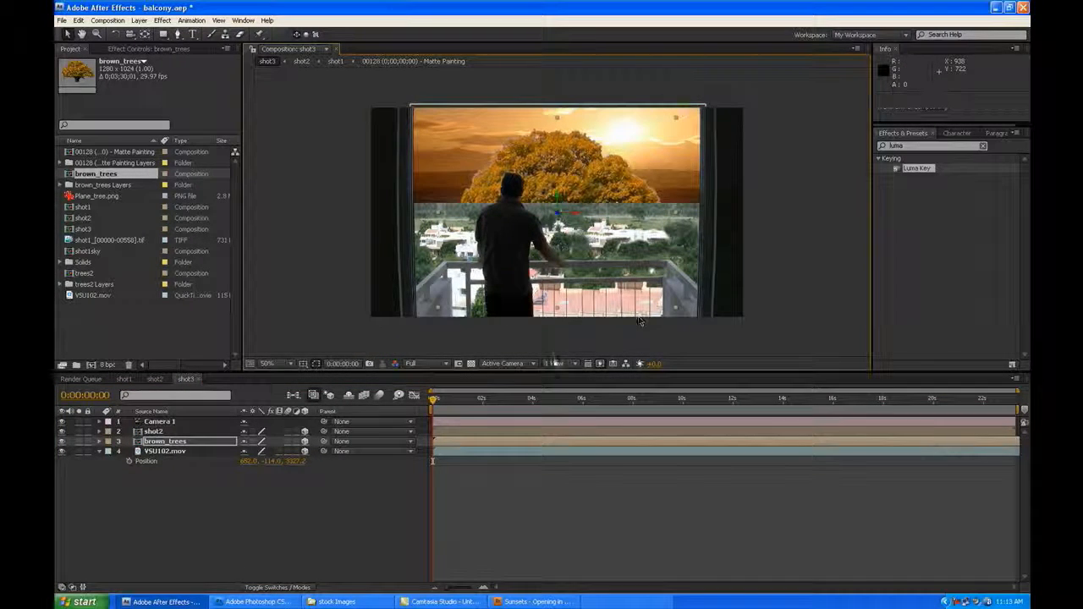
click(506, 363)
click(523, 469)
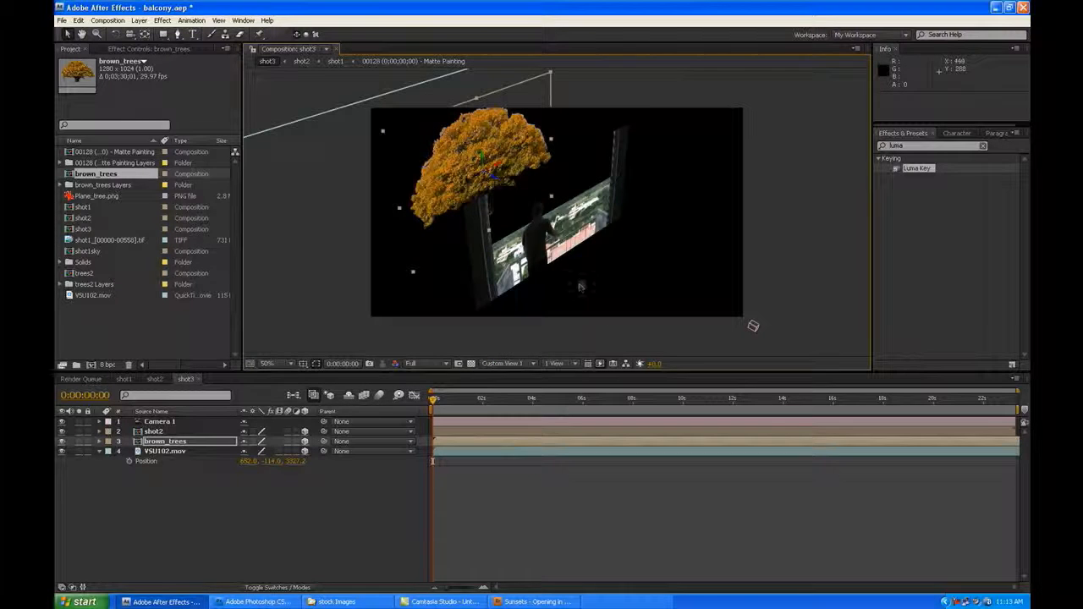
drag(497, 192, 189, 6)
click(506, 363)
click(511, 374)
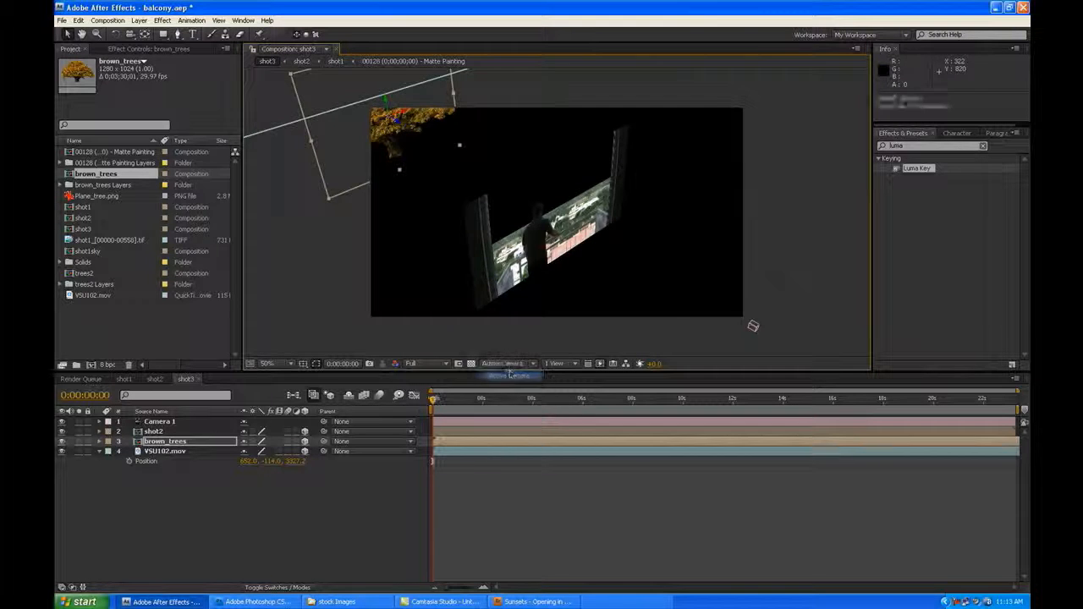
- Shift brown_trees to the left edge of the balcony opening, shrink it to a small distant tree, and raise it to the horizon
drag(575, 222, 376, 218)
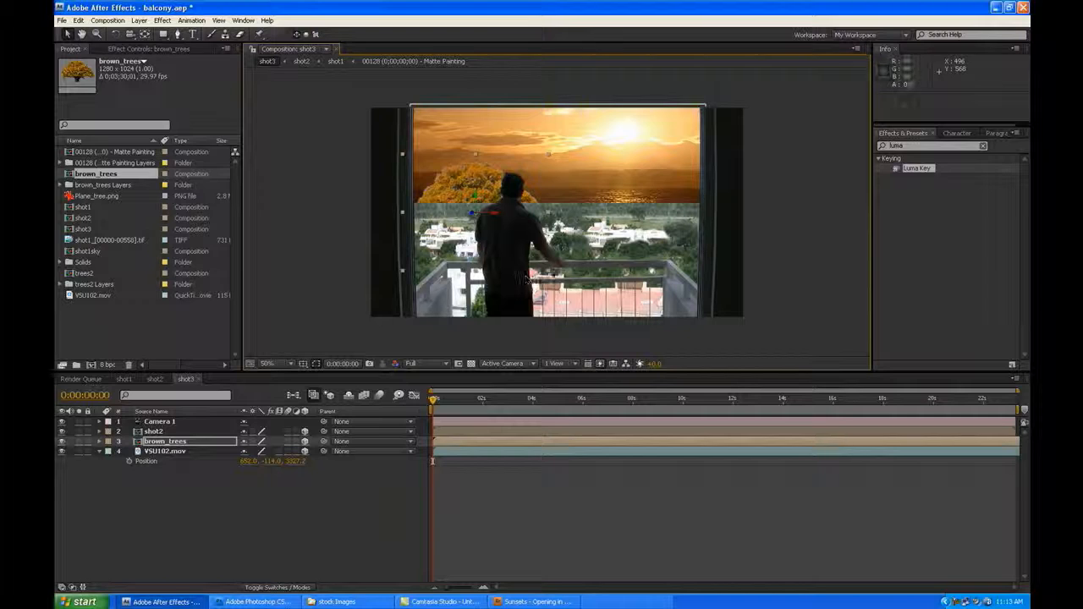
drag(550, 271, 489, 236)
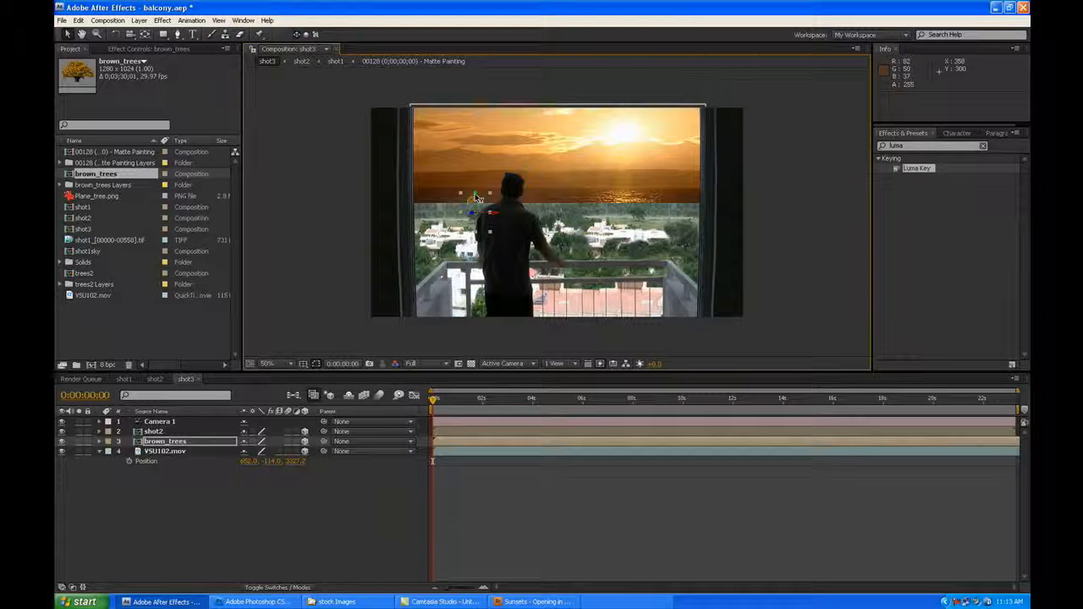
drag(477, 197, 475, 184)
drag(475, 168, 425, 165)
click(573, 494)
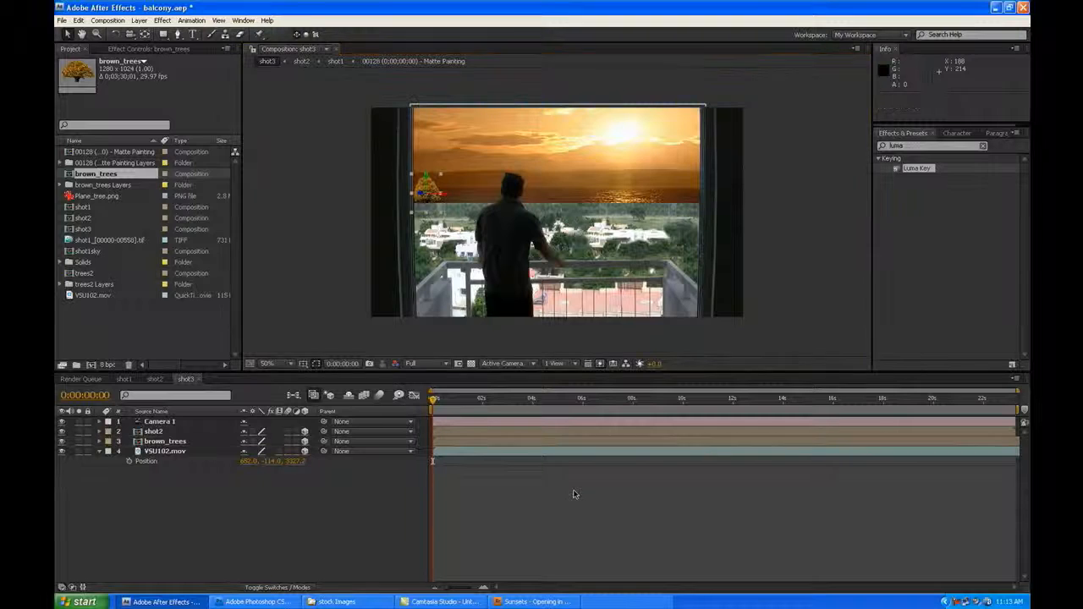
- Enlarge brown_trees slightly and reposition it to about -865, 152, 2980.9, at the left end of the horizon
scroll(444, 241, up, 2)
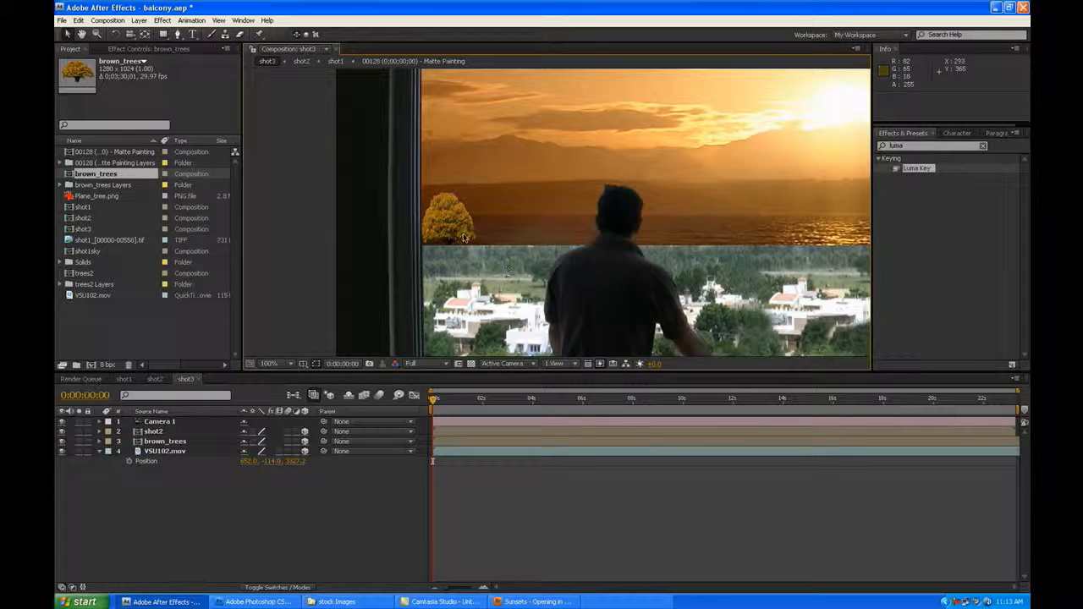
click(449, 231)
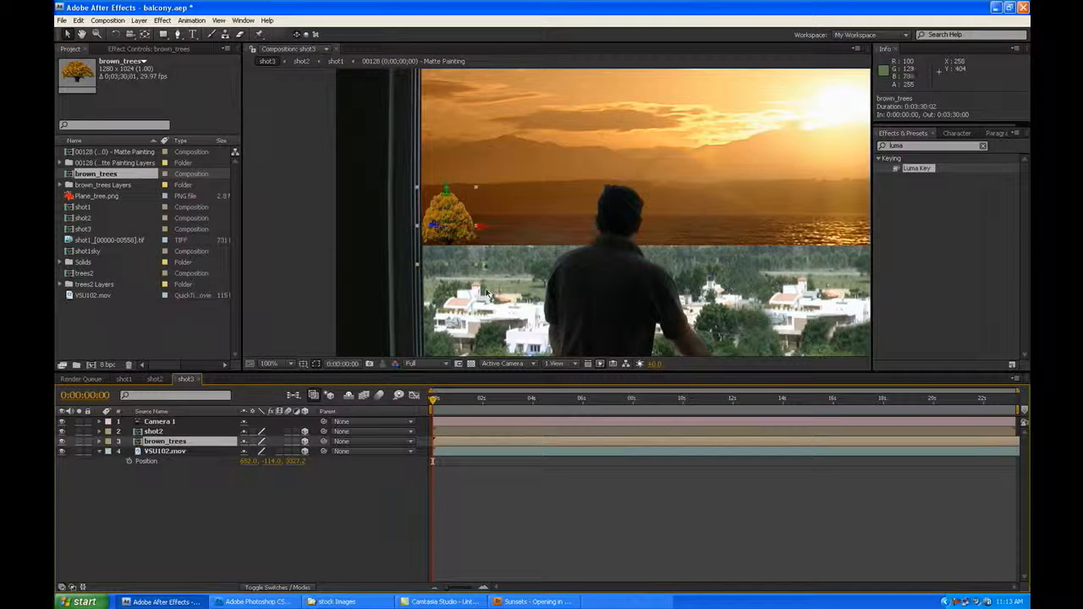
drag(477, 264, 480, 262)
click(215, 442)
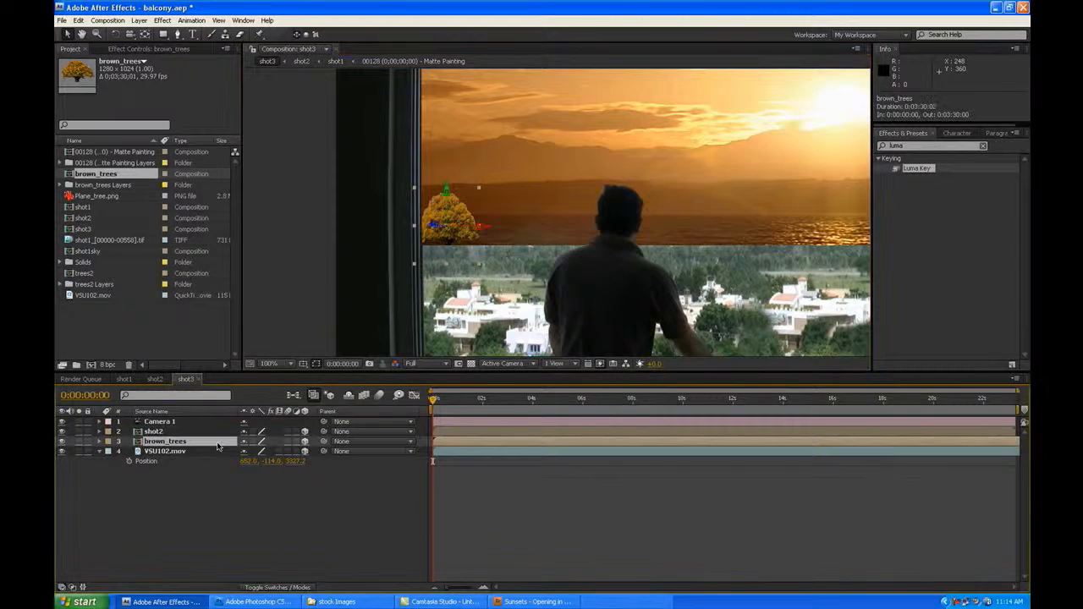
key(p)
drag(290, 453, 372, 453)
mouse_move(291, 452)
mouse_down()
mouse_move(355, 455)
mouse_move(272, 454)
mouse_up()
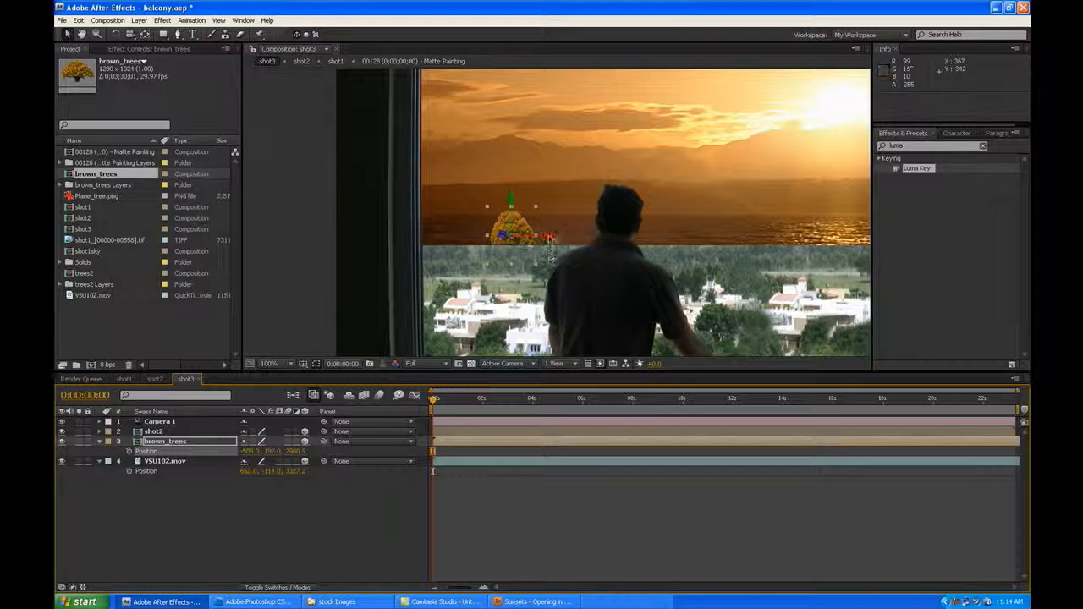
drag(550, 240, 344, 239)
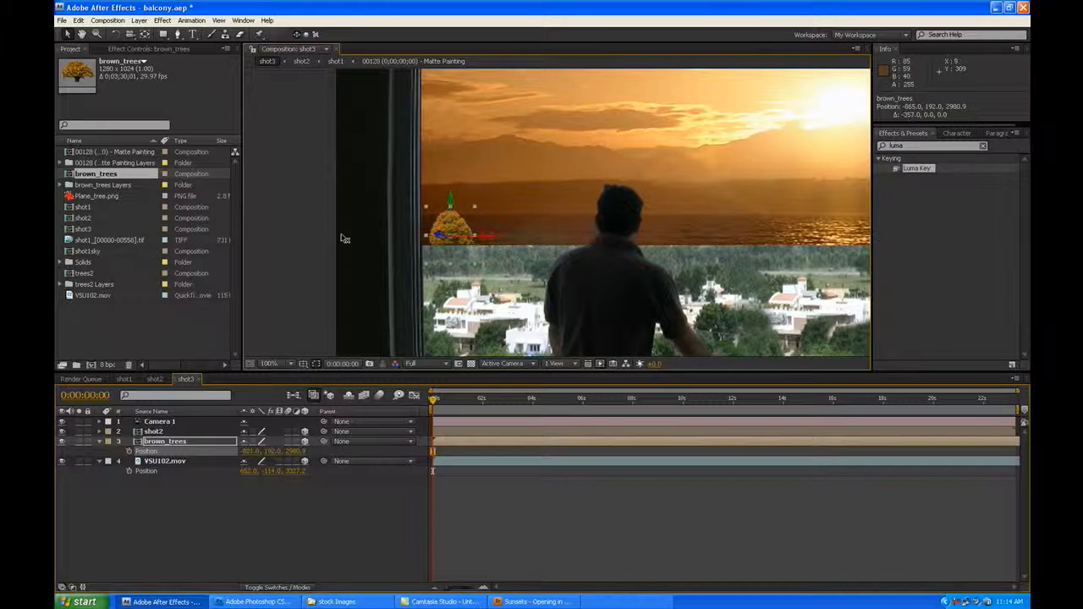
drag(453, 202, 448, 176)
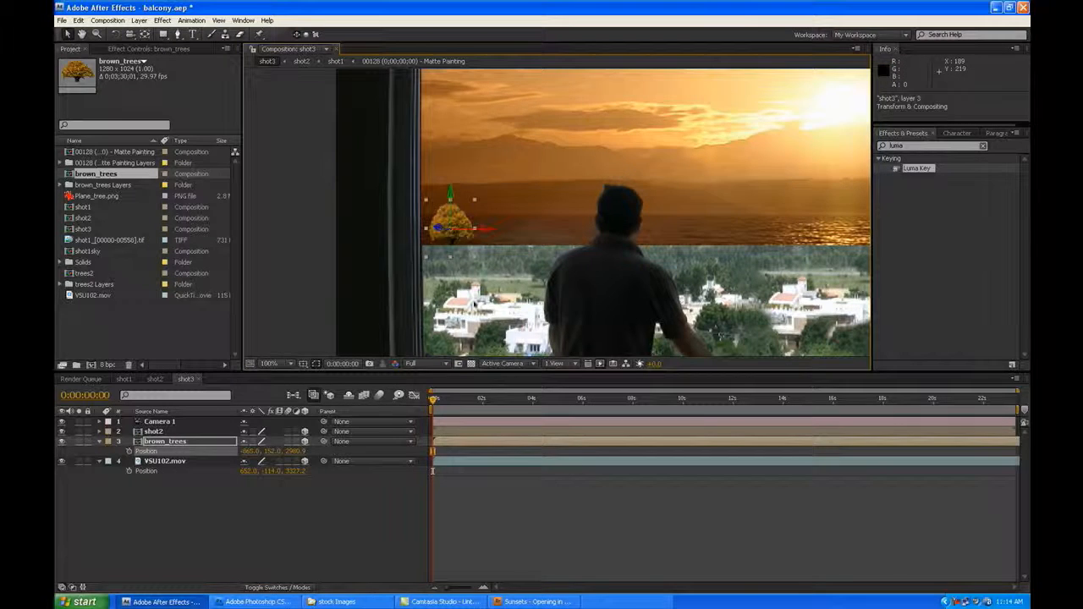
- Check the depth of brown_trees against the sunset layer from Custom View 1, and return to the Active Camera view
click(502, 363)
click(508, 467)
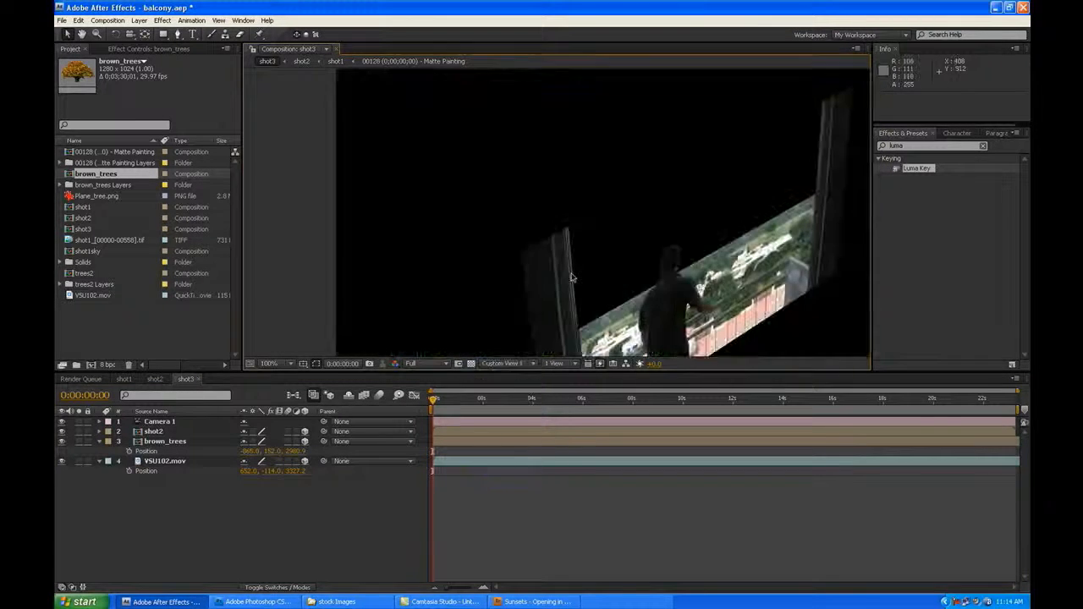
scroll(572, 278, down, 2)
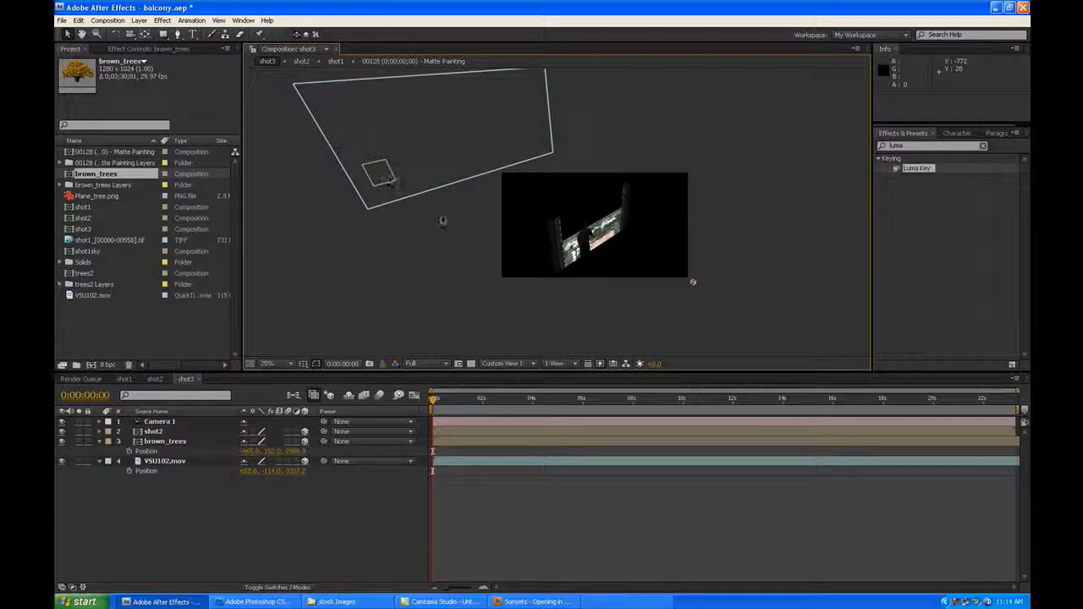
scroll(460, 232, up, 2)
click(491, 363)
click(500, 377)
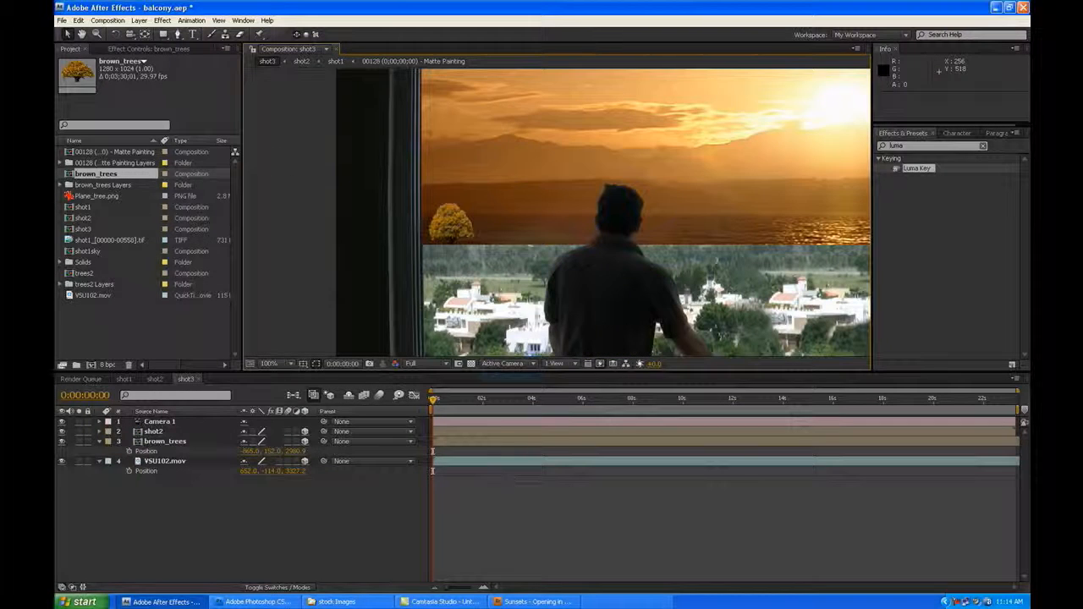
- Shrink brown_trees to a scale of about 14% by 22% and bring it forward to a depth of 2570.9
click(153, 431)
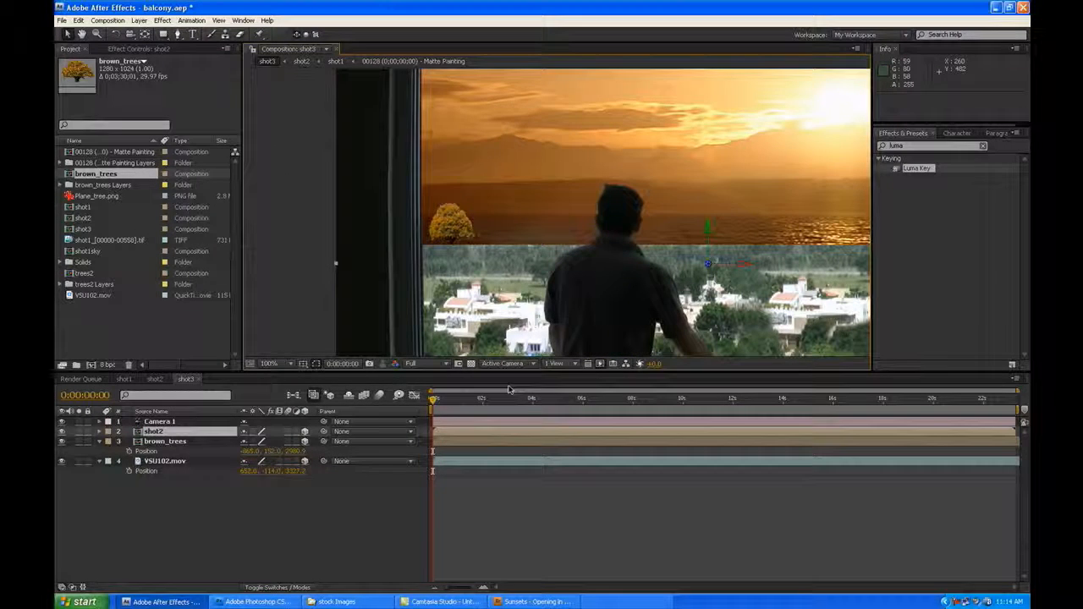
click(165, 441)
drag(479, 264, 466, 249)
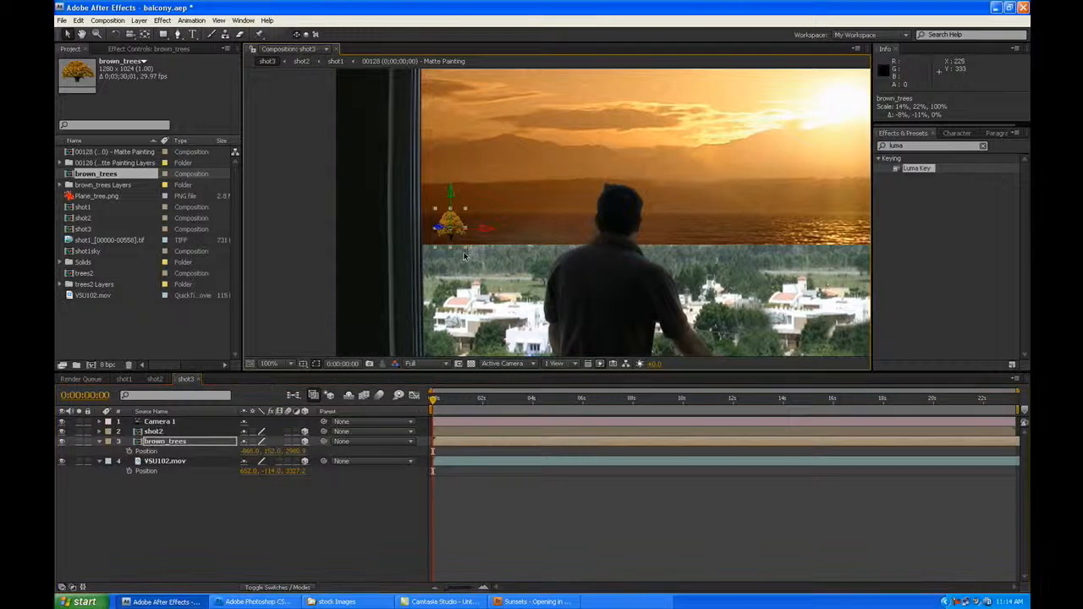
drag(309, 453, 277, 451)
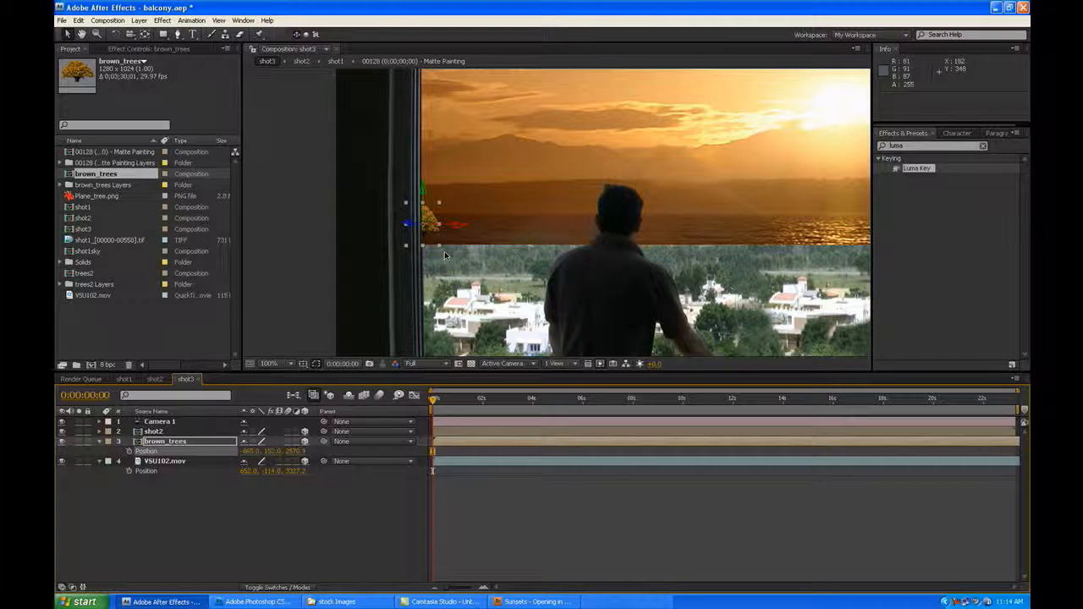
- Place brown_trees at about X -798, Y 184 so it stands on the horizon beside the left door frame
drag(459, 226, 483, 227)
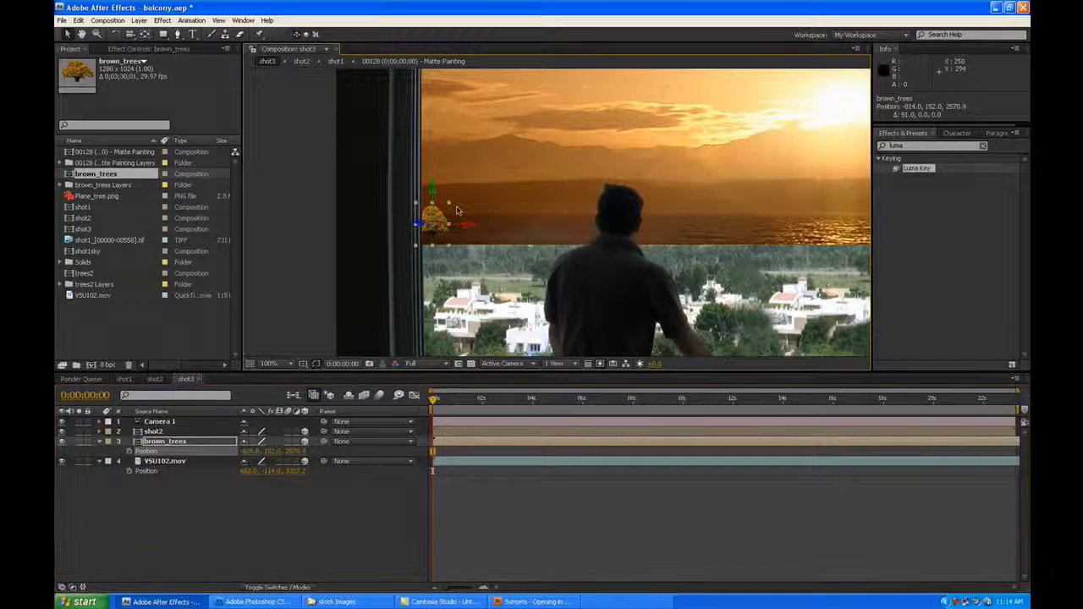
drag(434, 190, 433, 196)
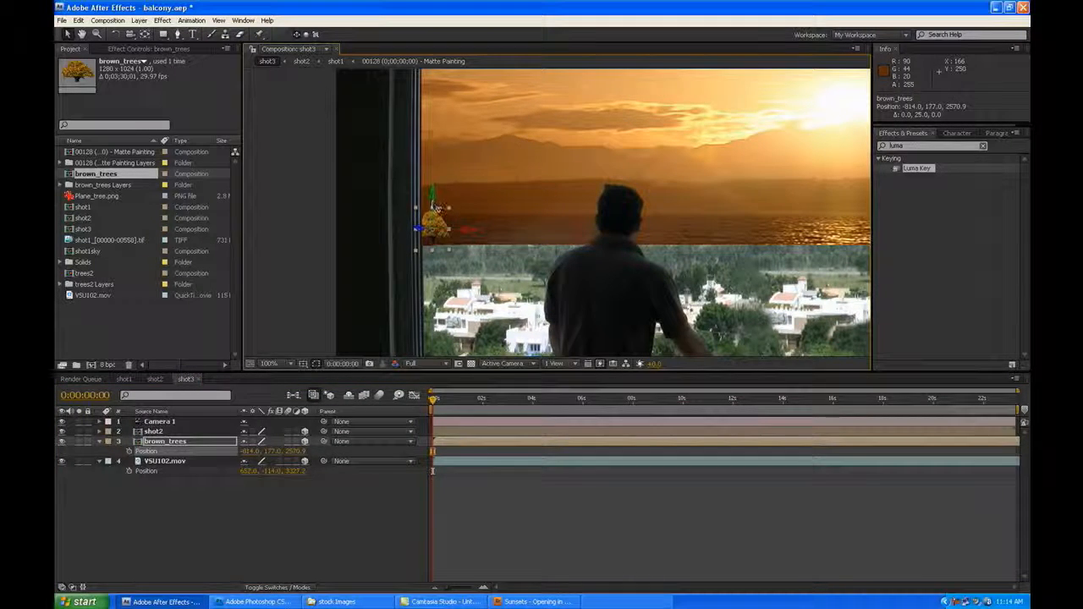
drag(470, 234, 480, 233)
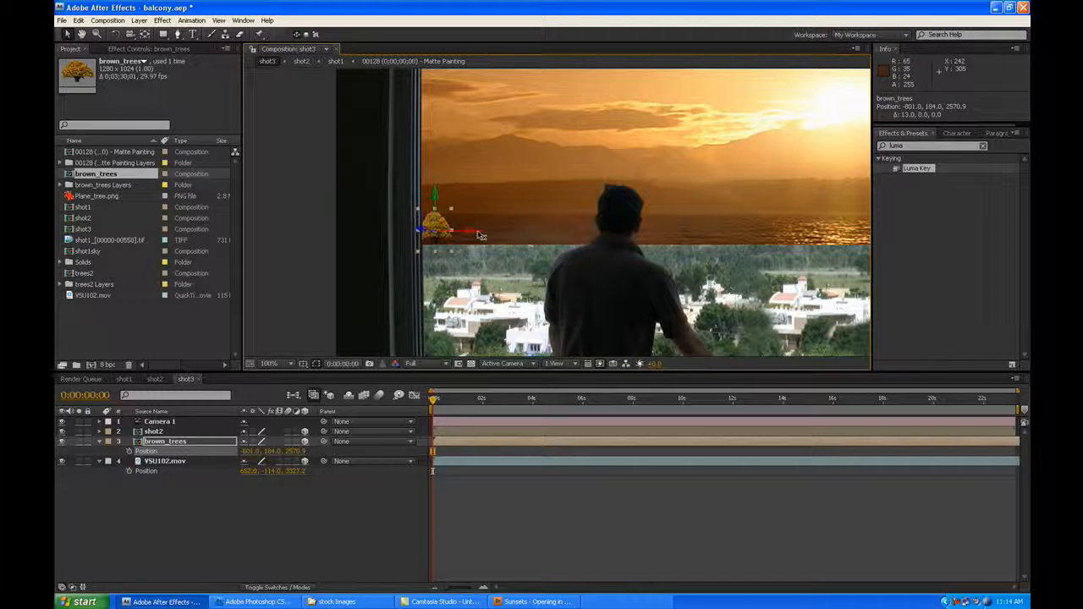
click(542, 532)
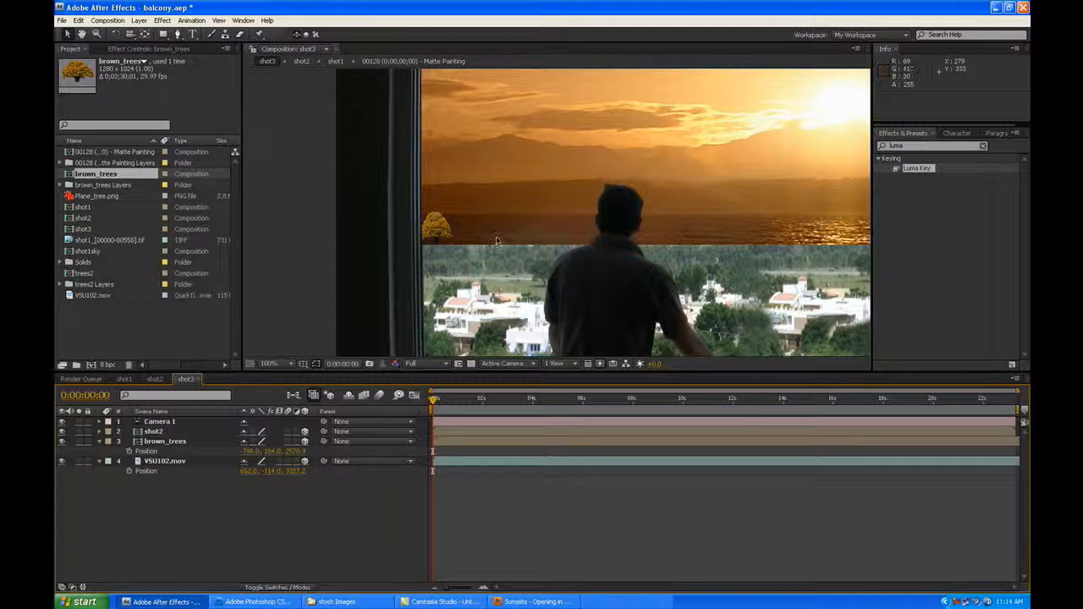
- Duplicate brown_trees and place the copy just right of the original, at about -702, 184, 2596.8
click(194, 445)
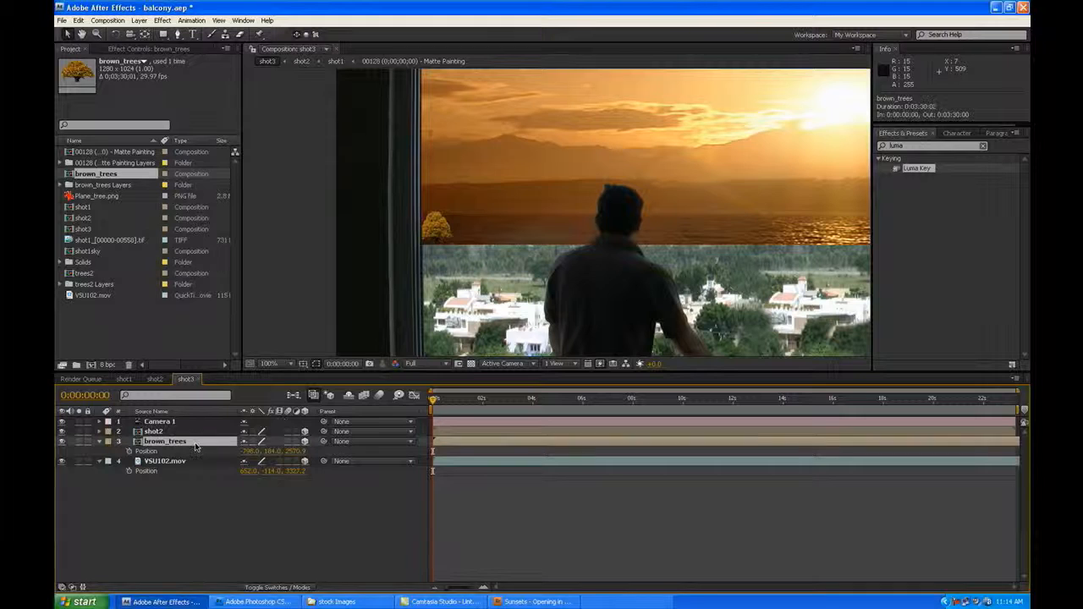
key(ctrl+d)
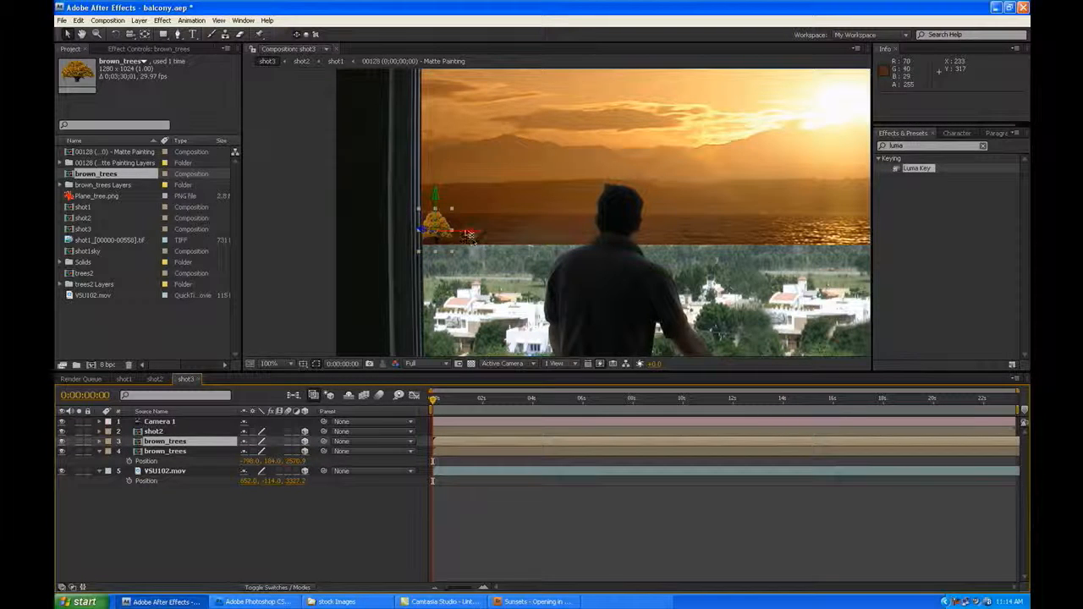
mouse_move(473, 234)
mouse_down()
mouse_move(492, 235)
mouse_move(452, 232)
mouse_move(463, 233)
mouse_up()
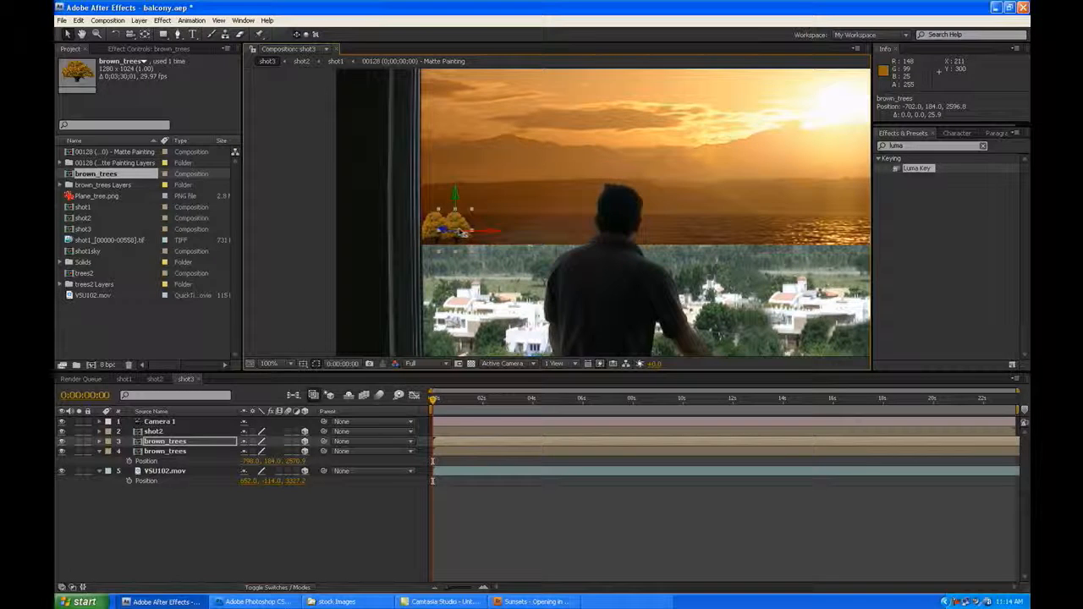
- Duplicate the second tree, place the new copy to its right at a different depth, shrink it slightly and lower it
key(ctrl+d)
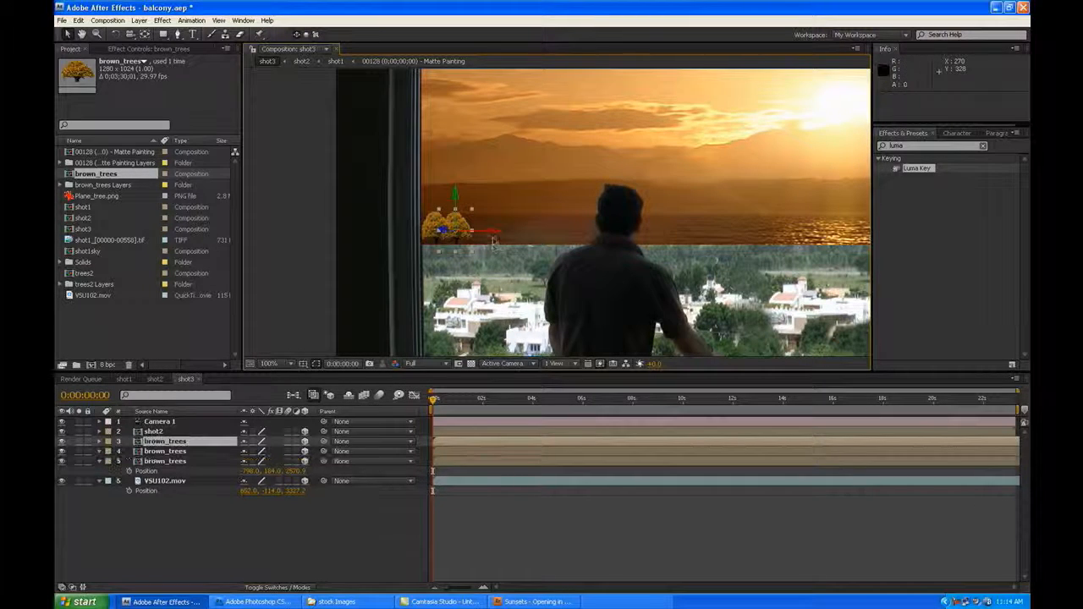
drag(495, 236, 542, 235)
drag(461, 233, 429, 240)
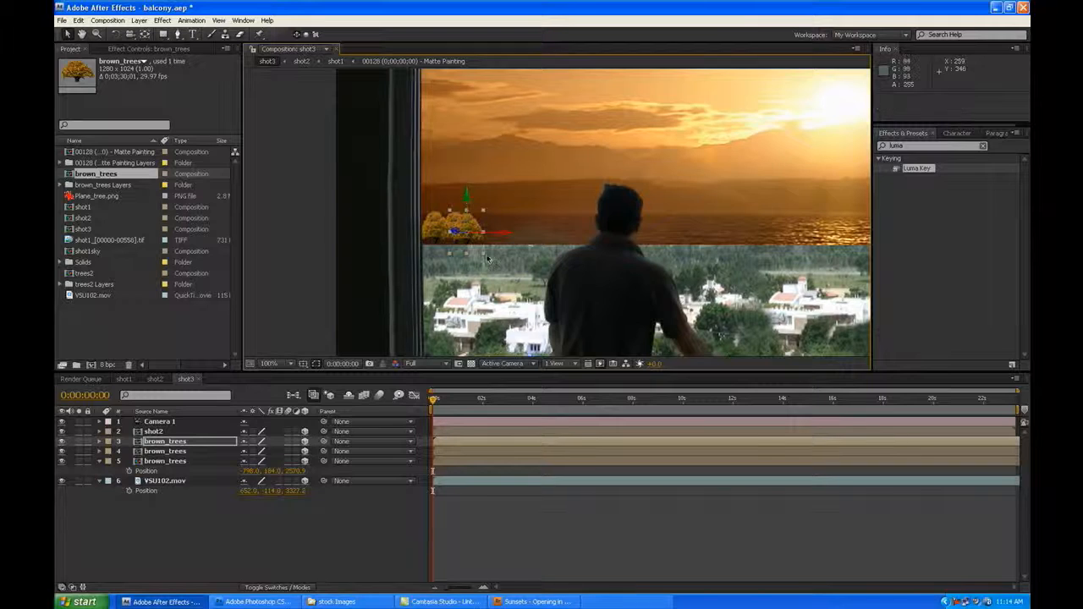
drag(485, 258, 482, 258)
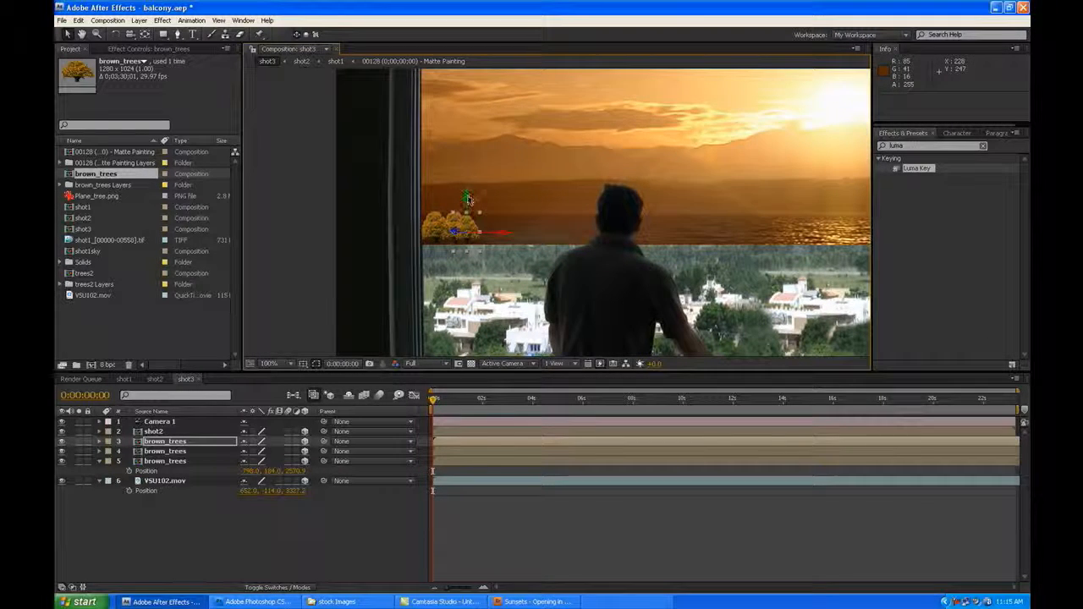
drag(467, 200, 468, 203)
click(528, 514)
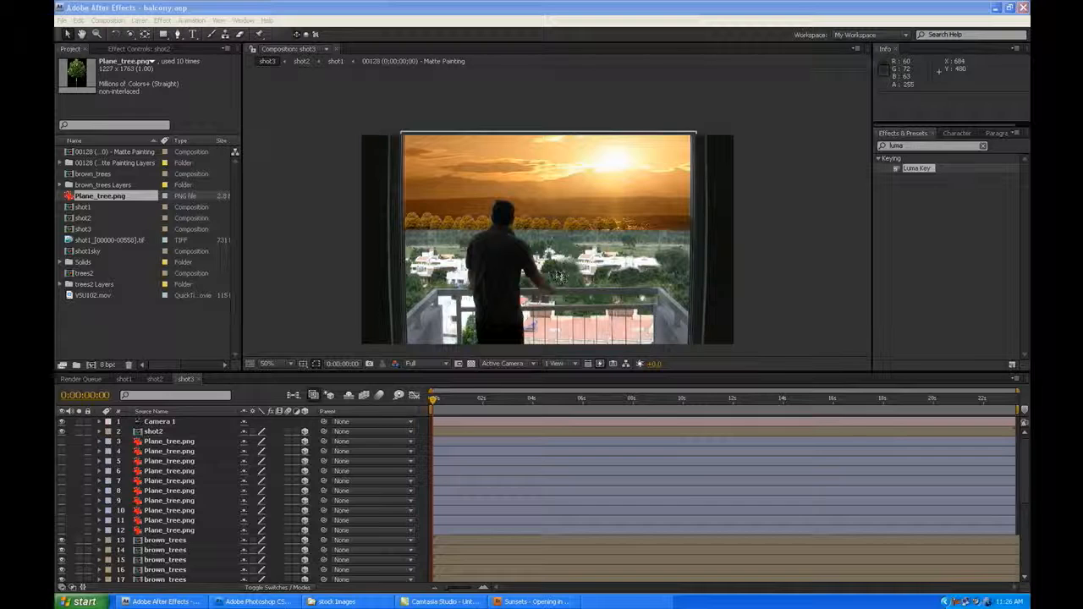
- Inspect the depth arrangement of the brown_trees layers in Custom View 1 and return to the Active Camera view
click(502, 300)
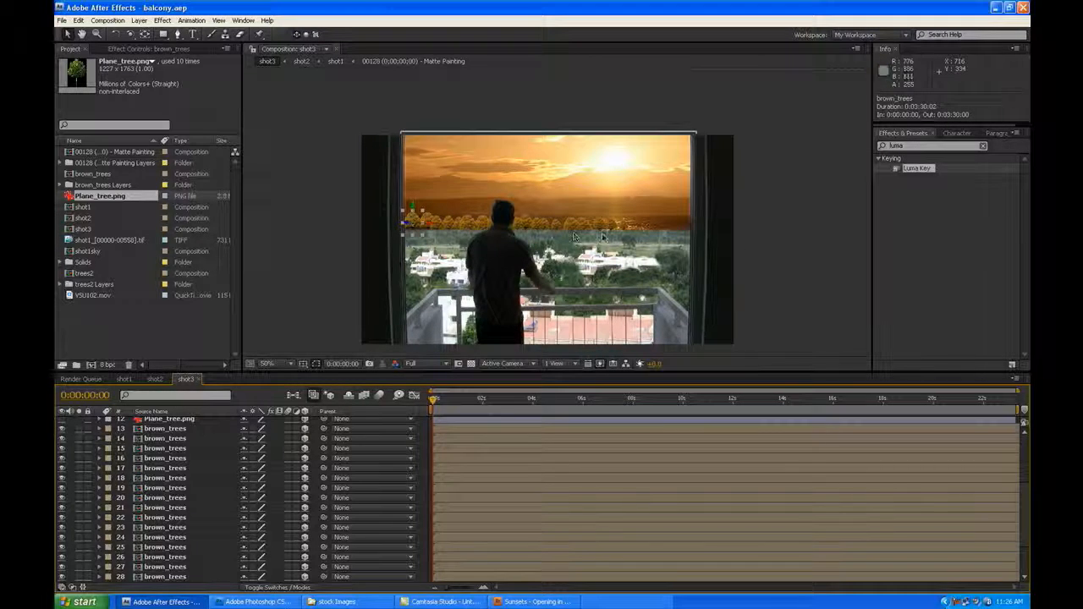
click(506, 364)
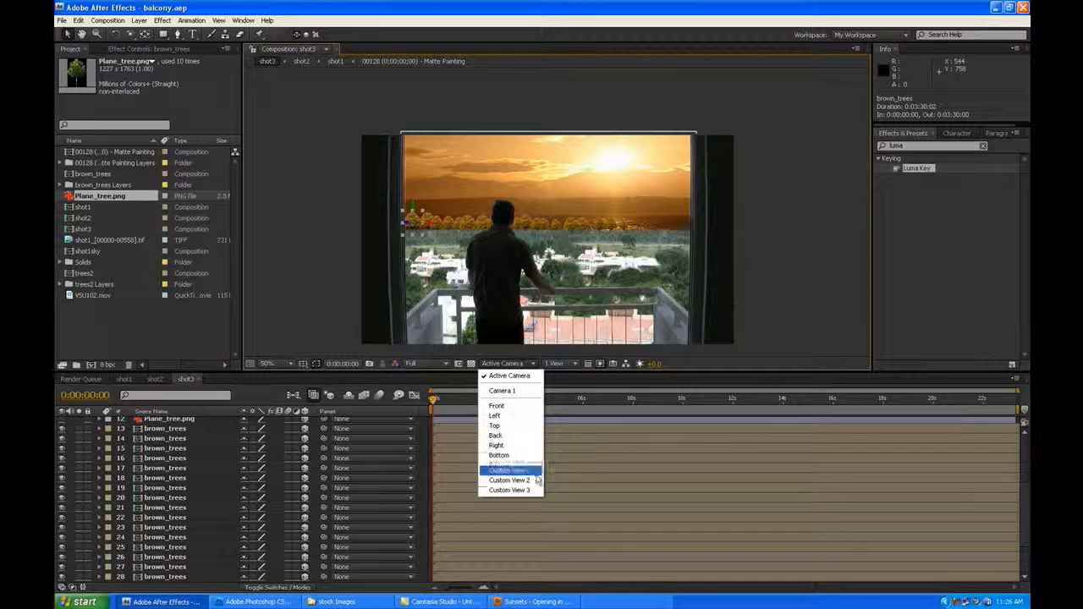
click(509, 471)
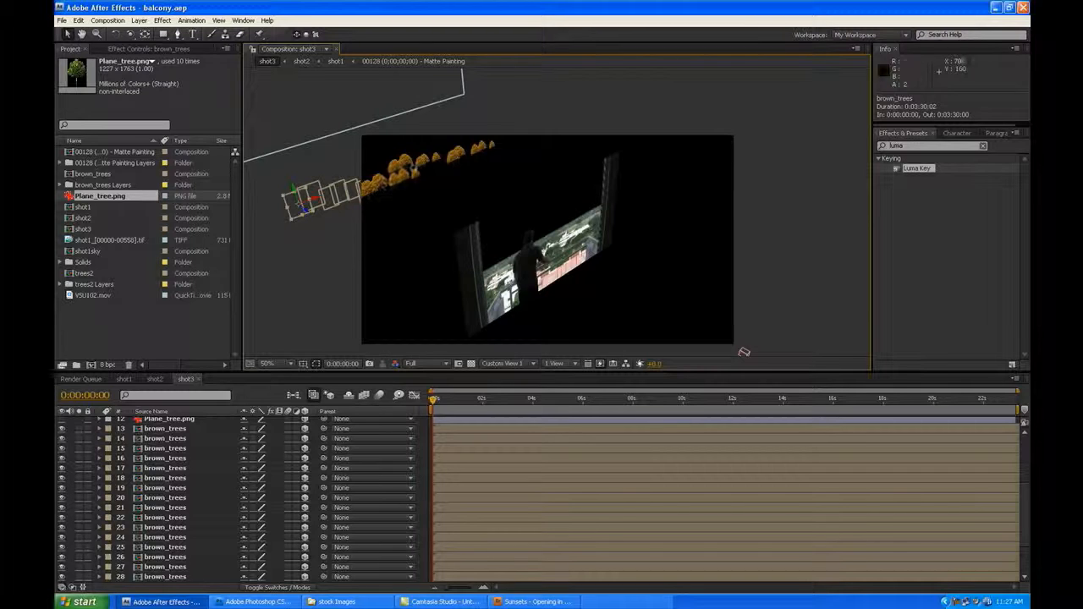
click(506, 363)
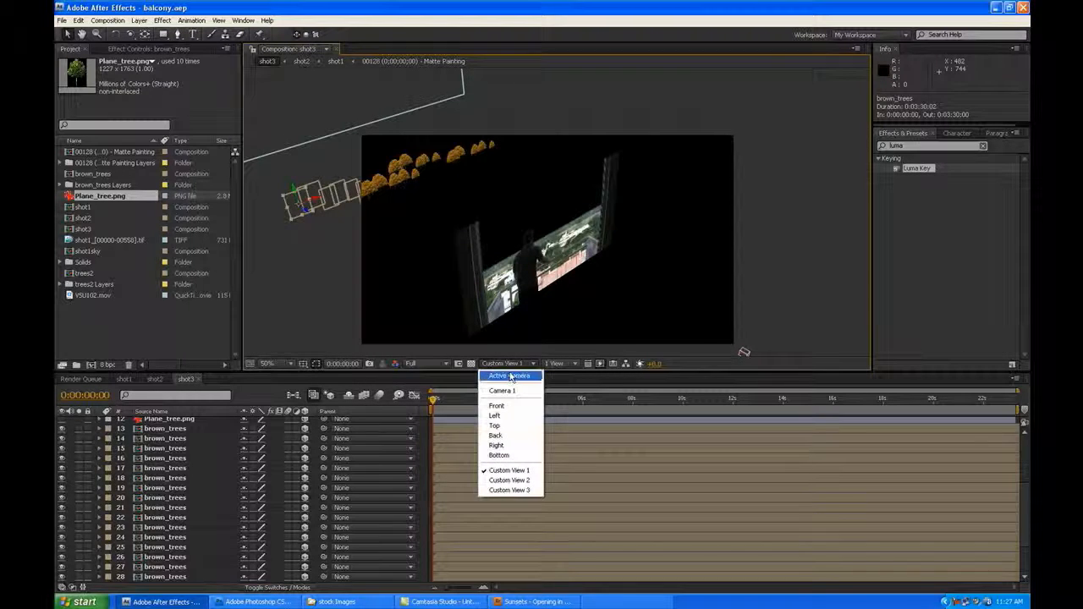
click(508, 376)
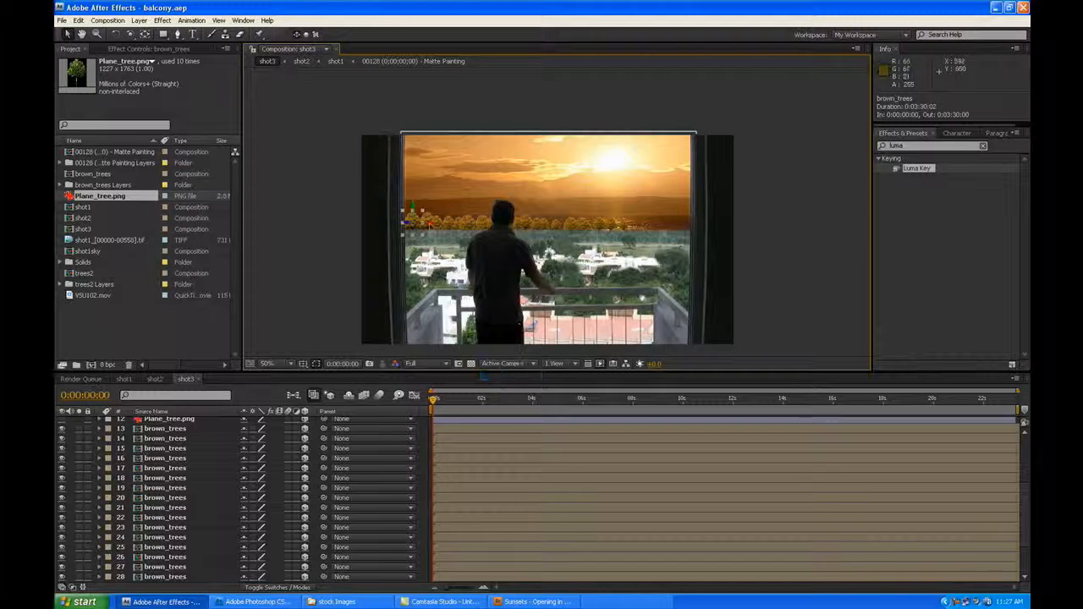
- Pre-compose all the brown_trees layers, 13 through 32, into a new composition named browntrees
click(163, 429)
shift+click(183, 576)
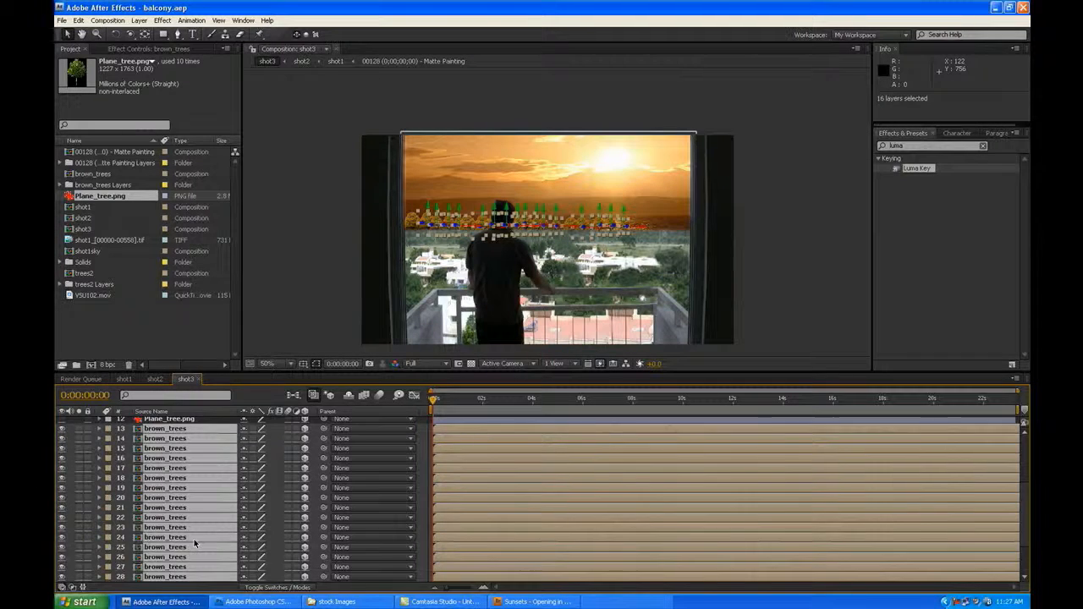
scroll(194, 539, down, 2)
shift+click(188, 558)
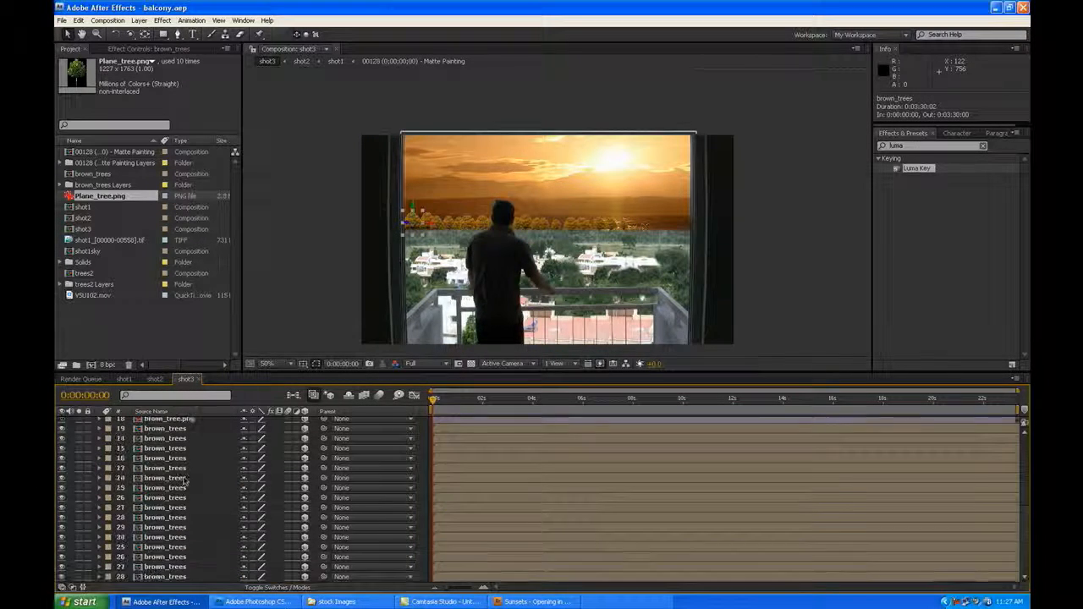
scroll(190, 434, up, 2)
scroll(188, 434, down, 2)
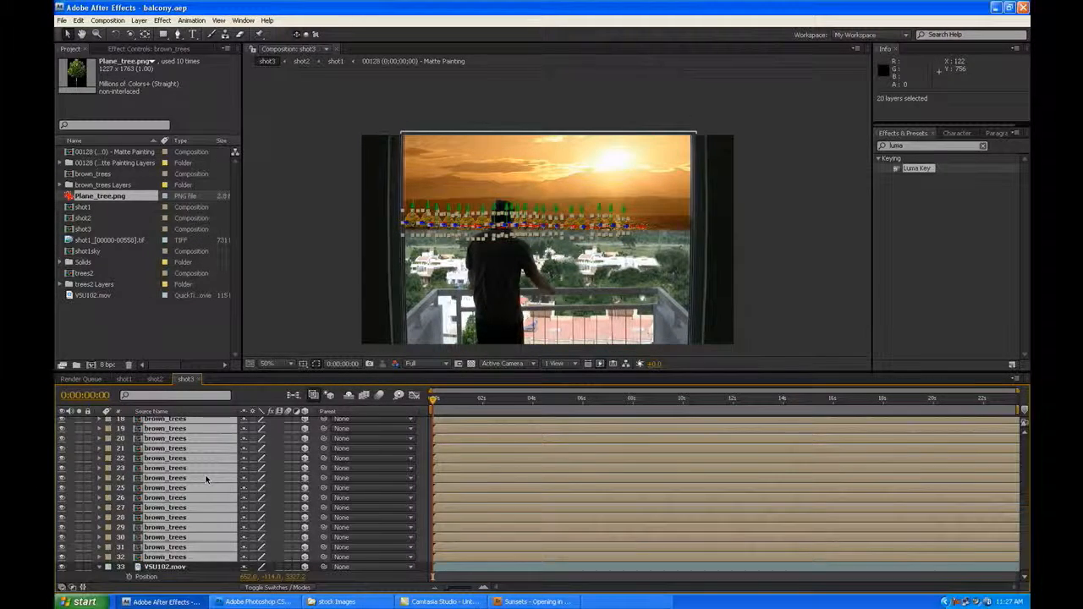
click(140, 21)
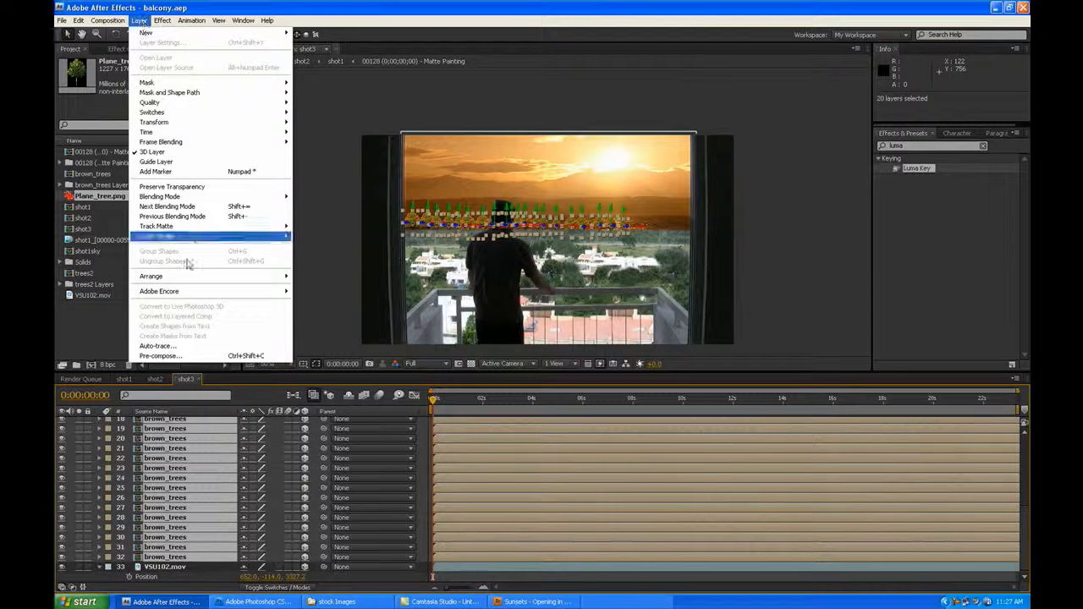
click(203, 358)
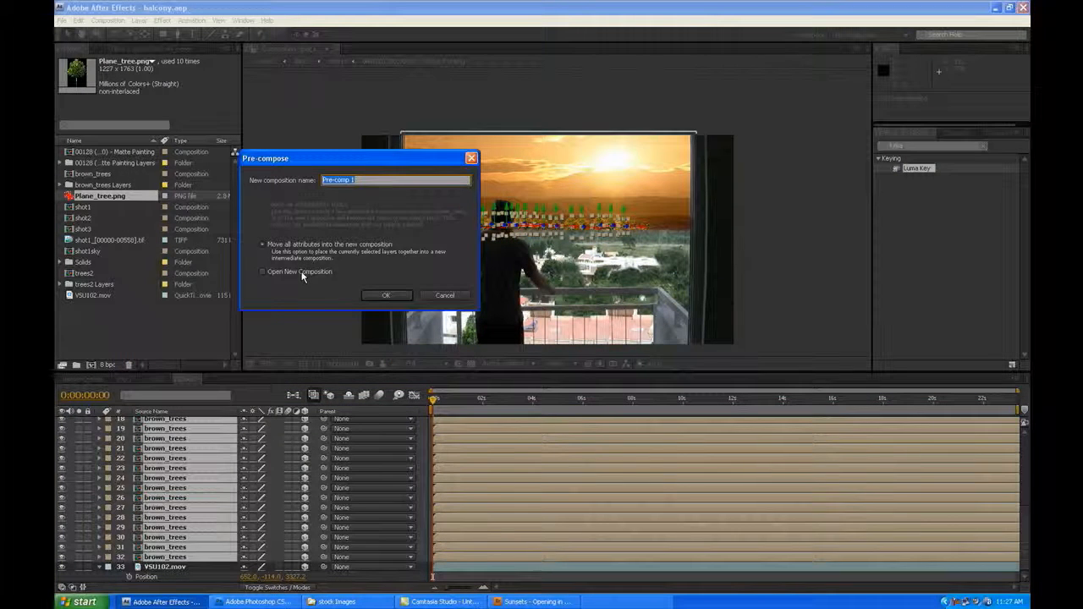
text(browntrees)
key(Return)
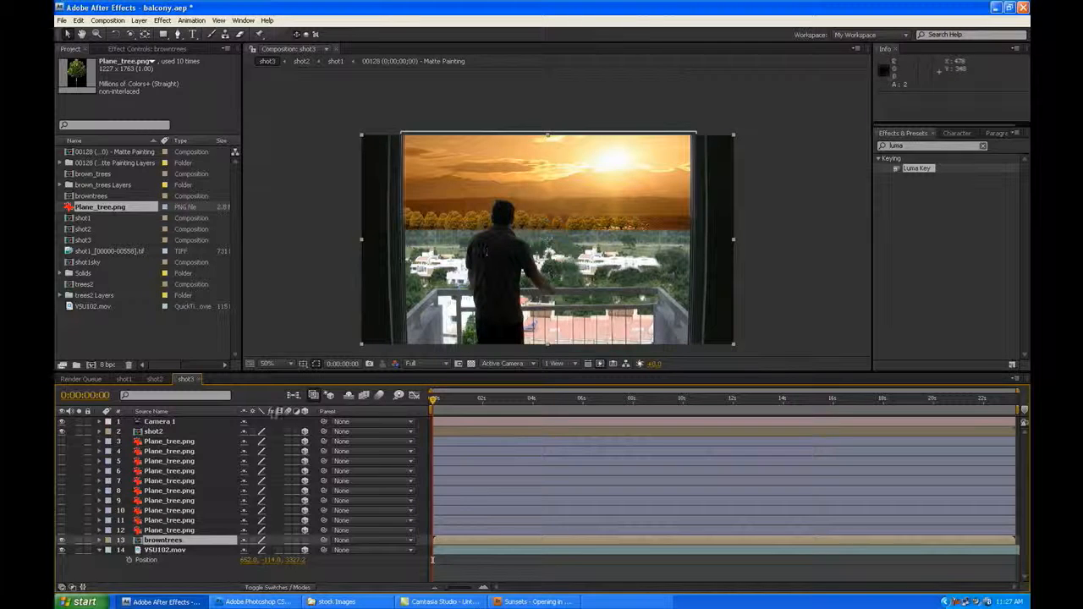
- Try collapsing transformations on the browntrees layer, and undo back to the separate brown_trees layers with nothing selected
click(252, 540)
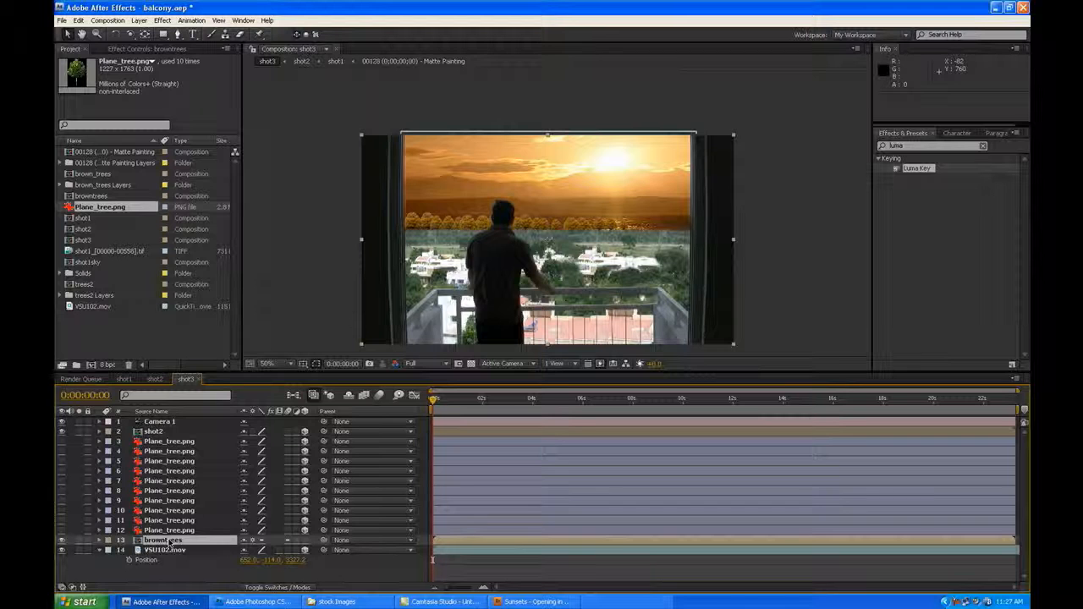
key(ctrl+z)
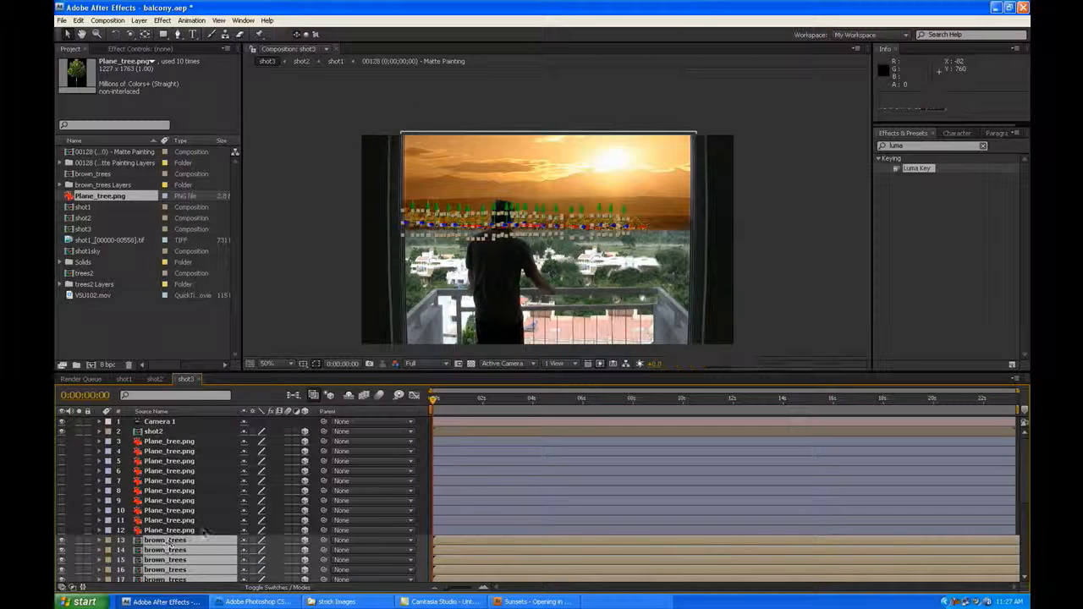
click(324, 320)
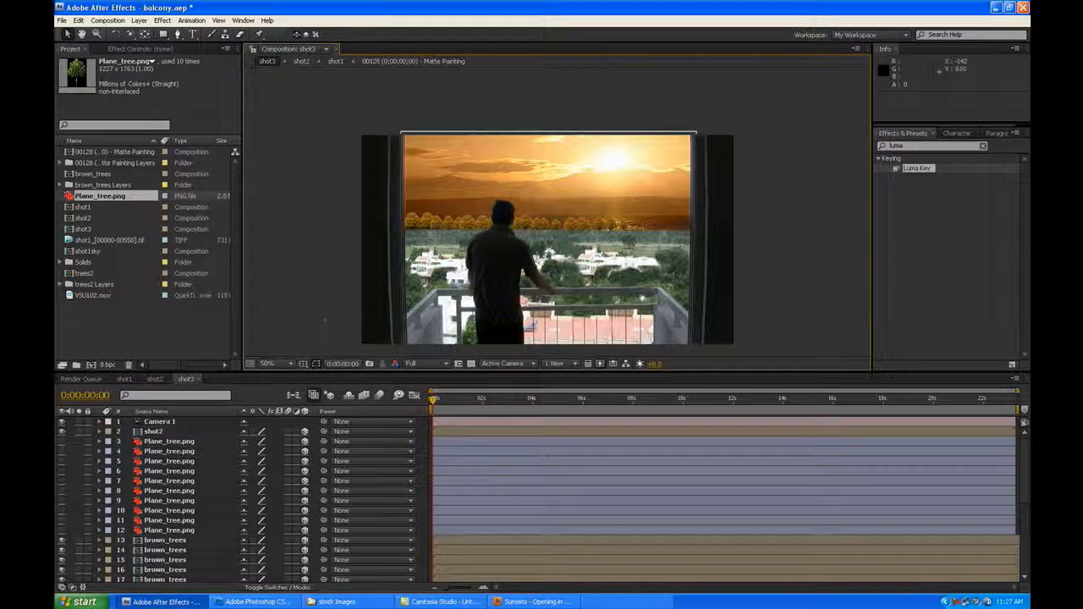
- Mark brown_trees layers 13 and 14 as shy while shy layers are hidden, and show the shy layers again
scroll(195, 545, down, 3)
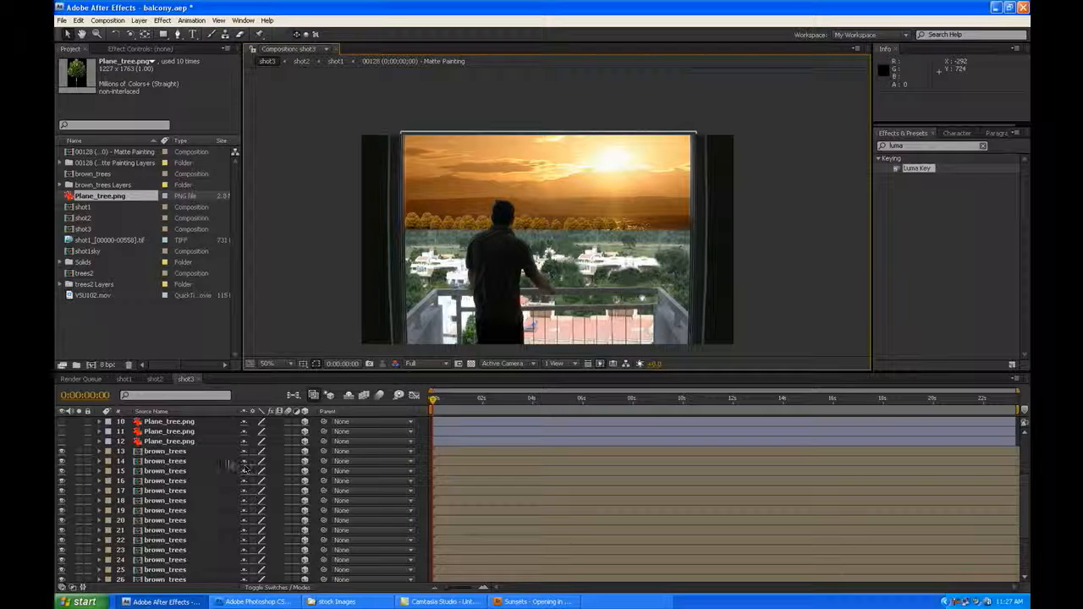
click(346, 397)
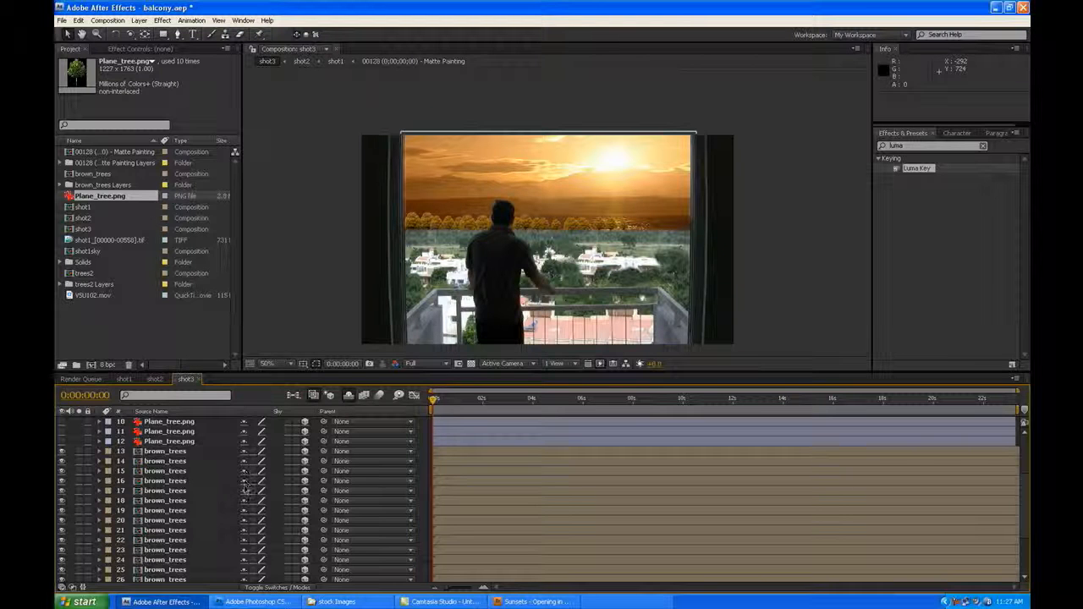
click(243, 453)
click(244, 454)
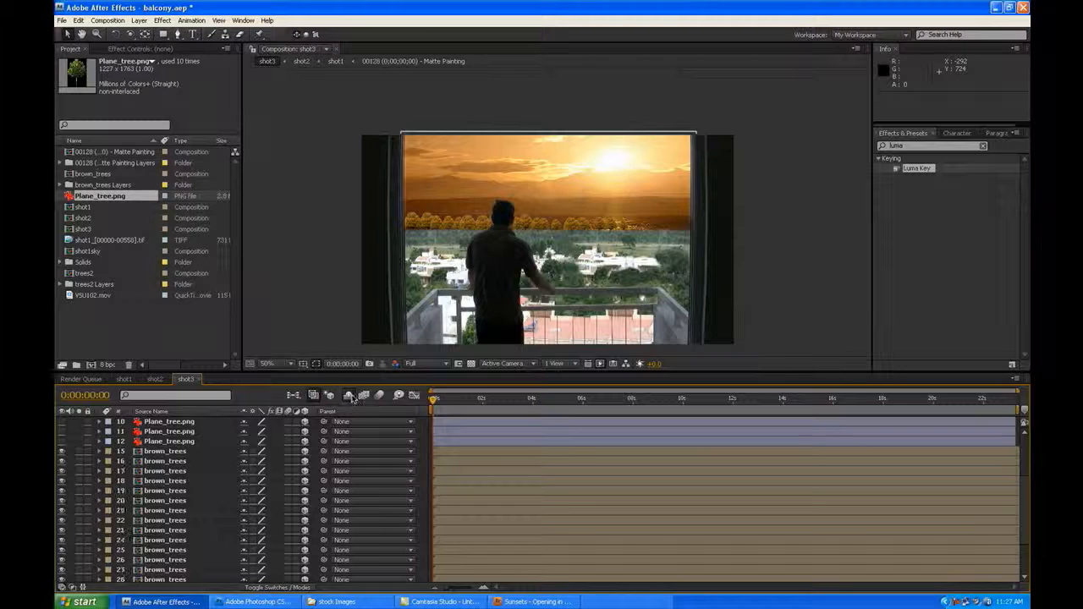
click(352, 395)
- Mark the remaining brown_trees layers through layer 32 as shy and hide all shy layers from the timeline
click(191, 452)
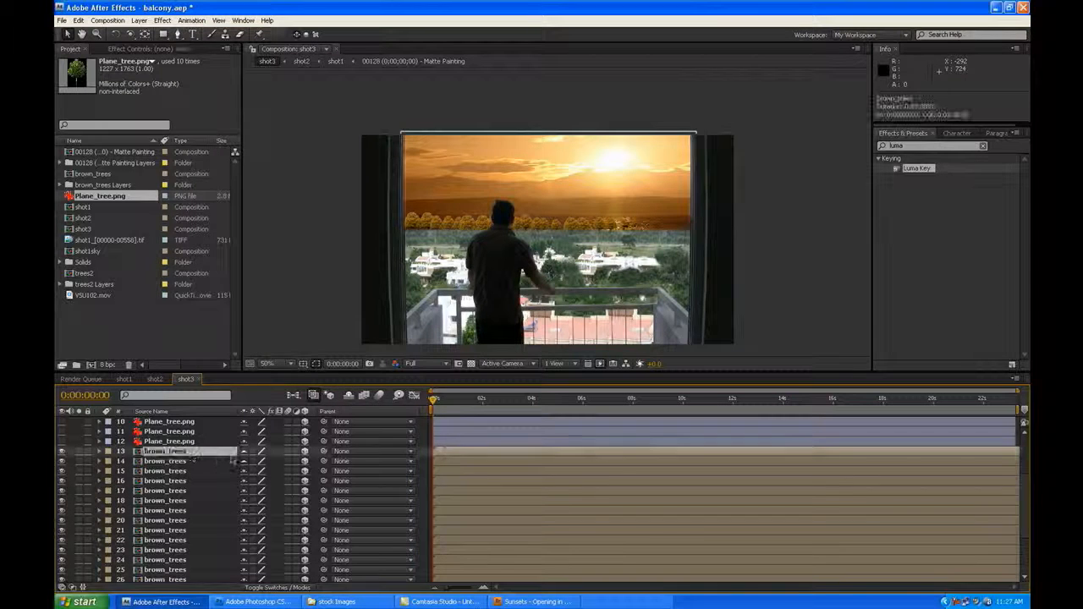
click(243, 471)
click(244, 481)
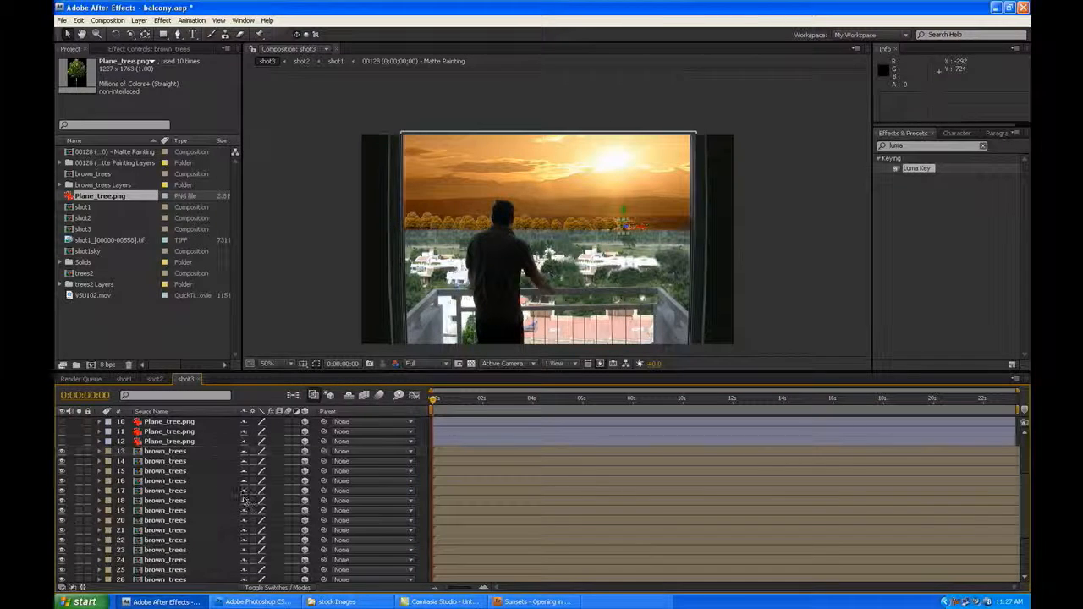
drag(244, 503, 245, 521)
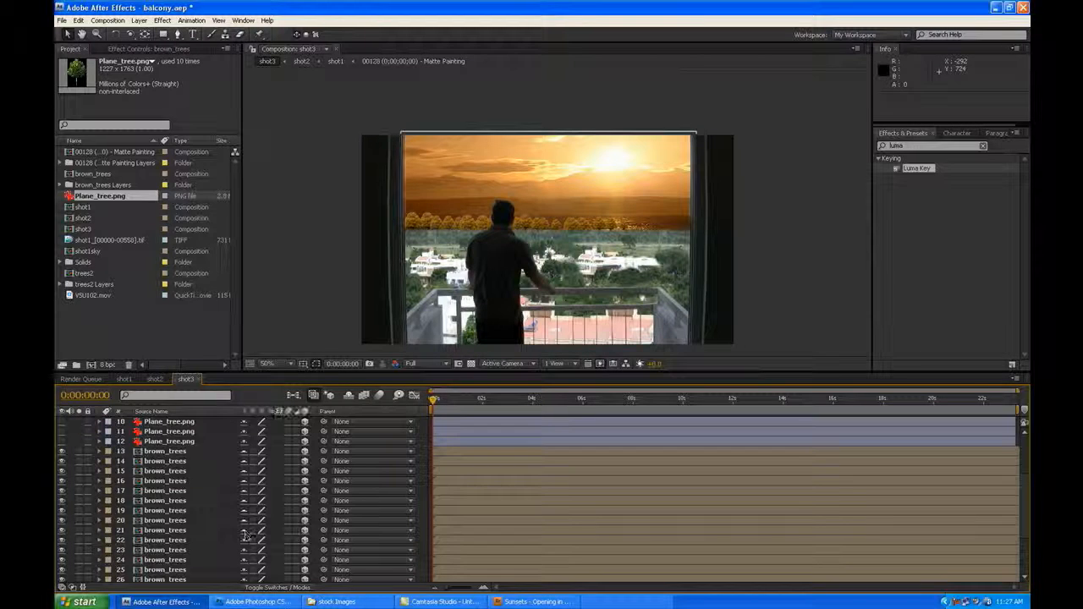
scroll(245, 535, down, 2)
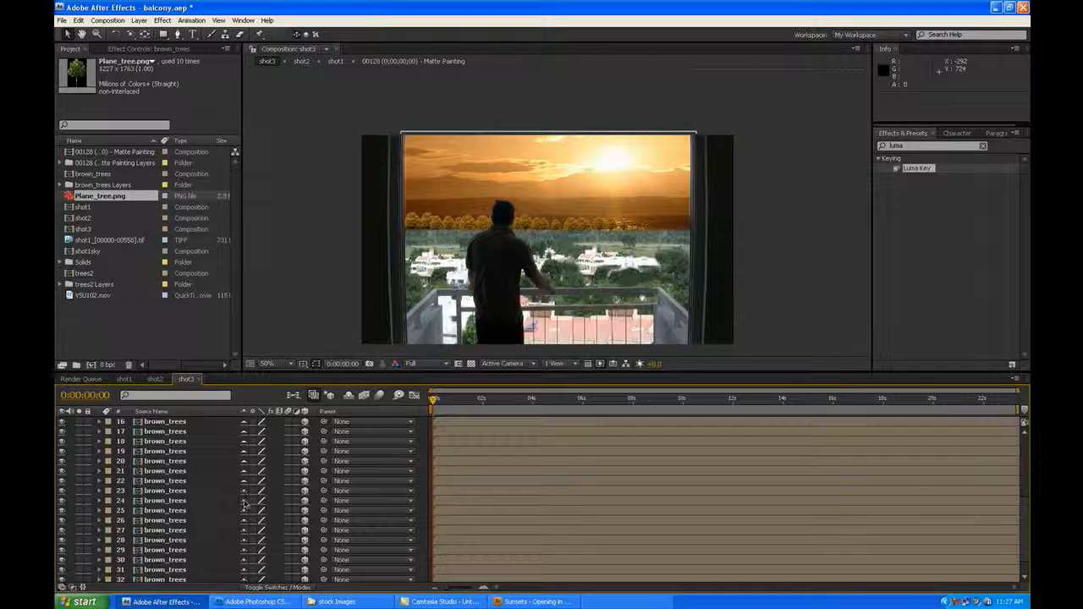
drag(244, 490, 245, 560)
scroll(244, 562, down, 1)
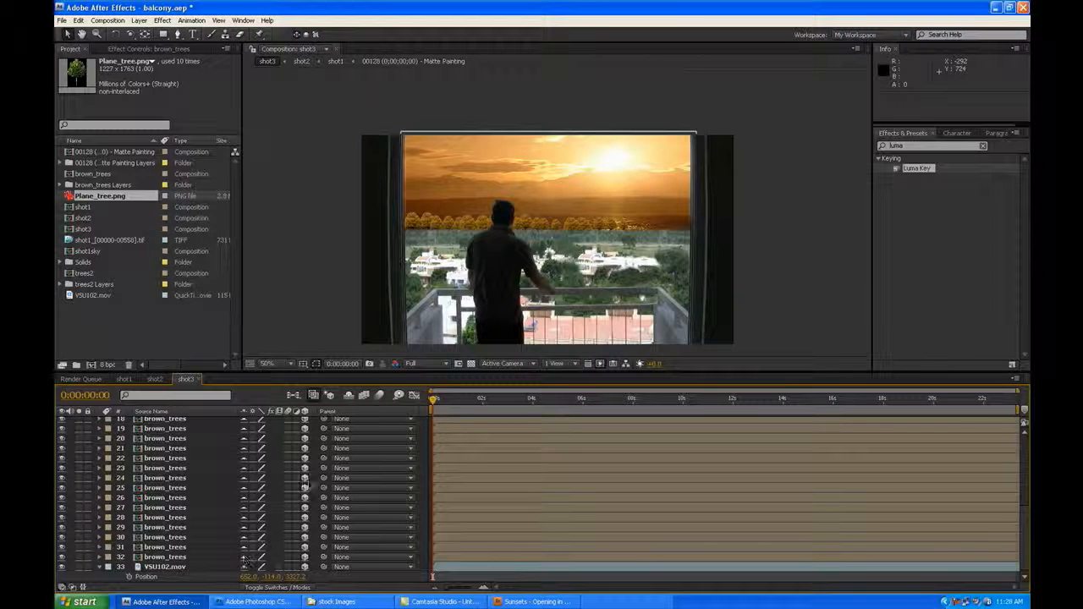
click(349, 395)
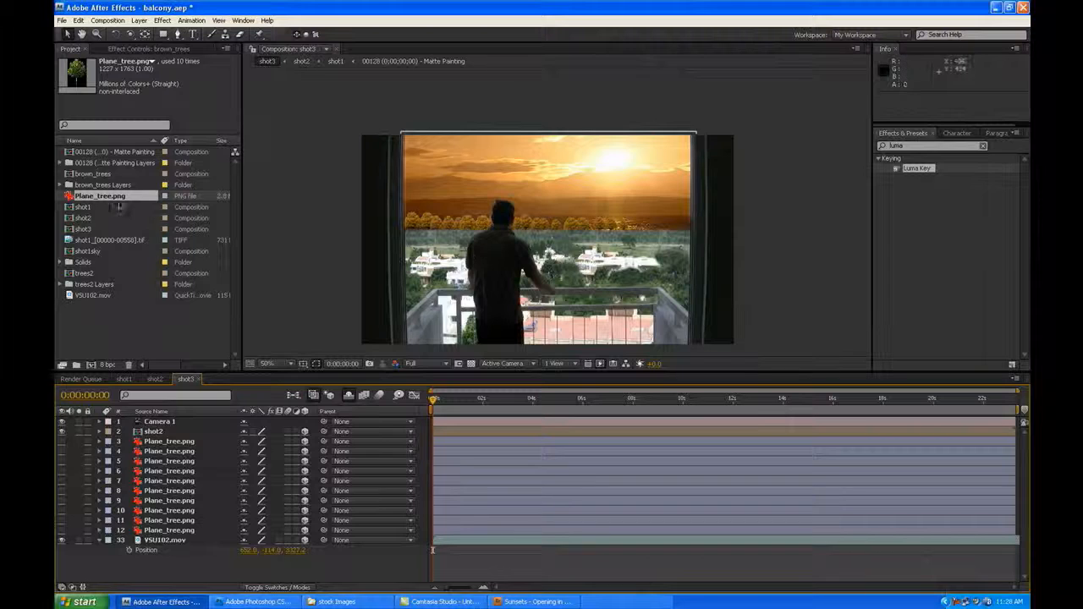
- Turn on the visibility of all ten Plane_tree.png layers, 3 through 12
click(160, 440)
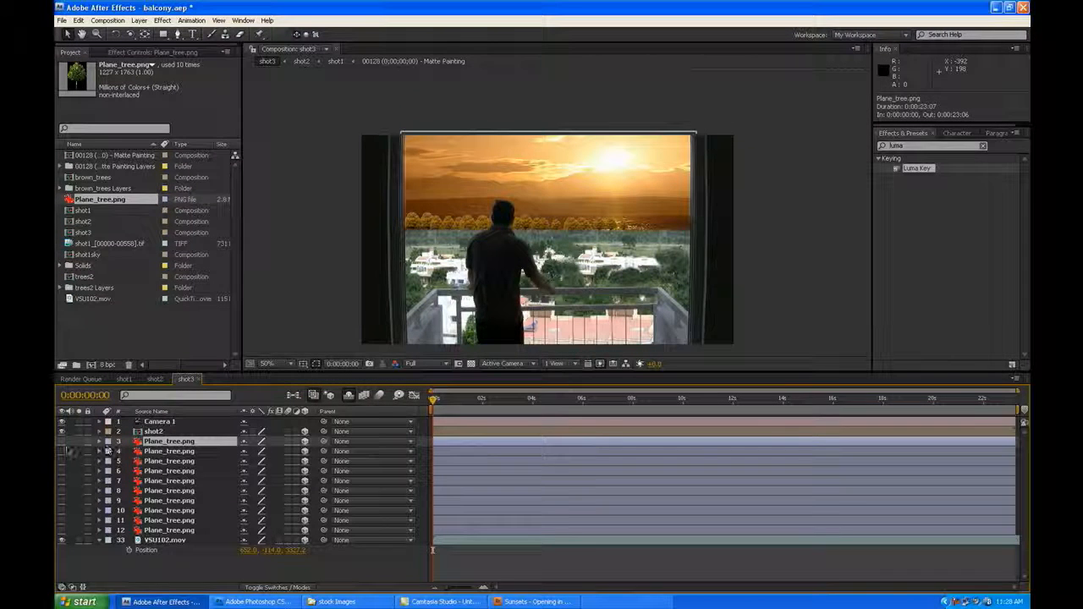
click(62, 441)
click(62, 452)
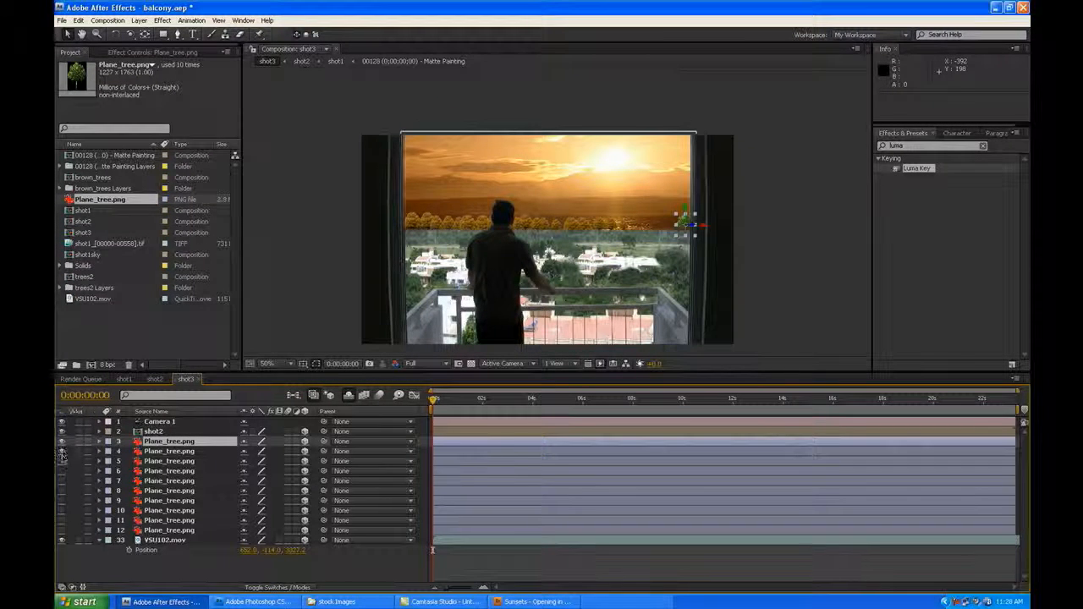
drag(62, 452, 60, 514)
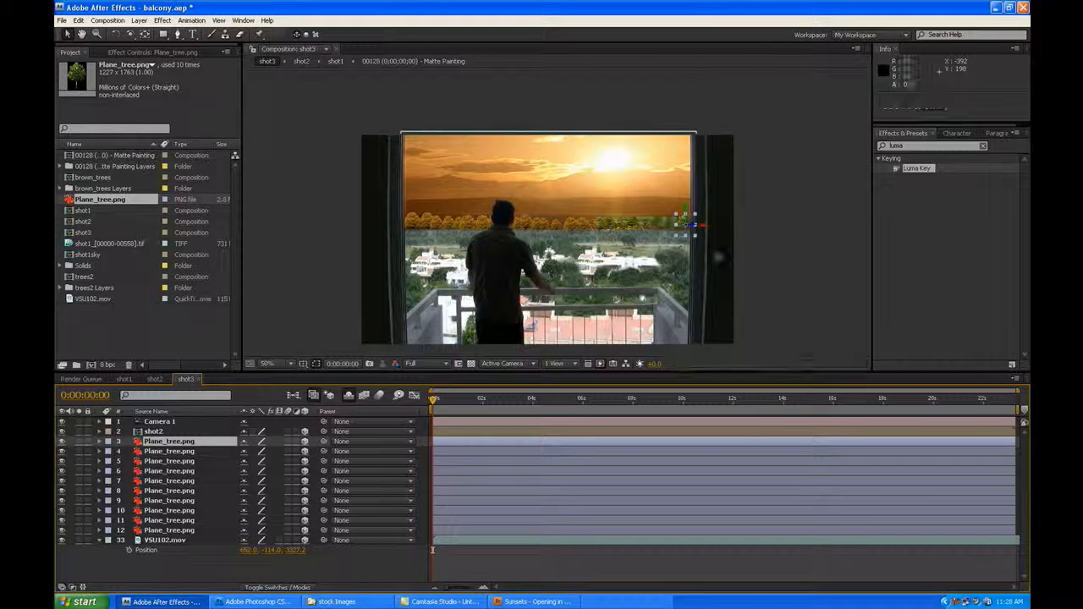
- Inspect the brown and green tree row in Custom View 1 and close up through the Active Camera
click(506, 365)
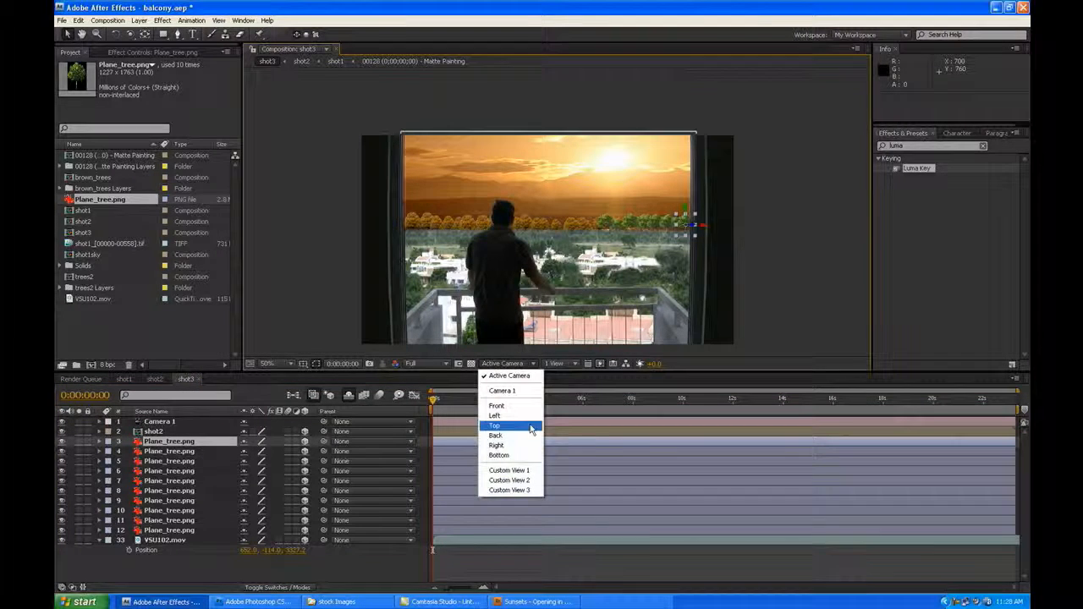
click(514, 470)
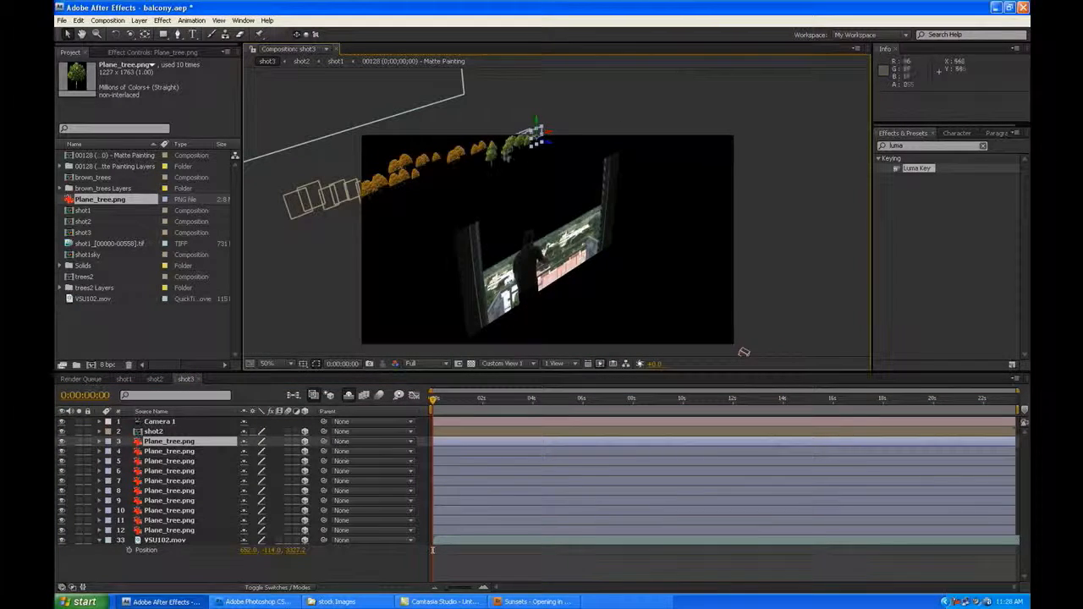
click(512, 364)
click(510, 375)
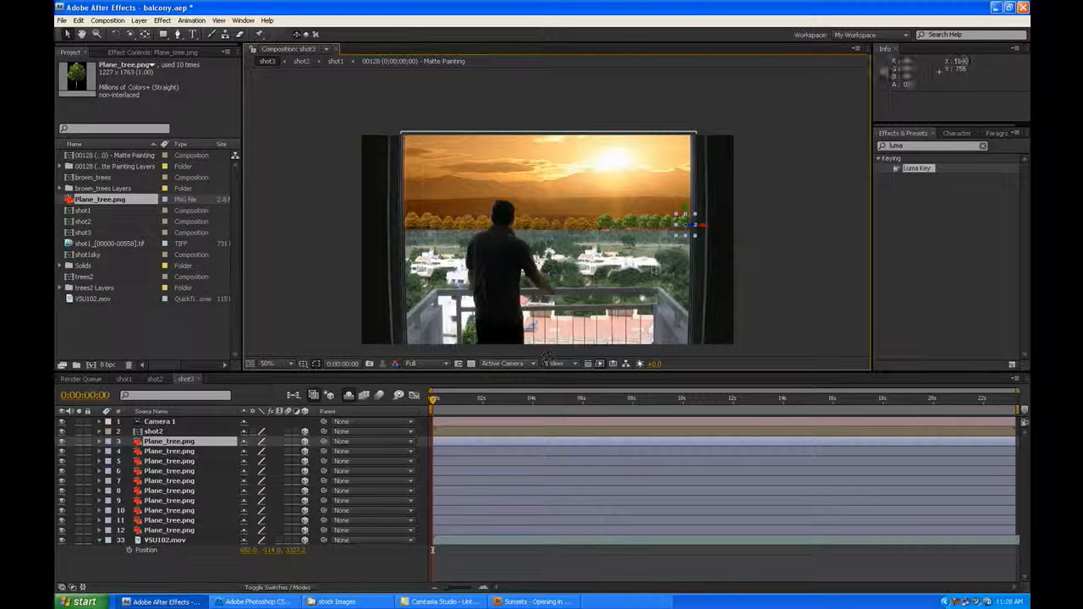
scroll(699, 265, up, 1)
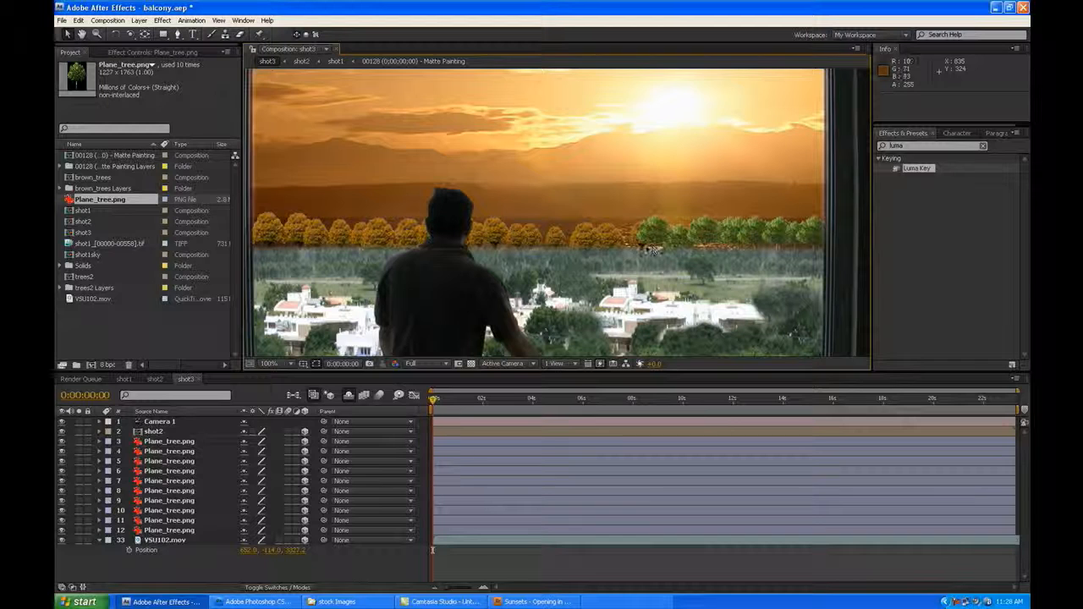
scroll(646, 249, down, 1)
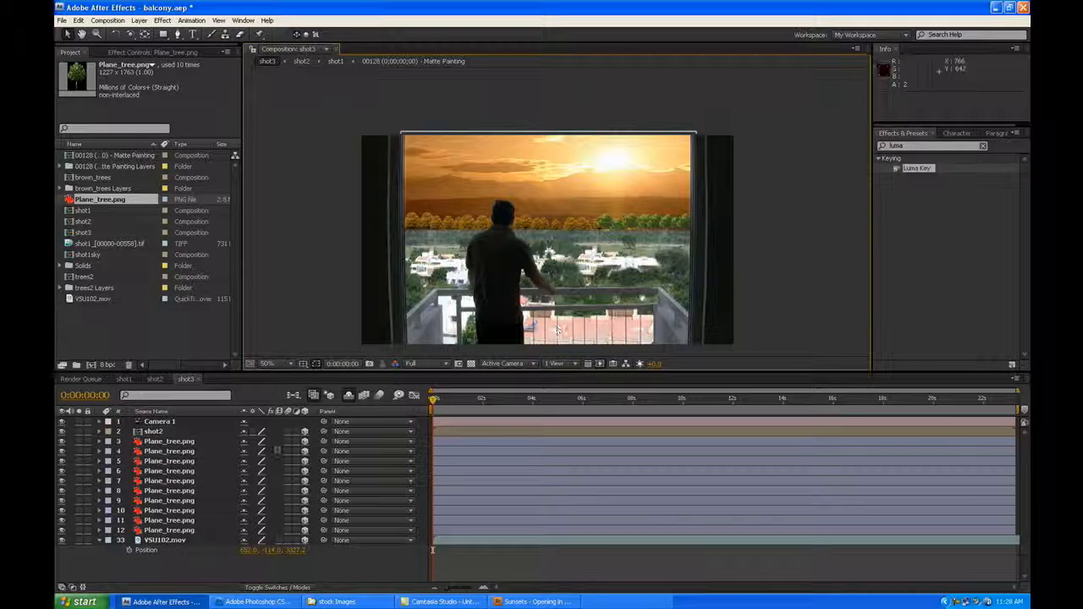
- Mark all ten Plane_tree.png layers as shy to hide them from the timeline, and collapse the VSU102.mov layer's properties
click(244, 442)
click(243, 441)
click(244, 442)
click(244, 442)
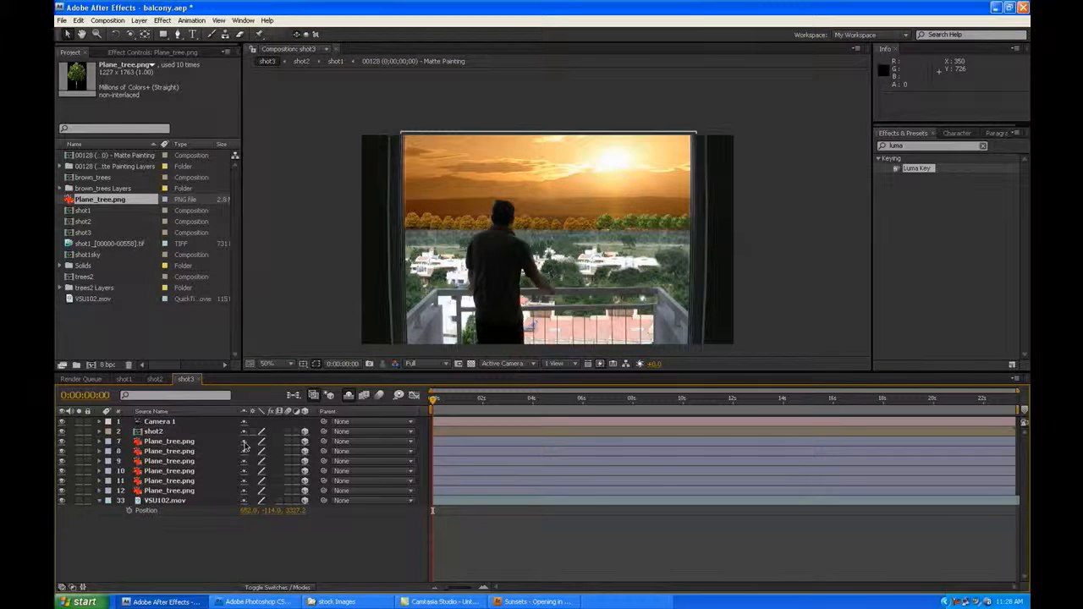
click(243, 441)
click(244, 442)
click(244, 441)
click(243, 442)
click(244, 442)
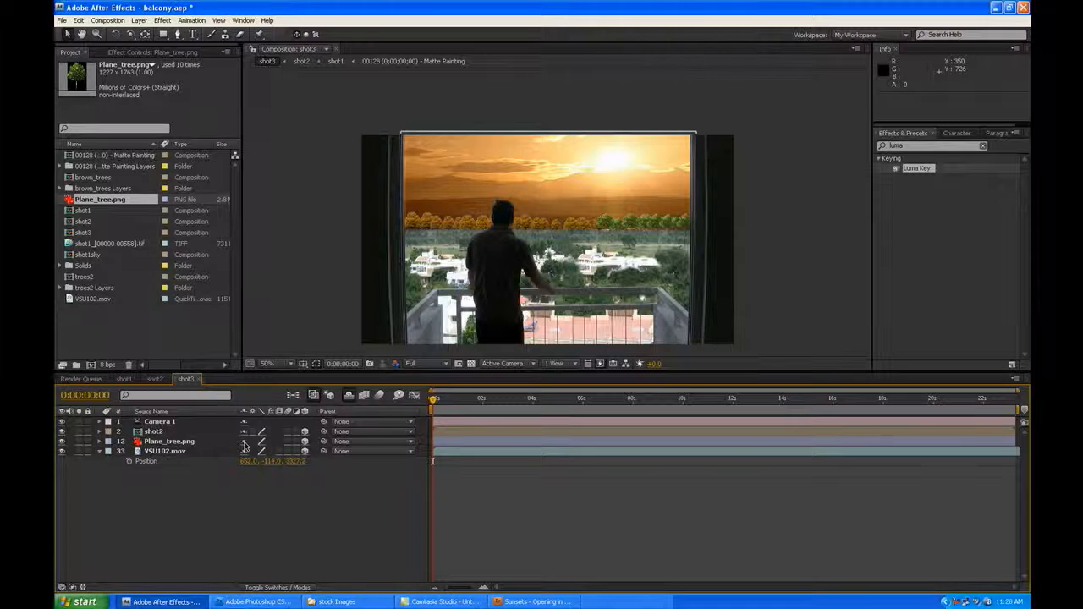
click(244, 442)
click(99, 441)
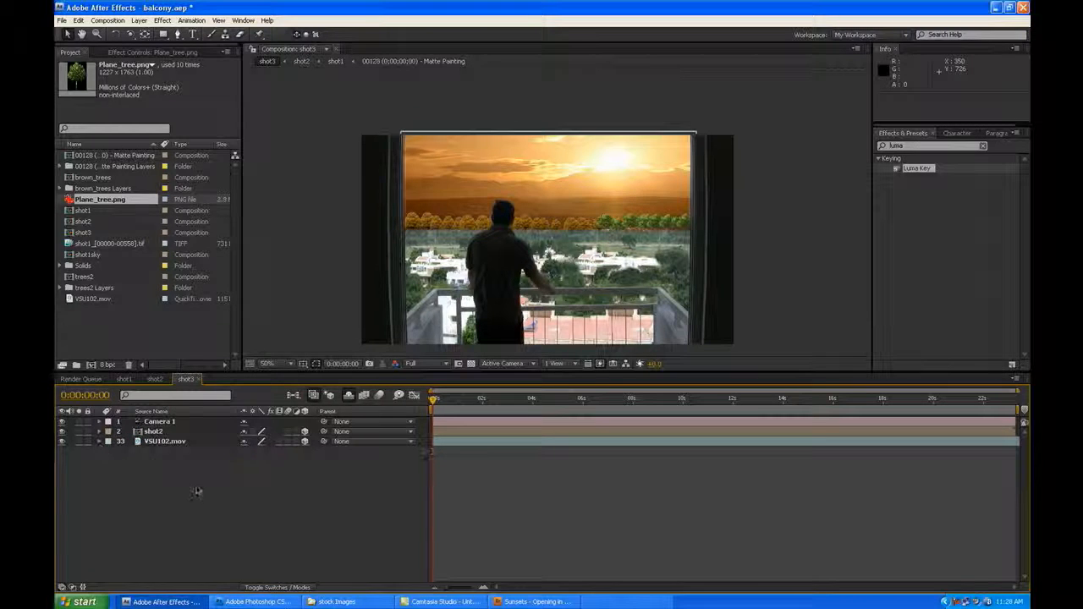
scroll(560, 288, up, 1)
scroll(569, 264, down, 1)
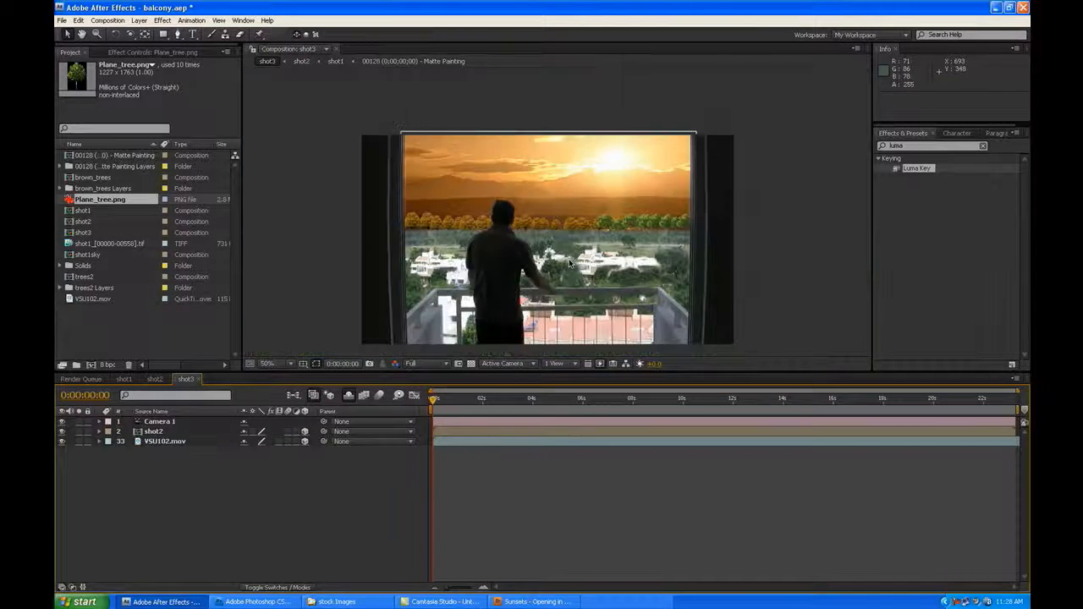
- In the shot2 composition, set the Mask Feather of the shot1 layer's subtract mask to 10 pixels, and return to shot3
scroll(570, 262, up, 1)
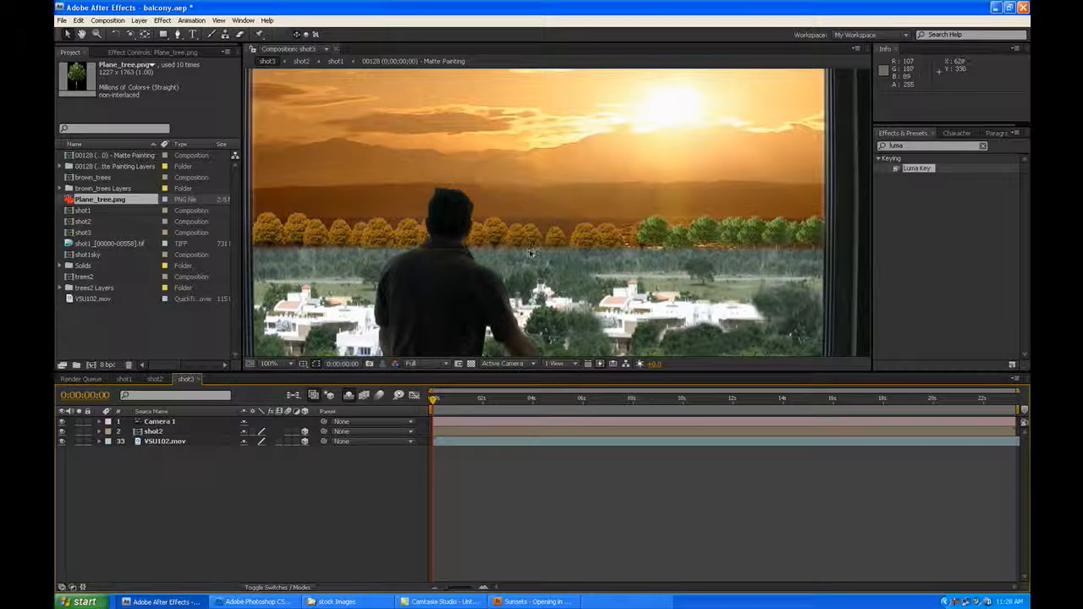
click(154, 379)
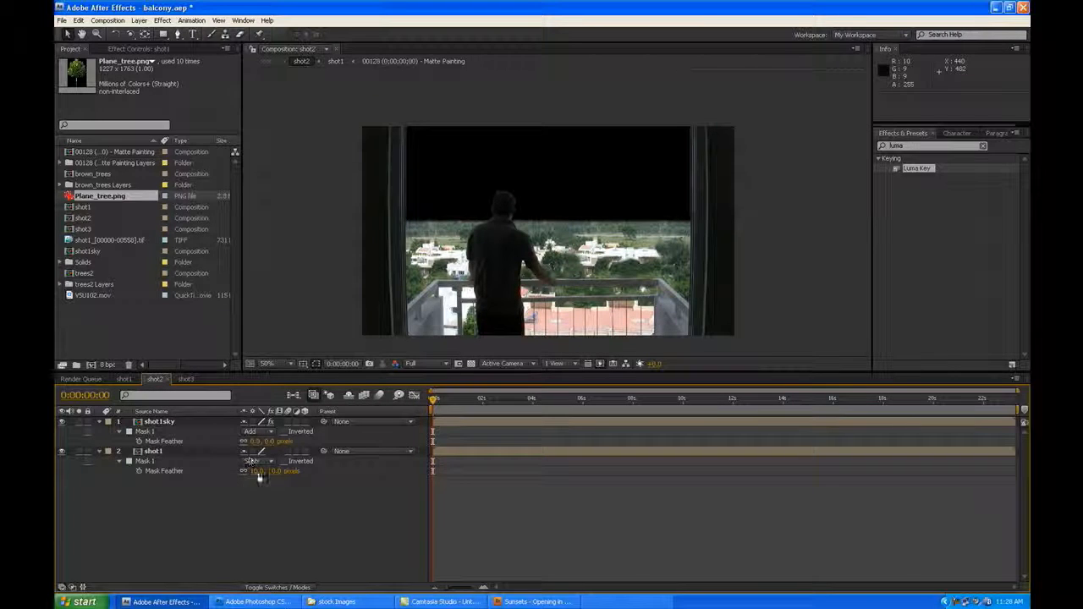
click(185, 379)
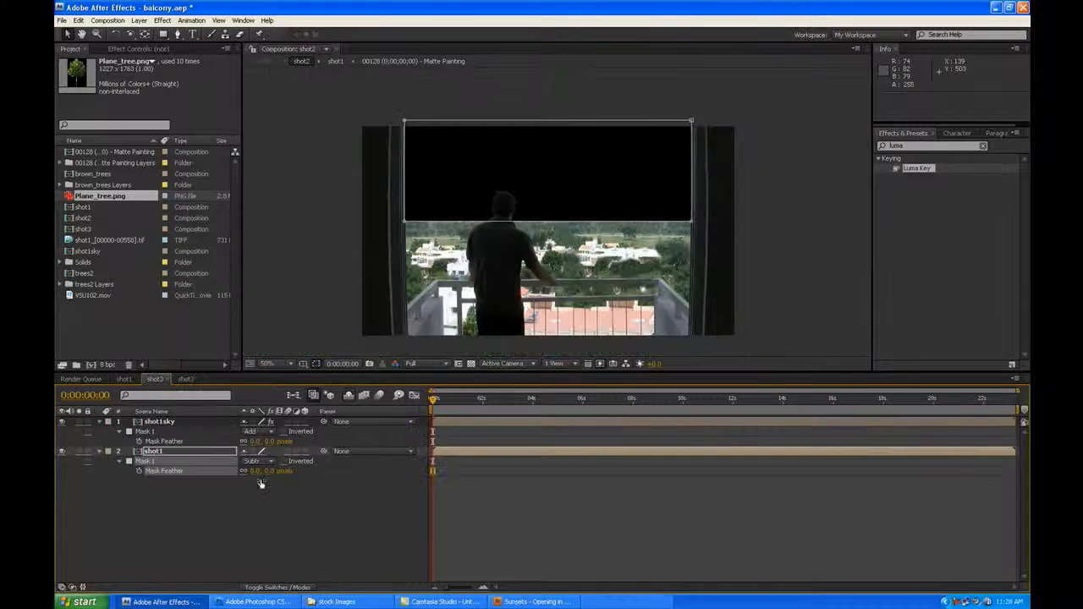
click(255, 472)
text(10)
key(Return)
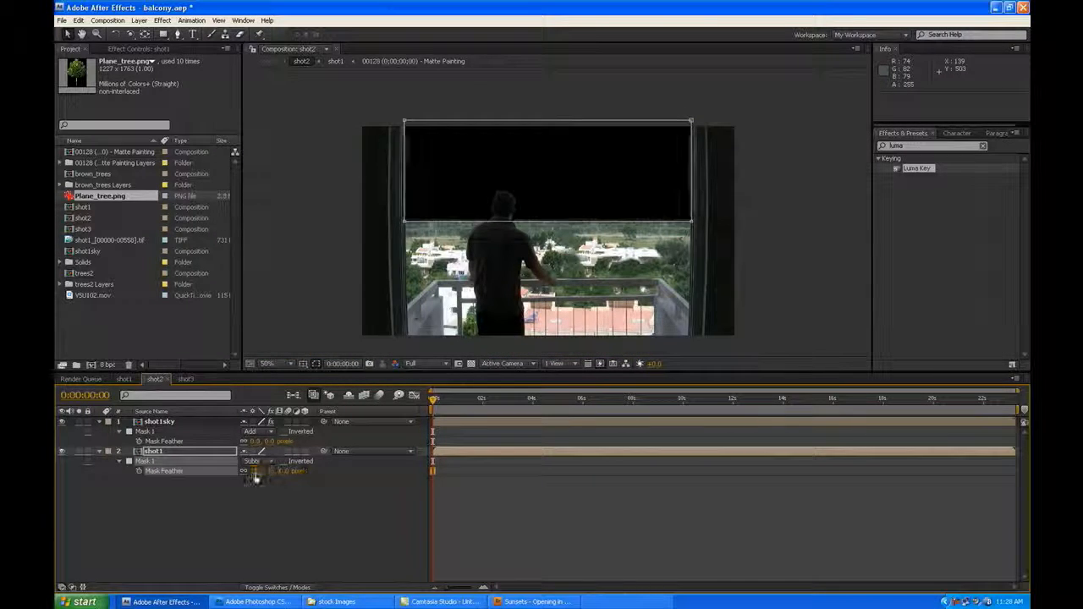
click(192, 380)
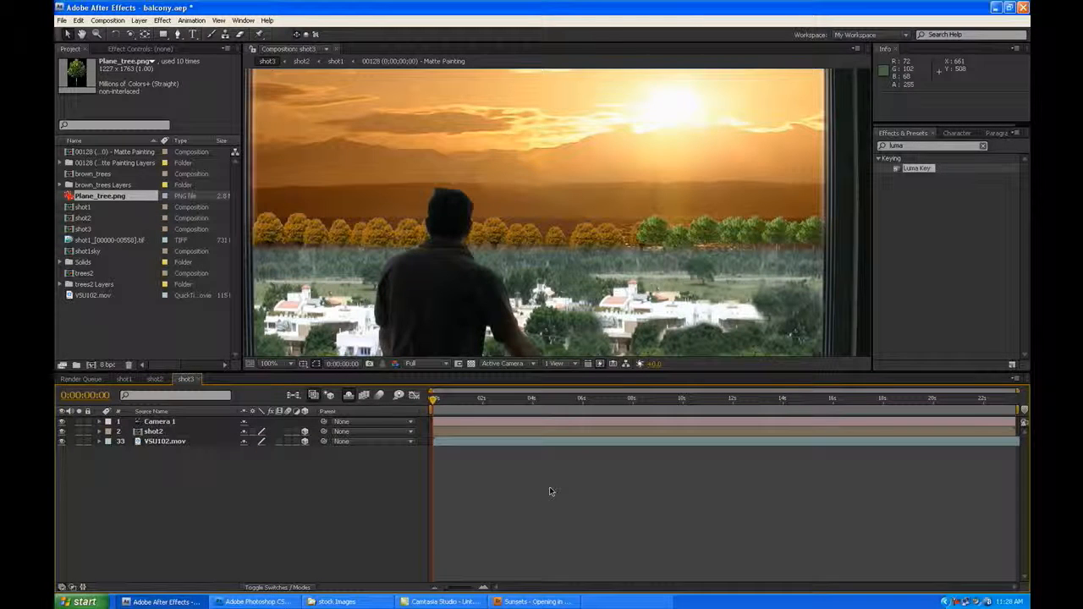
scroll(544, 252, down, 1)
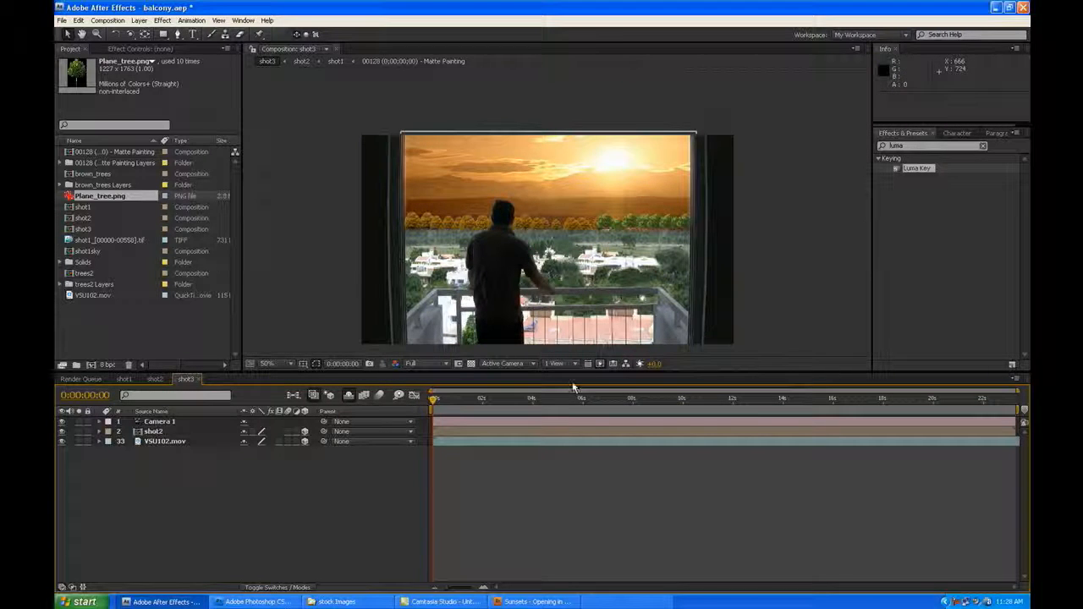
- Preview shot3 and try ending its work area at 0:00:02:00
drag(434, 400, 519, 403)
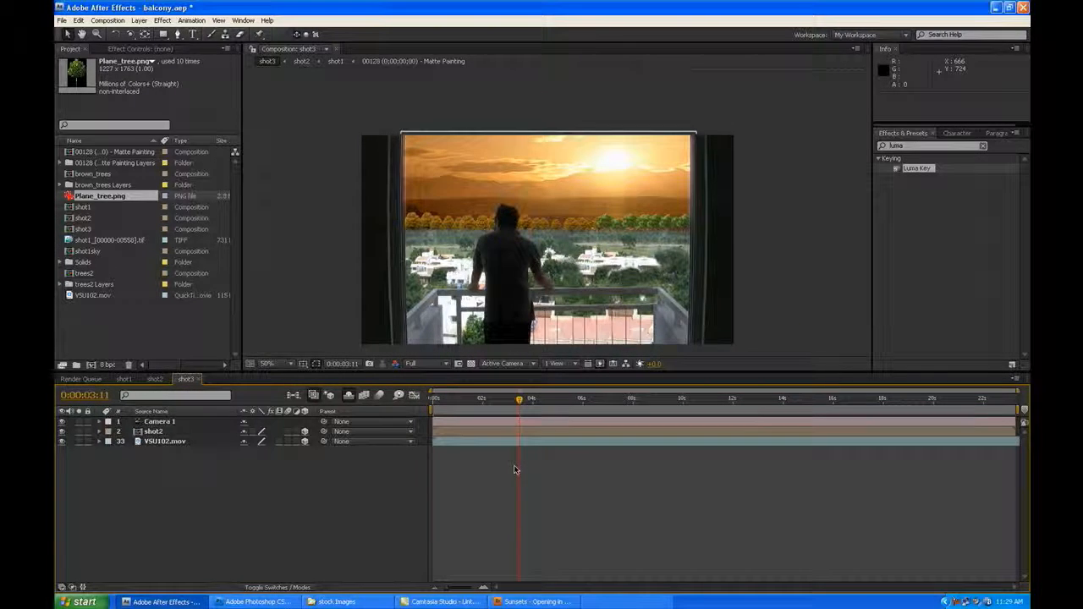
key(KP_0)
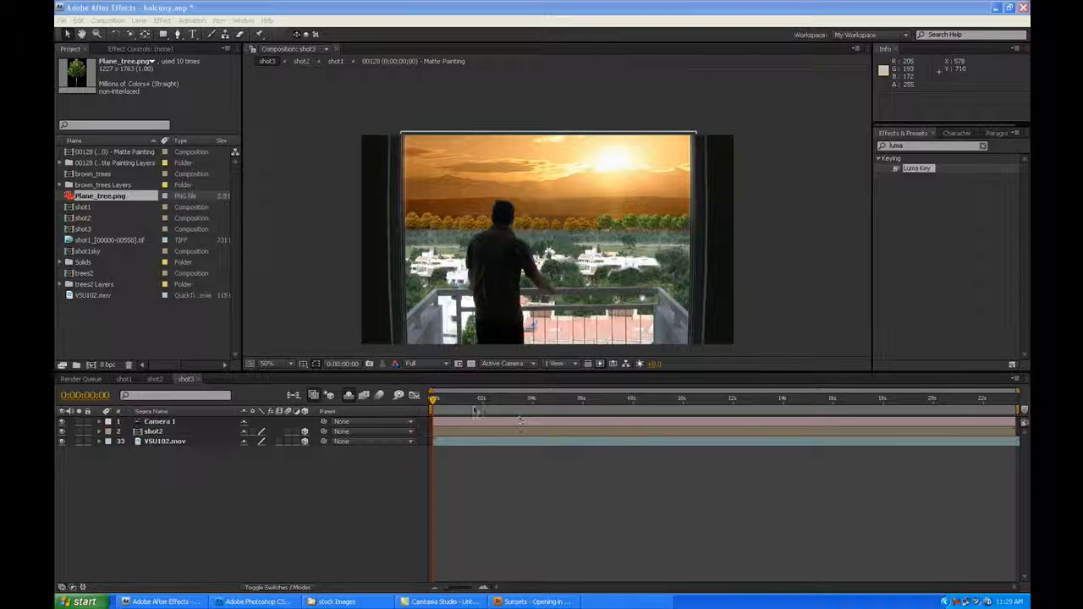
drag(434, 403, 482, 406)
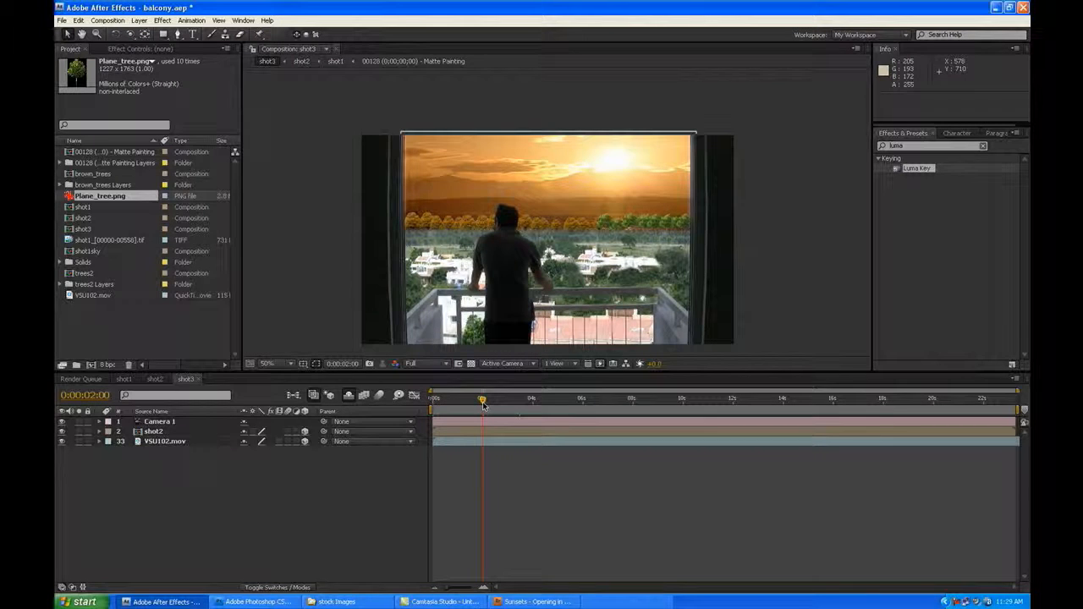
key(n)
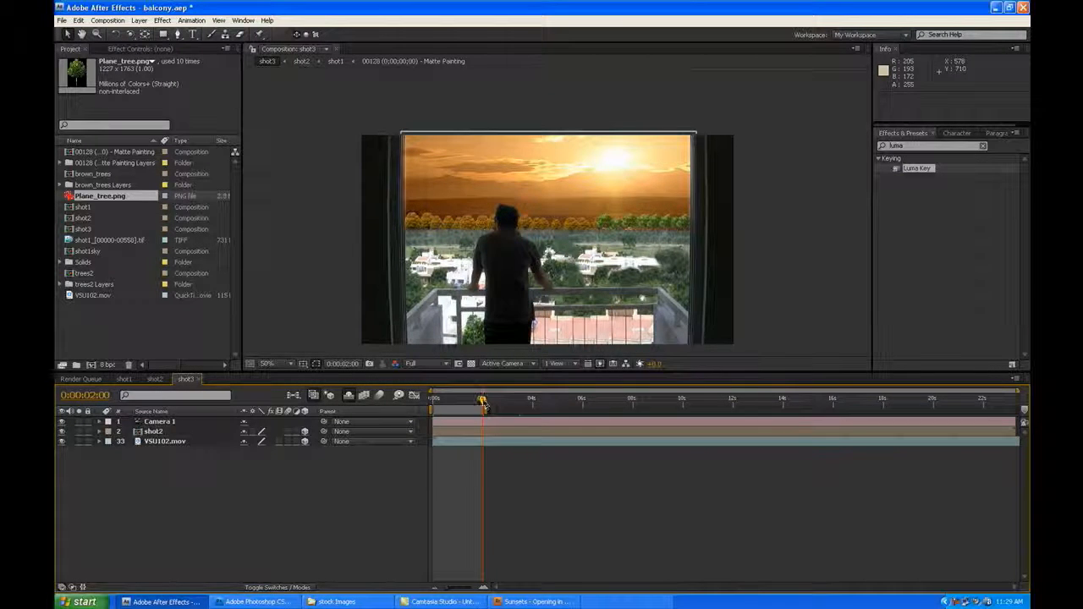
drag(482, 401, 1019, 431)
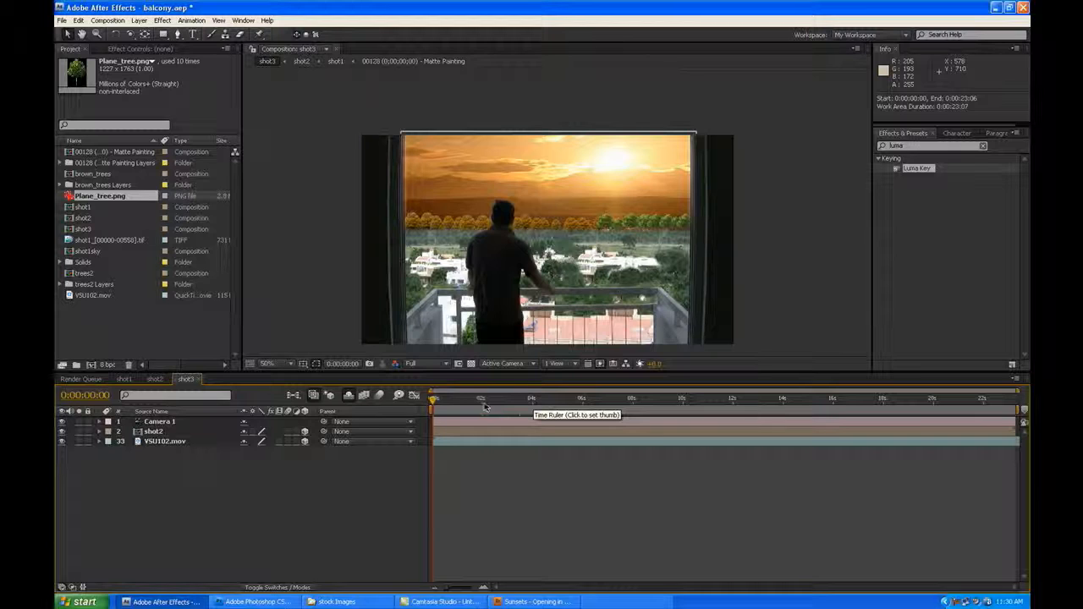
- Limit shot3's work area to 0:00:01:23 through 0:00:03:23 and play a RAM preview of that range
key(space)
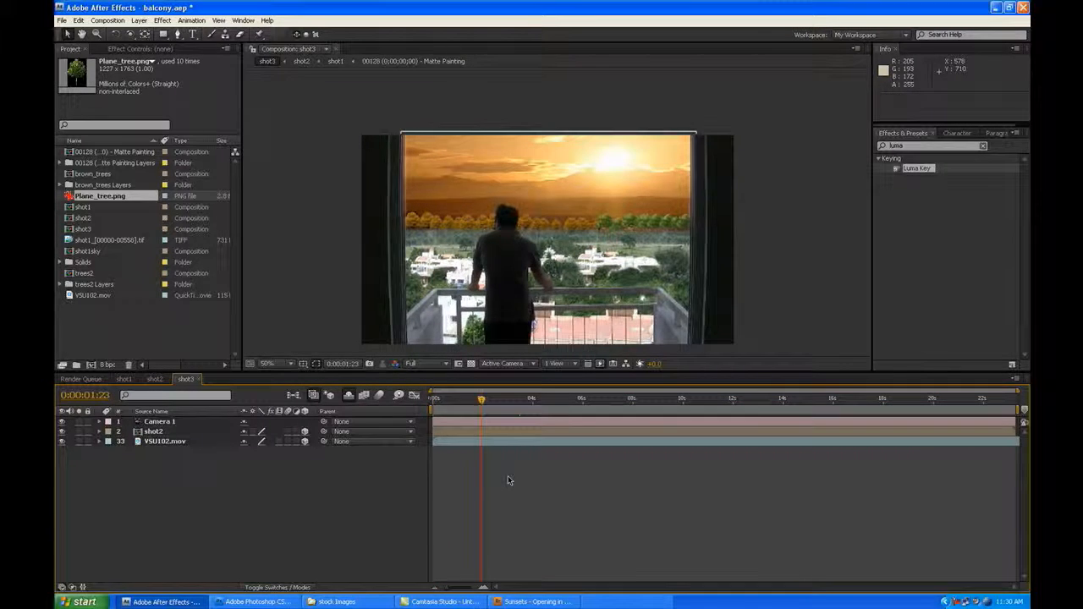
drag(481, 400, 531, 404)
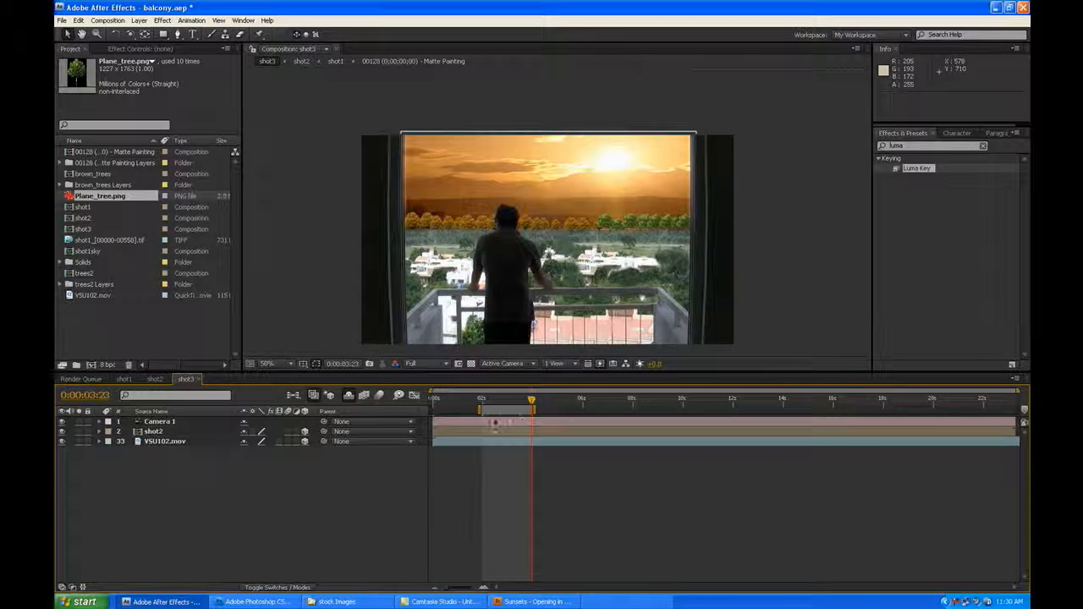
key(KP_0)
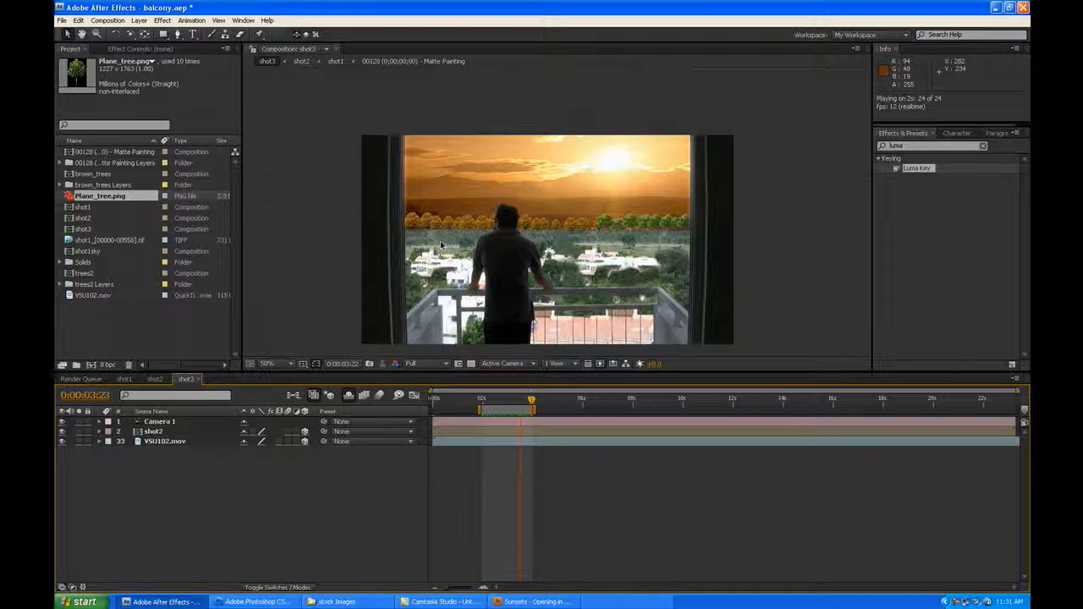
click(612, 495)
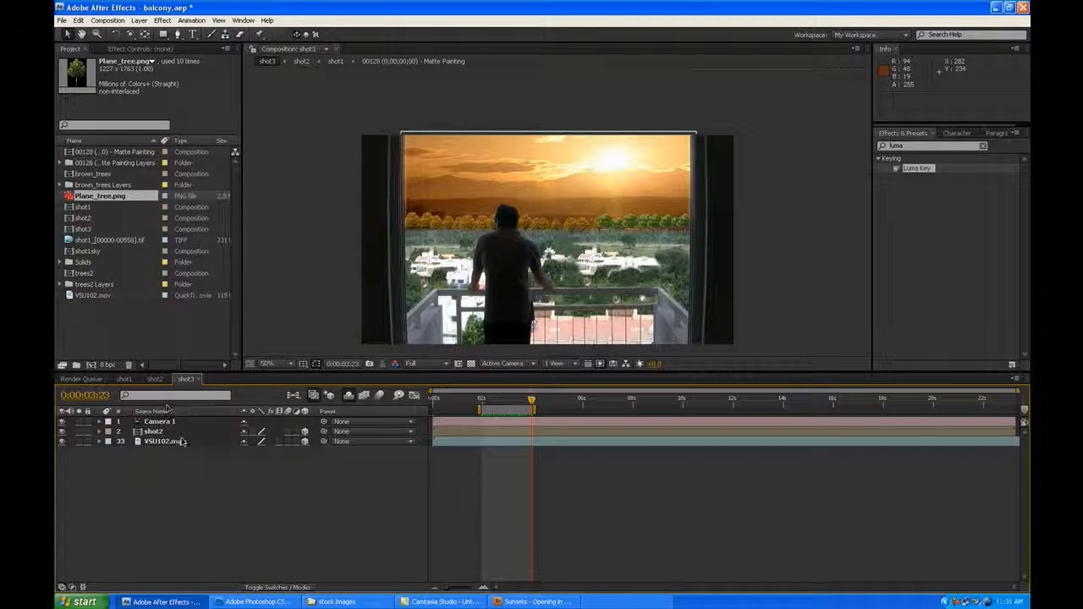
- Reveal the shy layers and pre-compose all brown_trees layers, 13 through 32, into a new composition named brown-tree
click(348, 395)
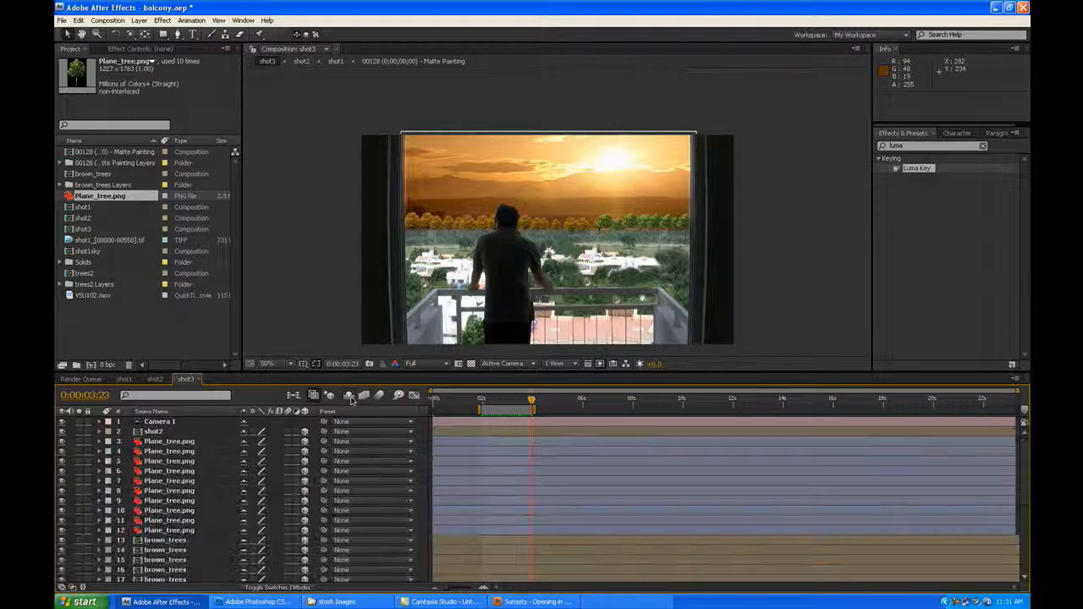
scroll(184, 500, down, 3)
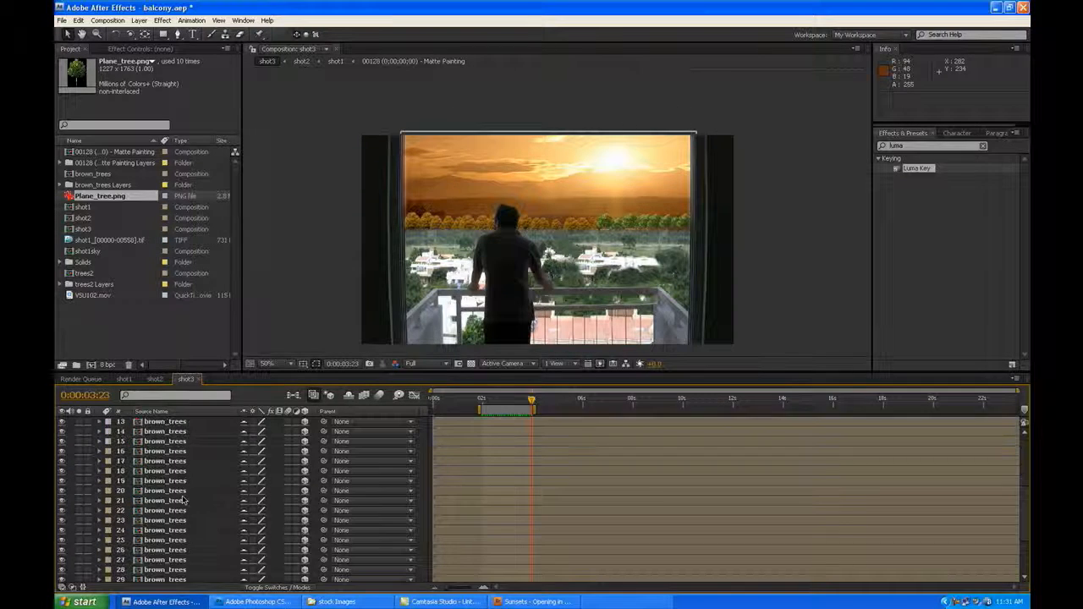
click(170, 451)
scroll(207, 501, down, 2)
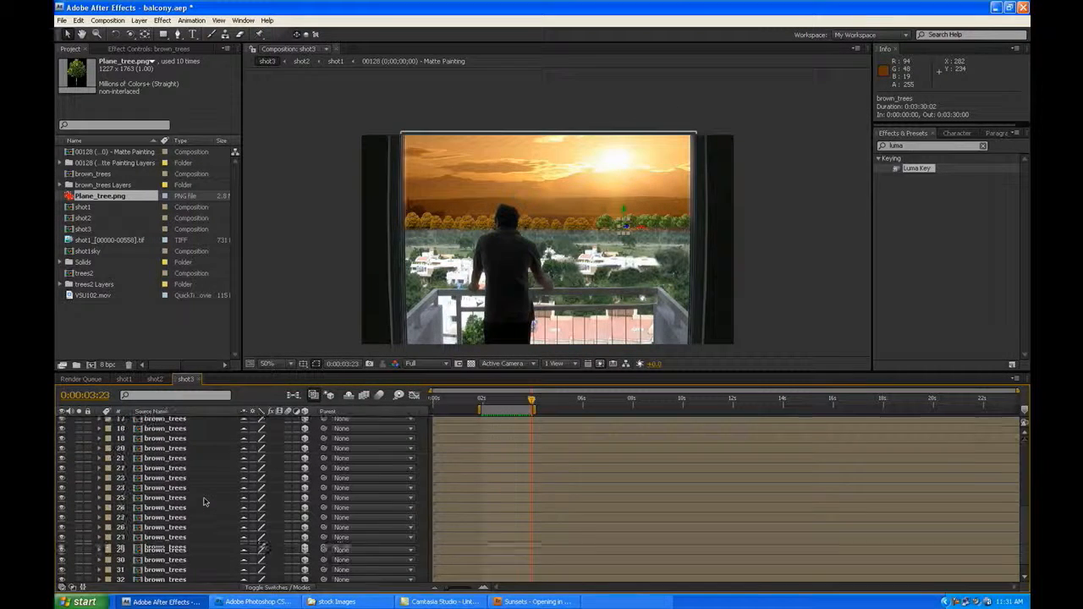
shift+click(193, 567)
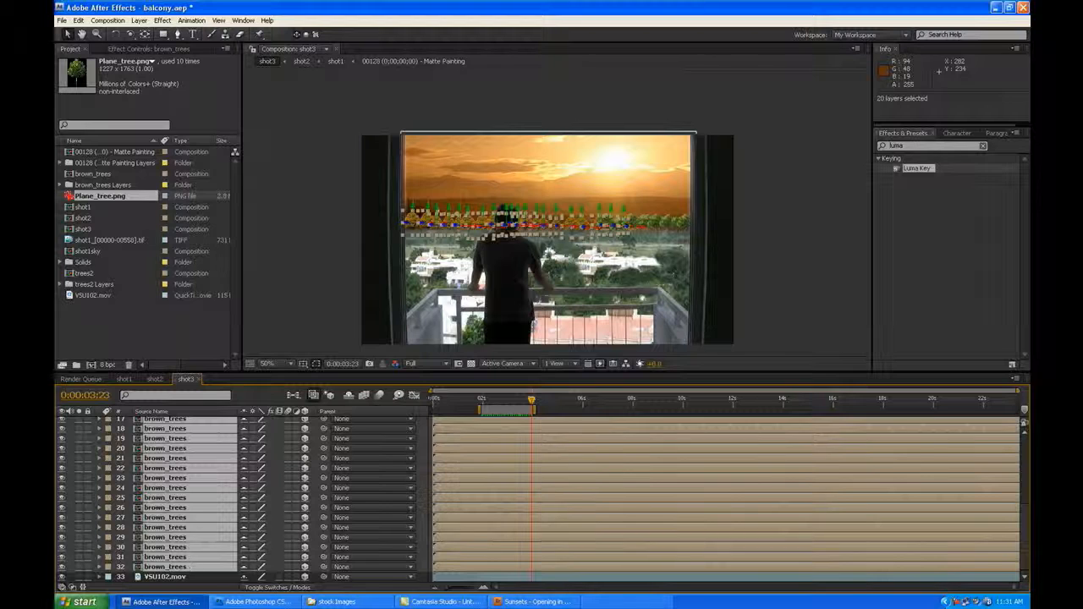
click(139, 20)
click(190, 356)
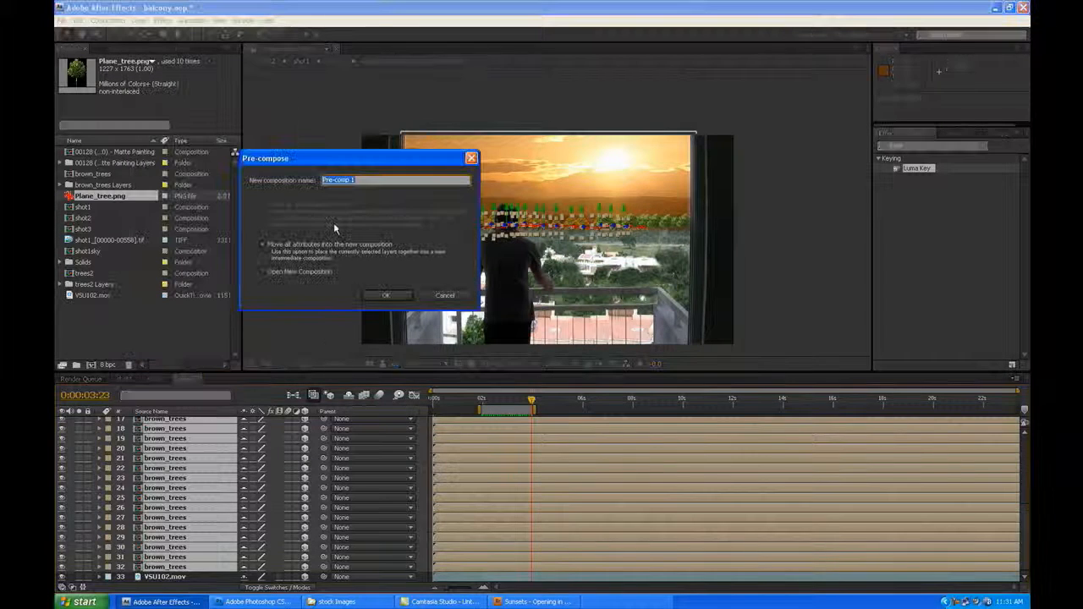
text(brwo)
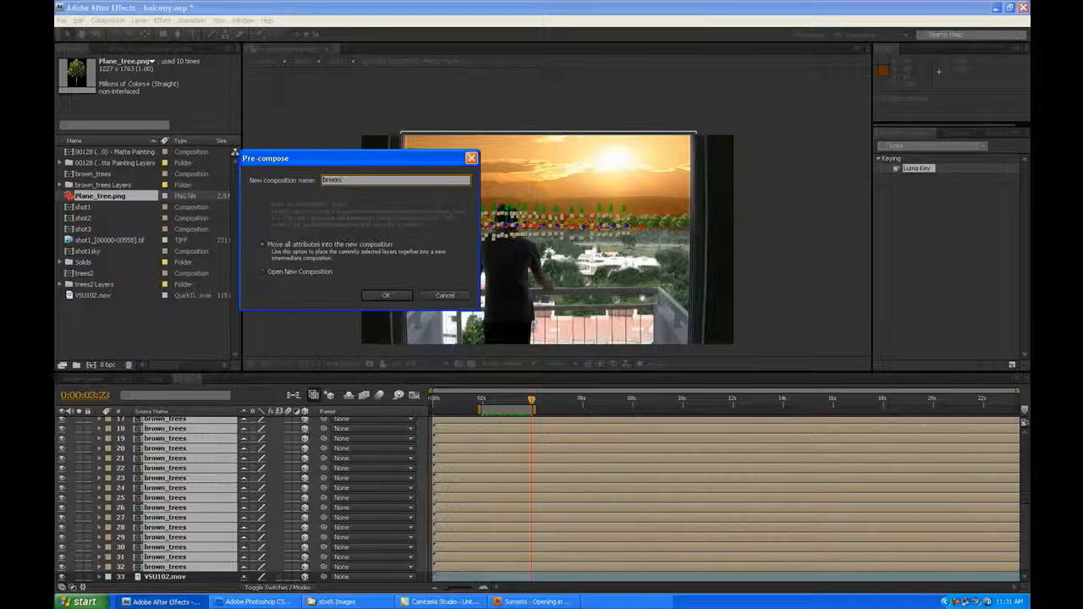
text(own-tree)
key(Return)
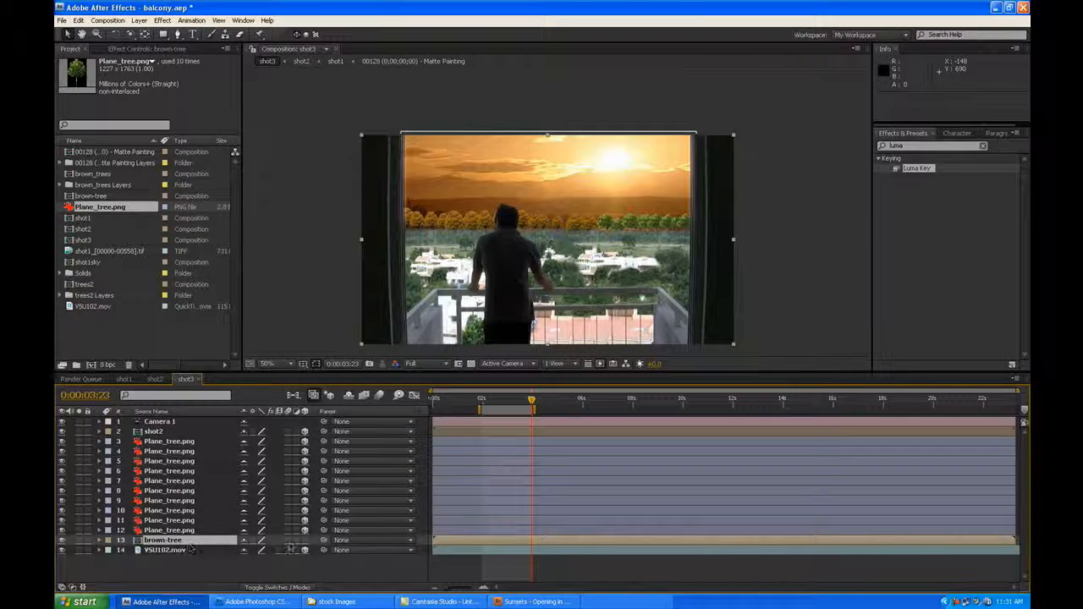
- Turn on Collapse Transformations for the brown-tree layer and apply the Turbulent Displace effect to it
click(252, 540)
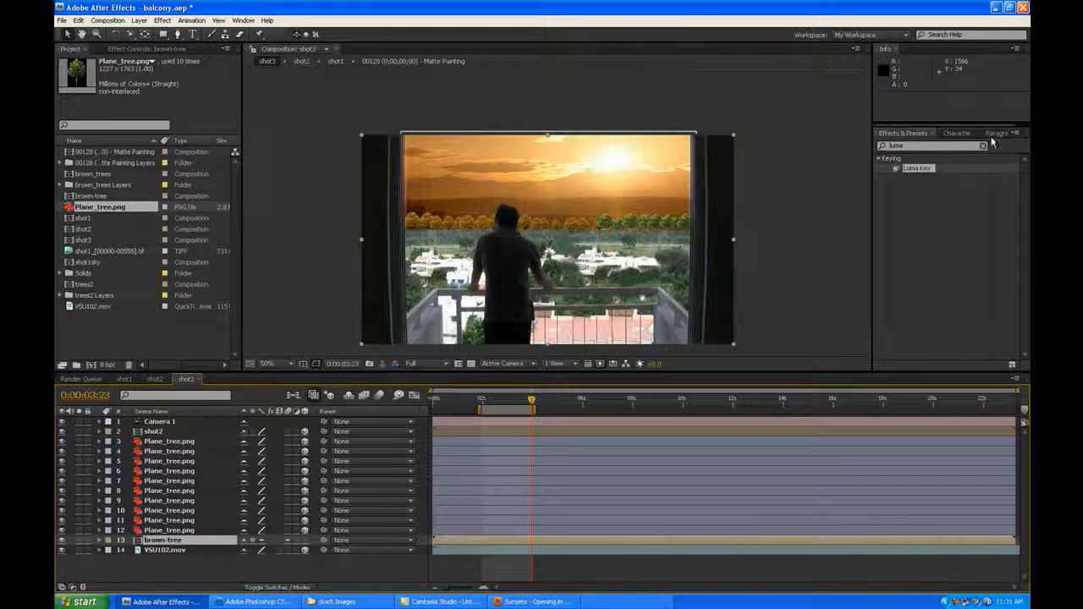
click(949, 145)
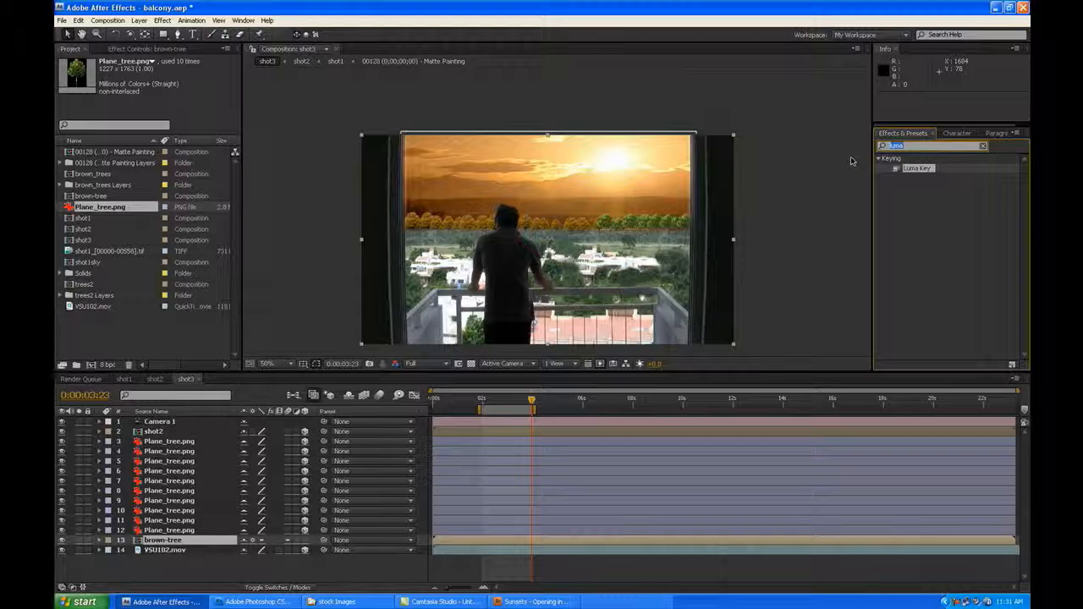
text(turbl)
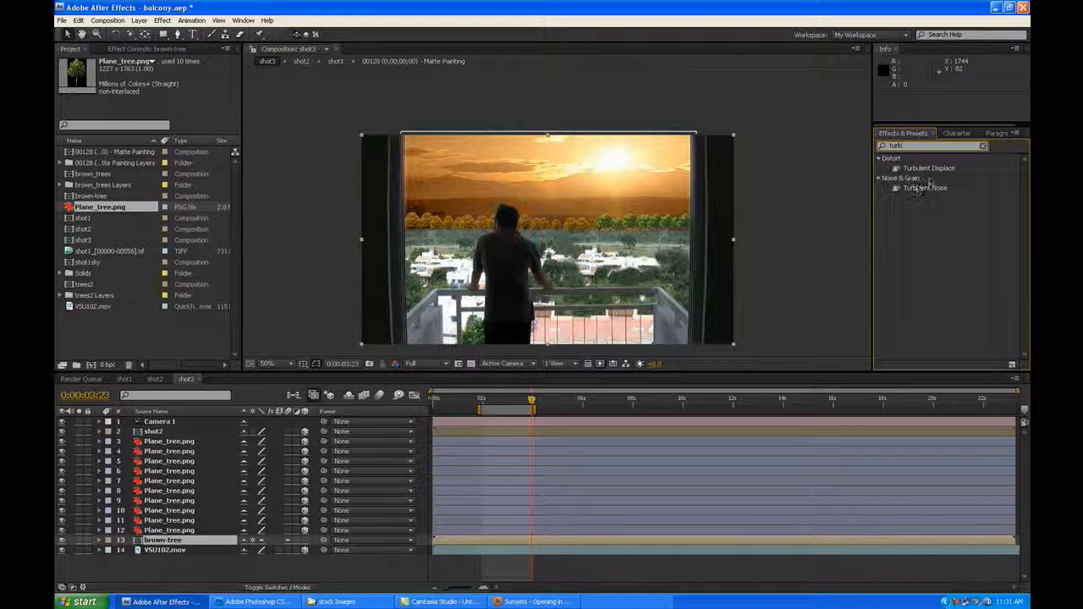
key(BackSpace)
click(929, 168)
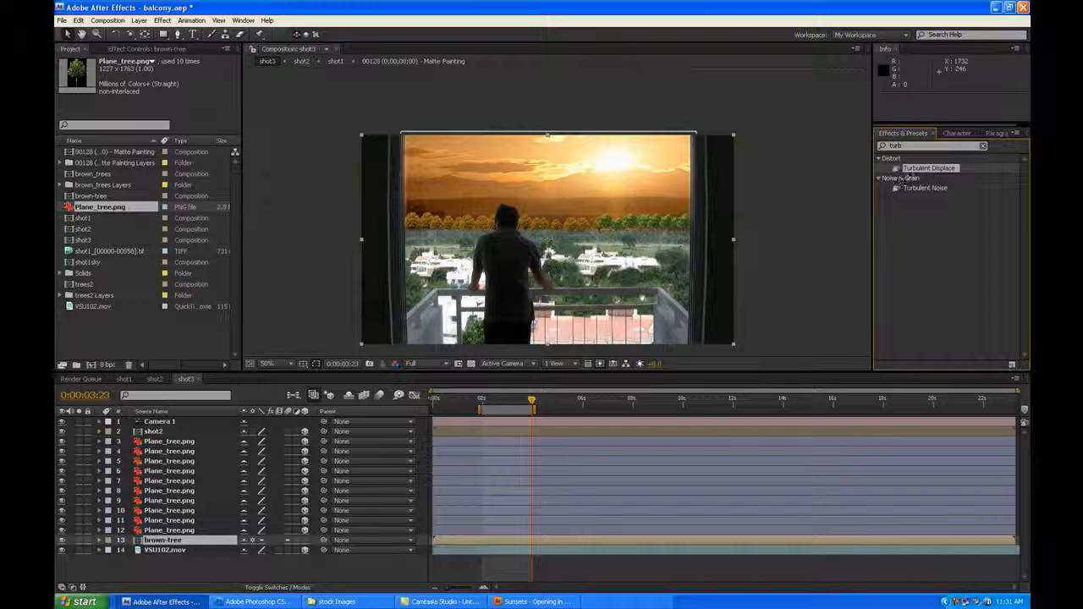
drag(904, 177, 589, 540)
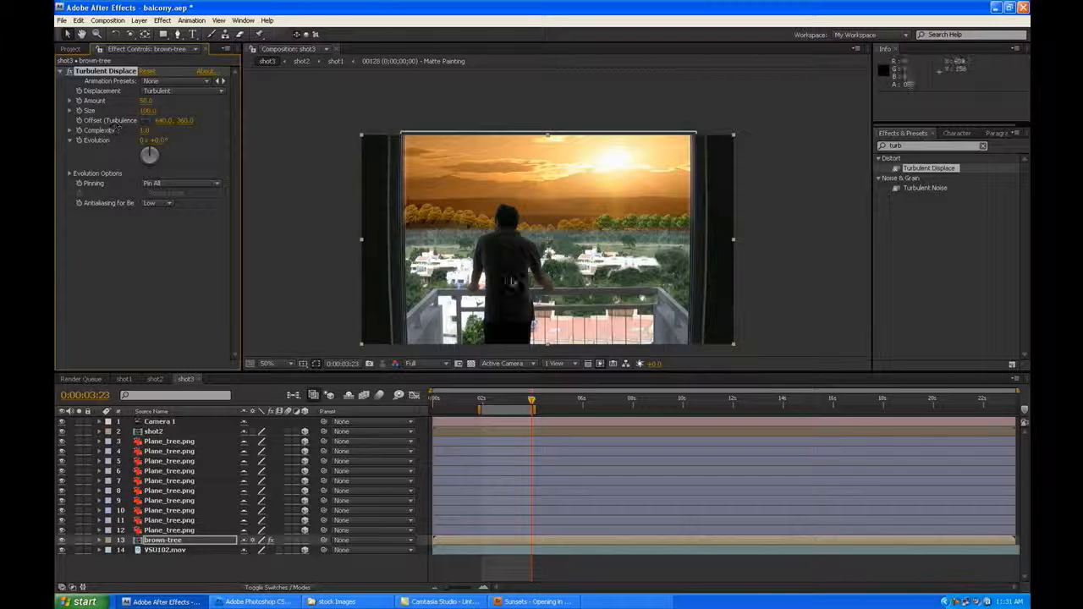
- Solo the brown-tree layer and scrub to 0:00:02:07 to check the displaced trees
drag(534, 404, 508, 403)
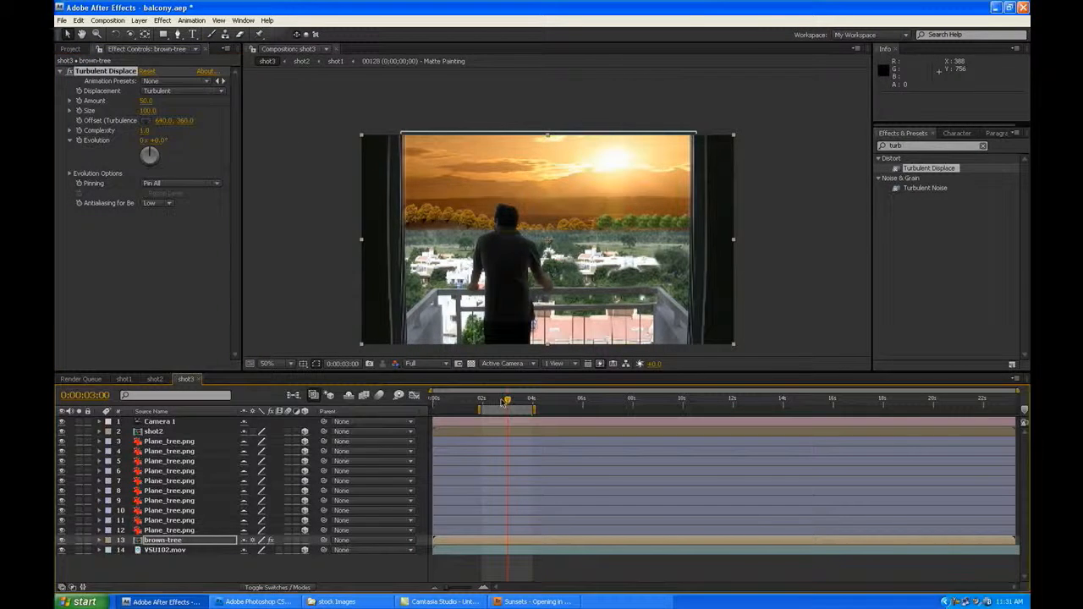
click(78, 540)
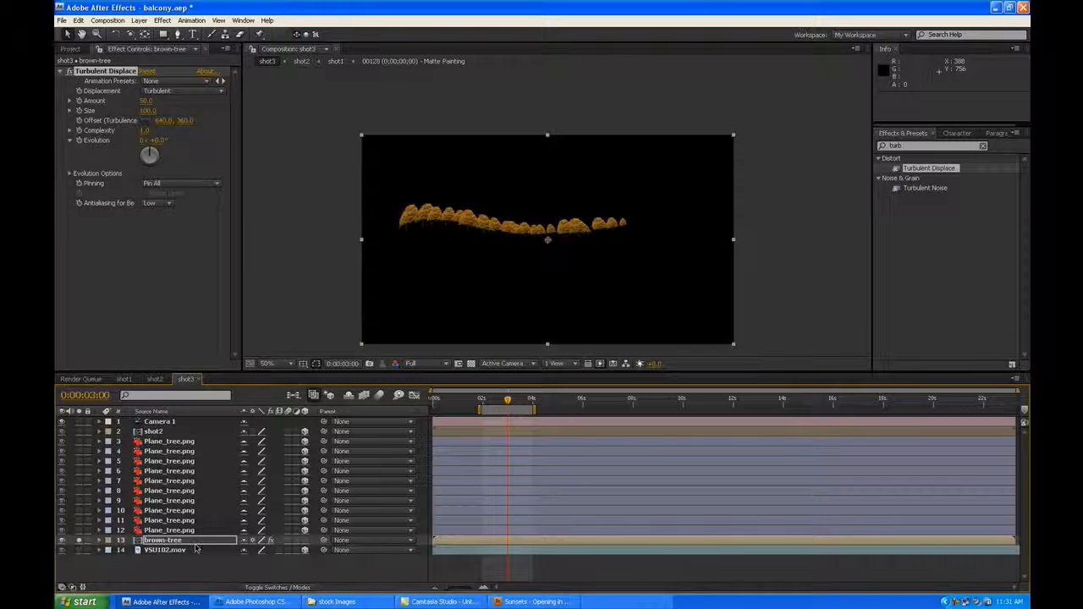
mouse_move(507, 403)
mouse_down()
mouse_move(484, 403)
mouse_move(520, 404)
mouse_up()
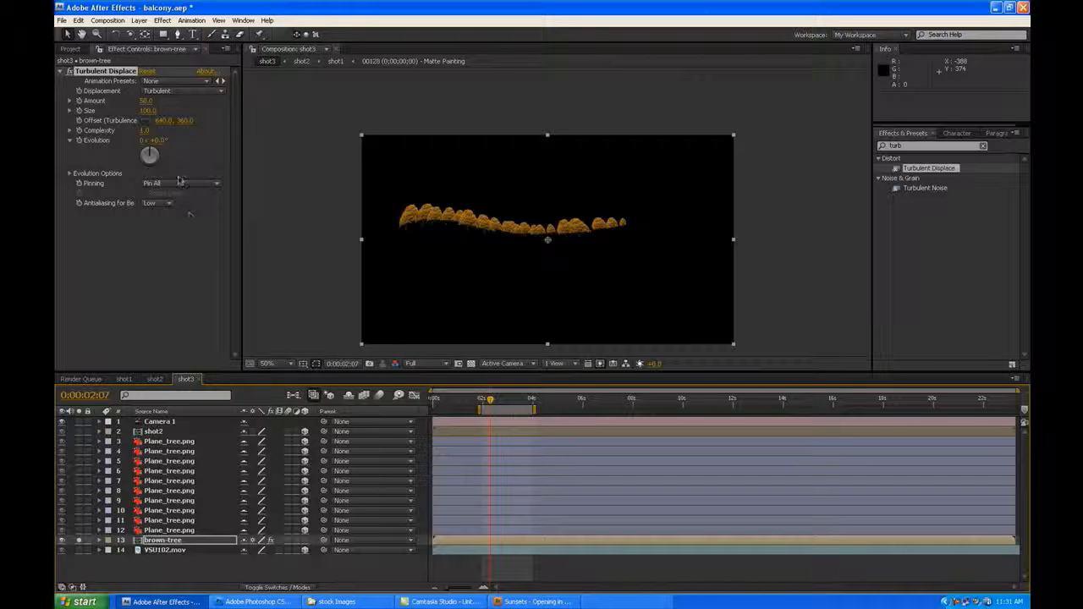
- Set Turbulent Displace on brown-tree to an Amount of 5 and a Size of 20, testing Evolution at 4°
mouse_move(150, 154)
mouse_down()
mouse_move(149, 169)
mouse_move(164, 165)
mouse_move(145, 150)
mouse_up()
click(149, 101)
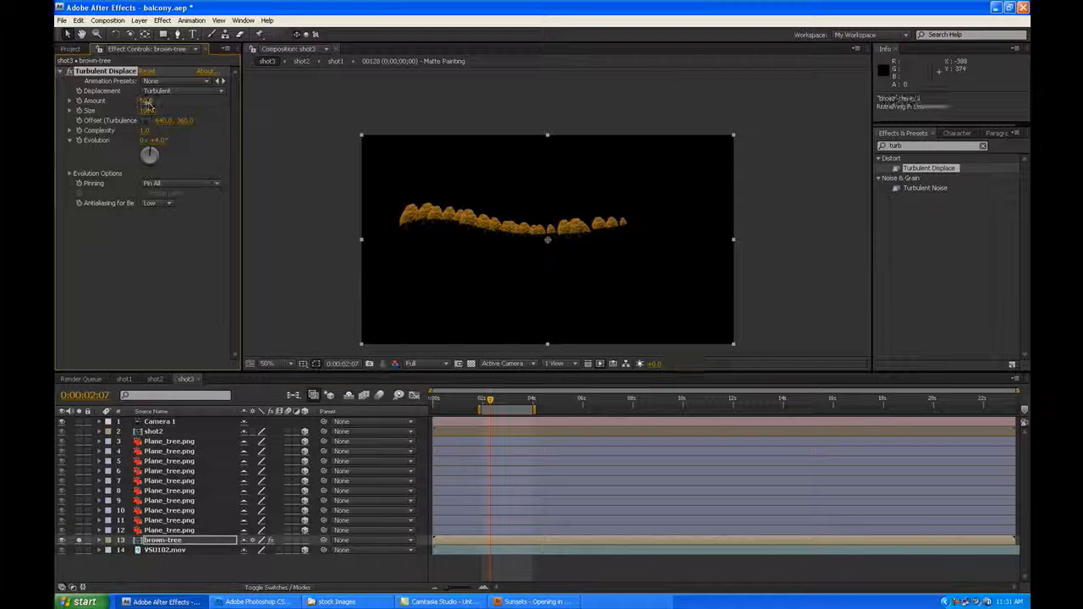
text(5)
click(153, 110)
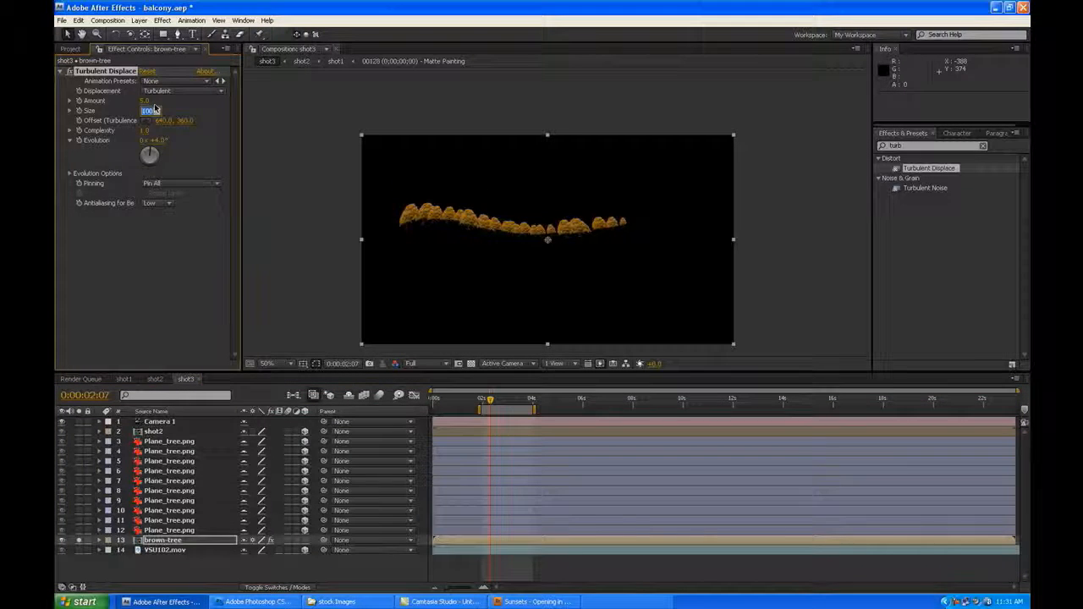
text(20)
key(Tab)
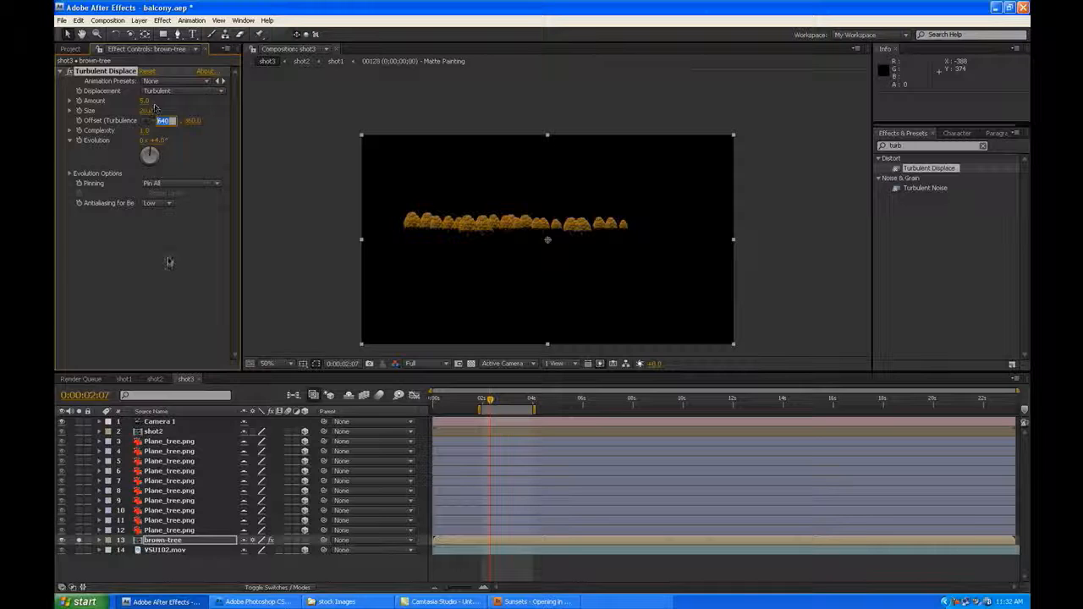
click(170, 263)
- Fine-tune the Turbulent Displace Amount and turn the Evolution dial back and forth, leaving it at -2°
mouse_move(150, 151)
mouse_down()
mouse_move(159, 157)
mouse_move(144, 167)
mouse_move(137, 157)
mouse_move(148, 171)
mouse_up()
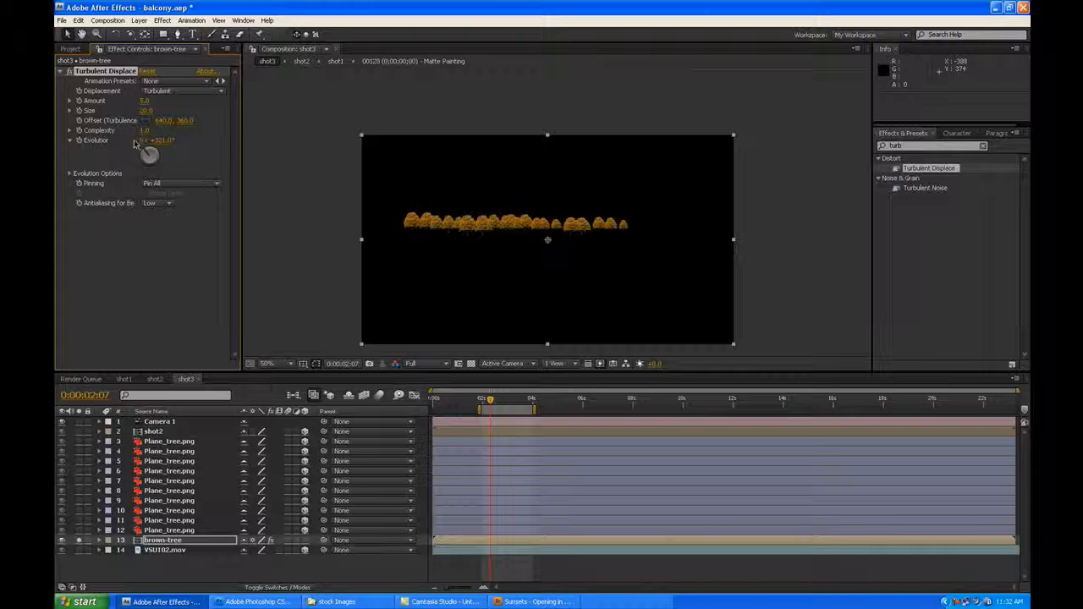
click(149, 101)
key(Return)
mouse_move(169, 154)
mouse_down()
mouse_move(180, 165)
mouse_move(144, 149)
mouse_move(153, 147)
mouse_up()
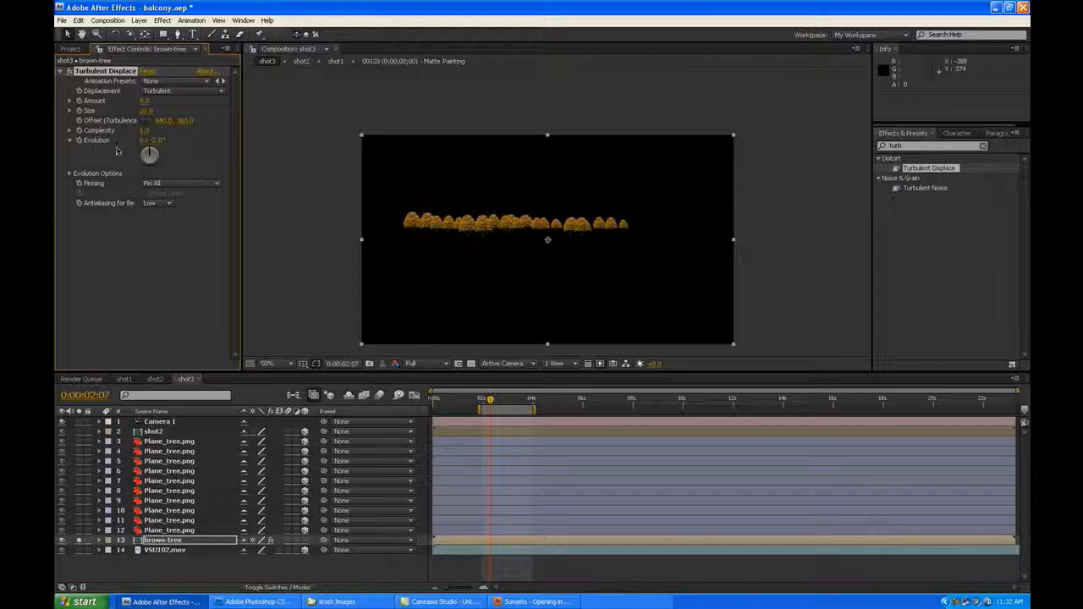
- Drive brown-tree's Turbulent Displace Evolution with the expression time*100 and scrub to 0:00:02:19 to check the motion
alt+click(79, 141)
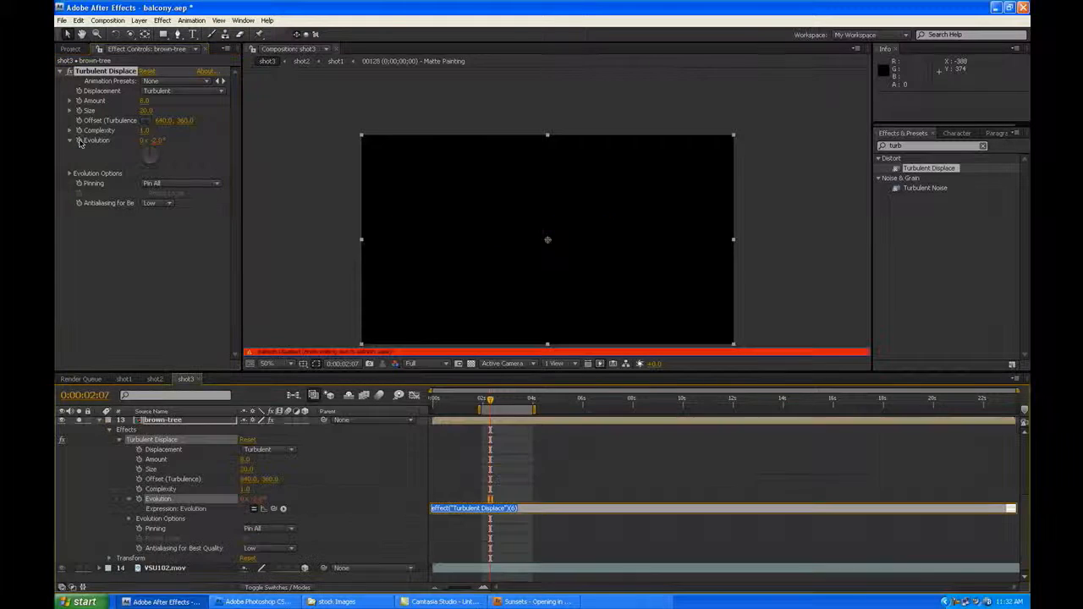
text(time*100)
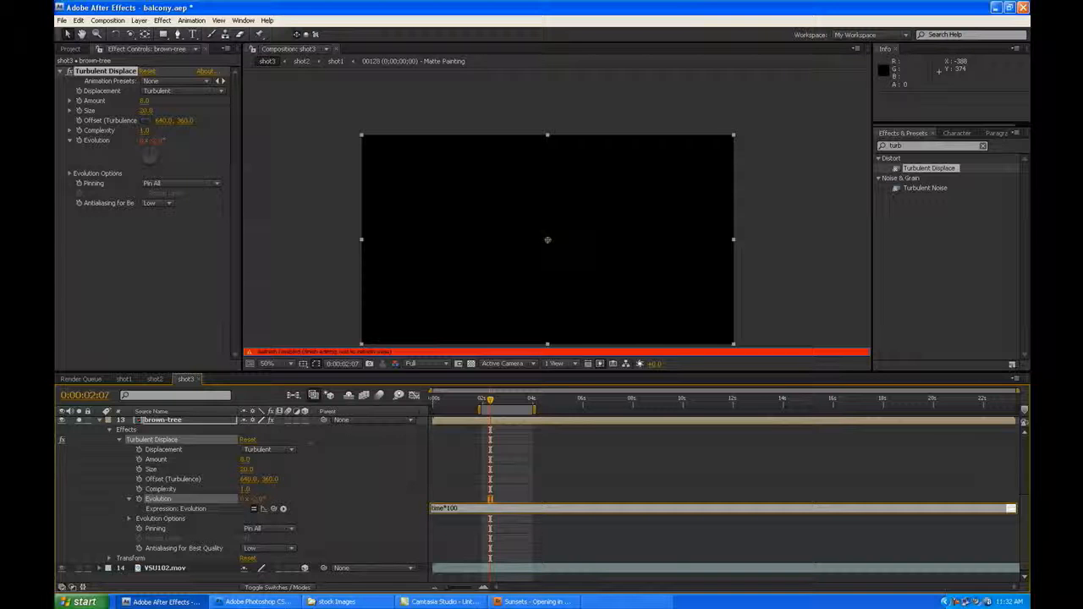
click(469, 468)
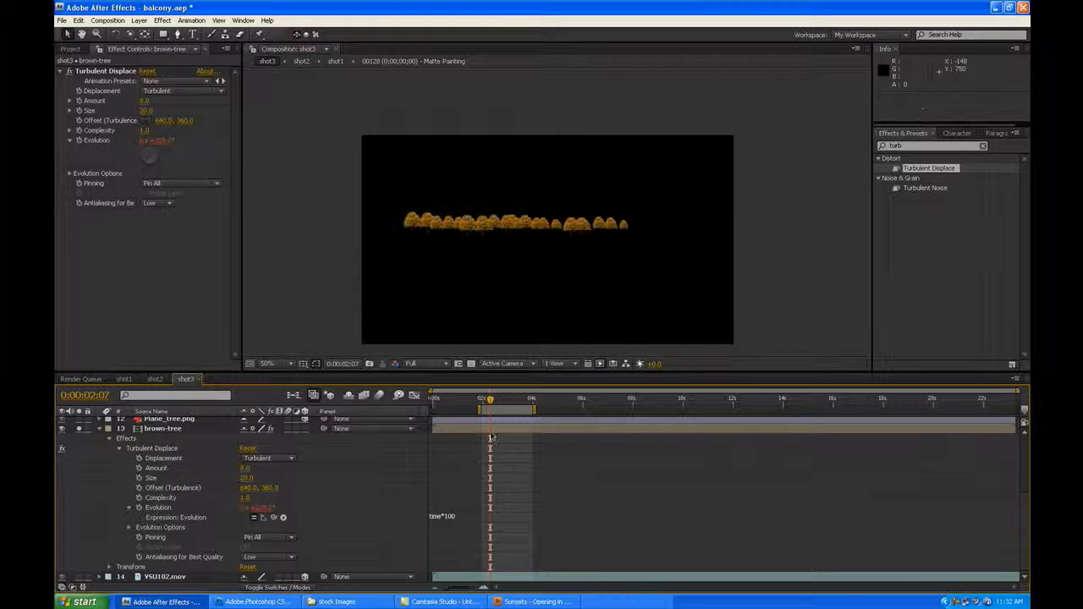
mouse_move(491, 402)
mouse_down()
mouse_move(526, 403)
mouse_move(491, 402)
mouse_move(502, 402)
mouse_up()
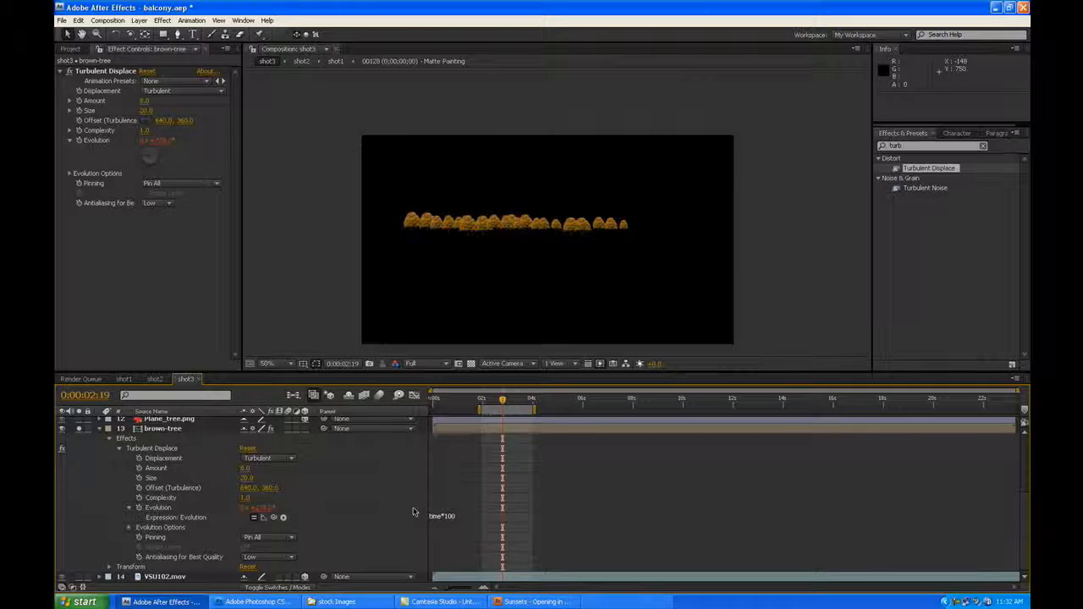
- Collapse the brown-tree layer's properties, unsolo it, and run a RAM preview of the full shot3 composite
click(99, 429)
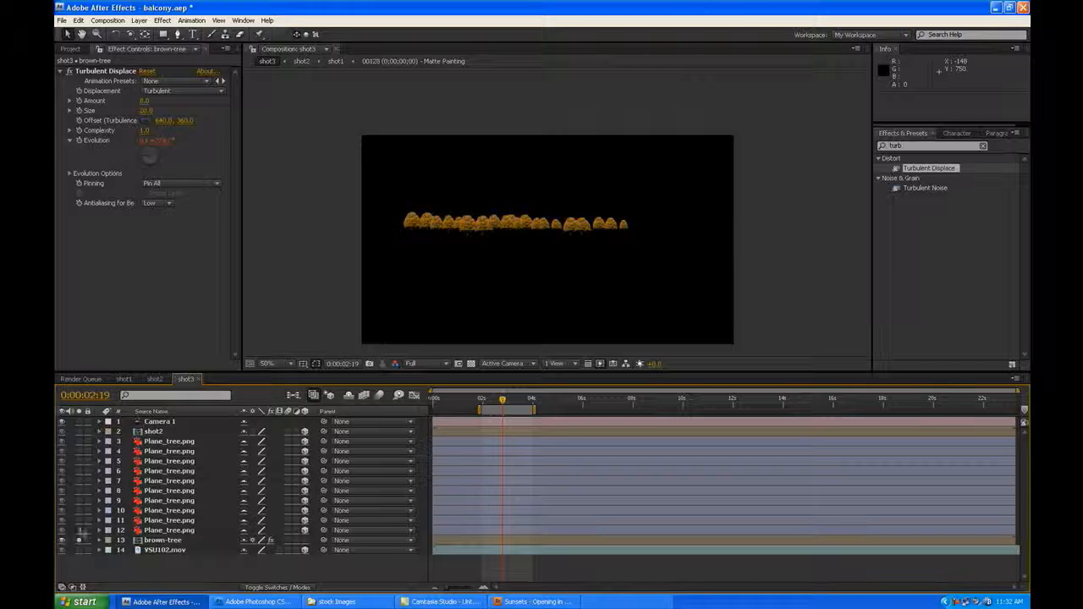
click(78, 540)
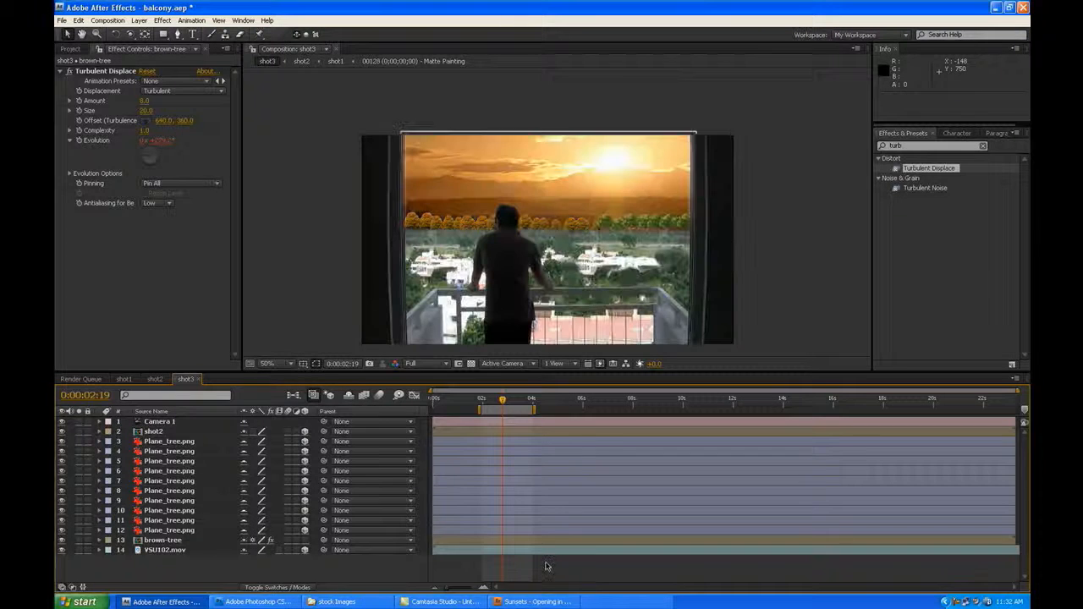
key(KP_0)
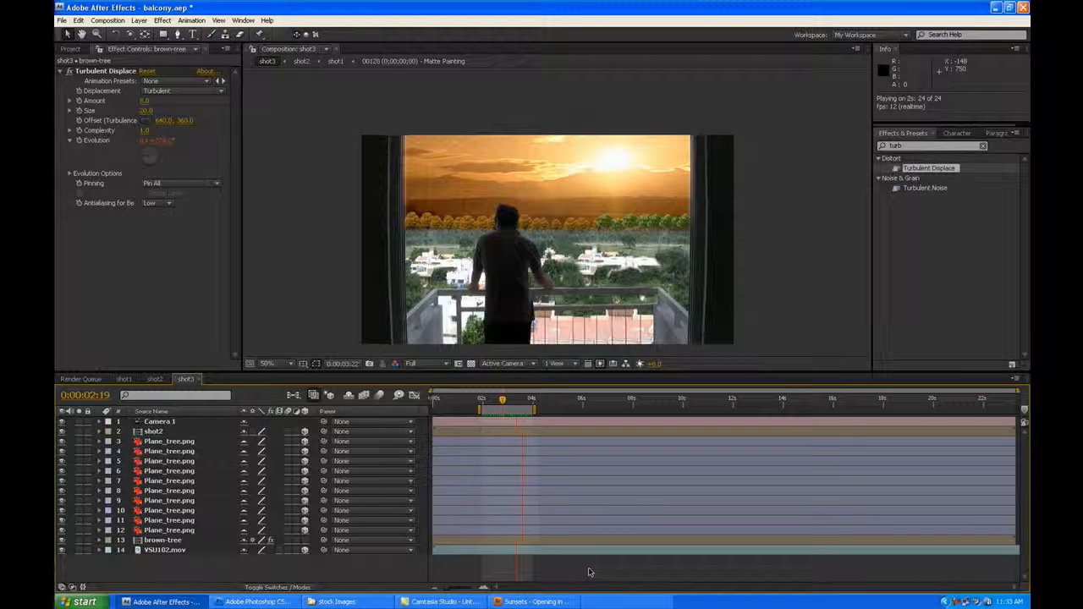
key(space)
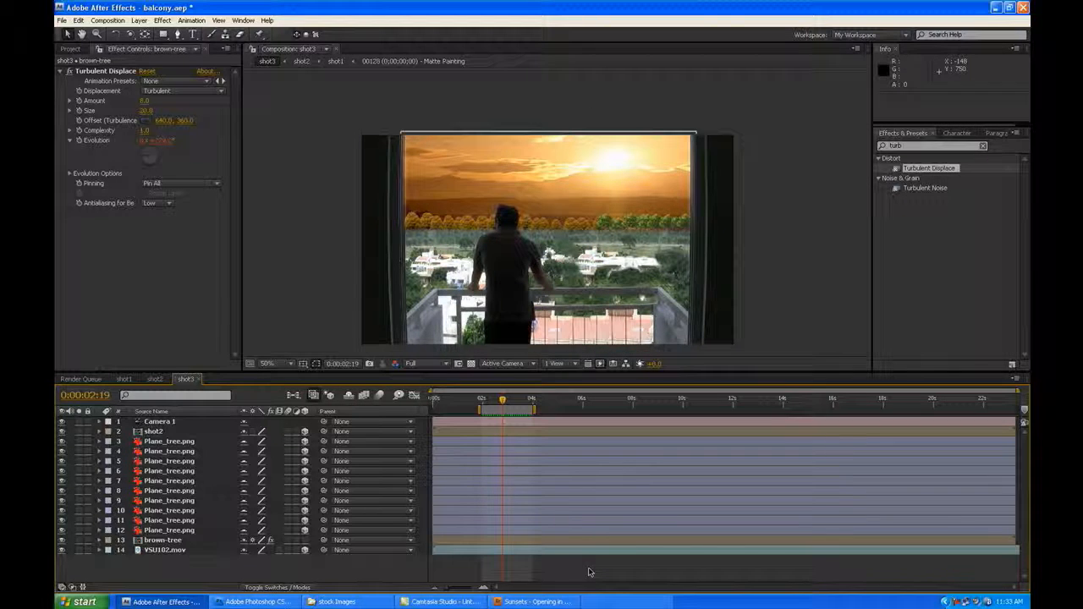
- Pre-compose the ten Plane_tree.png layers, moving all attributes into a new composition named green
click(190, 442)
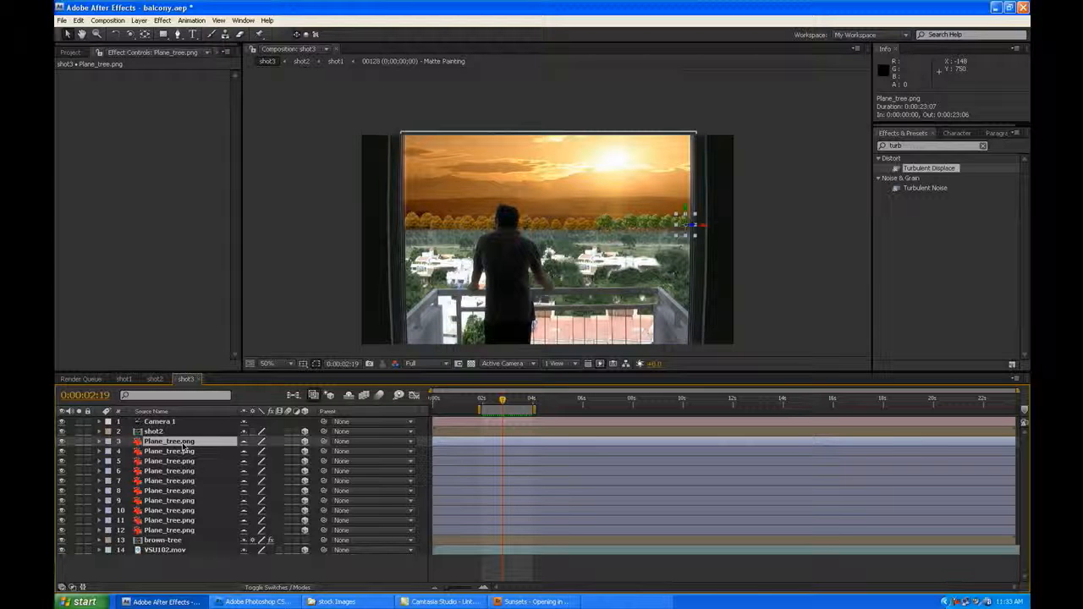
shift+click(199, 530)
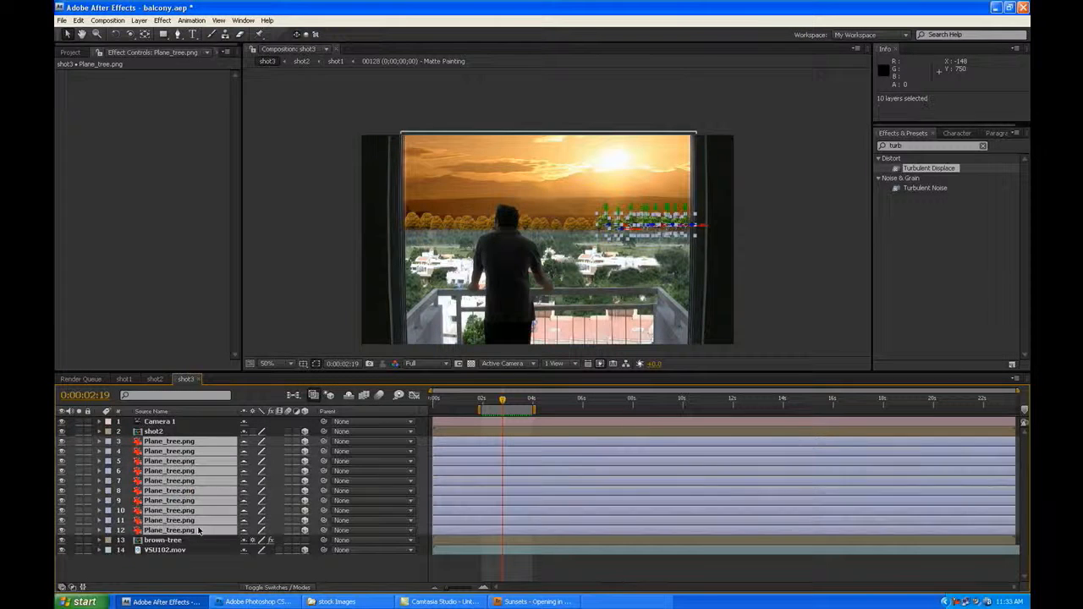
click(139, 20)
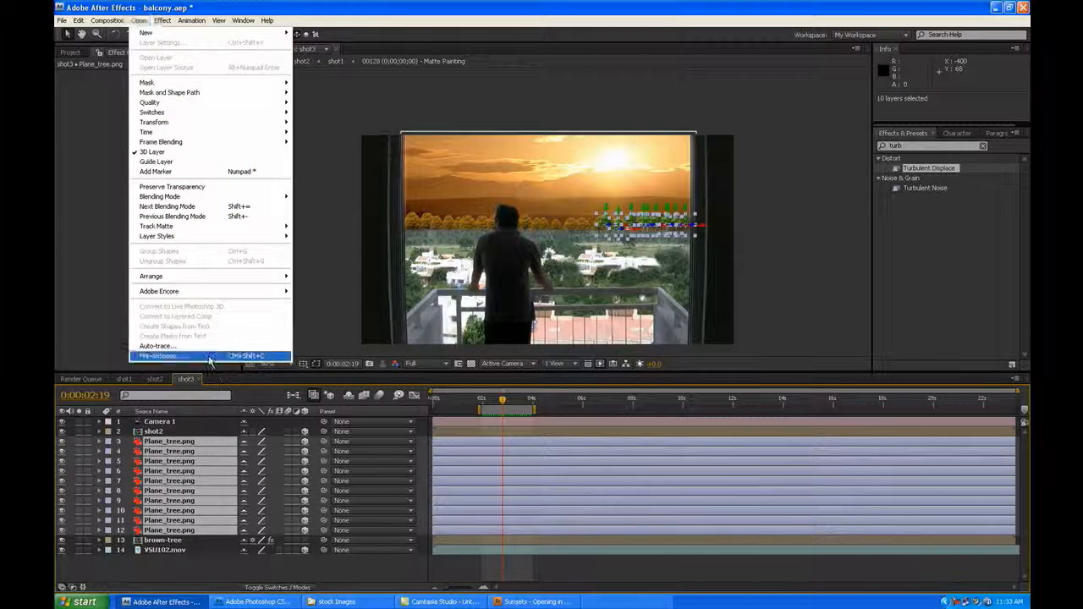
click(208, 354)
text(green)
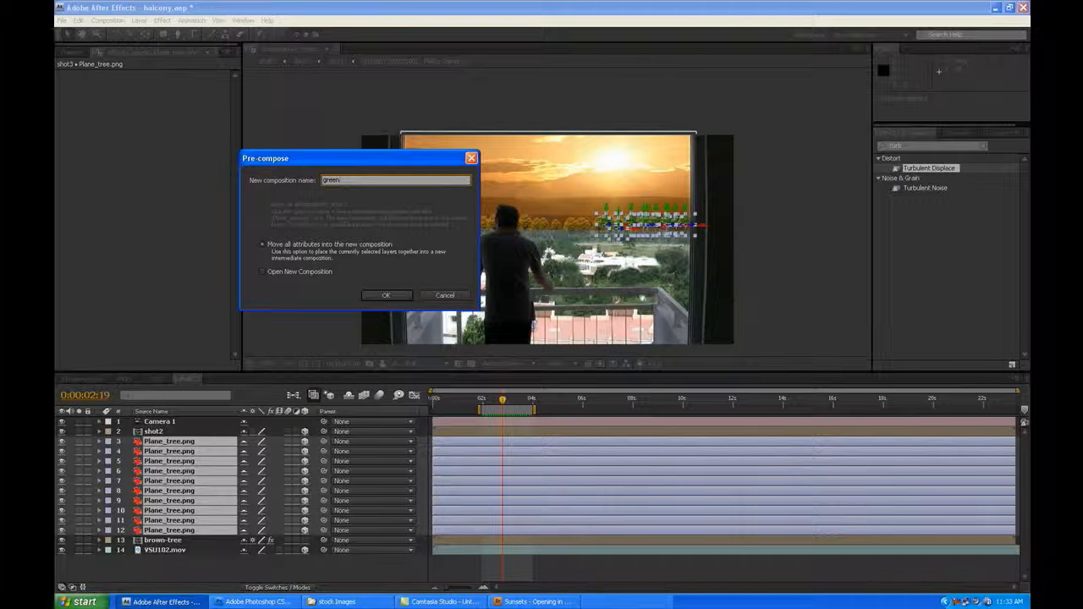
- Pre-compose the selected Plane_tree.png layers as greentrees and enable collapse transformations on the new layer
text(trees)
key(Return)
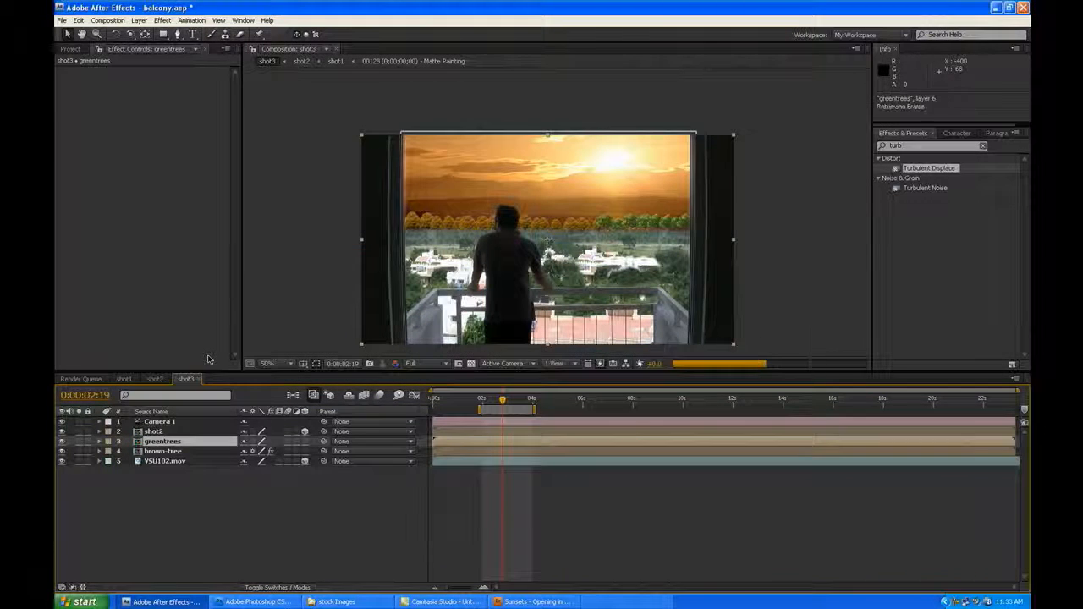
click(253, 442)
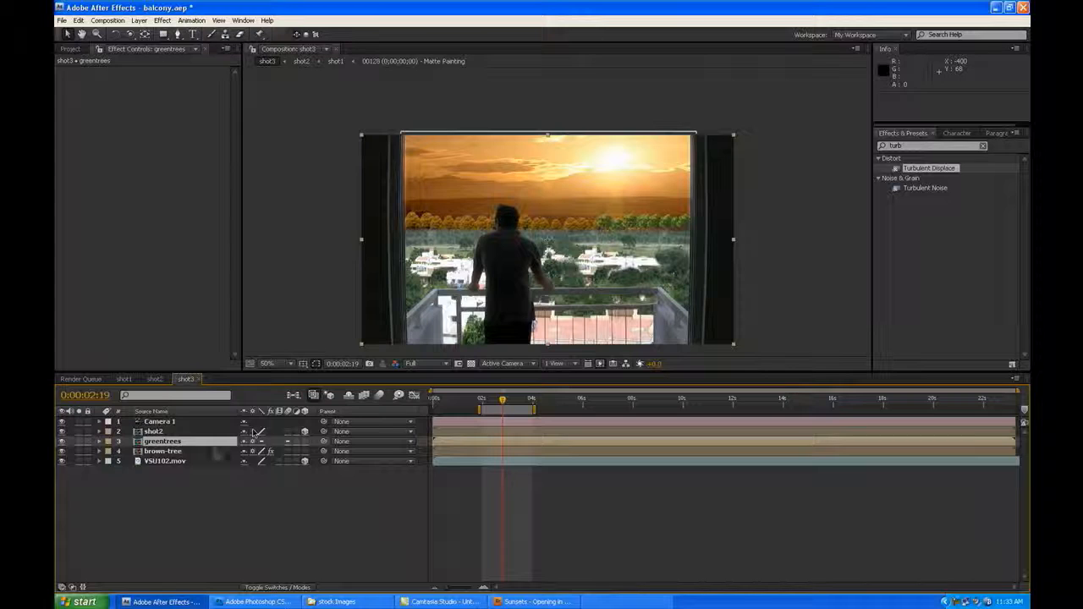
- Copy the Turbulent Displace effect from the brown-tree layer onto the greentrees layer
click(162, 451)
click(98, 72)
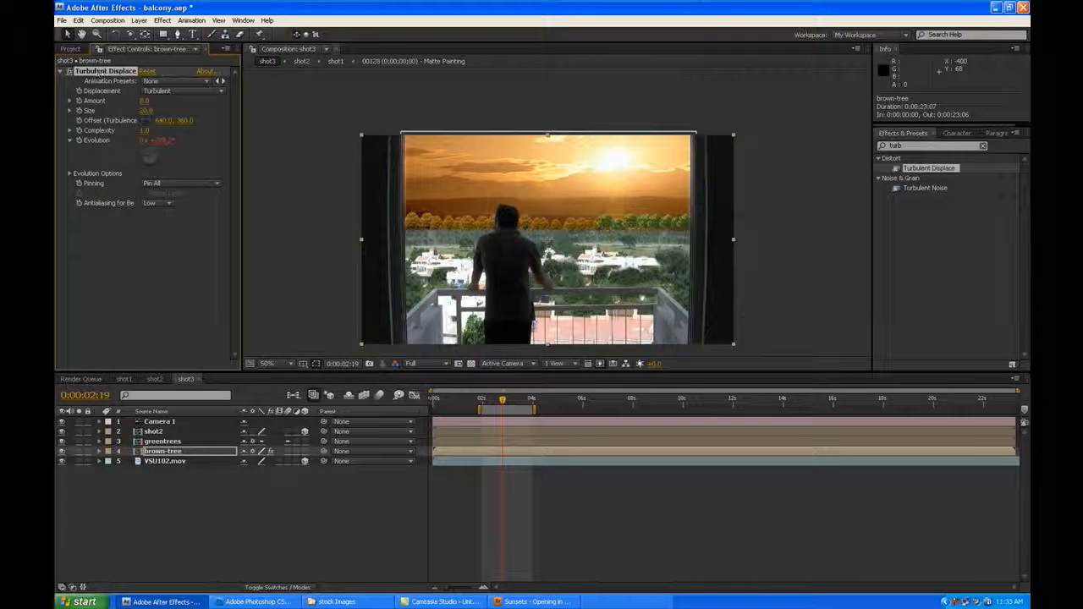
click(173, 441)
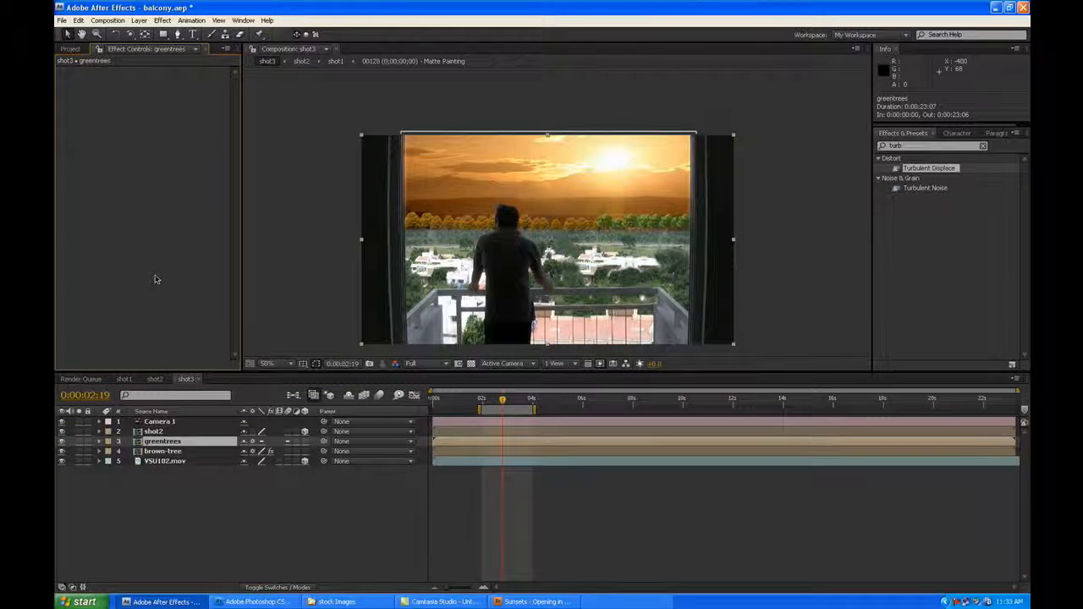
key(ctrl+v)
click(650, 551)
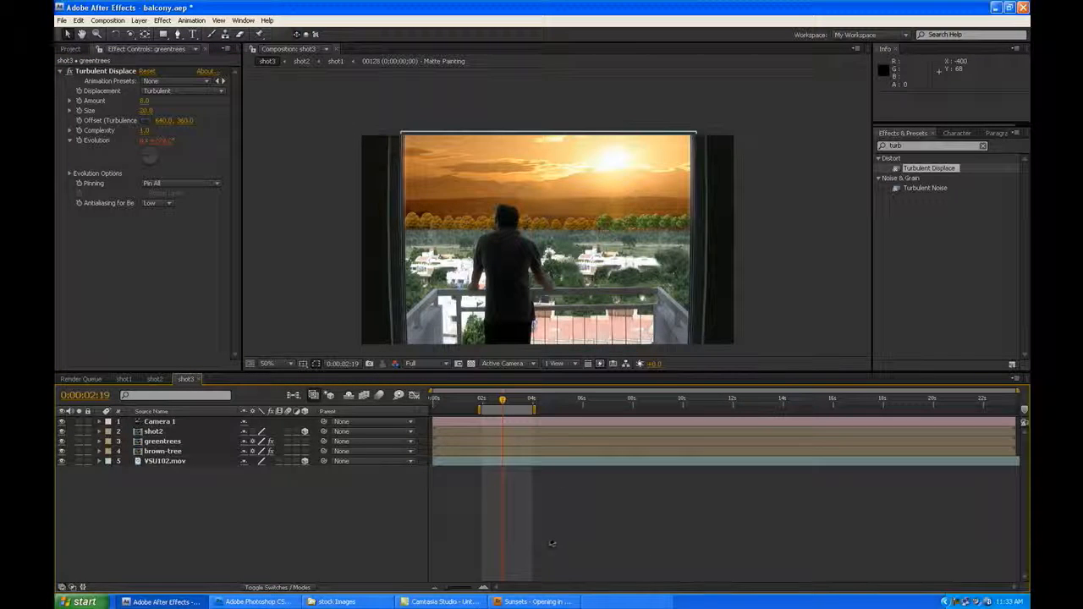
- Preview the work area to check the displacement motion of the trees
click(525, 400)
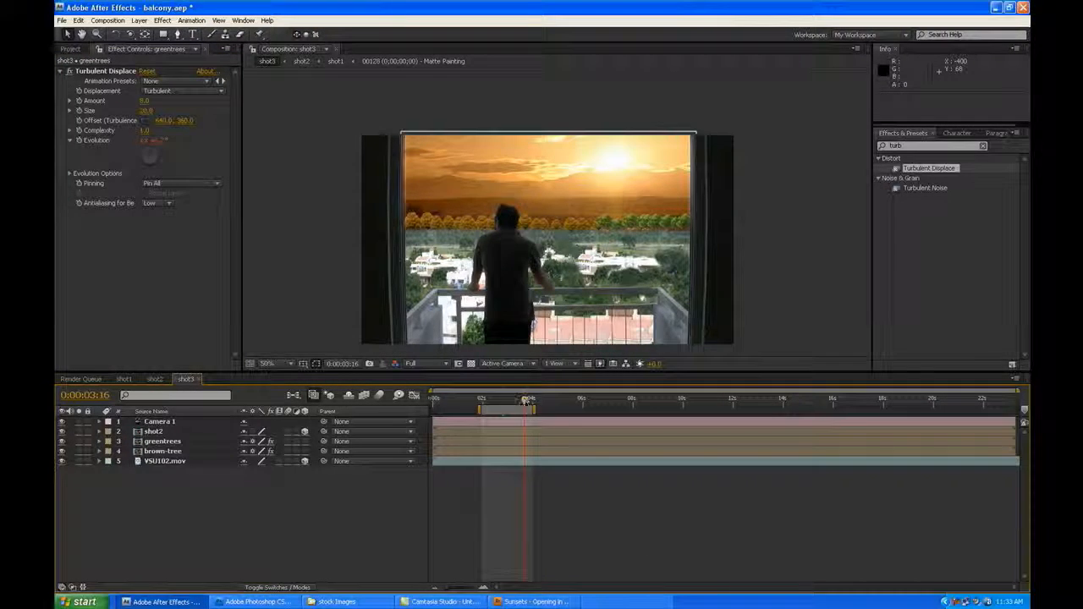
key(KP_0)
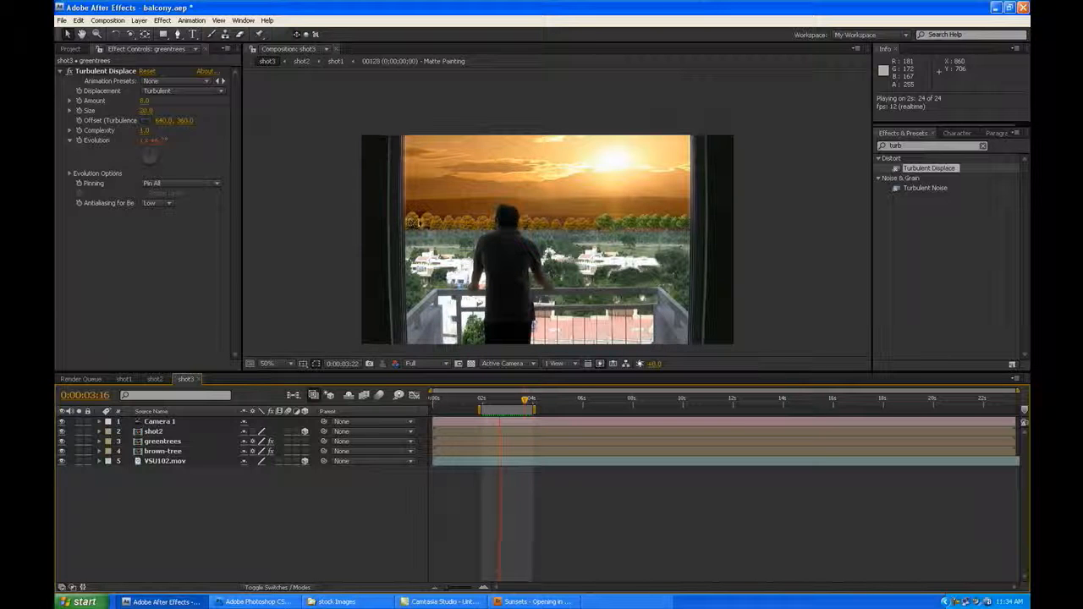
key(space)
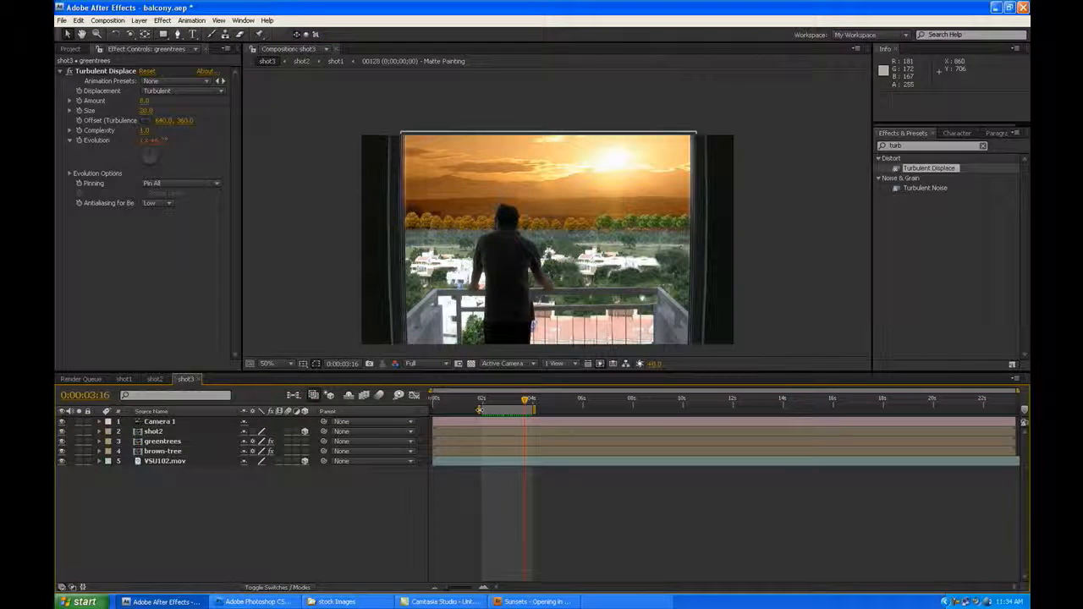
- Enable time remapping on the VSU102.mov layer with the current time at the start of the composition
click(201, 463)
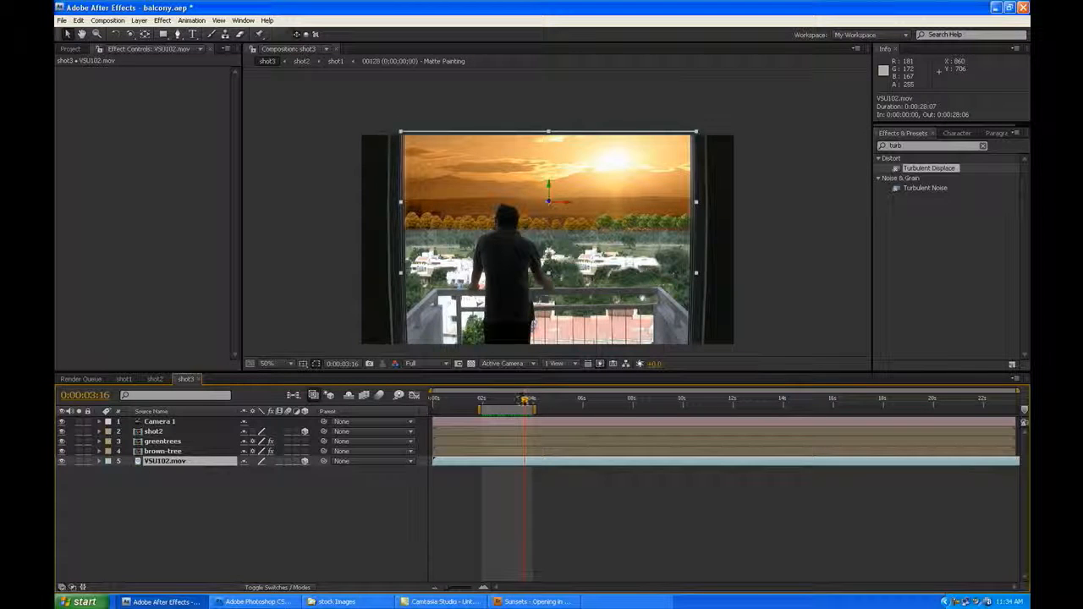
drag(525, 401, 433, 401)
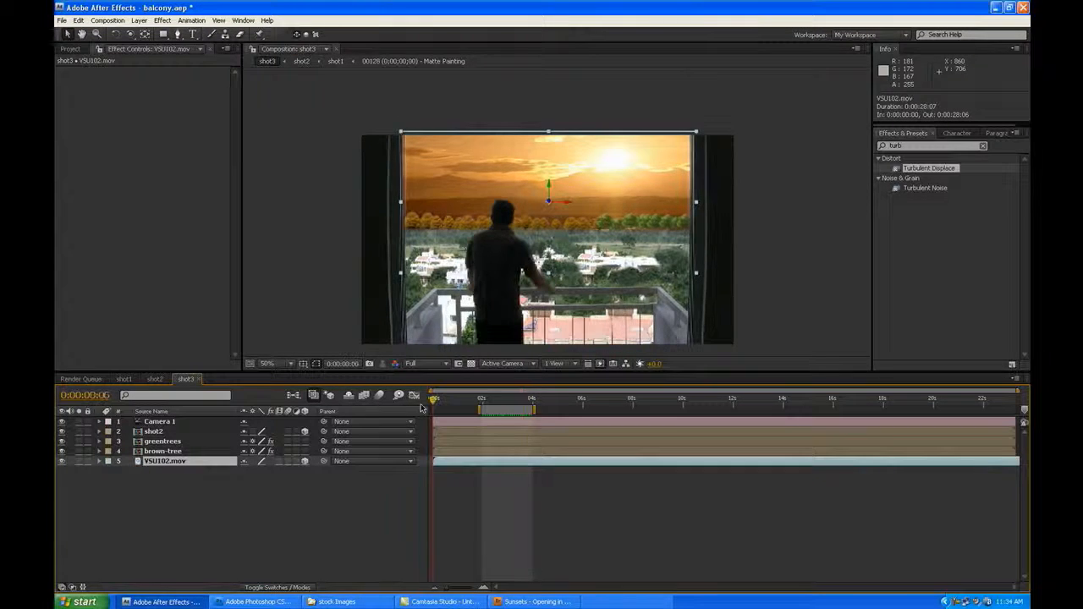
right_click(180, 465)
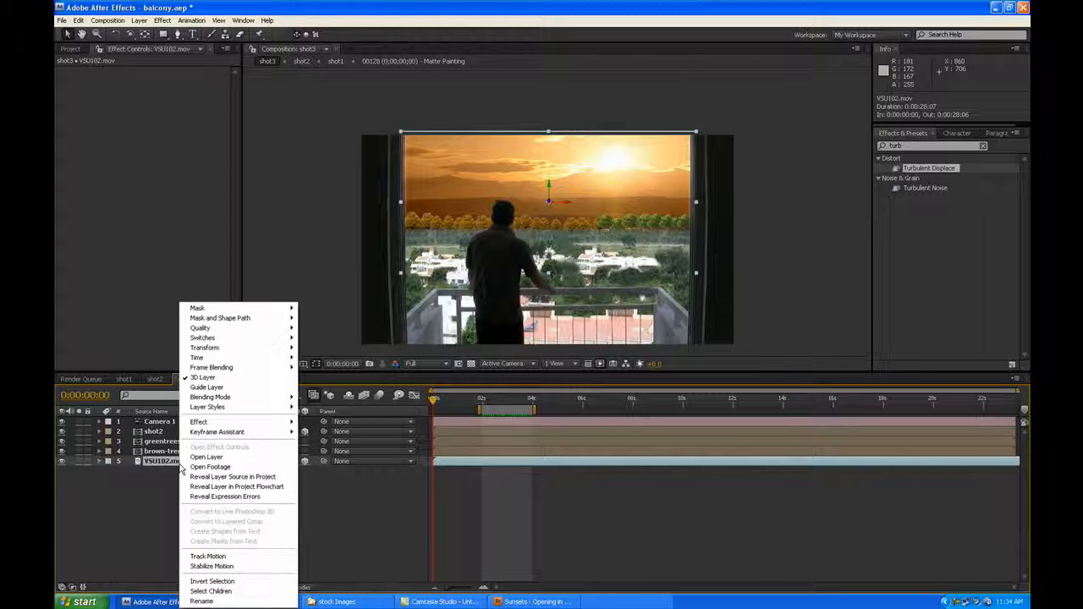
mouse_move(254, 359)
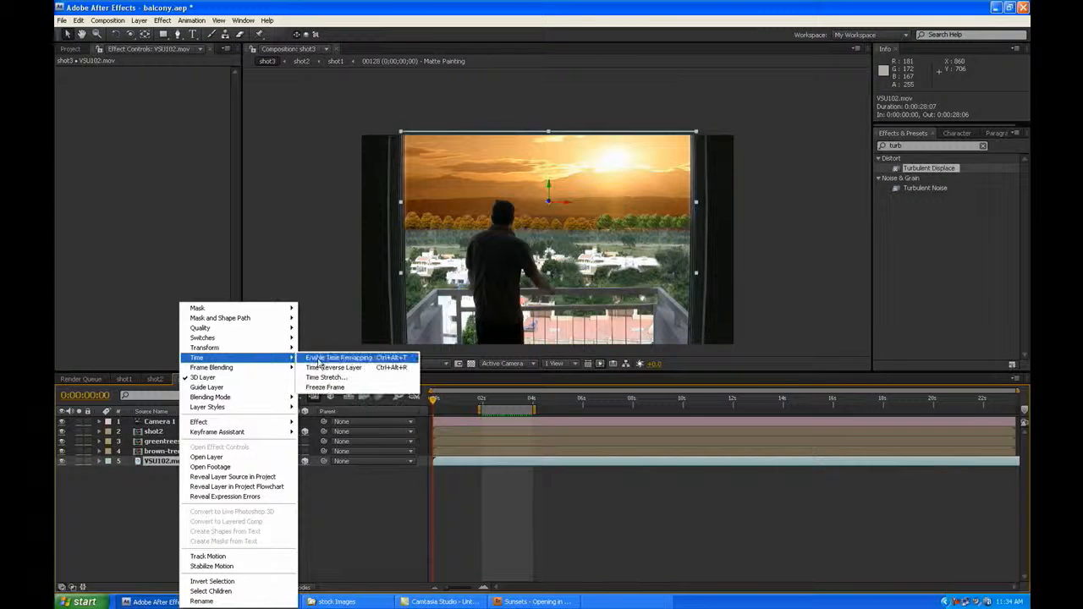
click(319, 359)
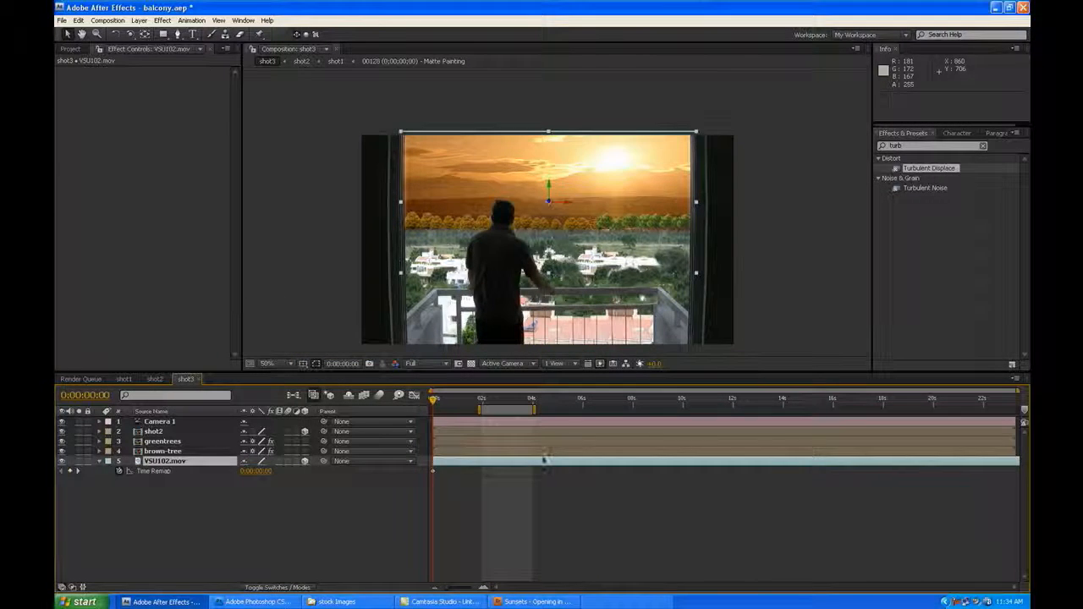
- Add a Time Remap keyframe at 0:00:12:00 on VSU102.mov and move it to about 0:00:23:12 to slow the footage
drag(434, 403, 734, 426)
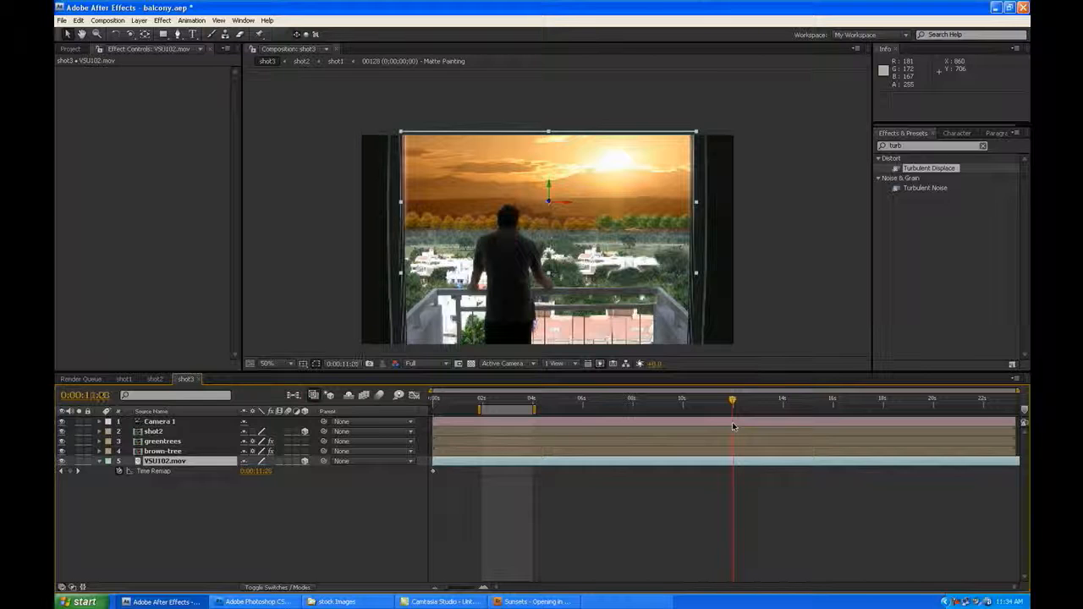
click(70, 472)
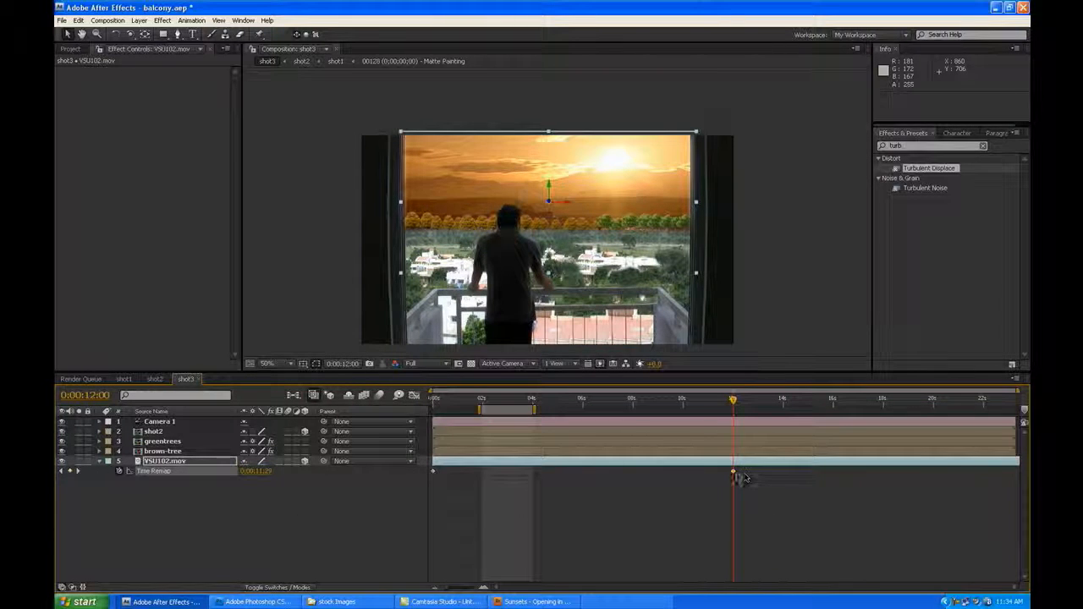
drag(734, 472, 1023, 478)
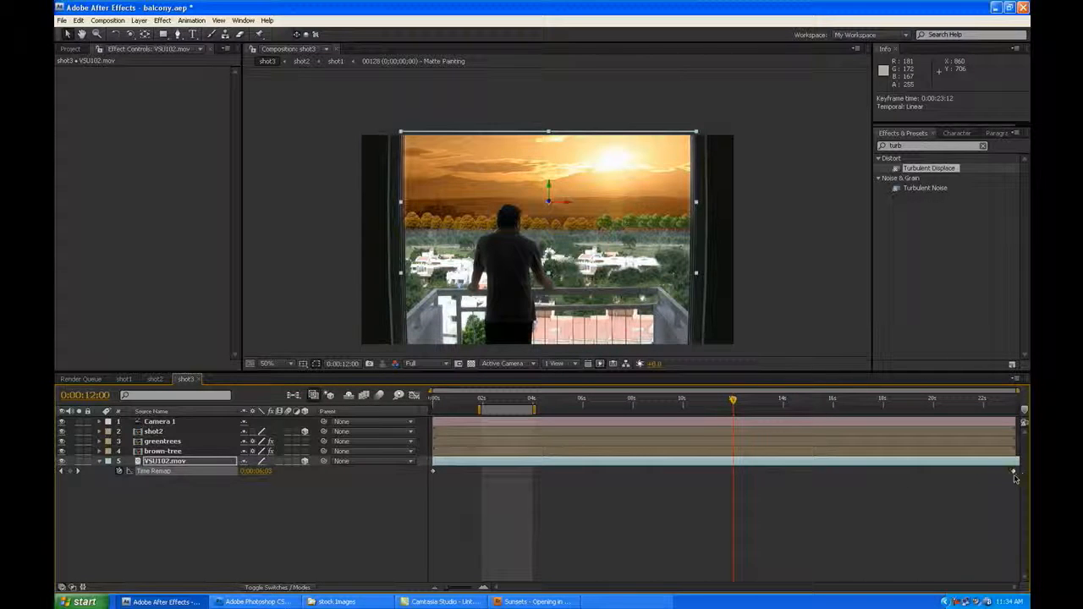
- Preview the work area with the slowed sky footage and save the project
click(709, 538)
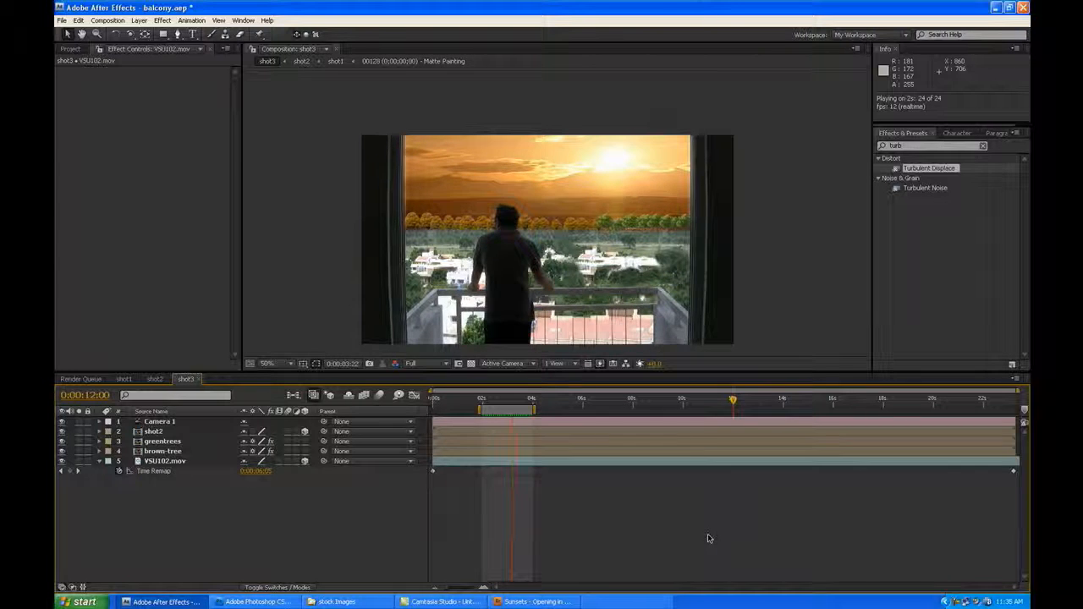
key(space)
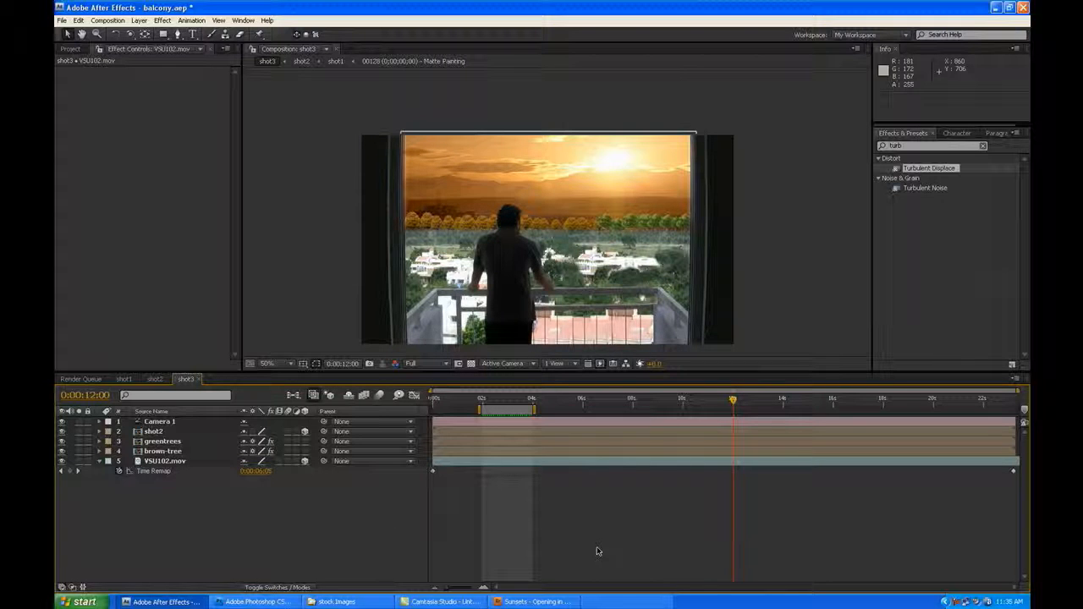
key(ctrl+s)
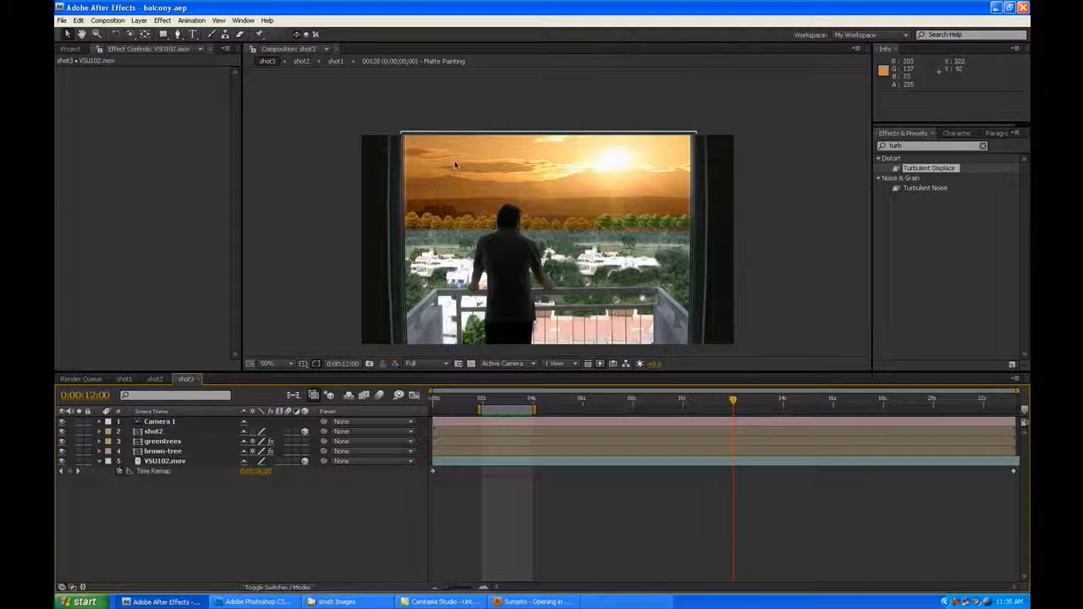
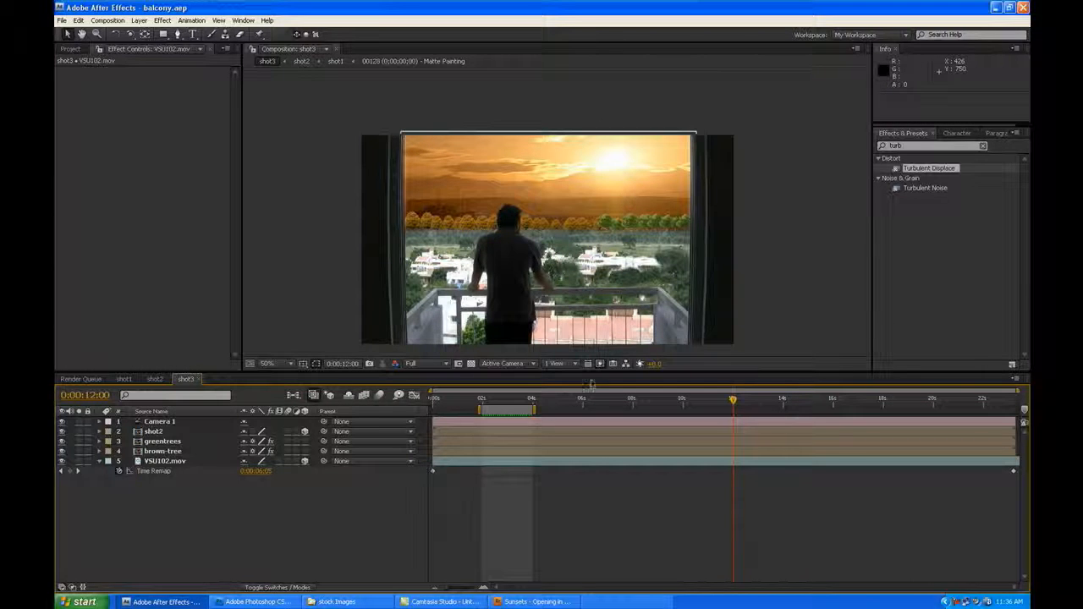
- Find the Curves effect by searching for "curve" and apply it to the shot2 layer
drag(908, 147, 841, 159)
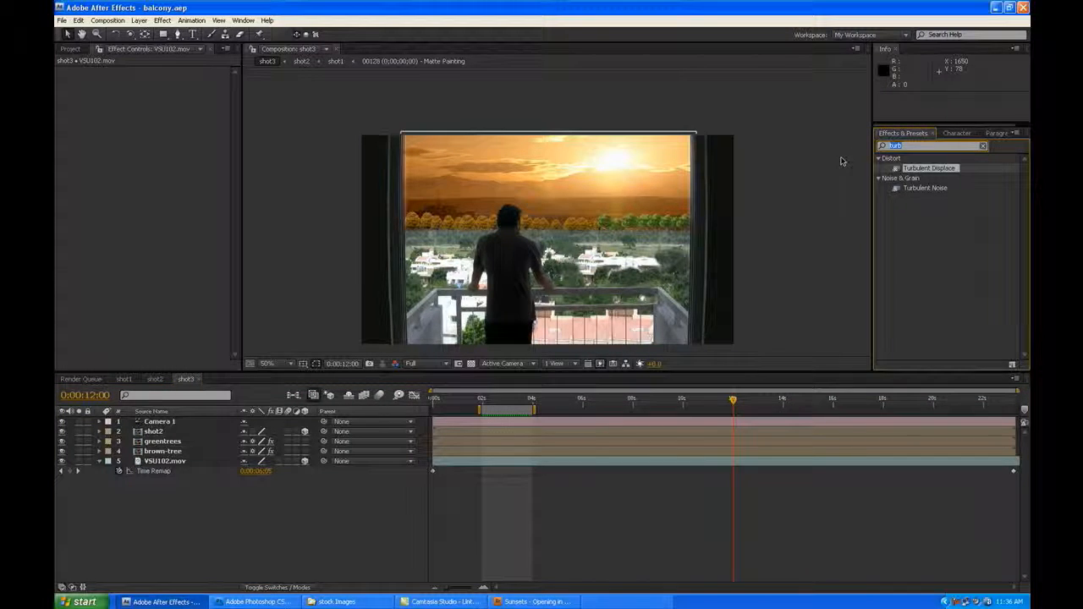
text(cur)
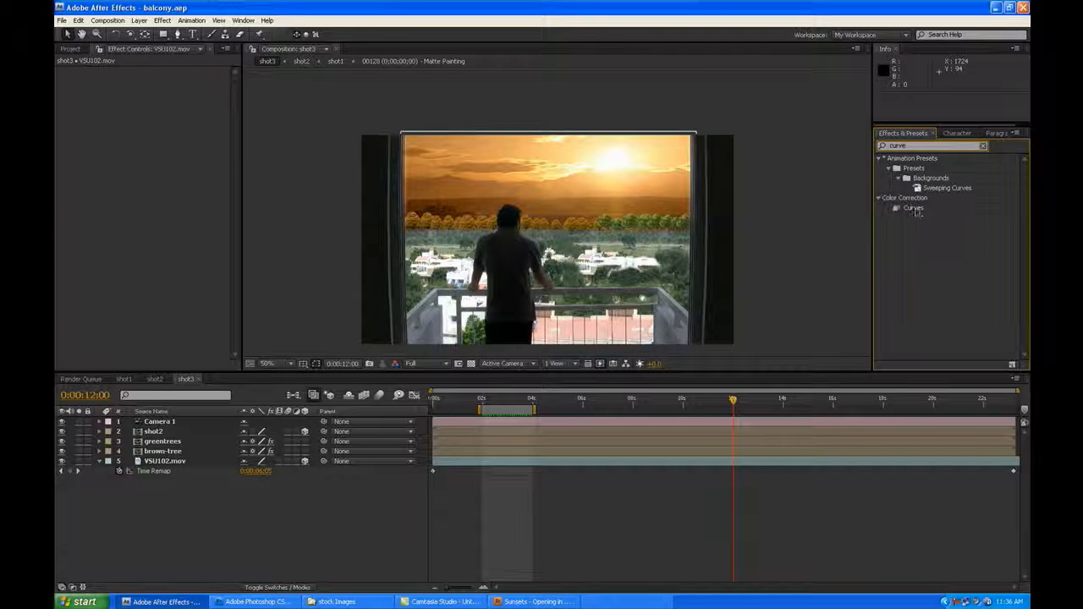
text(ve)
drag(802, 333, 667, 433)
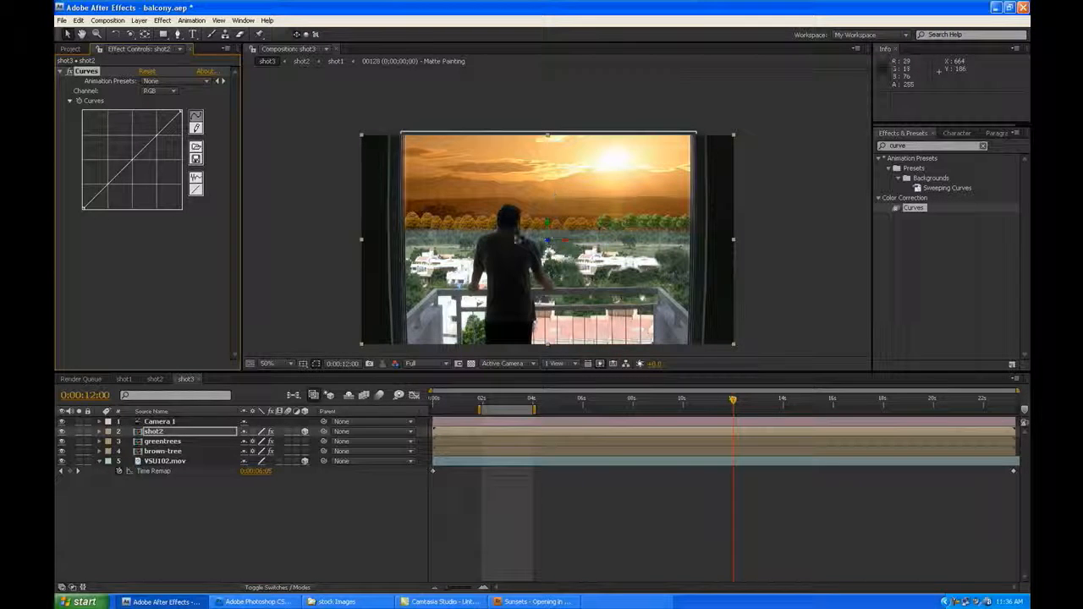
- On shot2's Curves effect, lower the Green channel midtones slightly and raise the Red channel midtones slightly
click(155, 90)
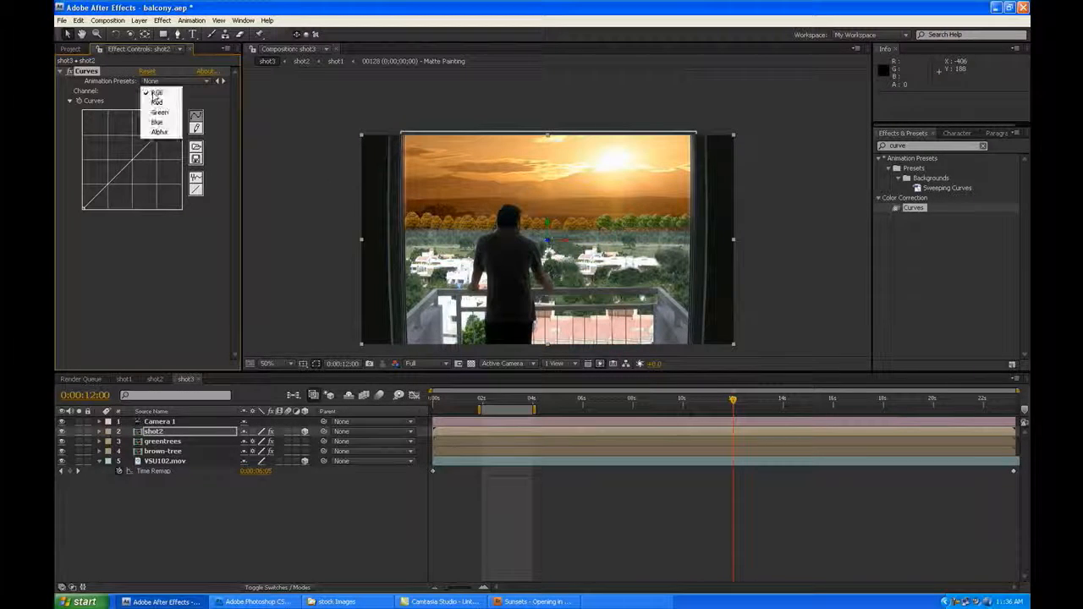
click(159, 113)
drag(133, 158, 135, 162)
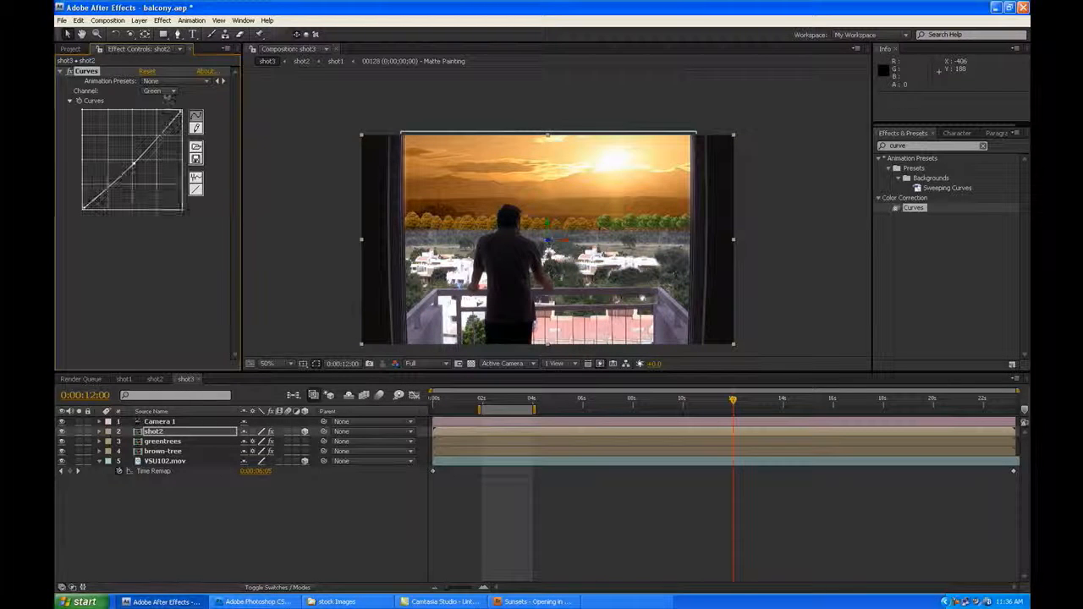
click(159, 91)
click(159, 81)
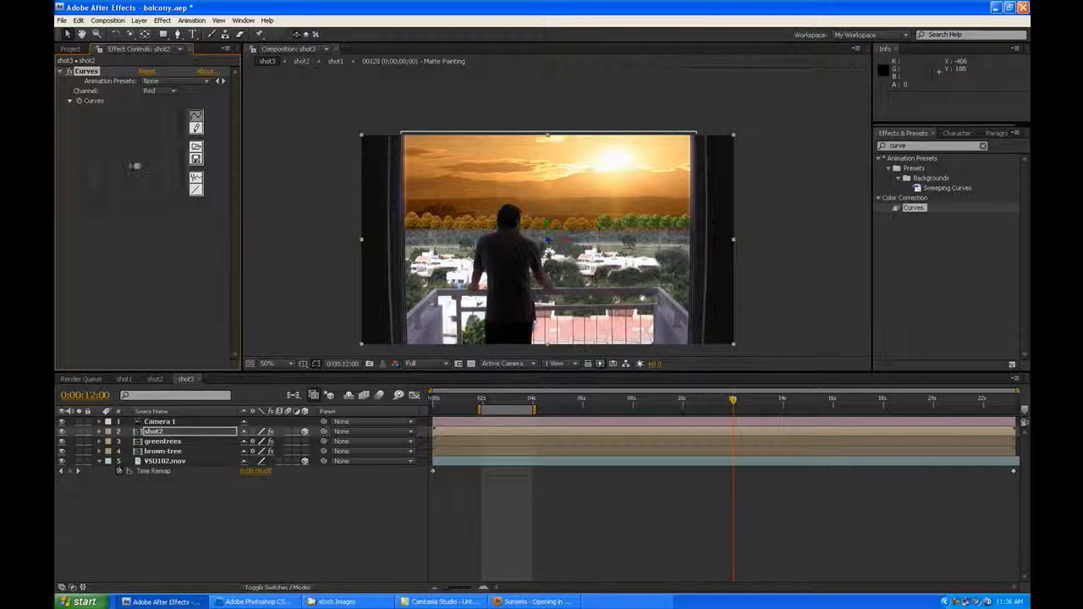
drag(129, 158, 129, 157)
- Lower the Blue channel midtones of shot2's Curves and raise the Red channel midtones further to warm the foreground
click(154, 91)
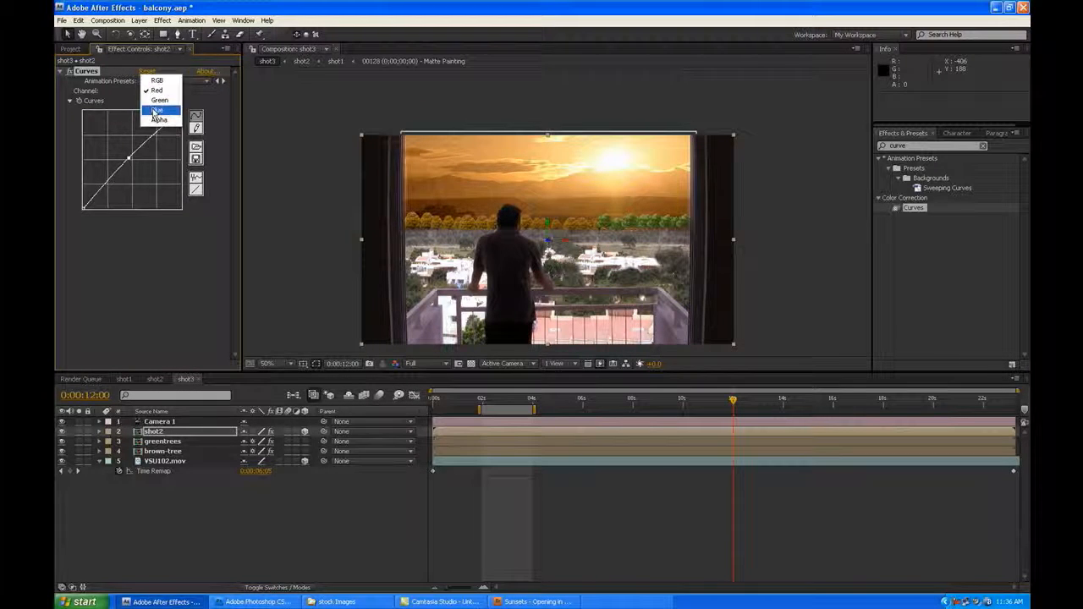
click(156, 112)
drag(129, 169, 130, 168)
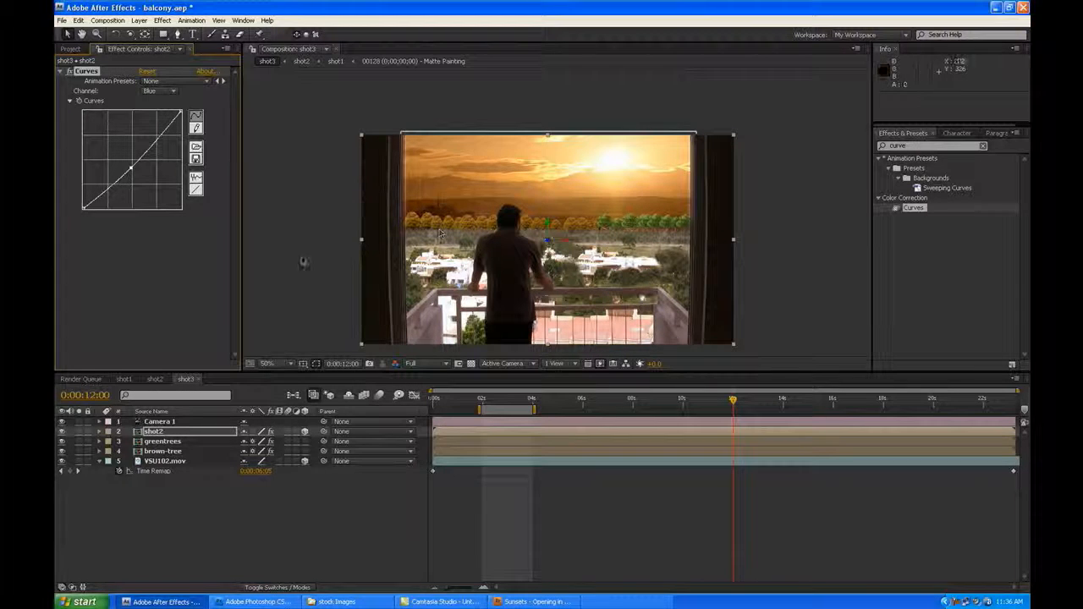
drag(130, 167, 133, 170)
click(160, 90)
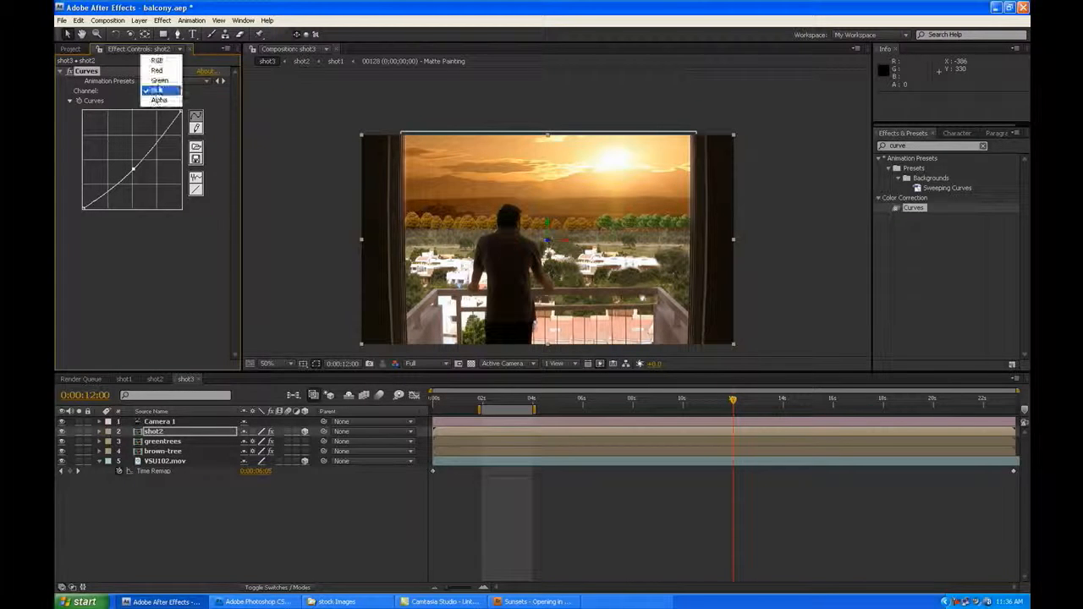
click(154, 71)
drag(128, 159, 126, 156)
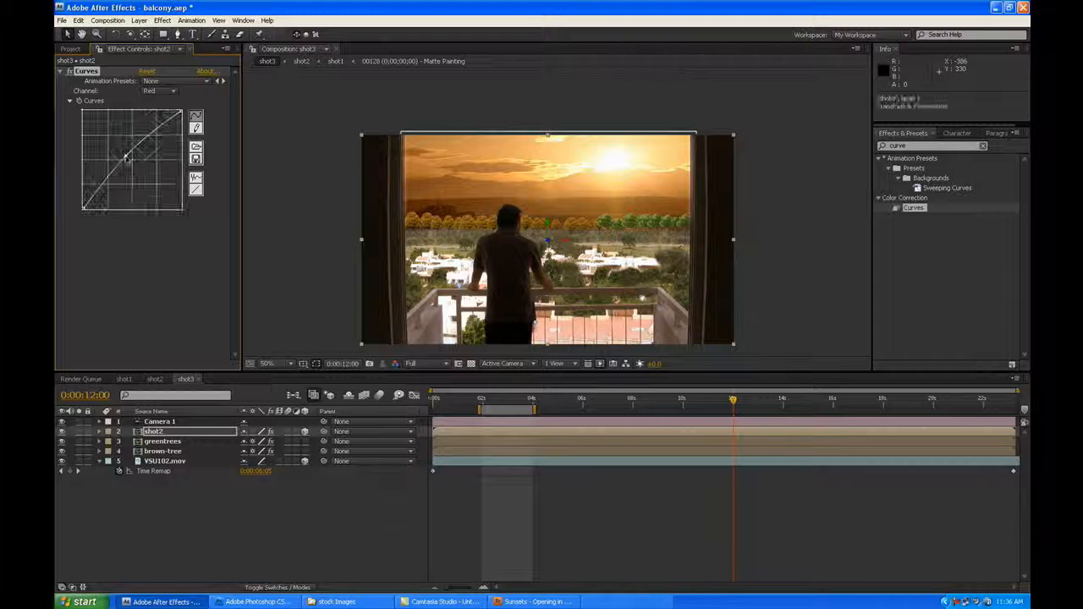
click(610, 500)
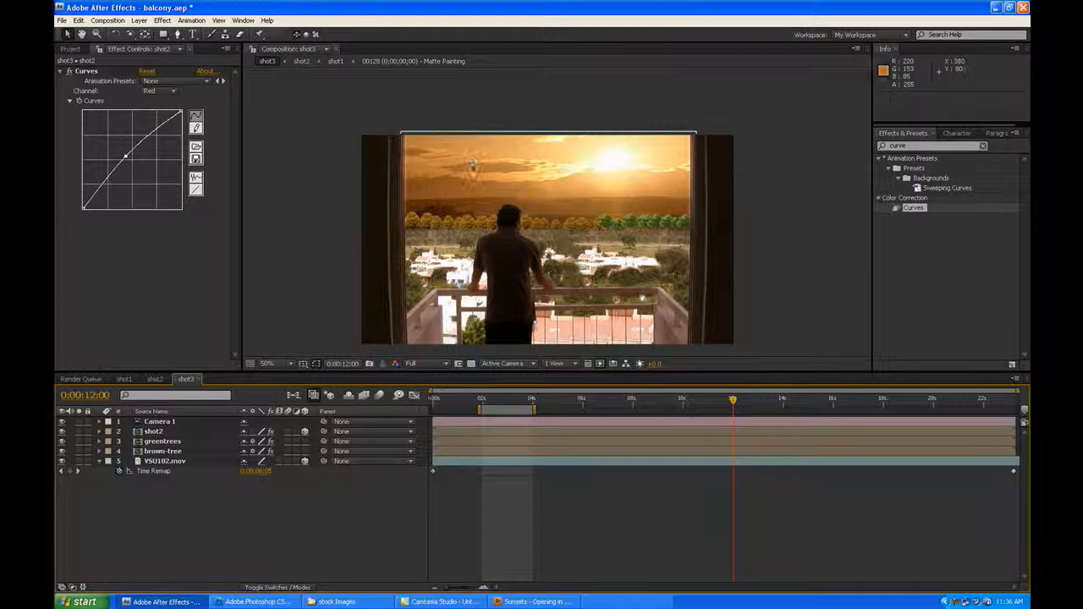
- Copy the Curves effect from shot2 onto the greentrees layer
click(88, 72)
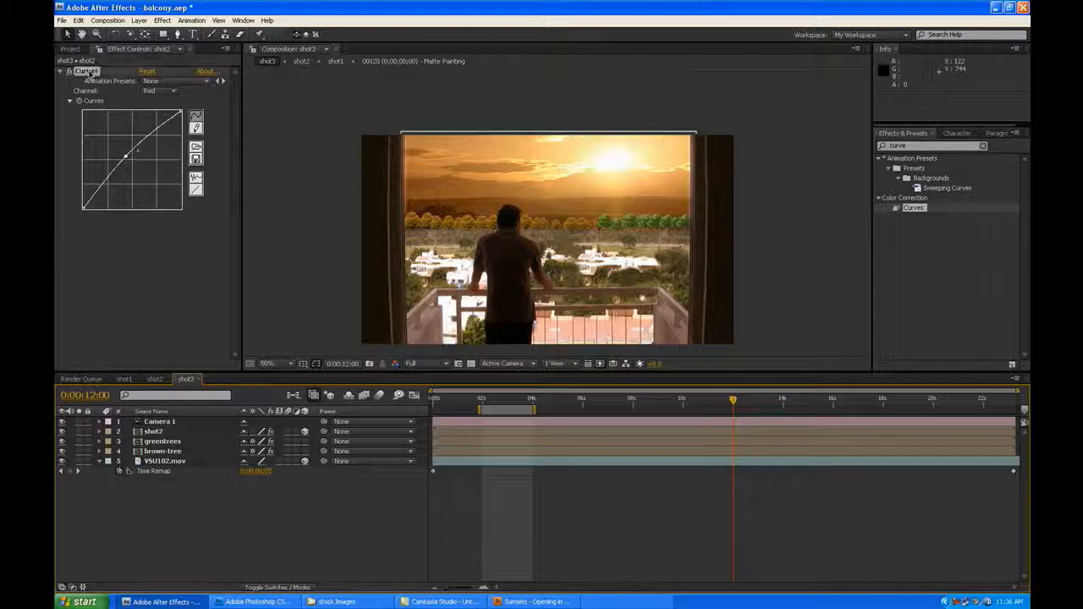
key(ctrl+c)
click(162, 441)
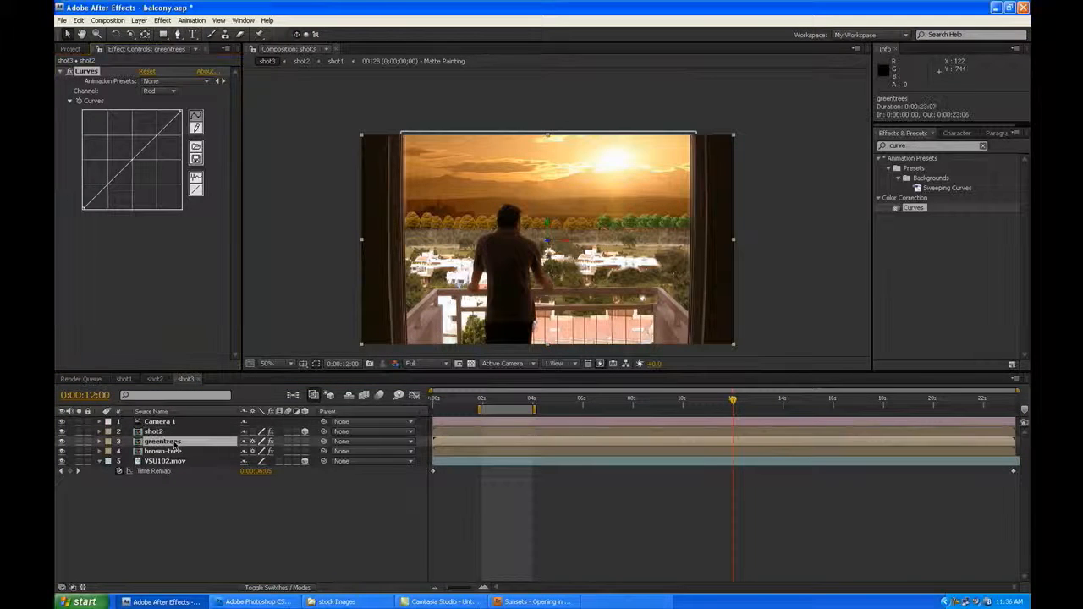
key(ctrl+v)
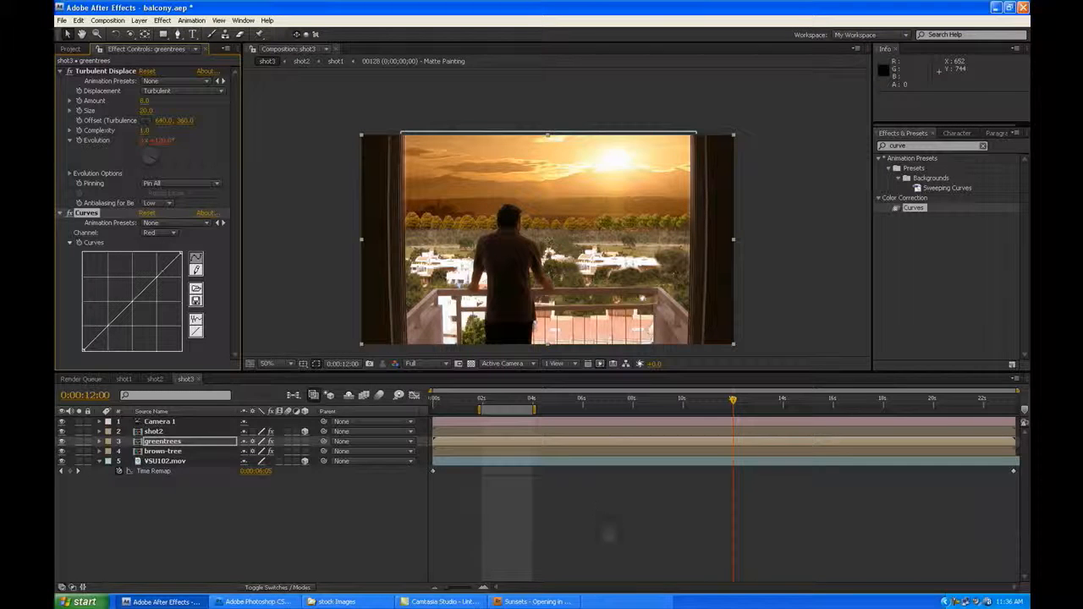
click(604, 532)
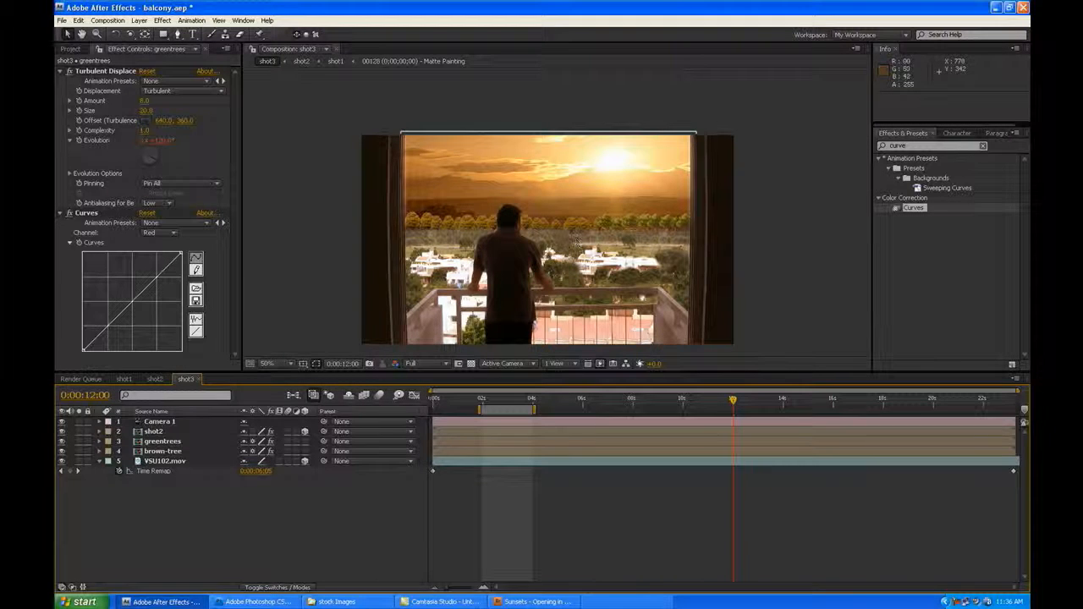
- Save the project and create a new composition that contains the shot3 composition
key(ctrl+s)
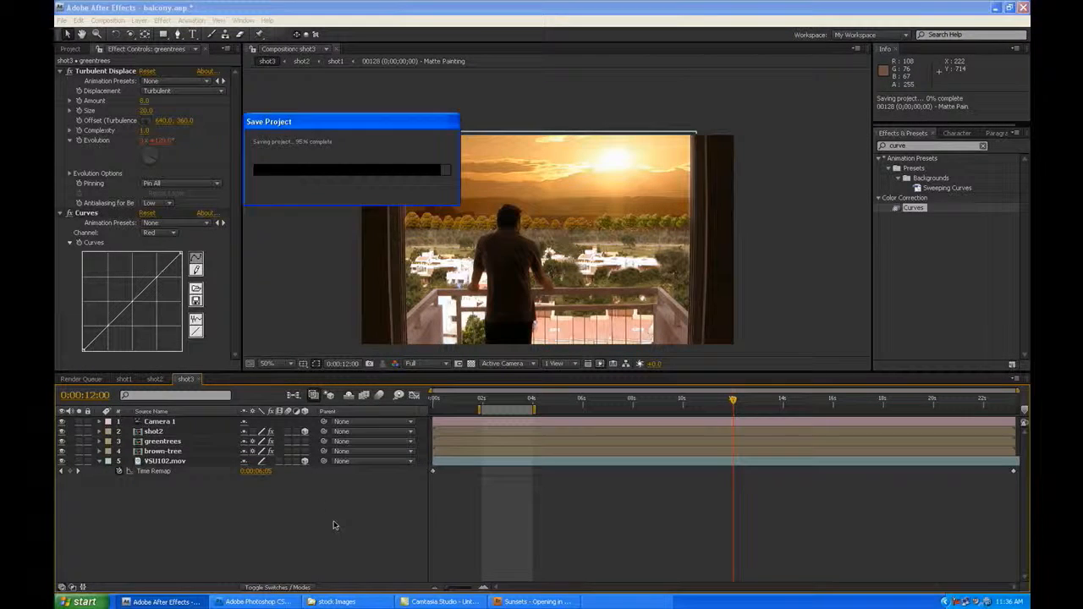
click(71, 49)
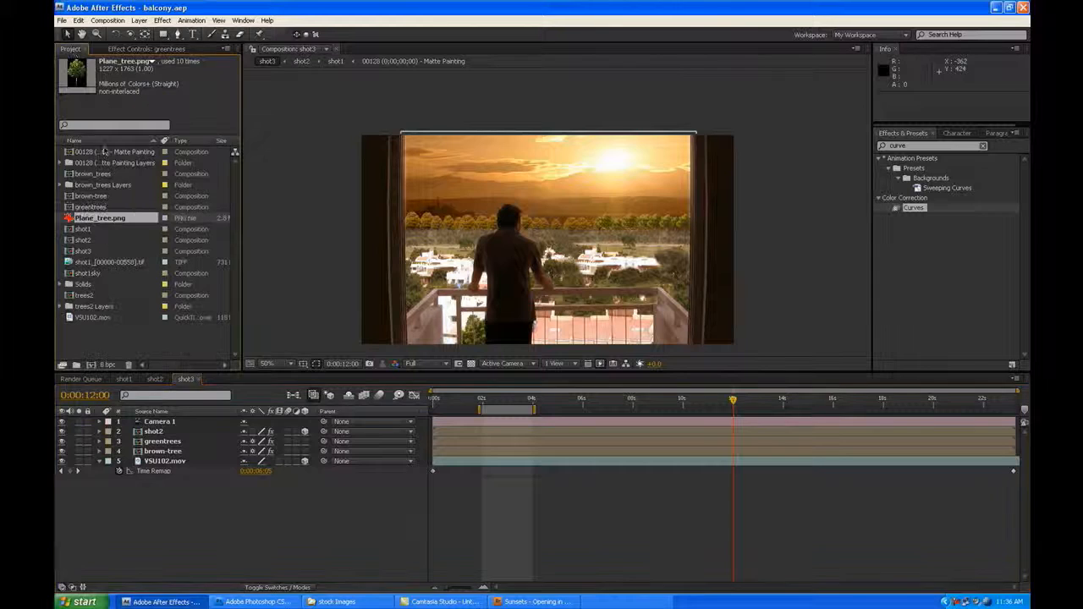
click(83, 251)
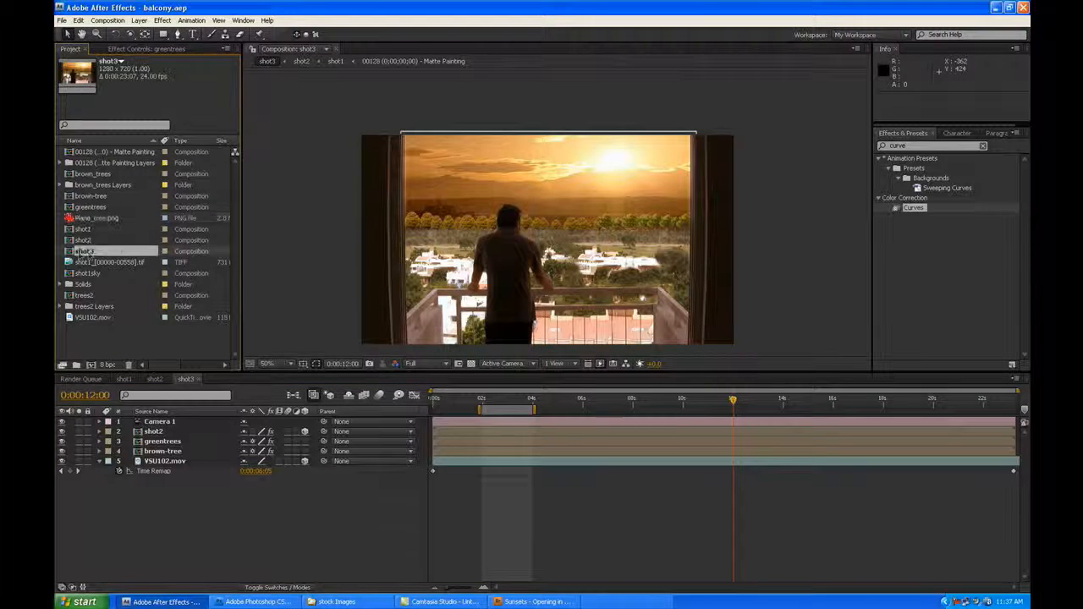
drag(75, 253, 89, 365)
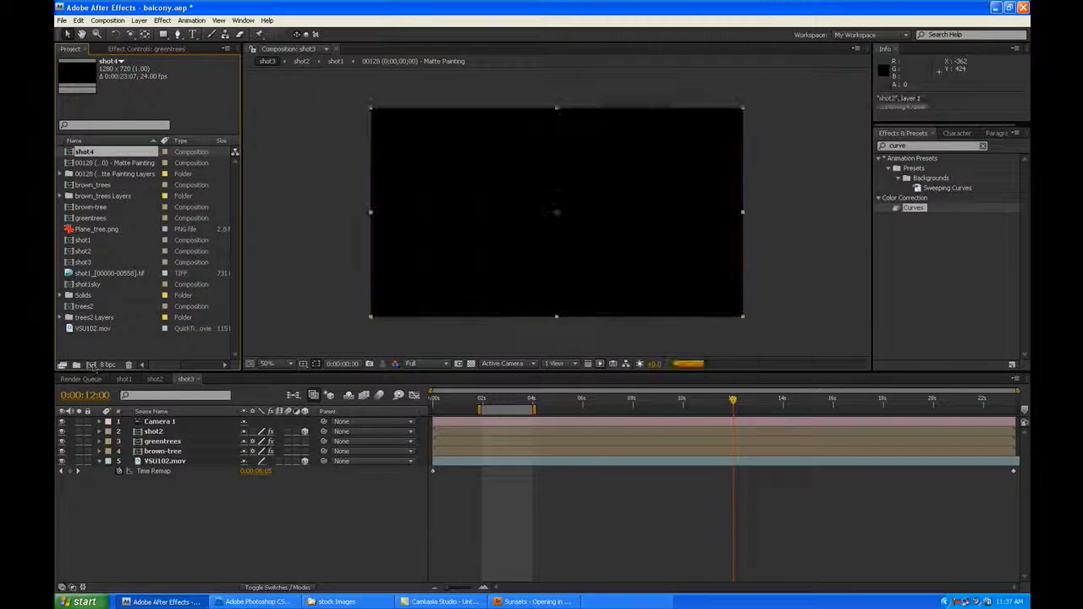
click(568, 491)
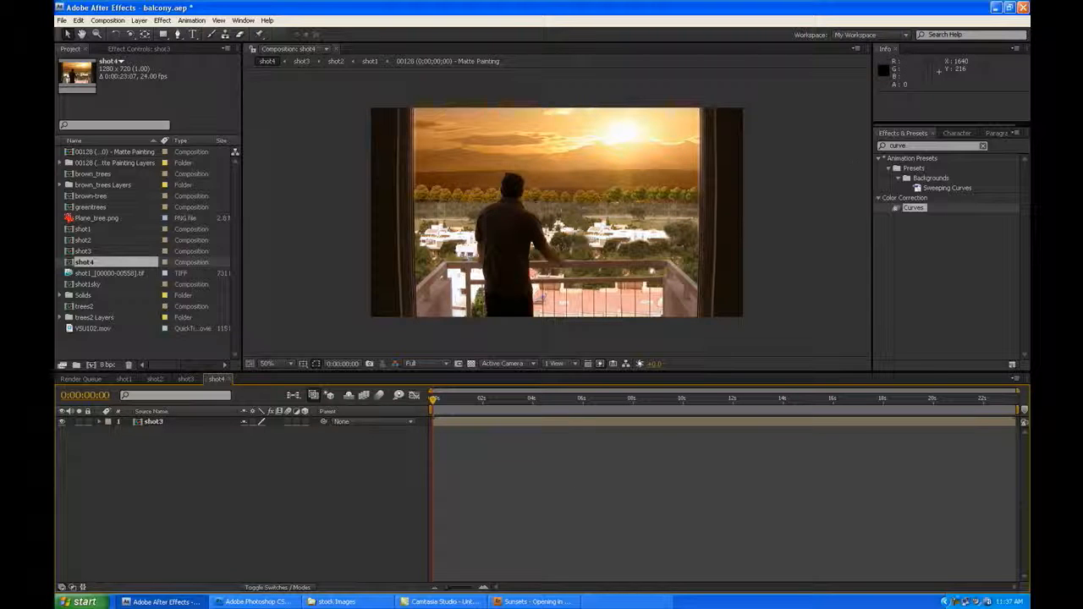
- Find the Magic Bullet Looks effect by searching for "looks" and apply it to the shot3 layer
click(914, 148)
key(BackSpace)
key(BackSpace)
key(BackSpace)
key(BackSpace)
key(BackSpace)
text(looks)
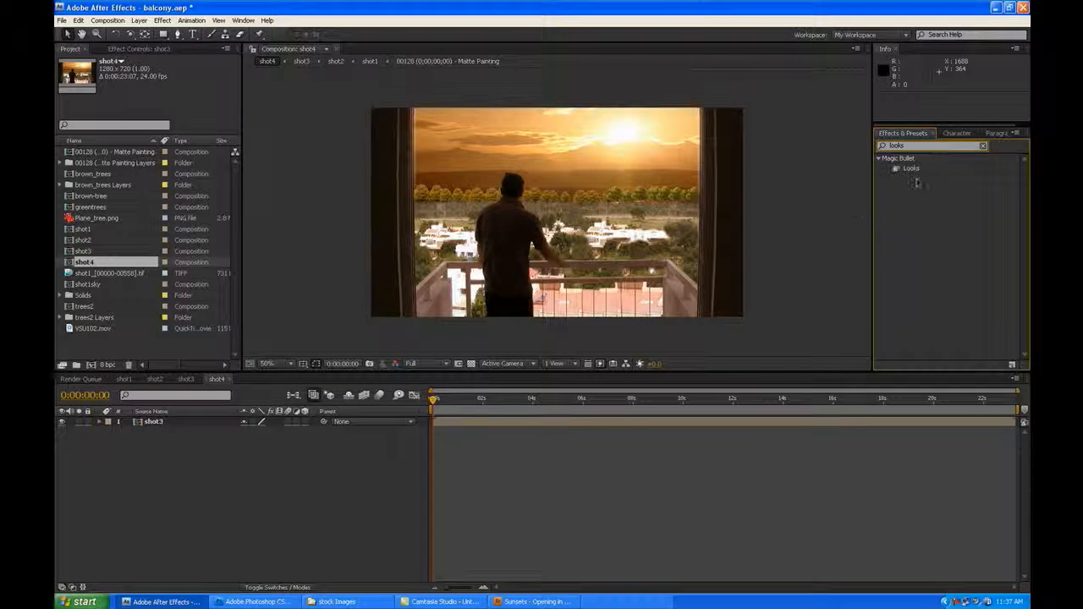
drag(912, 168, 583, 225)
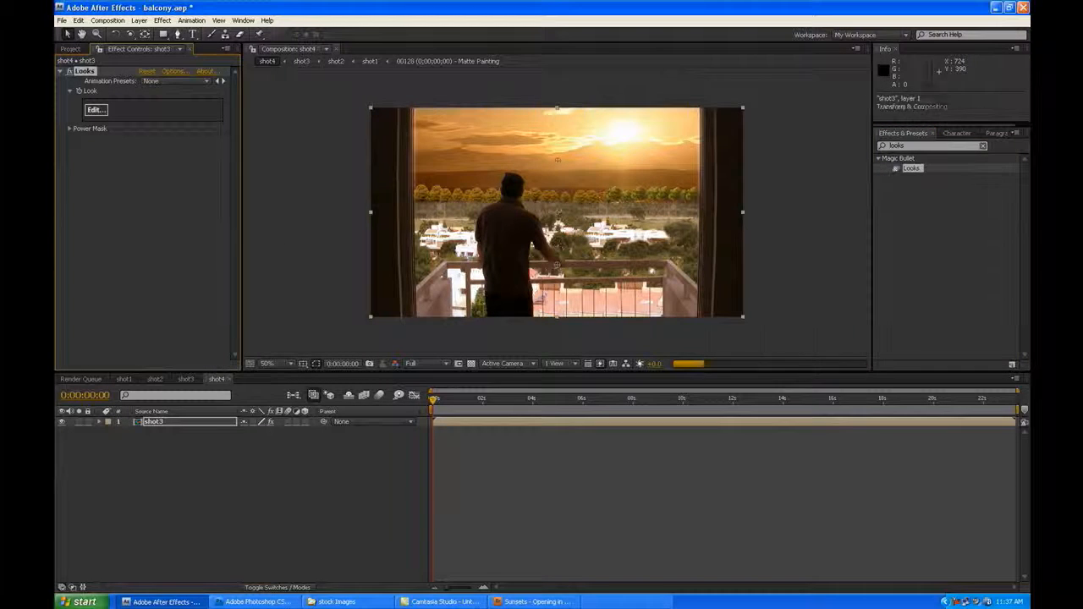
- Open the Looks effect's editor and load the Bistrocity preset look onto the balcony shot
click(94, 110)
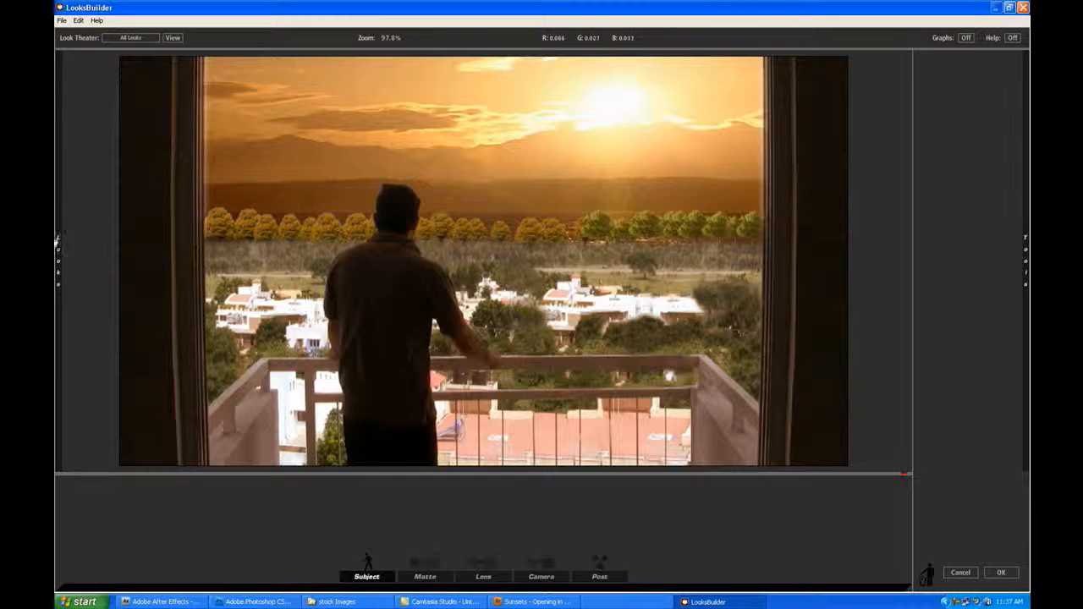
mouse_move(58, 245)
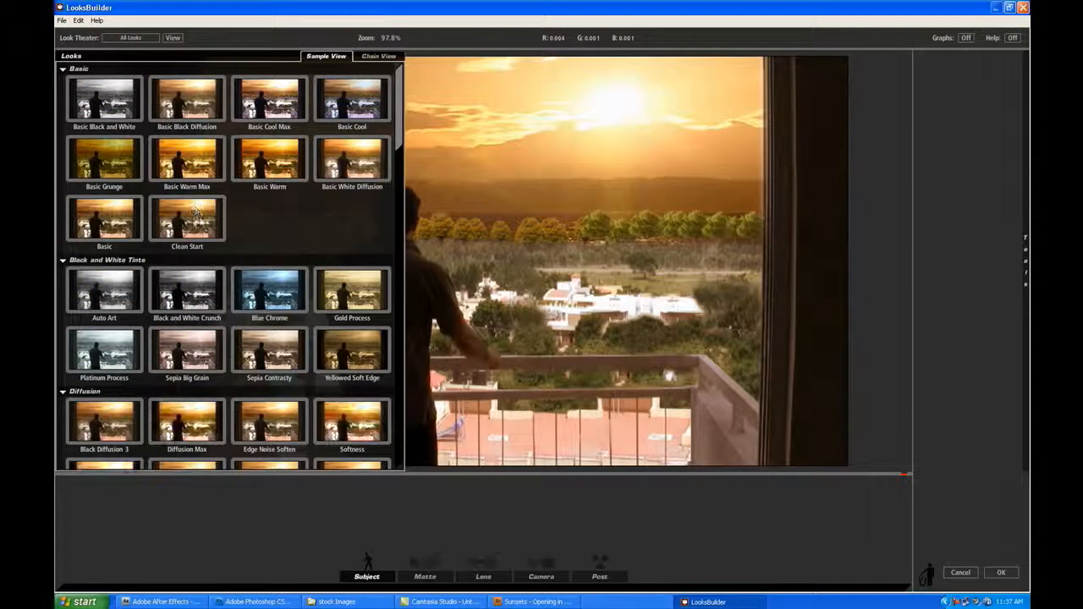
scroll(259, 251, down, 3)
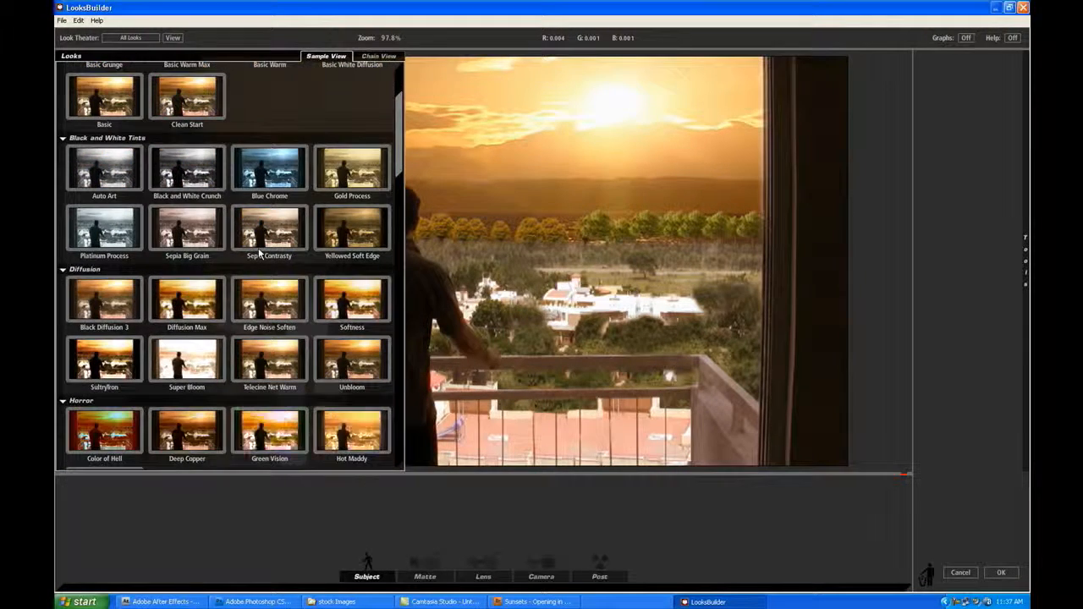
scroll(229, 271, down, 2)
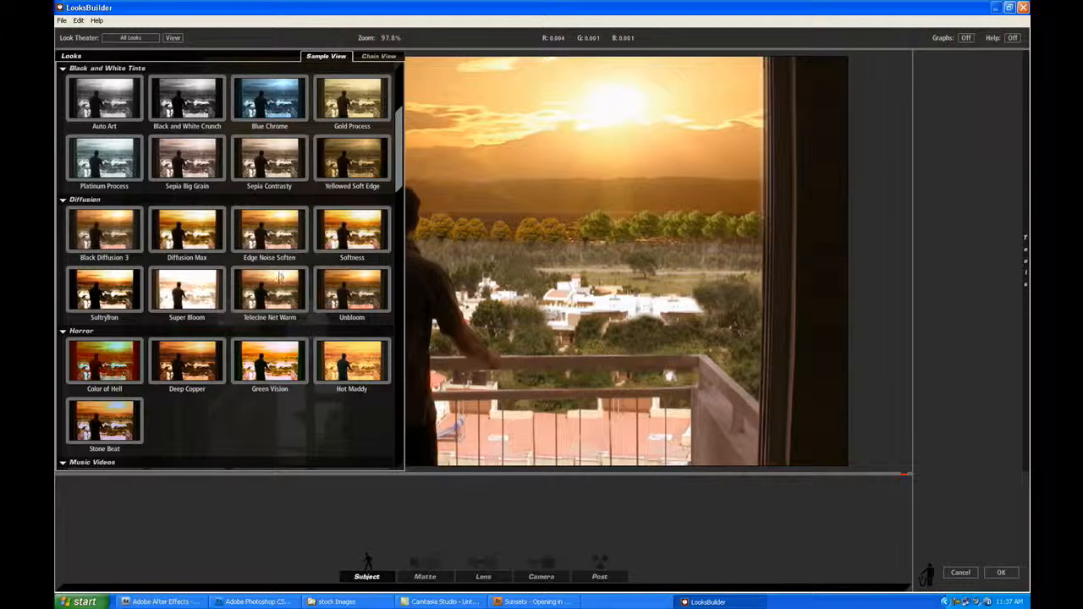
scroll(272, 324, down, 12)
click(101, 348)
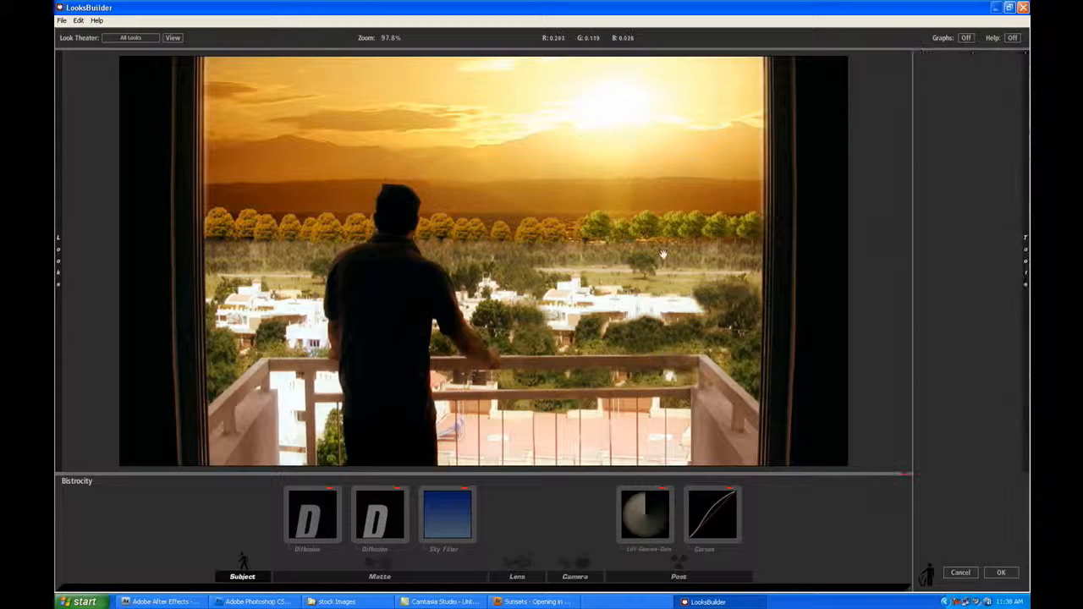
- Add a Vignette tool to the look's Lens stage, adjust its radius and accept the look
mouse_move(1024, 254)
click(899, 58)
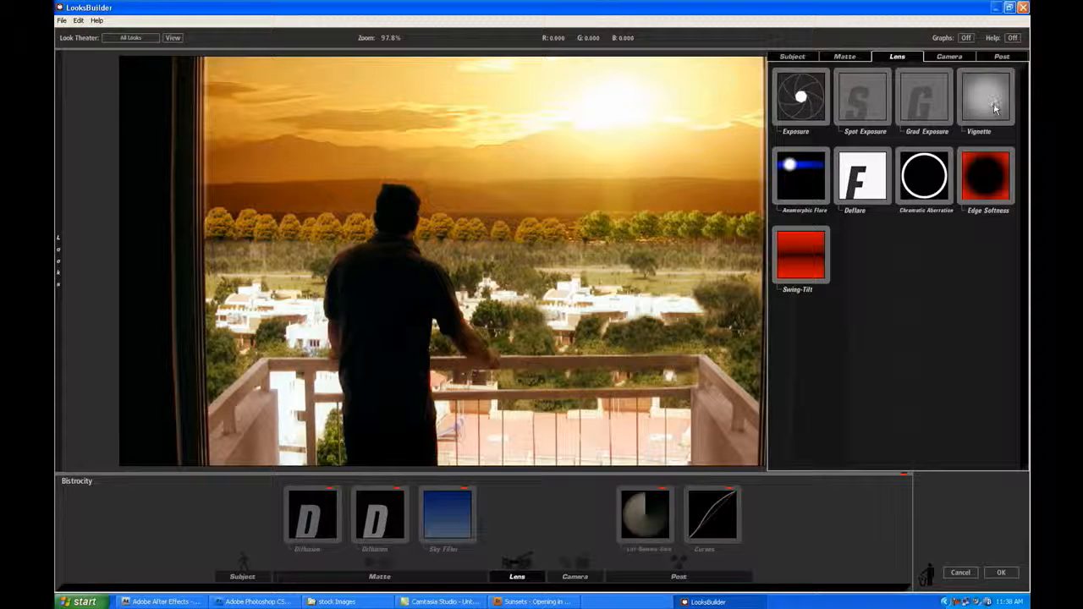
drag(995, 107, 529, 578)
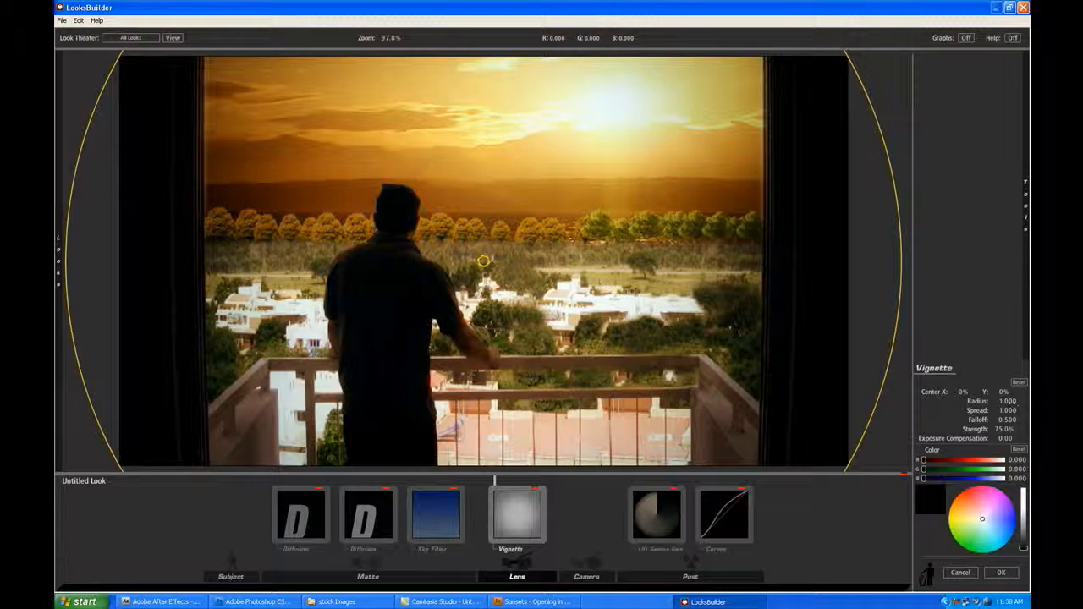
drag(1011, 402, 983, 394)
click(1011, 575)
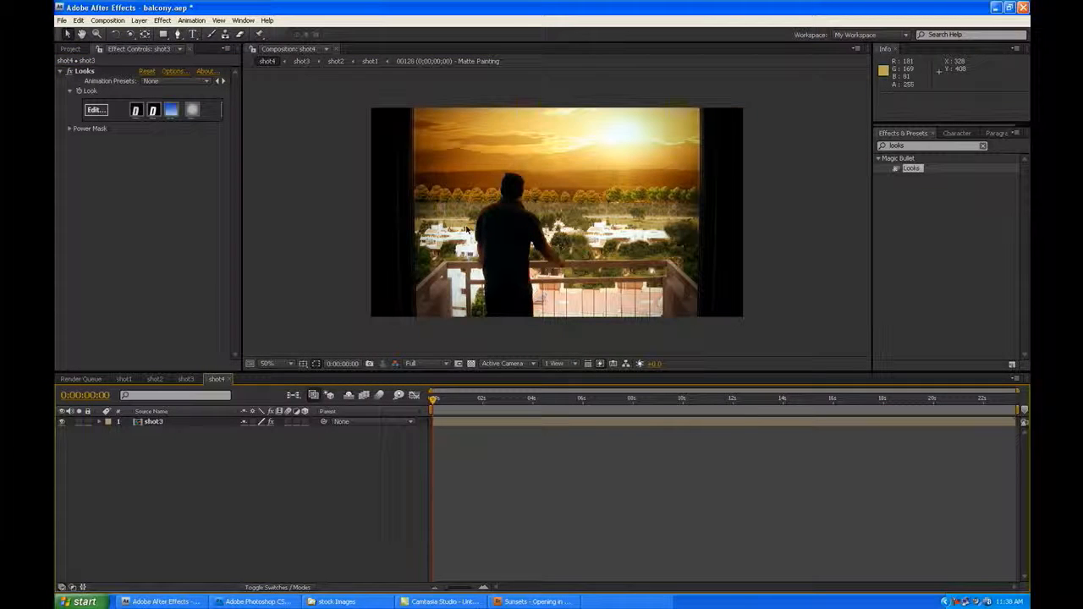
- Compare the balcony shot with the Looks effect off and on, and examine the man, trees and buildings up close
click(70, 72)
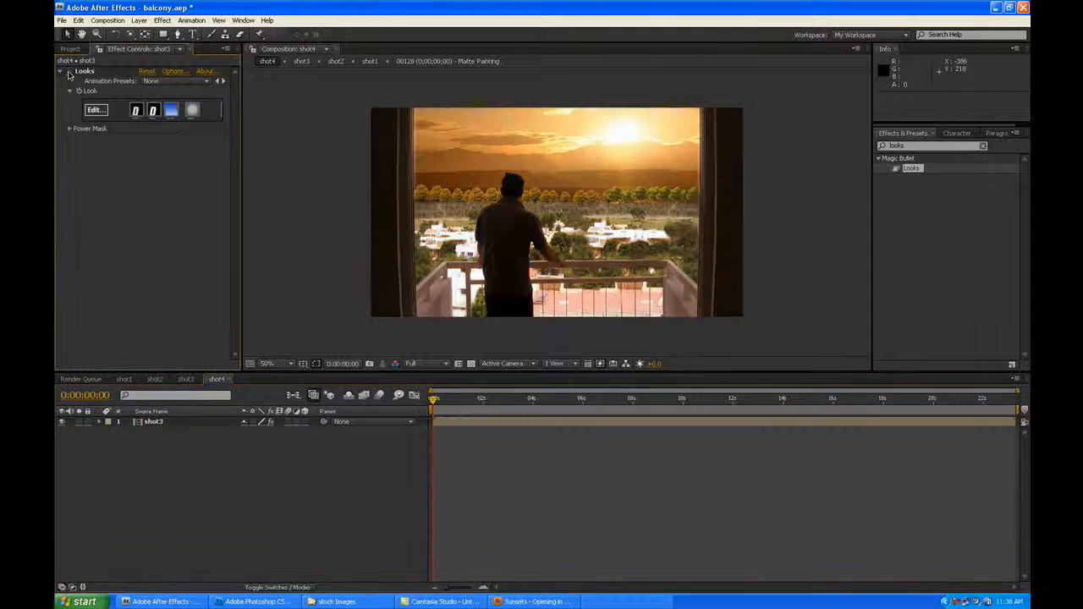
click(70, 73)
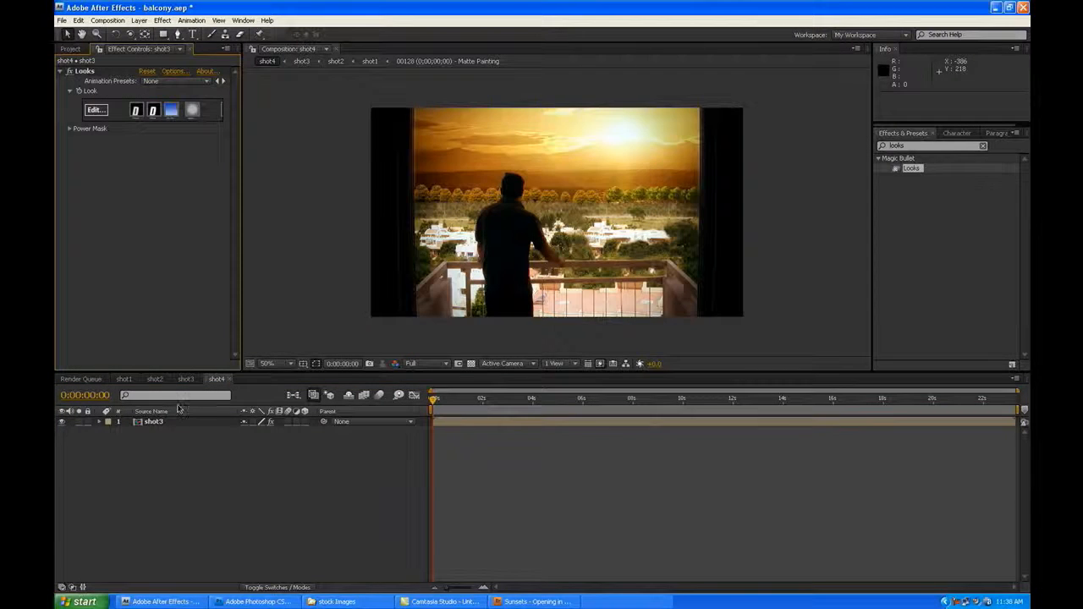
click(70, 73)
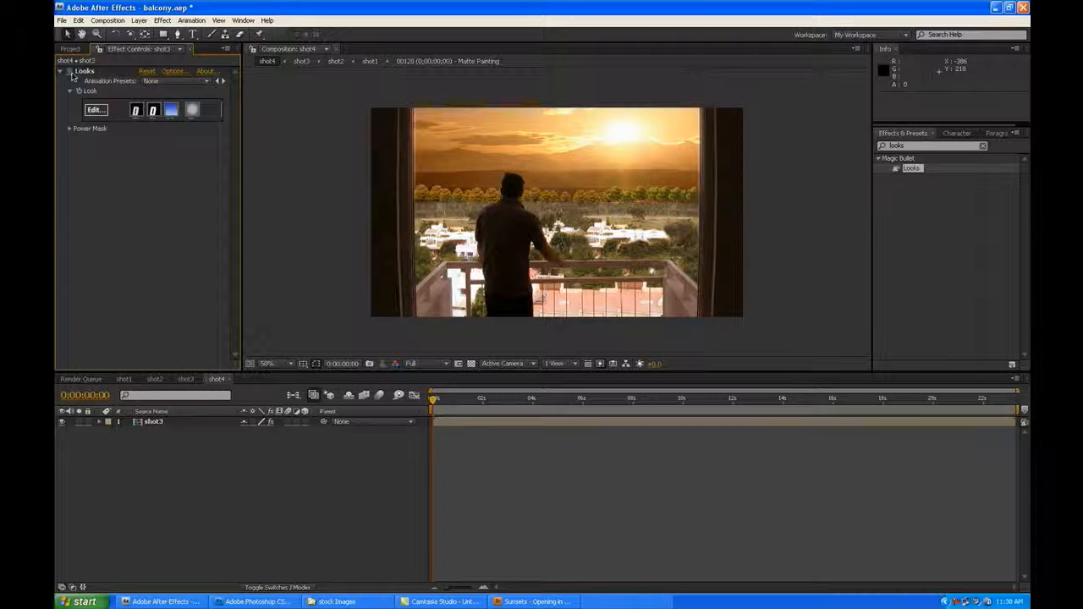
click(69, 73)
click(391, 486)
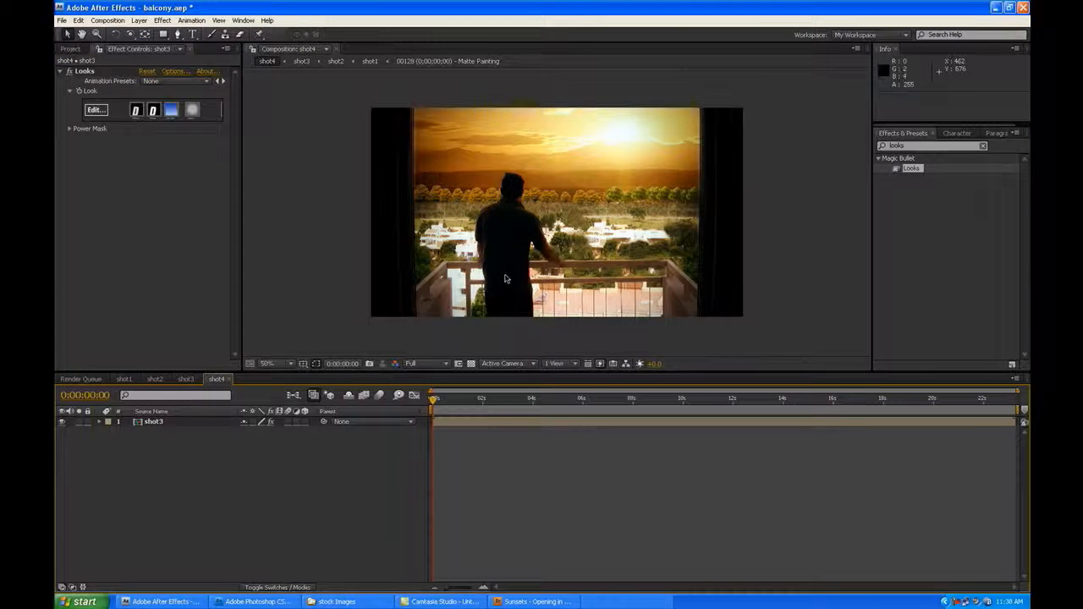
scroll(503, 280, up, 1)
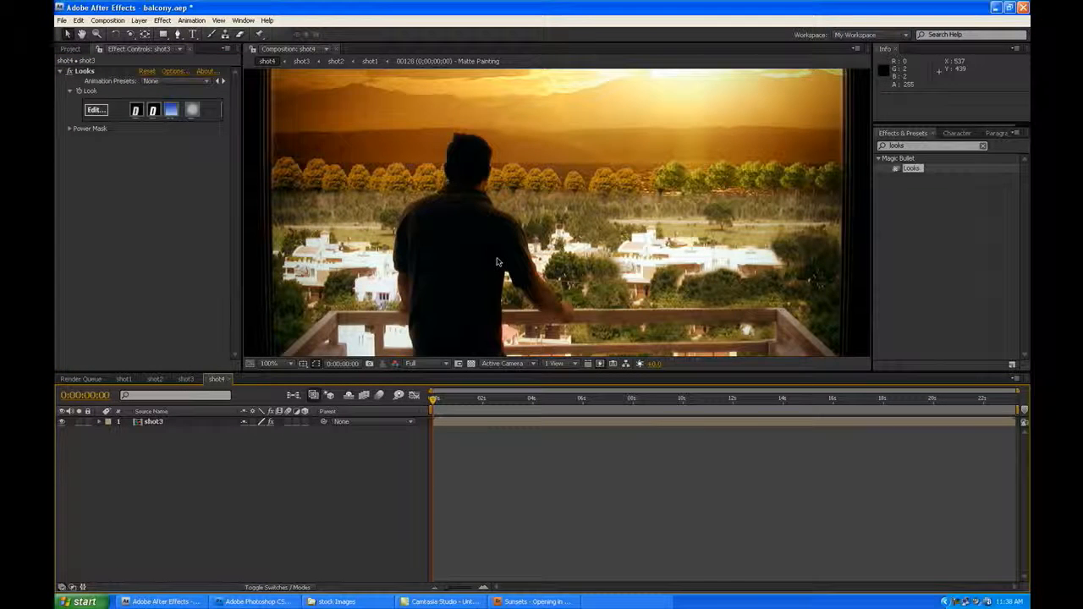
scroll(655, 212, up, 1)
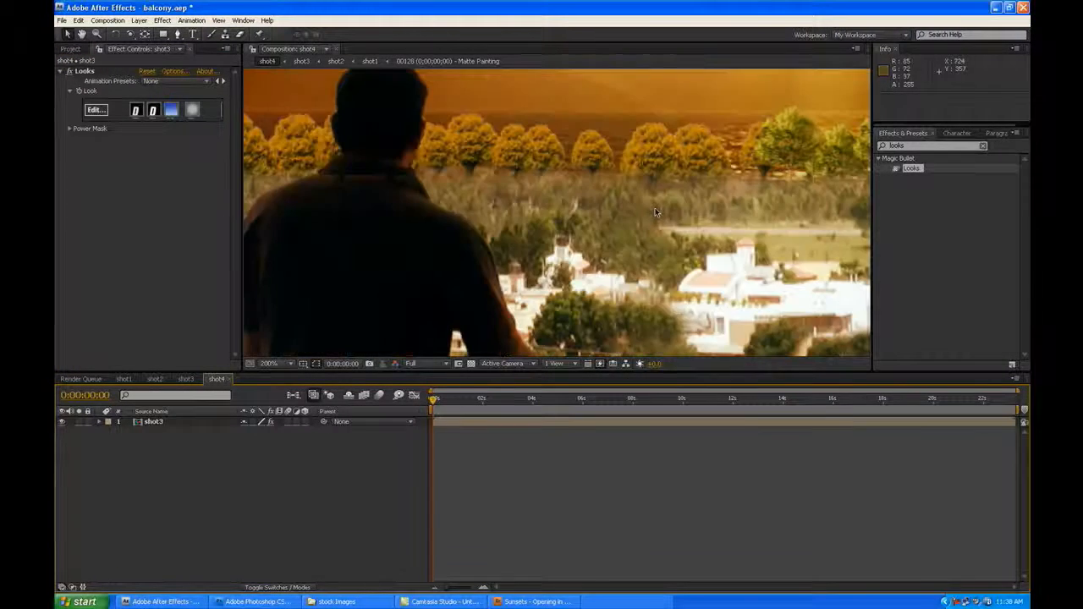
scroll(684, 202, down, 1)
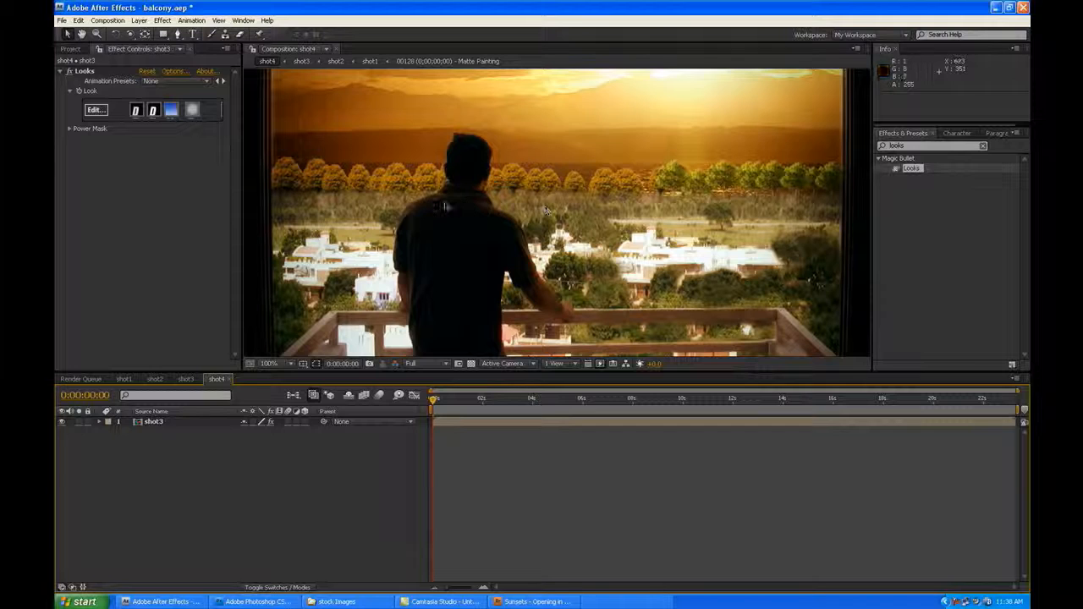
scroll(590, 204, down, 1)
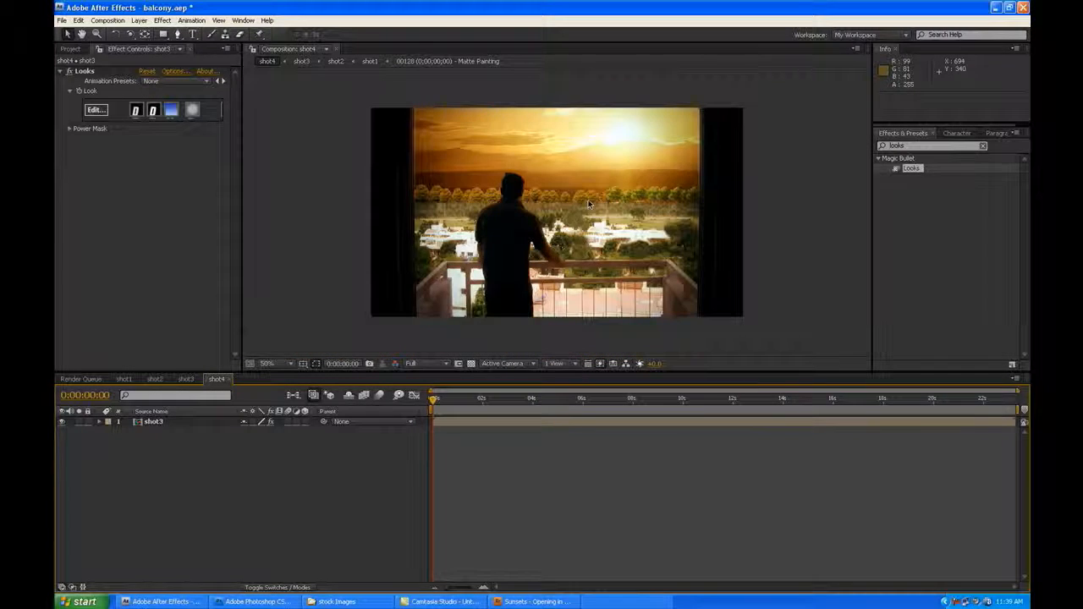
scroll(590, 204, up, 1)
scroll(589, 204, down, 1)
- Save the project and add a null object above Camera 1 in the shot3 composition
key(ctrl+s)
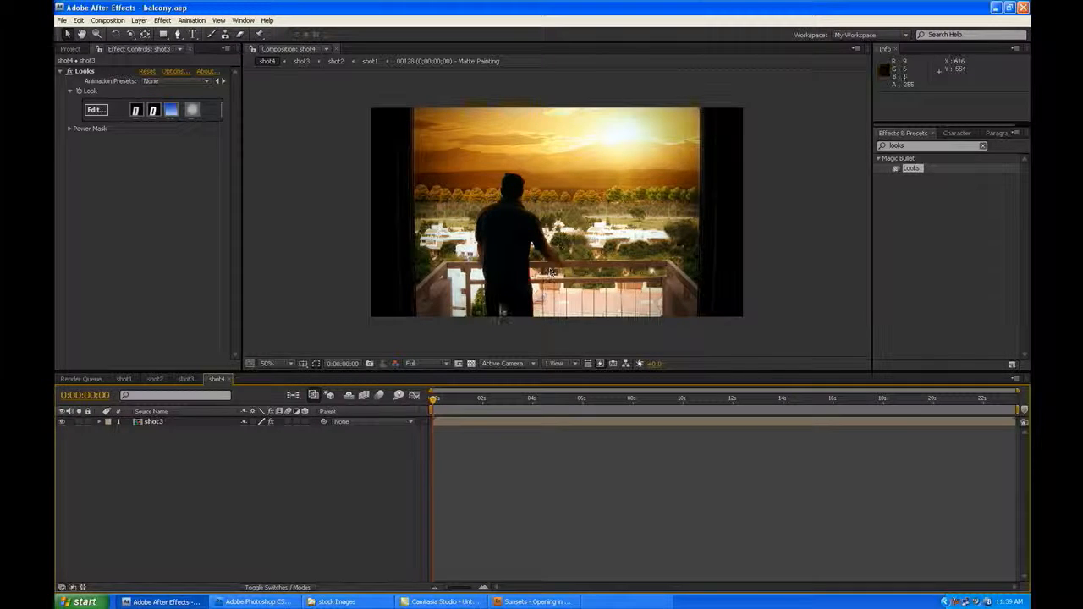
click(186, 379)
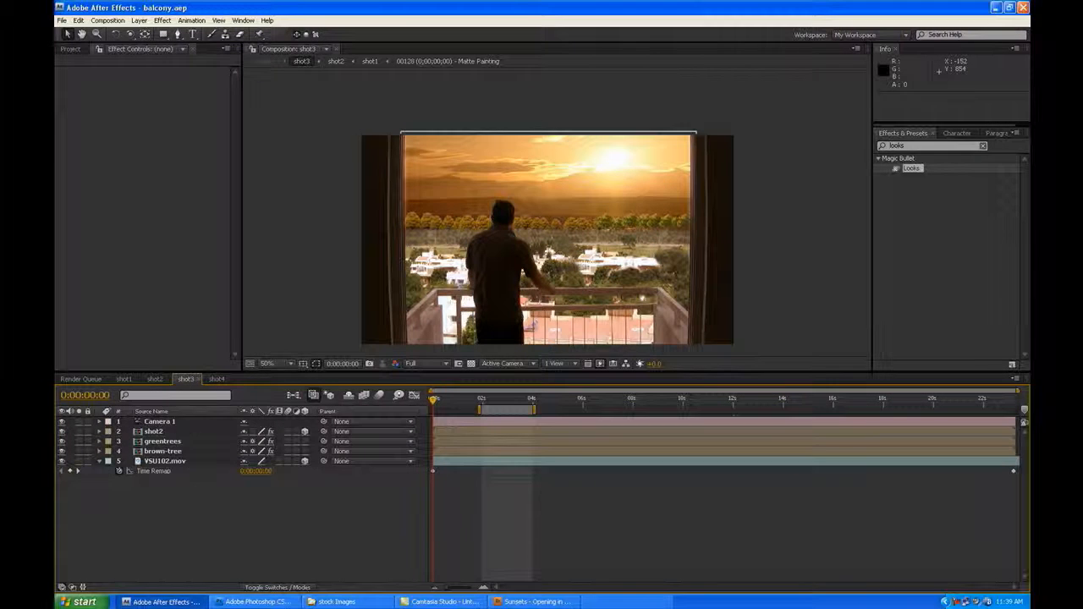
click(180, 424)
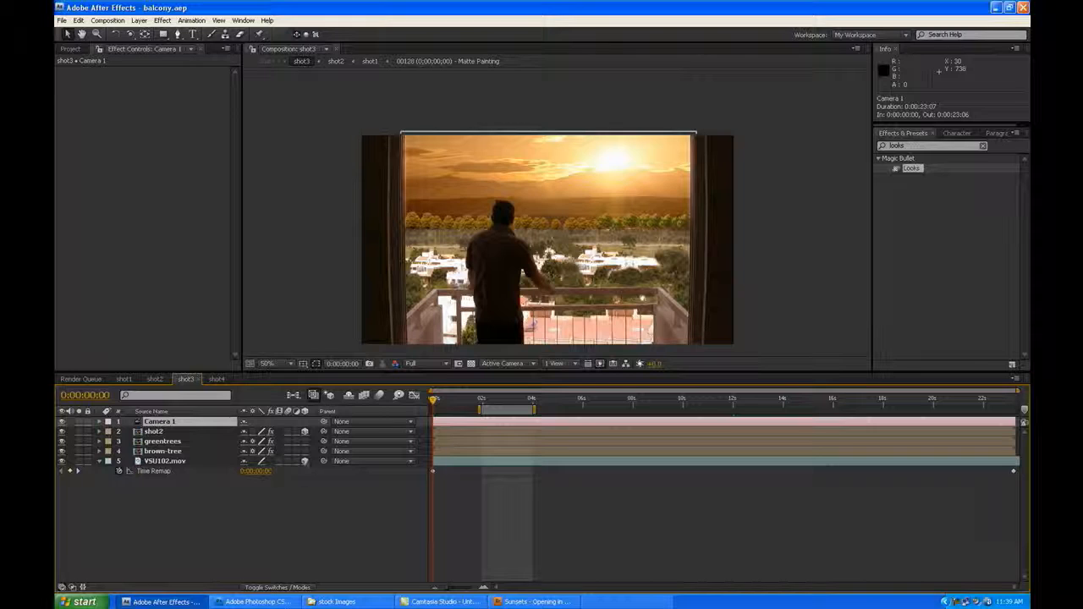
right_click(226, 493)
mouse_move(280, 499)
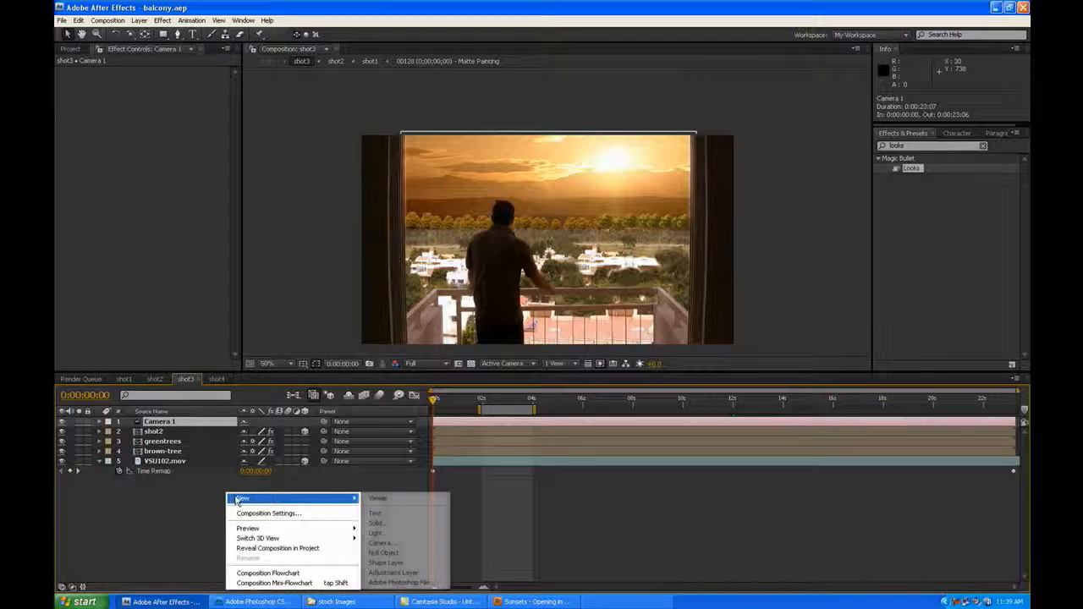
click(388, 552)
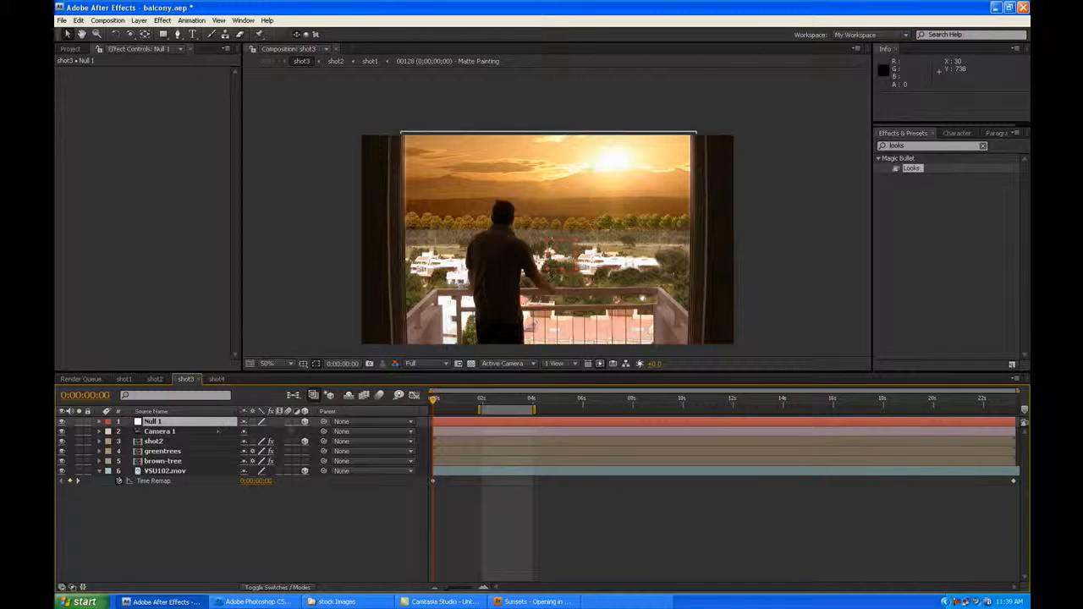
- Rename the null object as camcontrols and parent Camera 1 to it
click(209, 424)
key(Return)
text(cam)
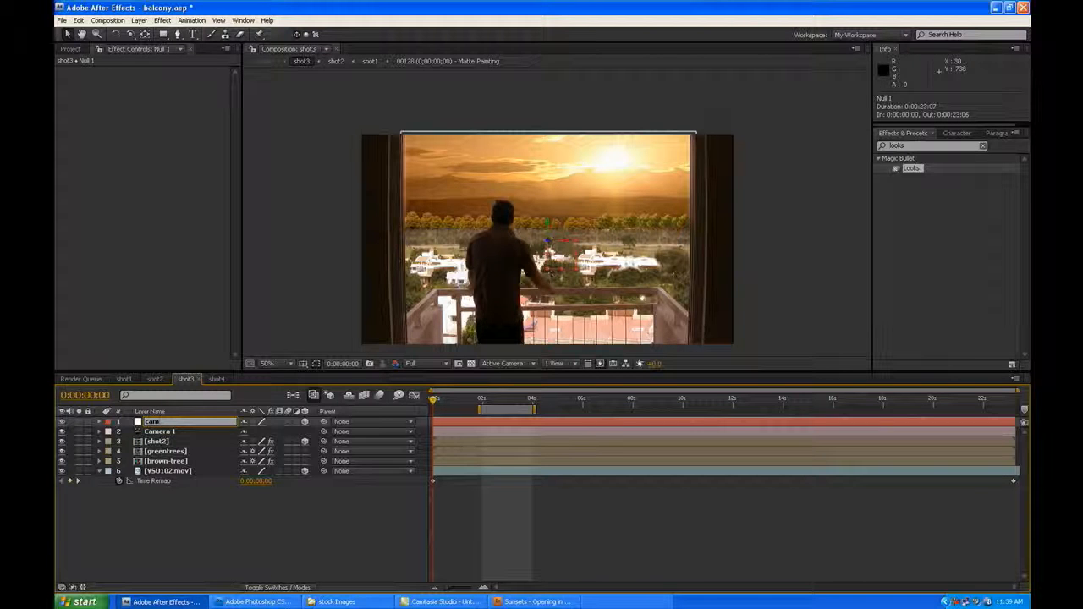
text(controls)
key(Return)
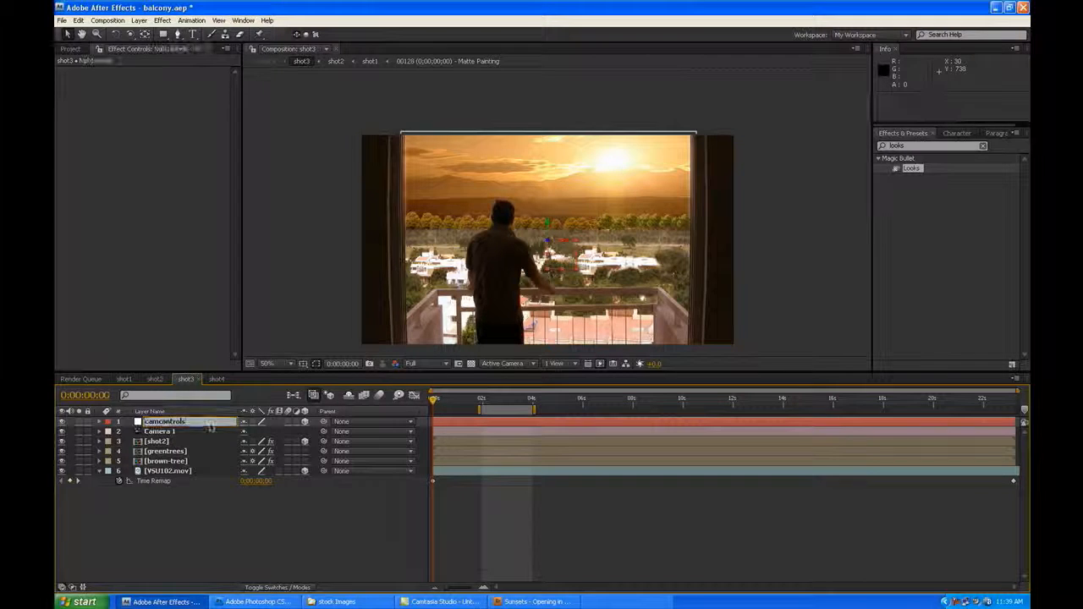
drag(324, 432, 143, 422)
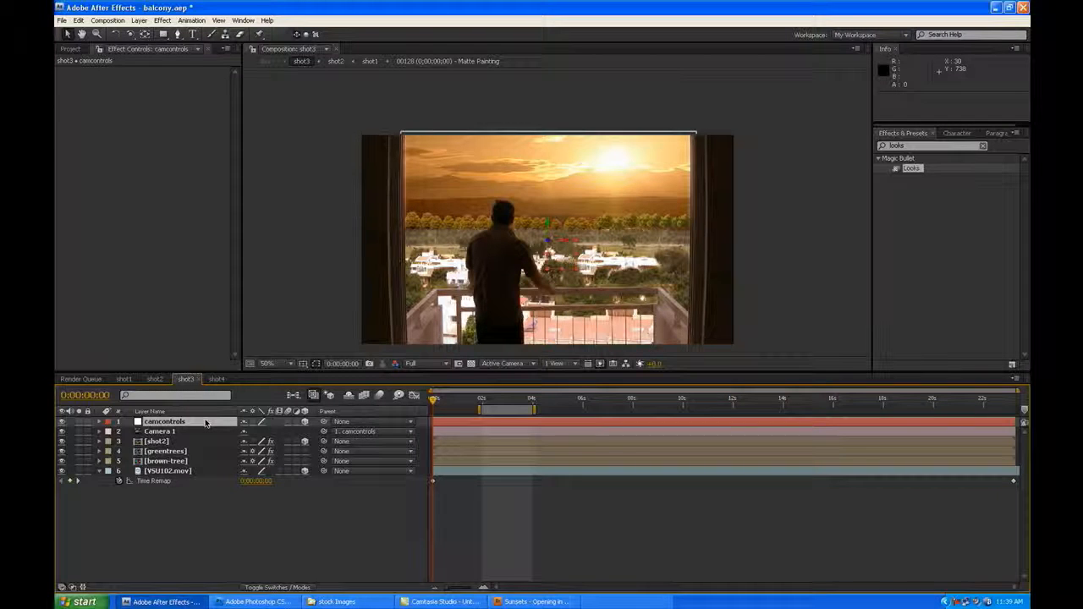
- Animate the camcontrols null's Position from Z 0 at the start to Z 50 at 0:00:23:05, save and preview the move
click(204, 422)
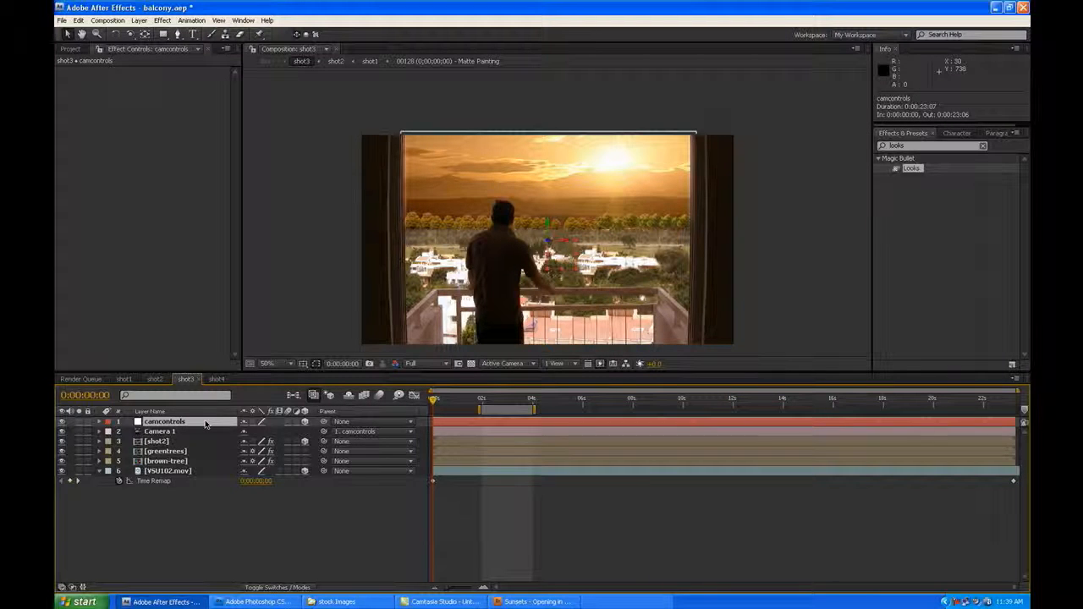
key(p)
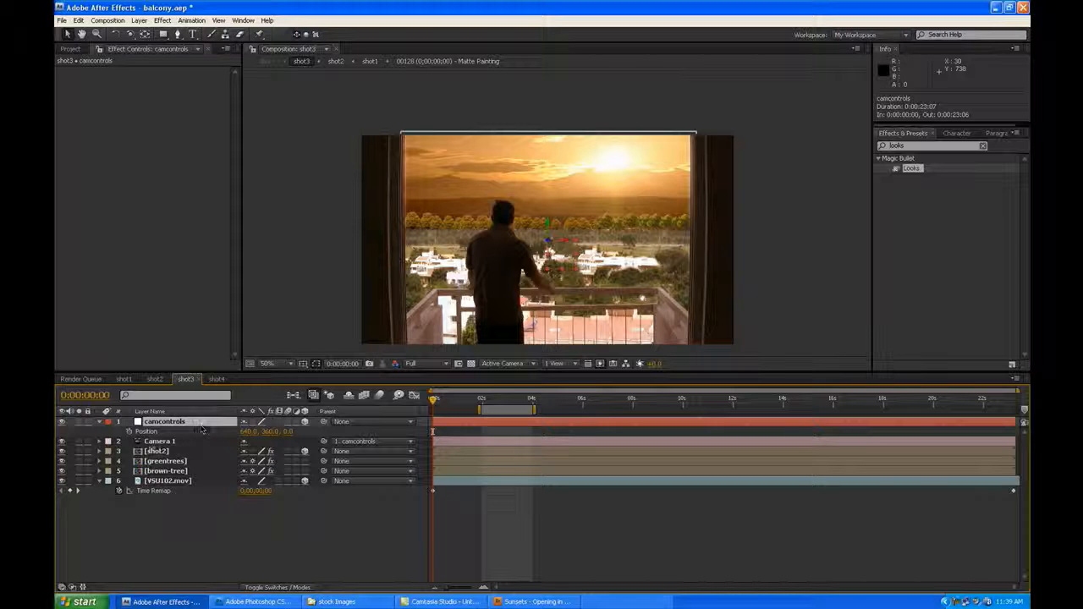
click(129, 432)
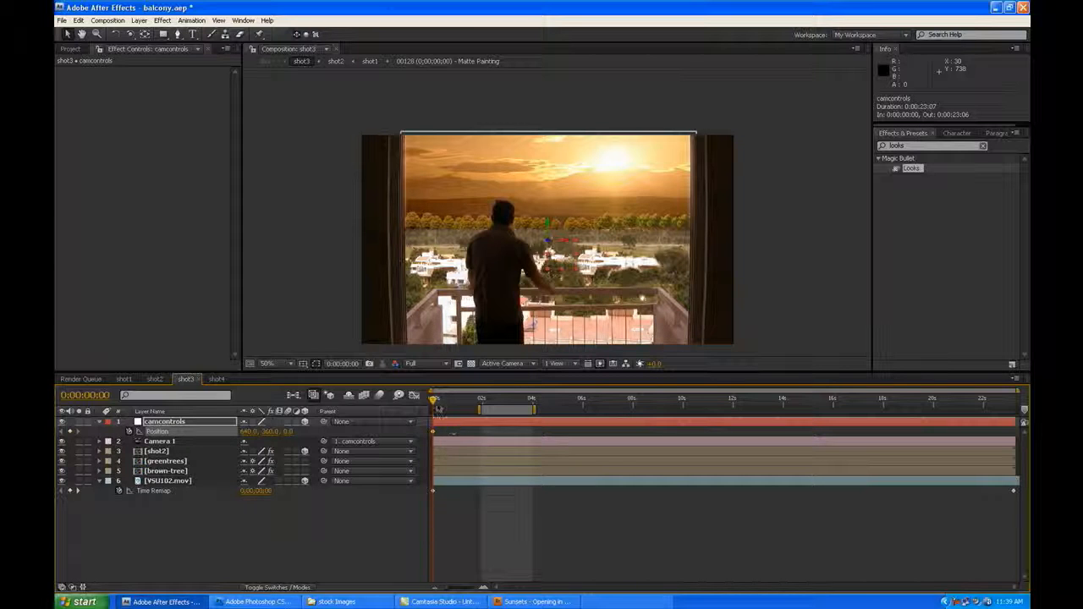
drag(434, 400, 1029, 453)
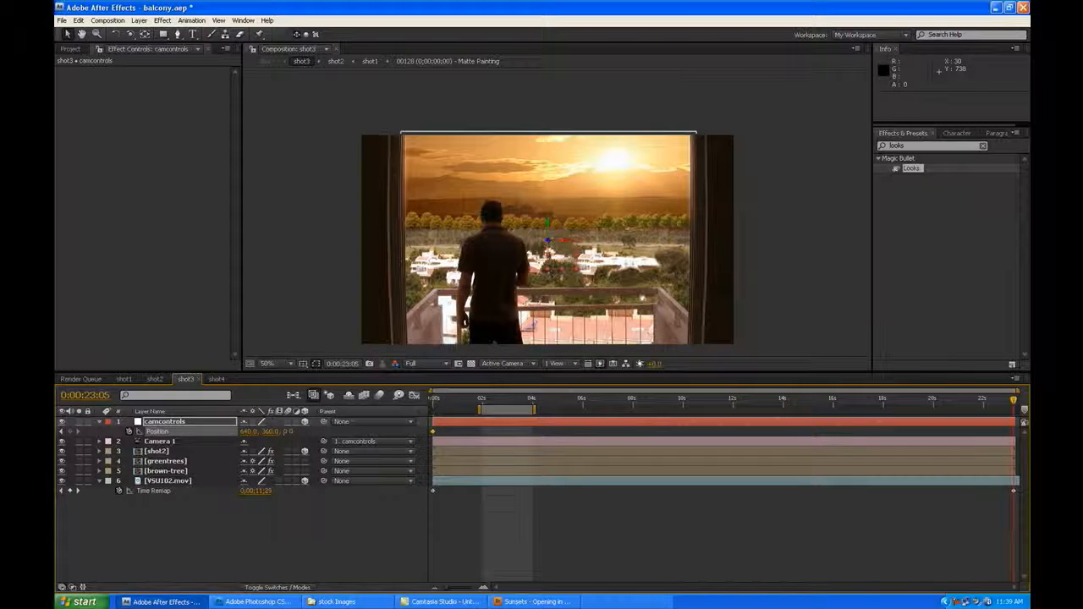
drag(290, 432, 318, 430)
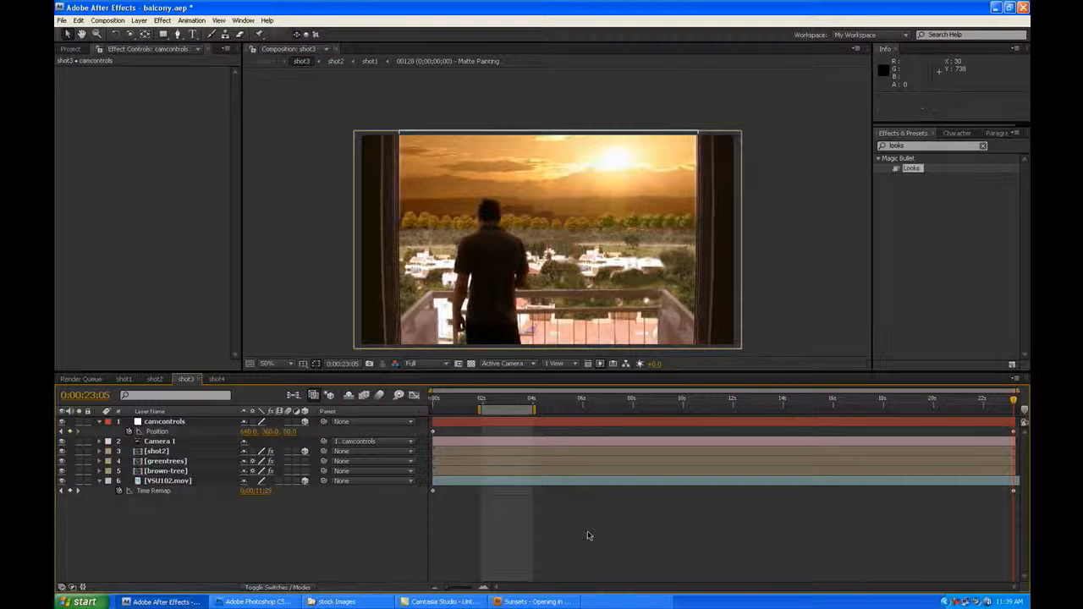
key(ctrl+s)
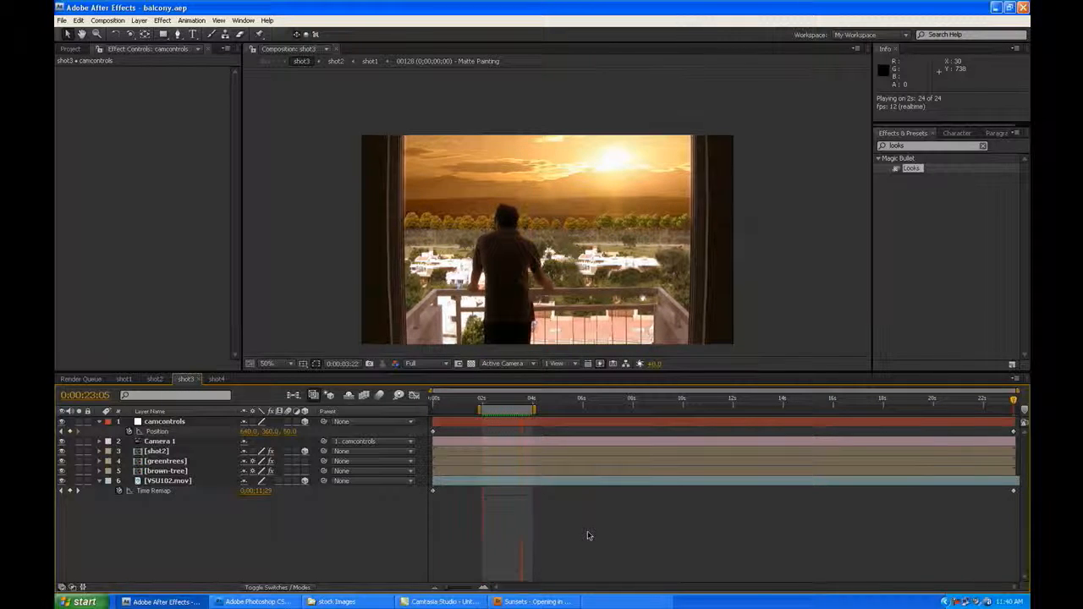
click(587, 535)
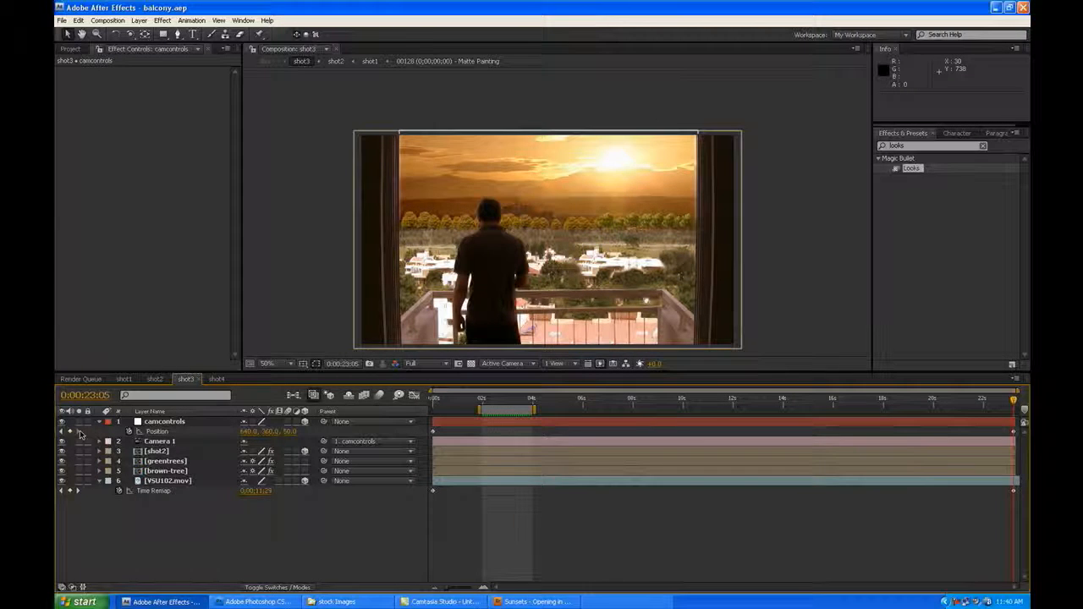
- Set the Z position of the camcontrols null's end keyframe to 100 and preview the camera move
click(291, 431)
text(100)
key(Return)
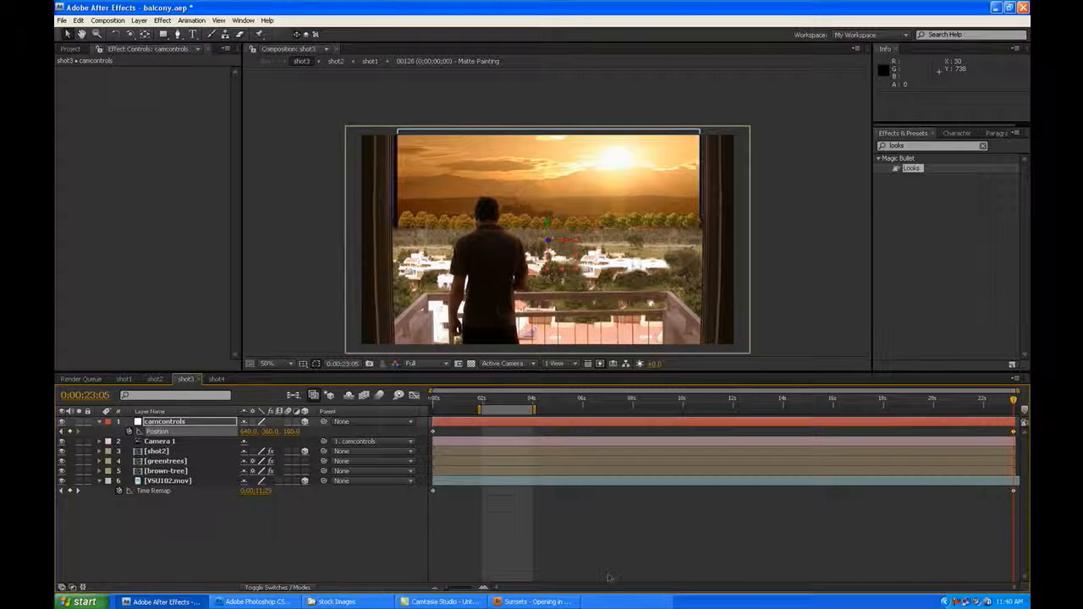
click(604, 551)
key(KP_0)
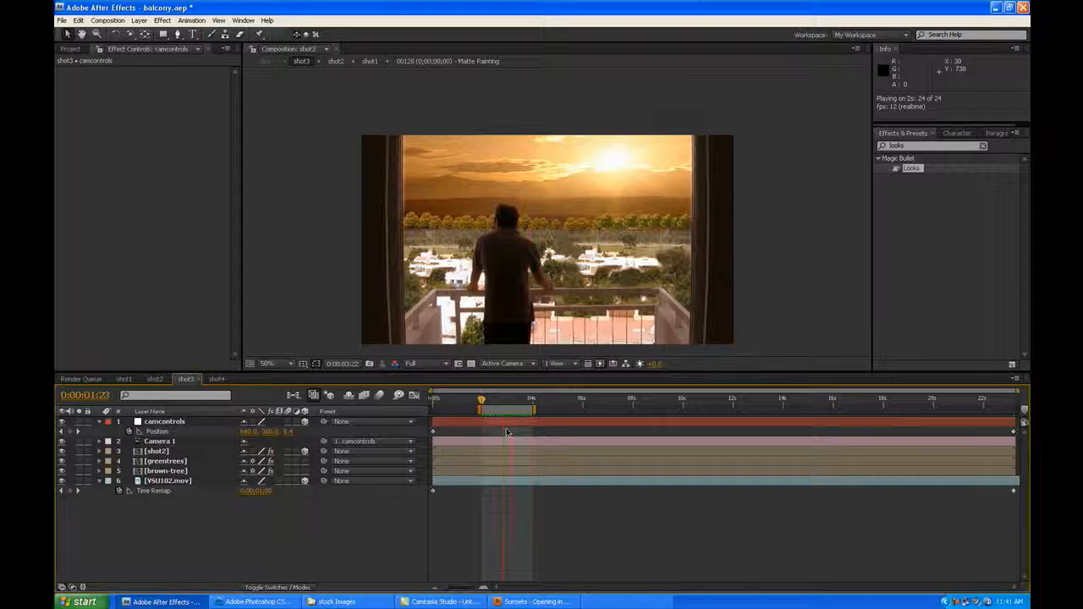
click(599, 542)
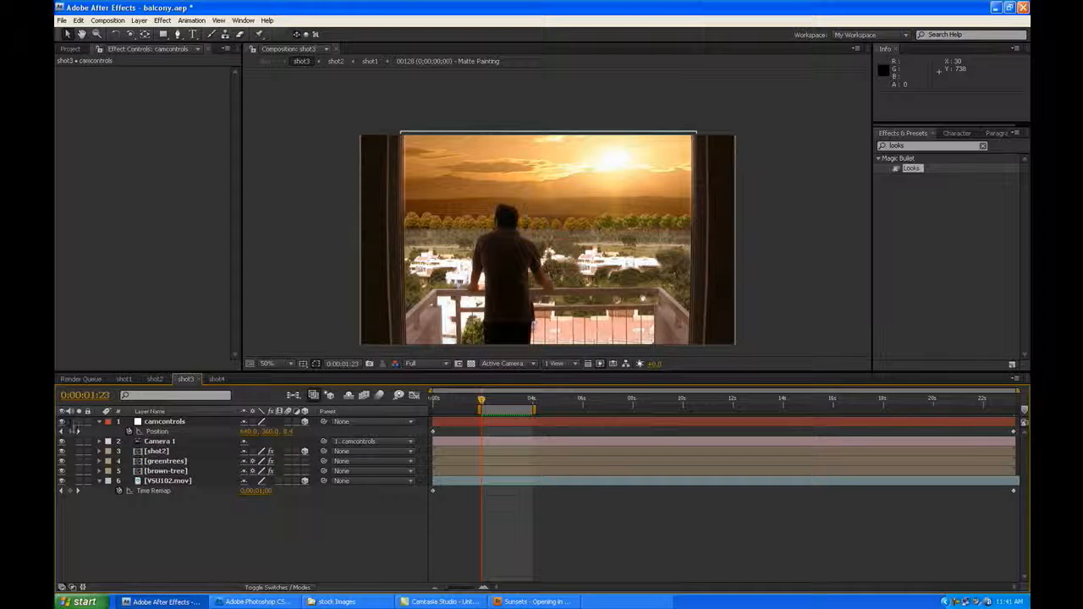
- Try a Z position of 150 on the camcontrols null's end keyframe and undo the change
click(78, 432)
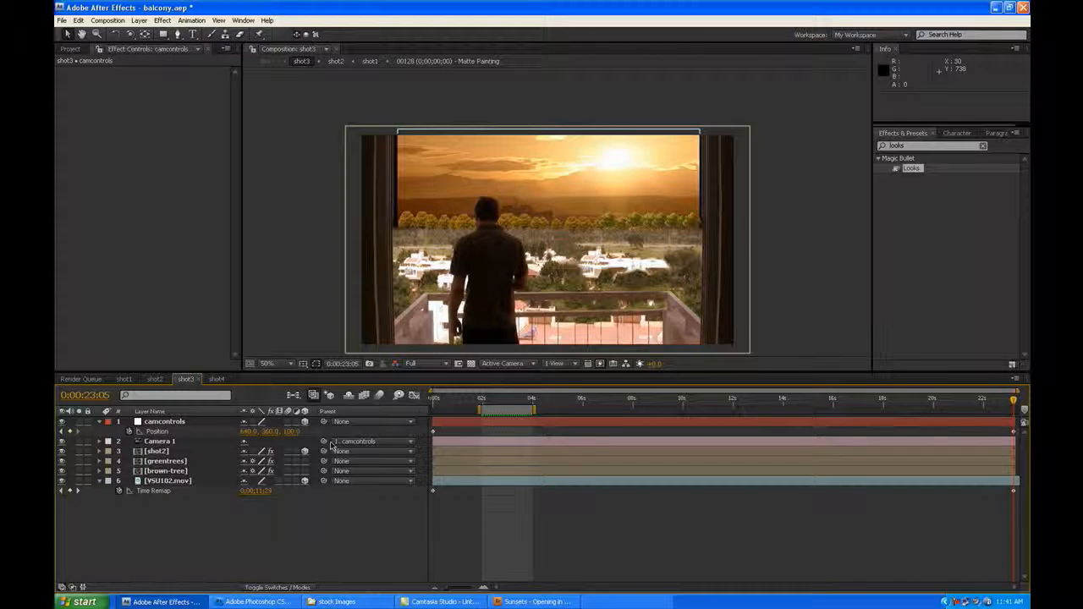
click(293, 431)
key(Return)
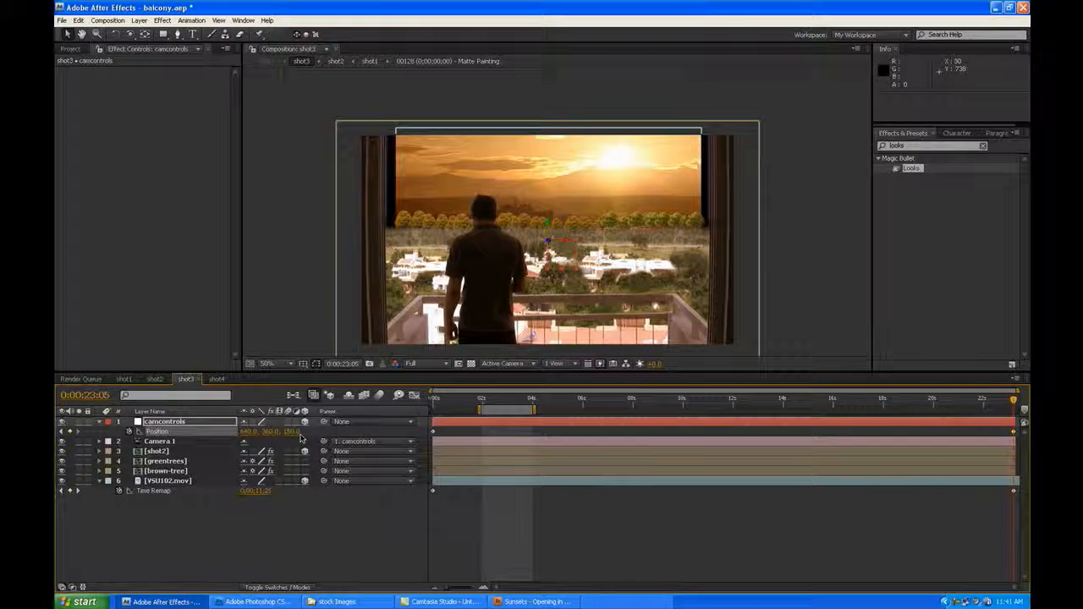
key(ctrl+z)
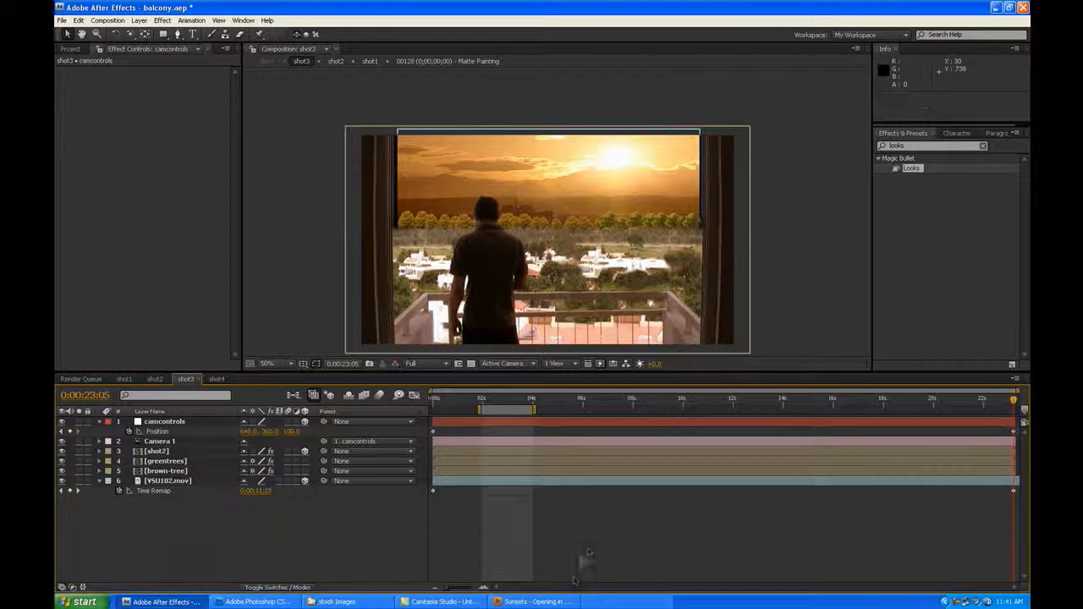
- Save the project and check the sky edges near the end of shot3 against the transparency grid
key(ctrl+s)
click(489, 400)
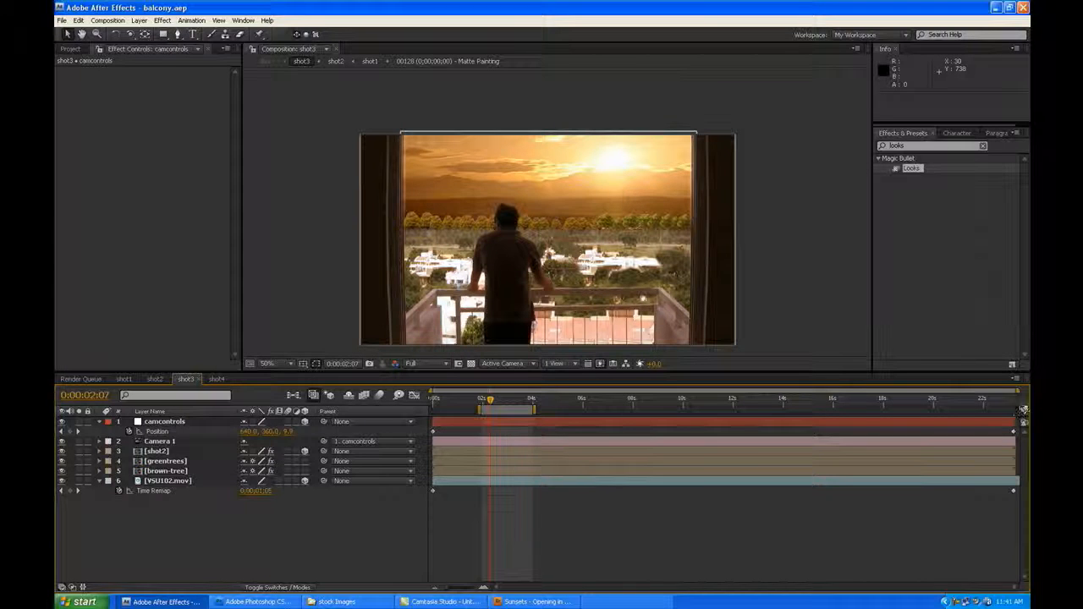
click(1009, 400)
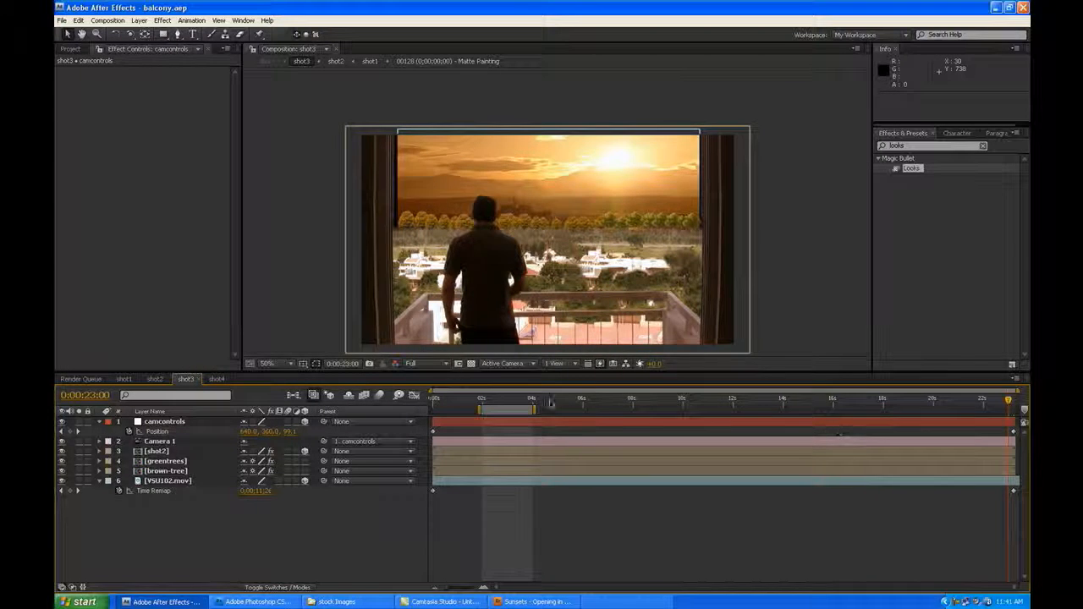
click(399, 164)
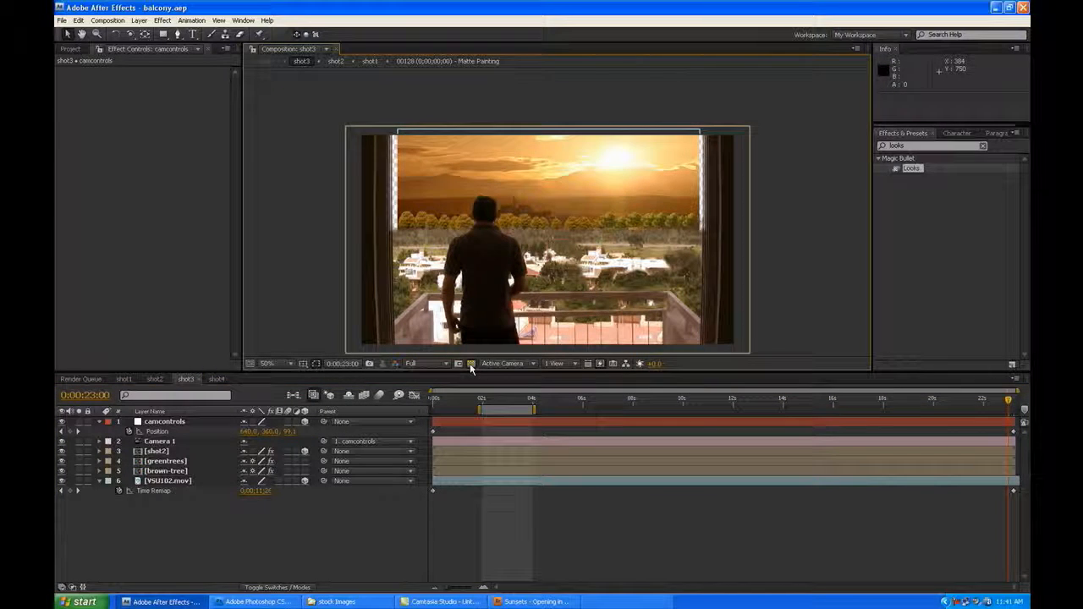
- Scale the VSU102.mov sky layer to about 545% by 356% to fill the gaps beside the window frame, and save the project
click(206, 484)
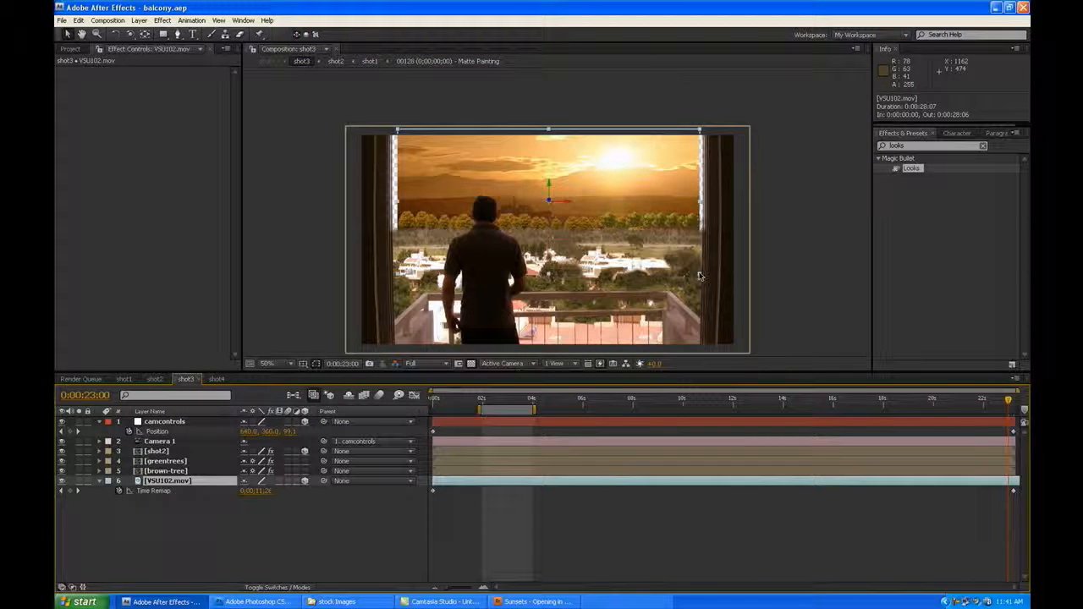
drag(699, 276, 708, 274)
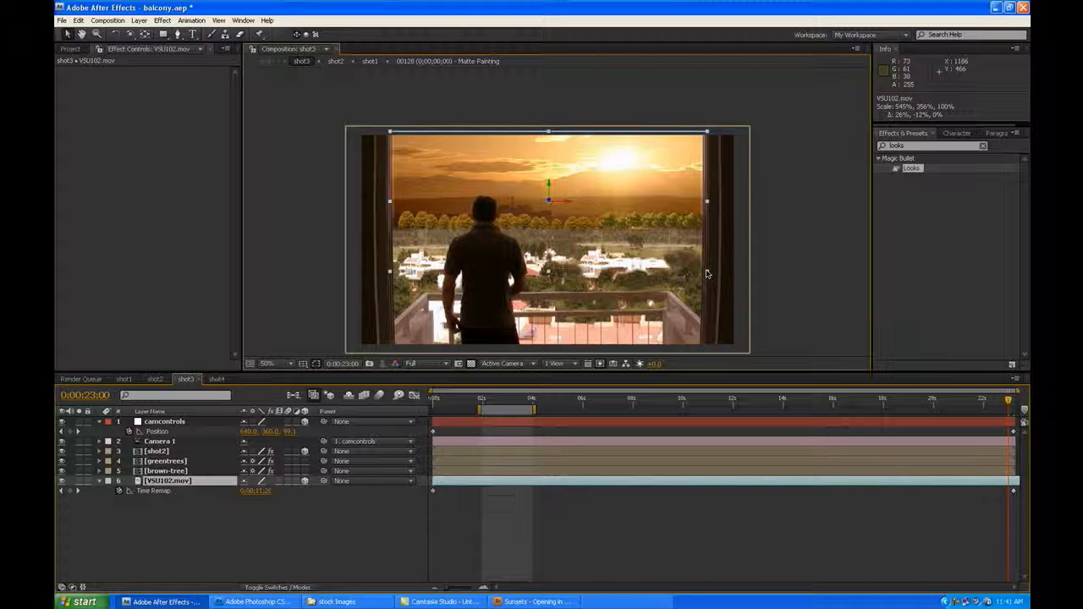
click(689, 536)
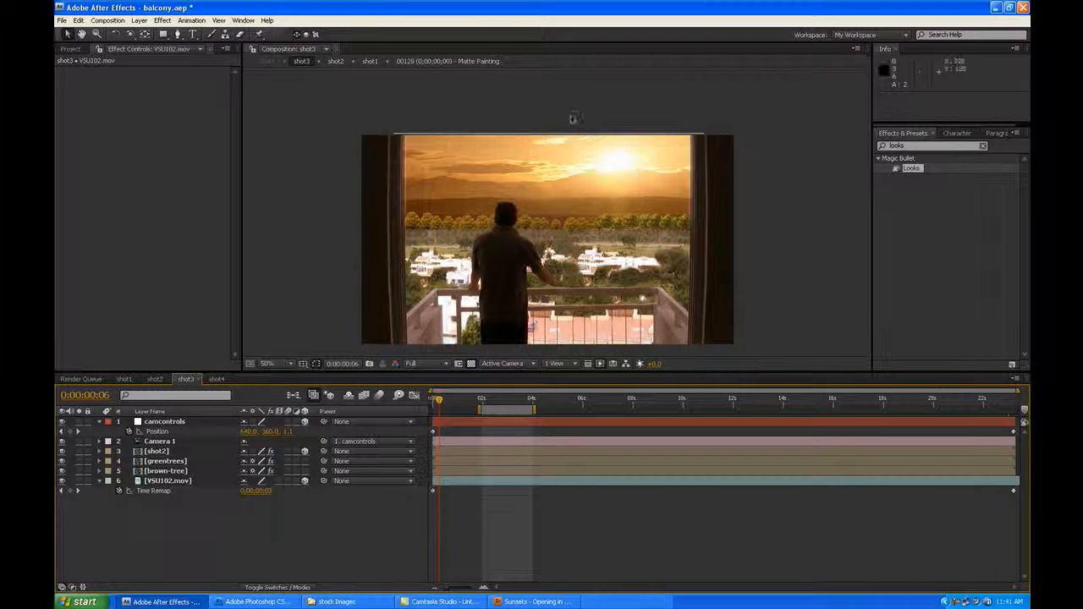
key(ctrl+s)
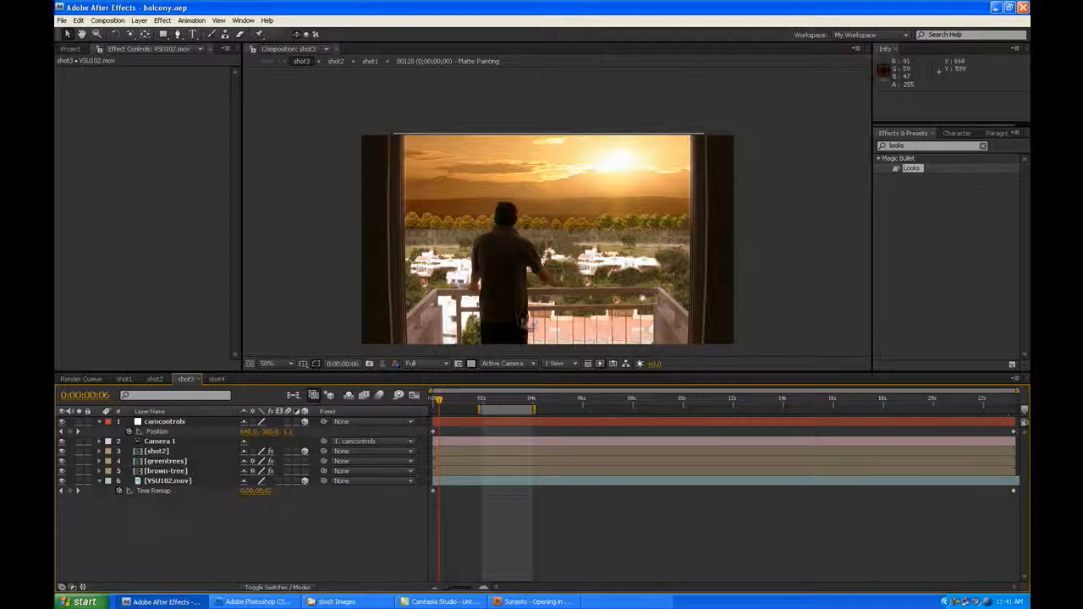
click(99, 421)
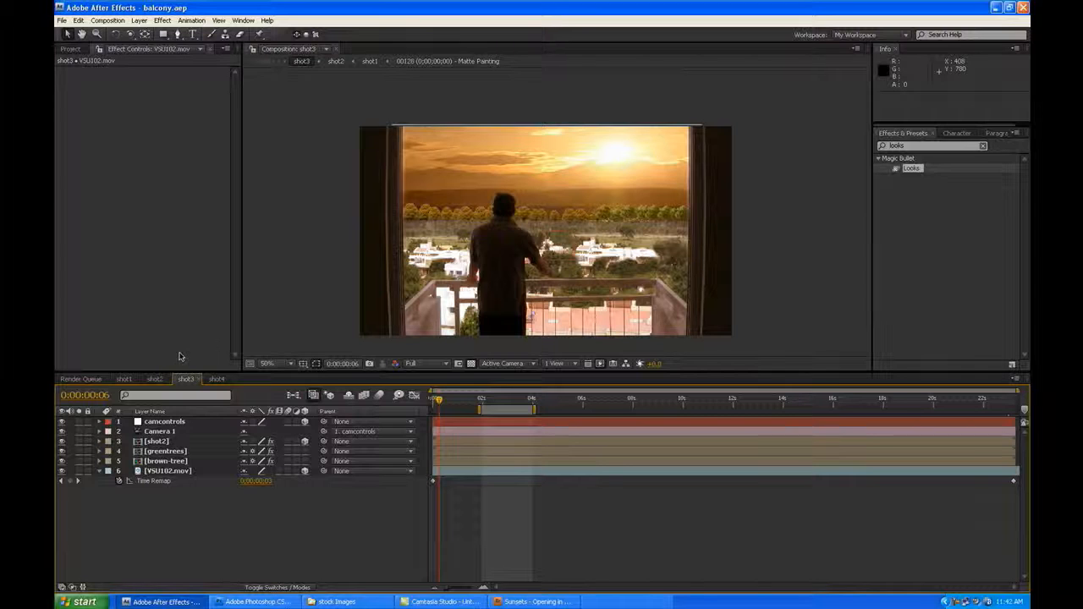
- Import shot1_00000 from the AVI folder in Camera Takes as a single TIFF still with the sequence option off
click(70, 49)
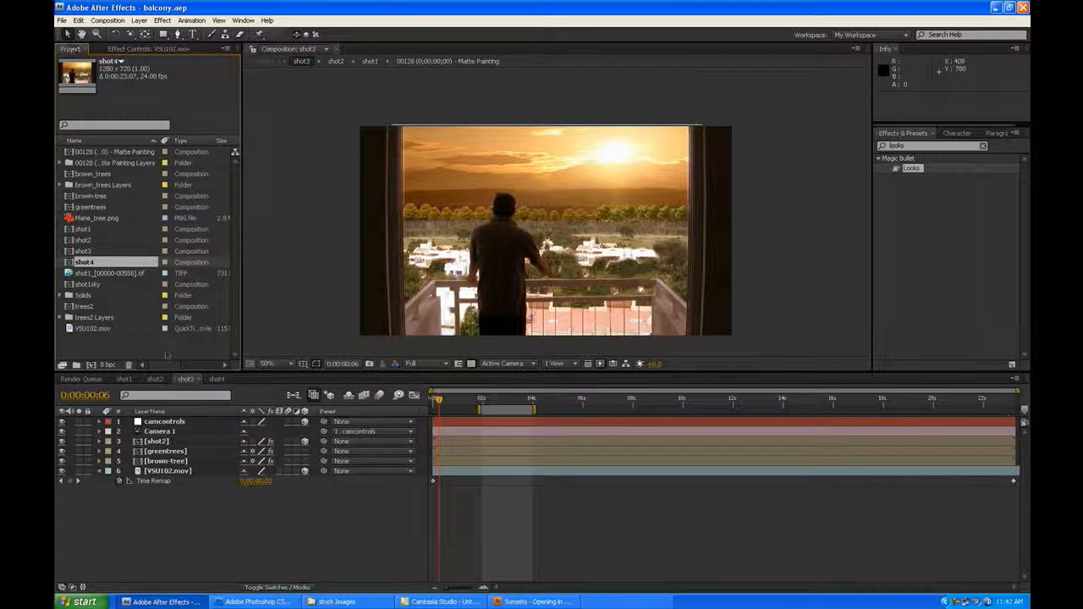
double_click(167, 356)
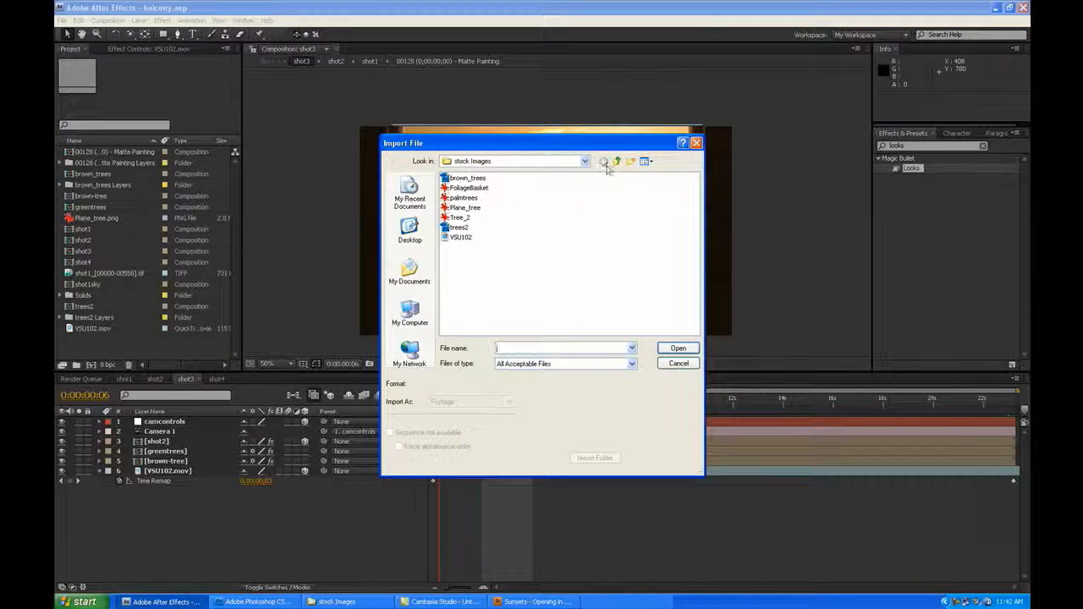
click(615, 161)
double_click(461, 188)
click(455, 188)
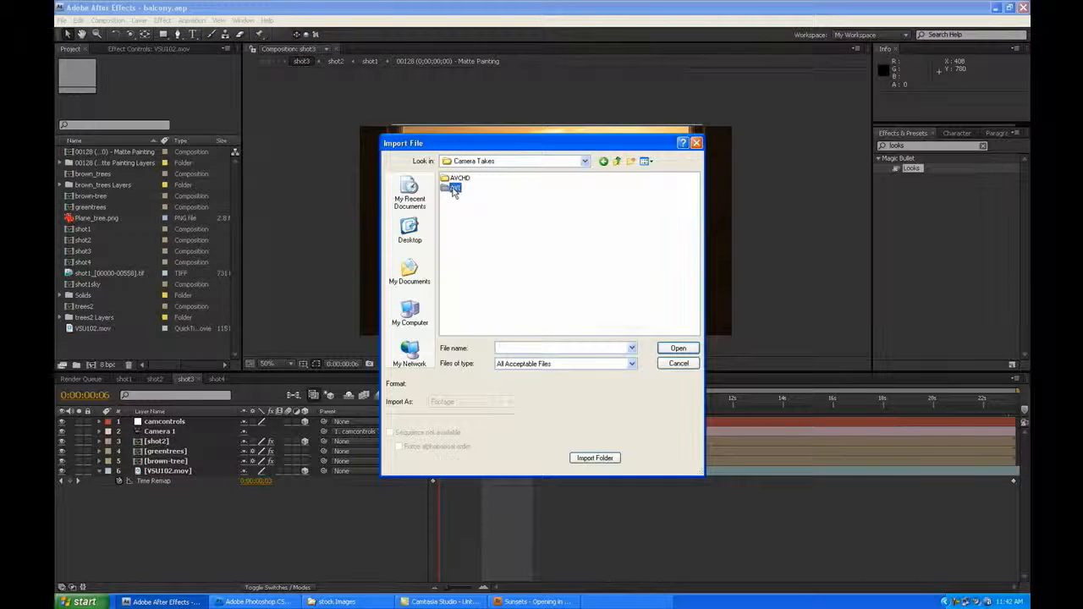
double_click(454, 188)
click(467, 178)
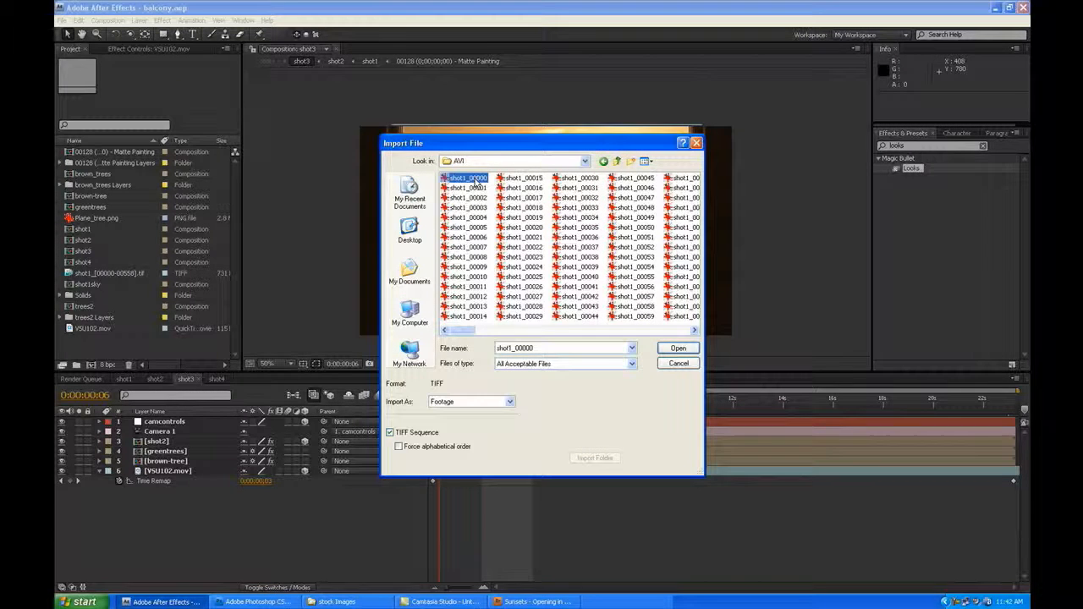
click(390, 433)
click(678, 348)
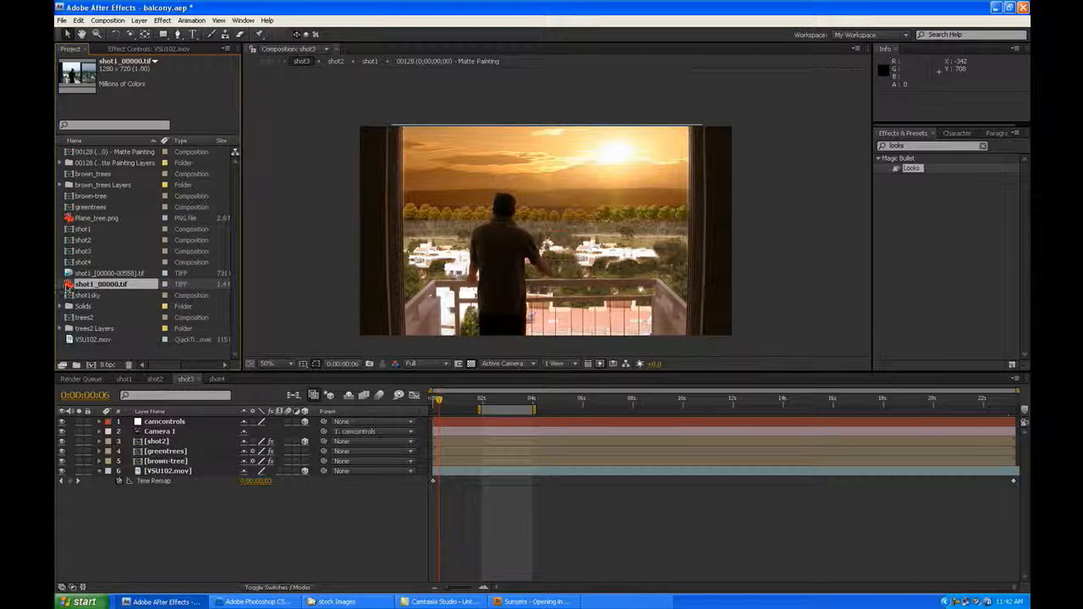
- Create a new composition from shot1_00000.tif and enlarge the viewing area around its image
drag(68, 288, 89, 365)
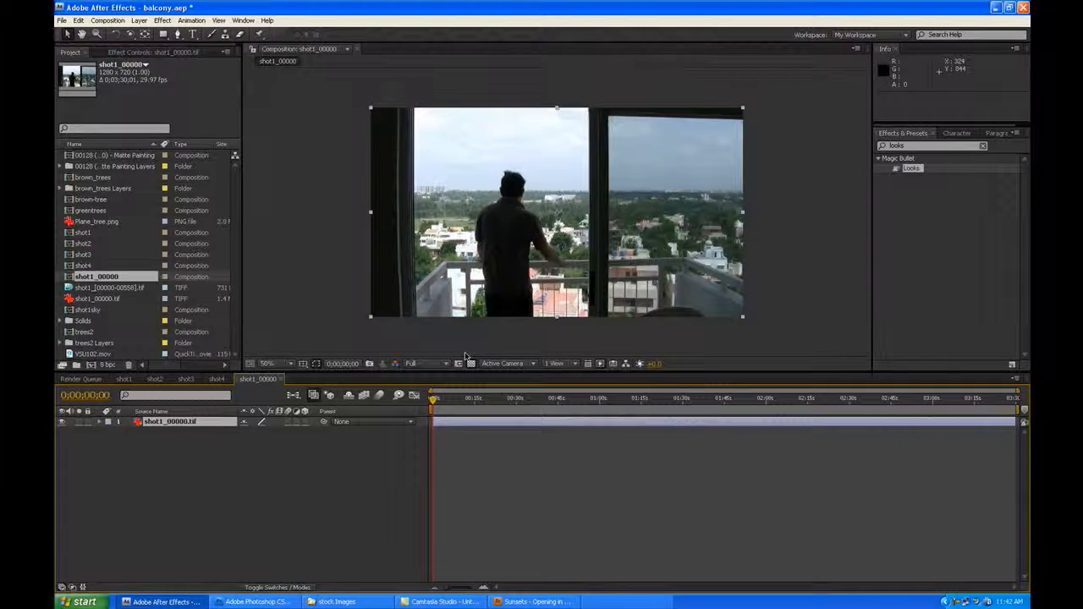
scroll(736, 242, up, 1)
scroll(702, 222, down, 1)
key(space)
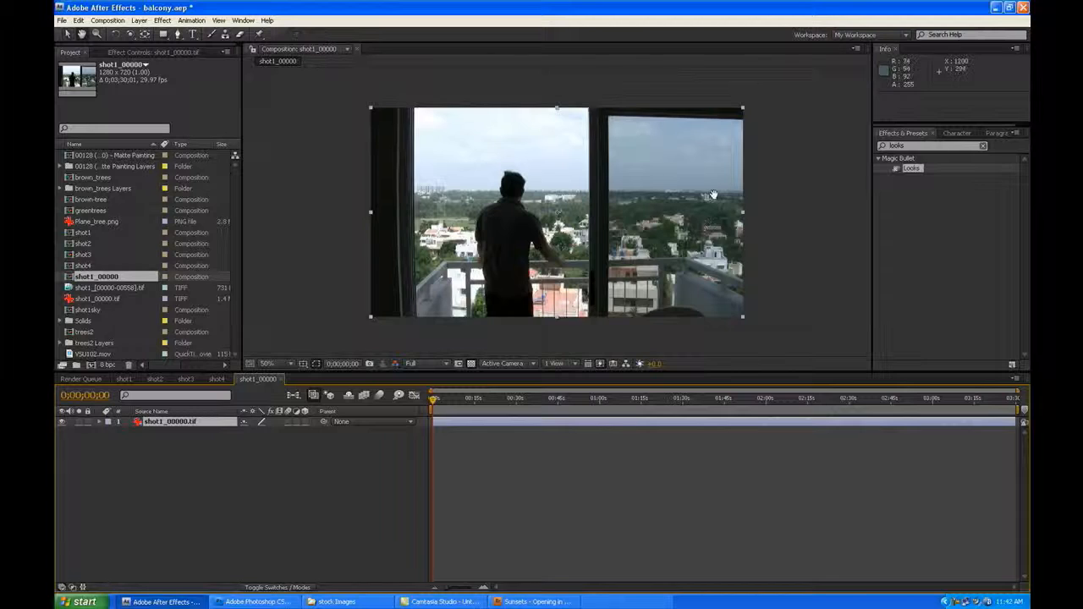
drag(723, 189, 660, 210)
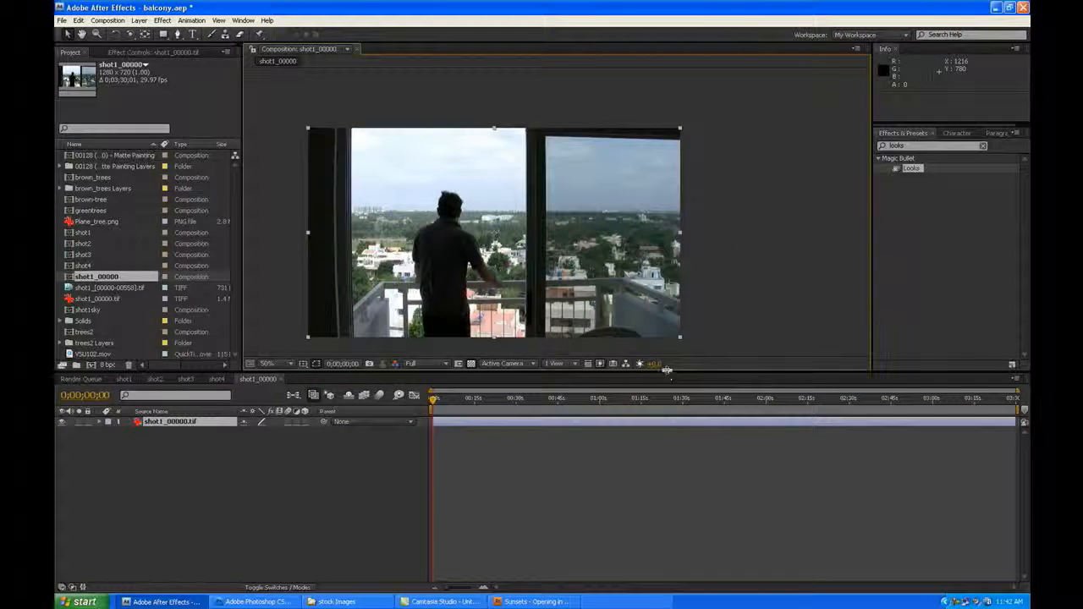
drag(668, 376, 667, 448)
scroll(641, 278, up, 1)
mouse_move(641, 278)
mouse_down()
mouse_move(644, 296)
mouse_move(645, 267)
mouse_up()
scroll(647, 267, down, 1)
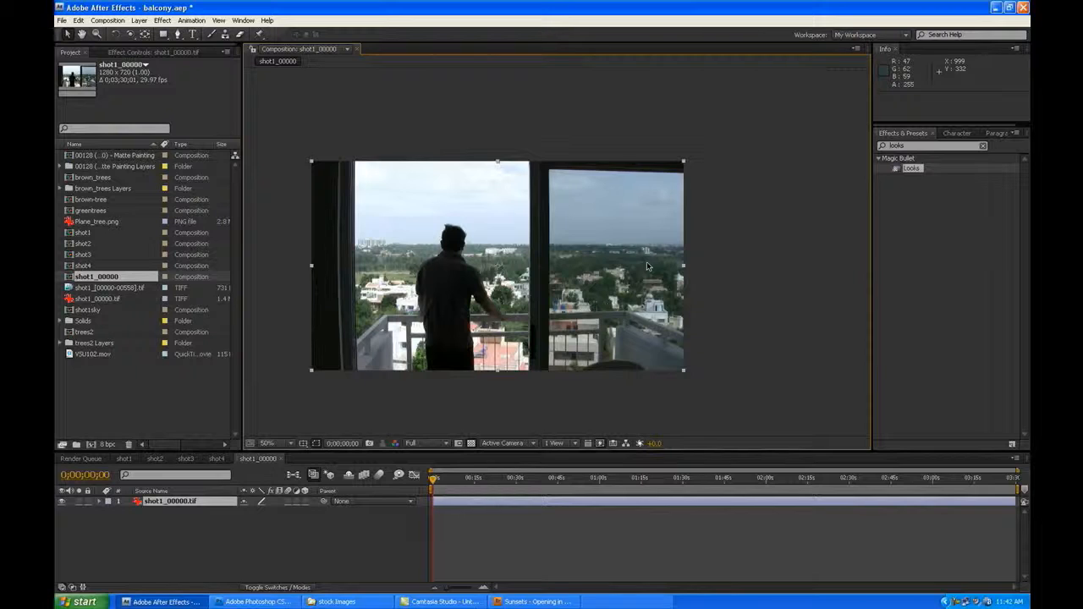
- Mask shot1_00000.tif with the Pen tool around the window frame's vertical post and upper bar, and turn off the transparency grid
click(177, 34)
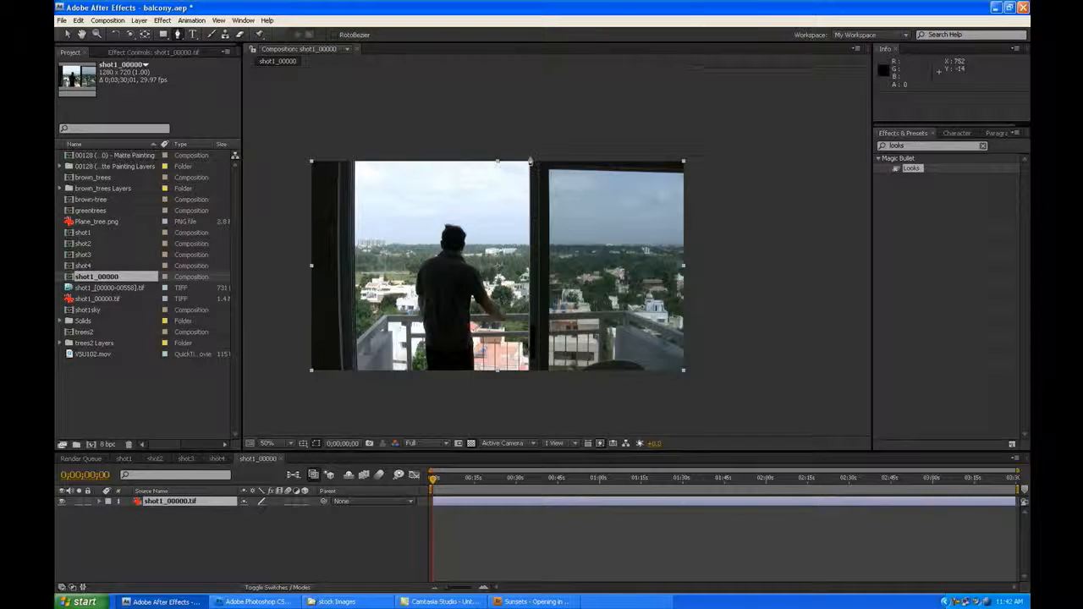
click(528, 158)
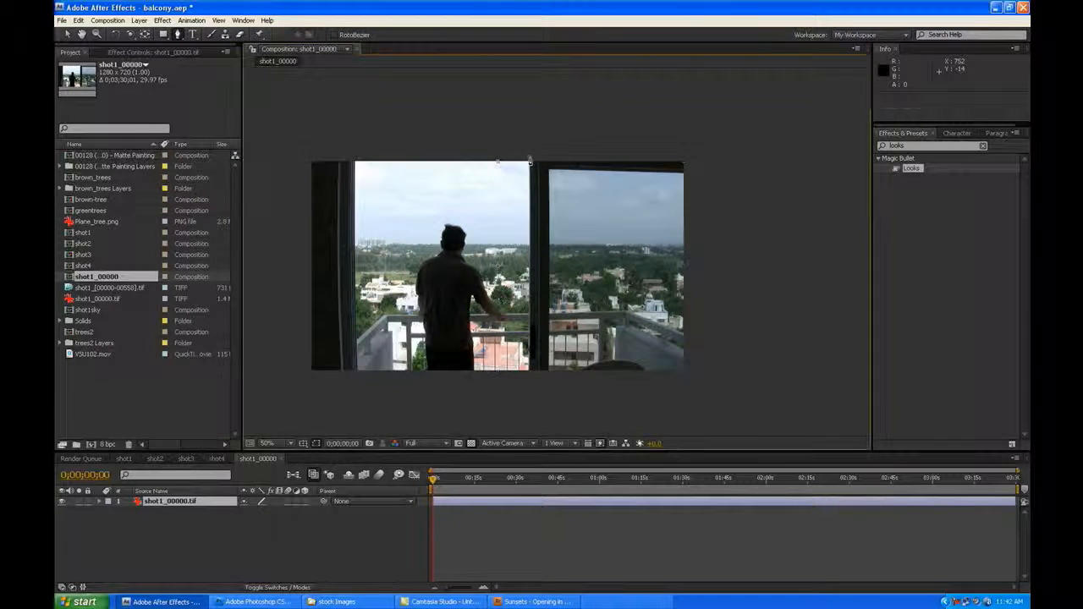
click(529, 372)
click(548, 372)
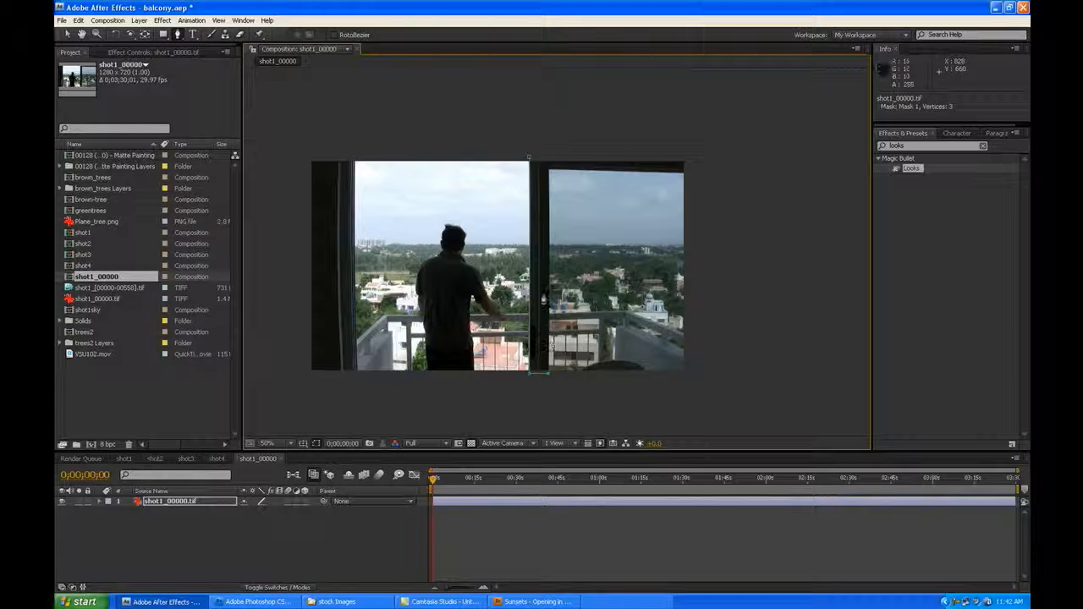
click(548, 170)
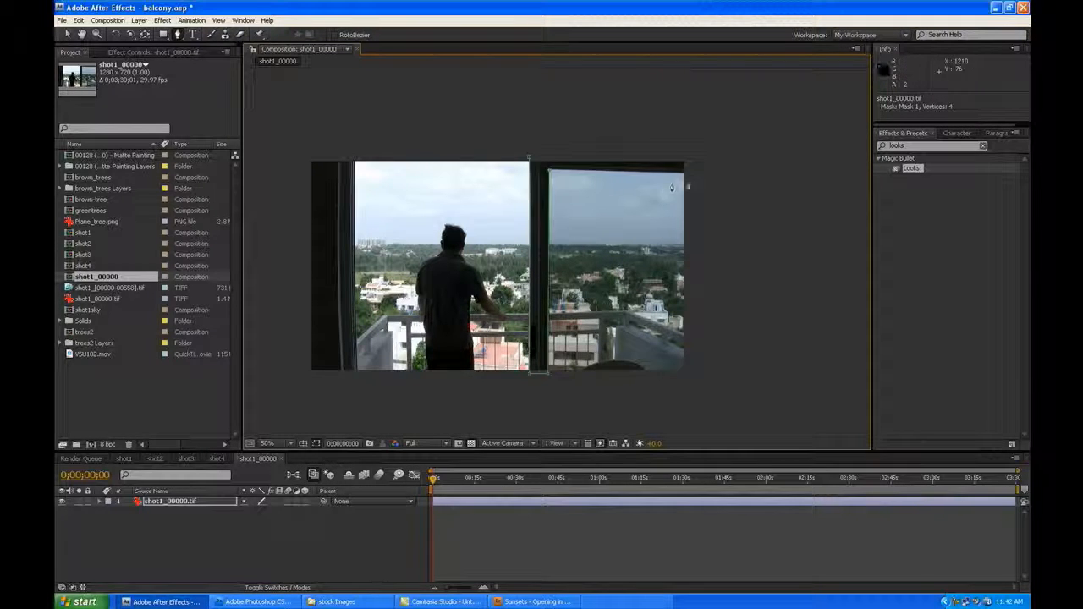
click(694, 155)
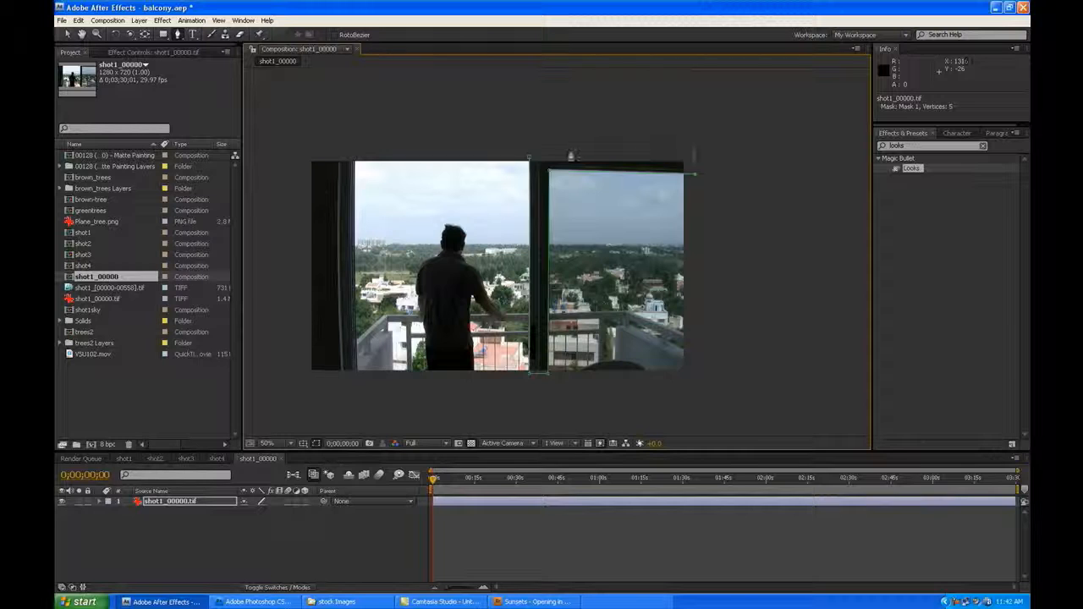
click(530, 160)
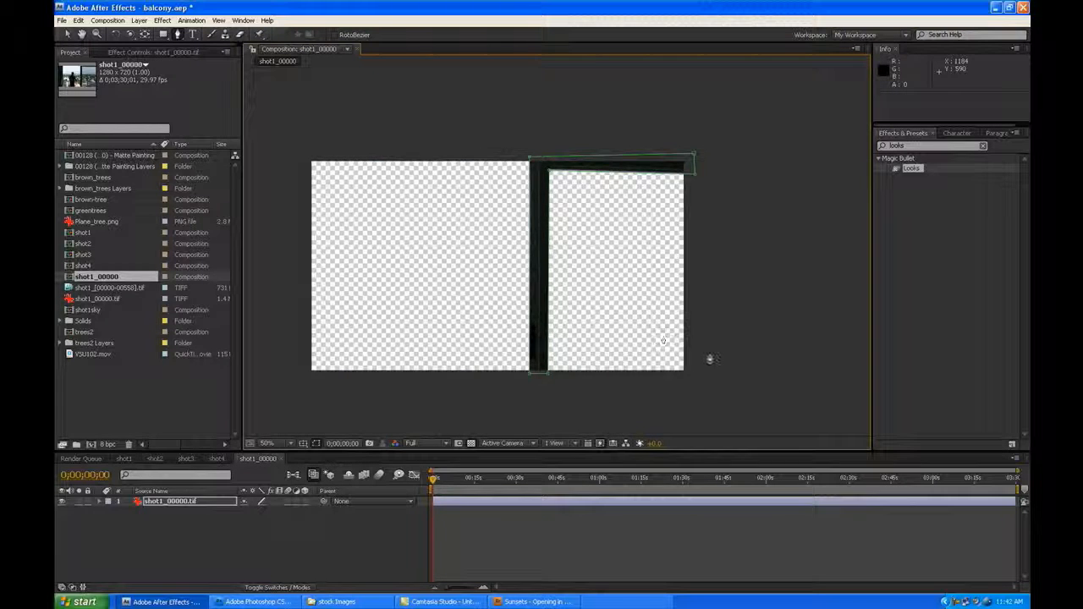
click(472, 444)
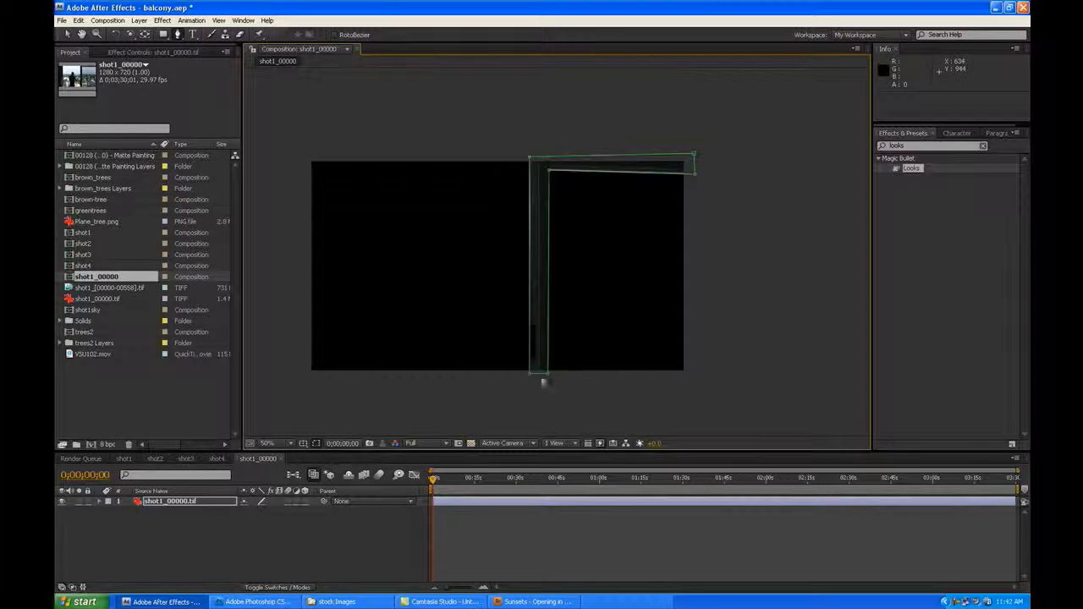
scroll(555, 358, down, 1)
drag(554, 357, 550, 348)
scroll(550, 354, up, 1)
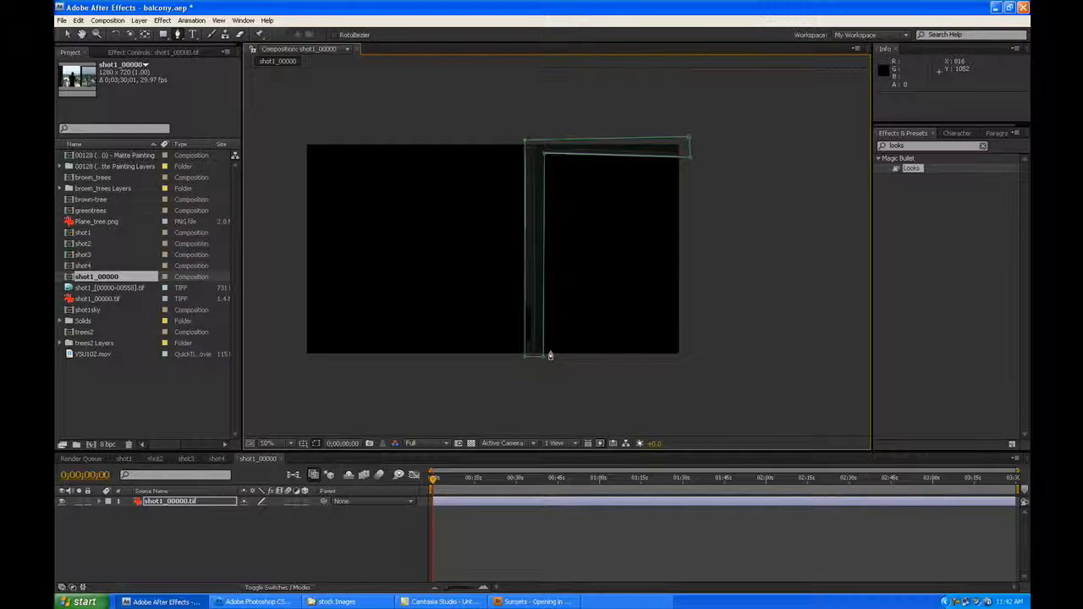
click(515, 535)
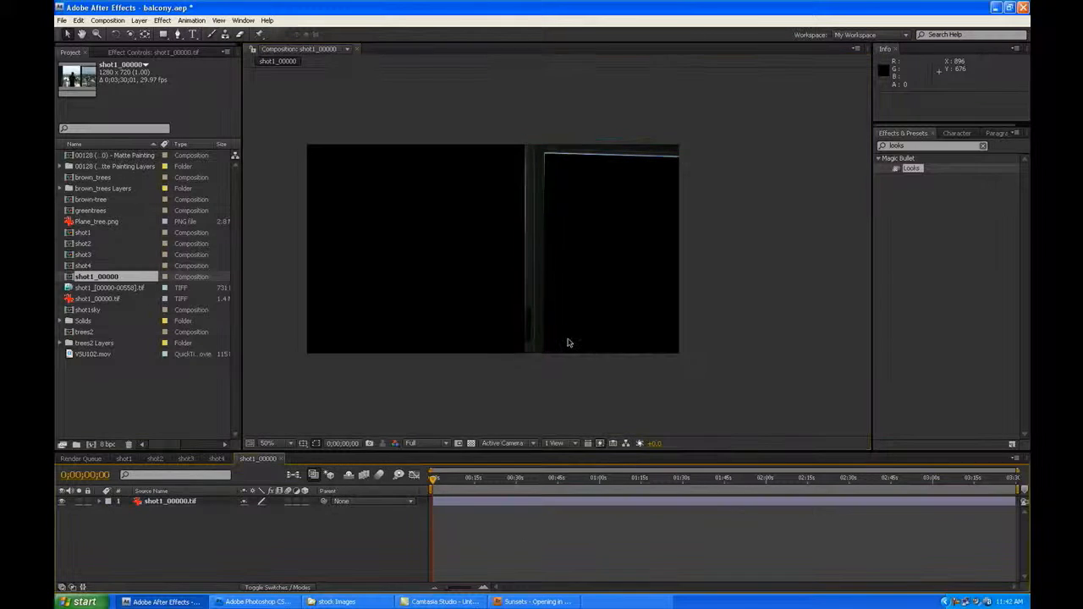
- Add a red 1280 x 720 px solid beneath the masked shot1_00000.tif layer to reveal the mask edges
right_click(252, 513)
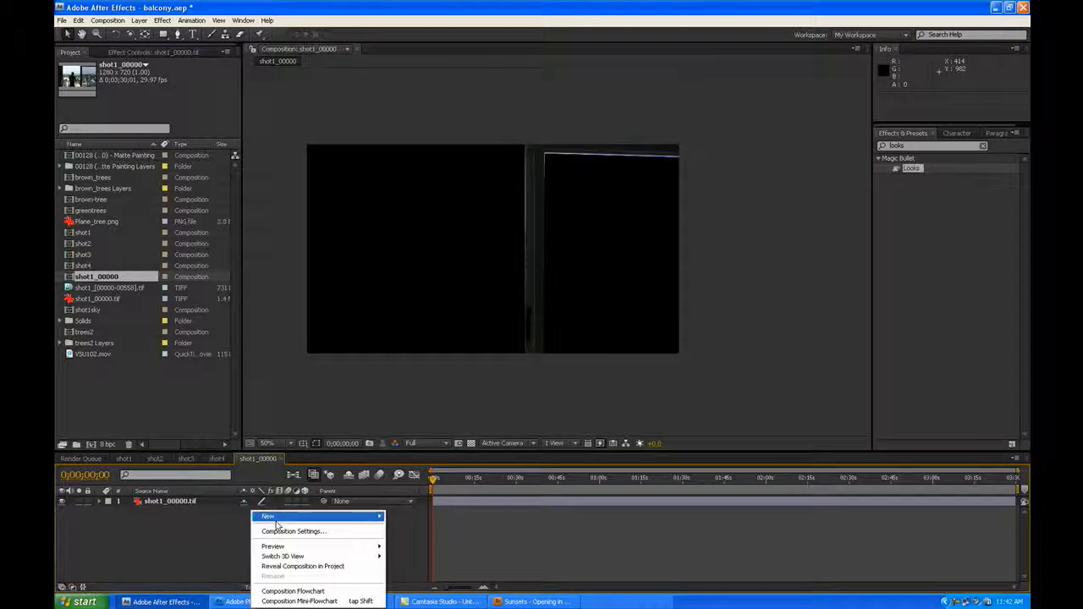
mouse_move(277, 518)
click(408, 542)
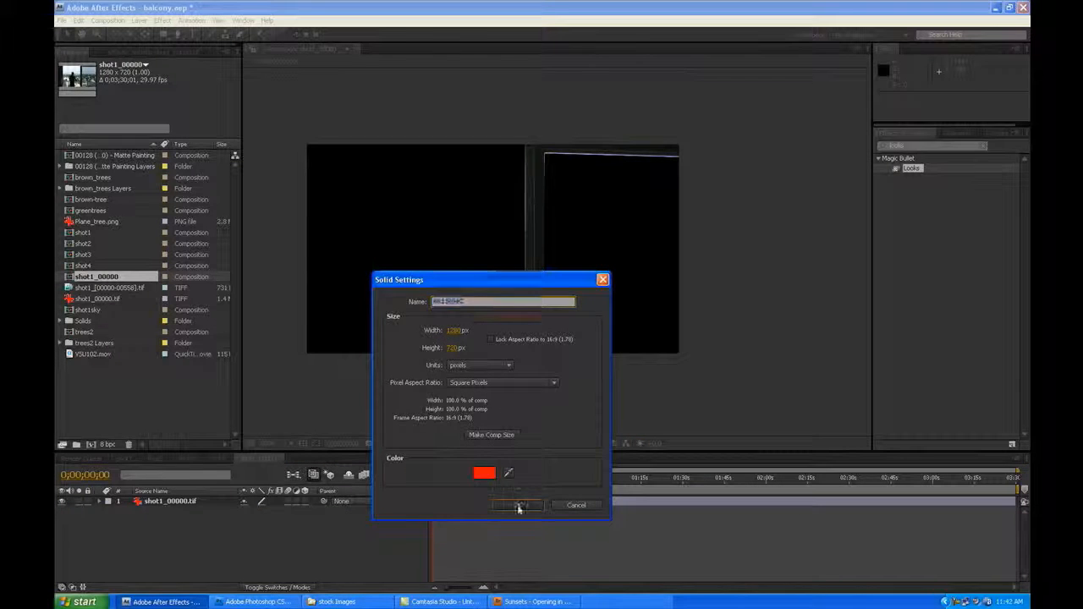
click(516, 506)
drag(226, 537, 229, 533)
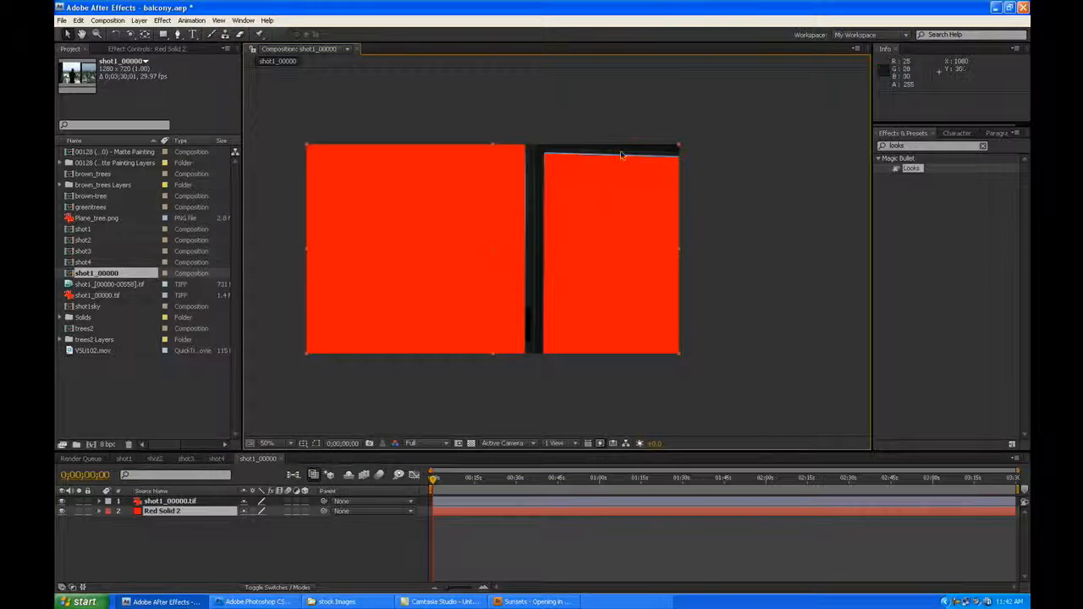
- Nudge the mask's inner corner vertex on shot1_00000.tif to trim the bright edge beneath the upper bar
click(196, 500)
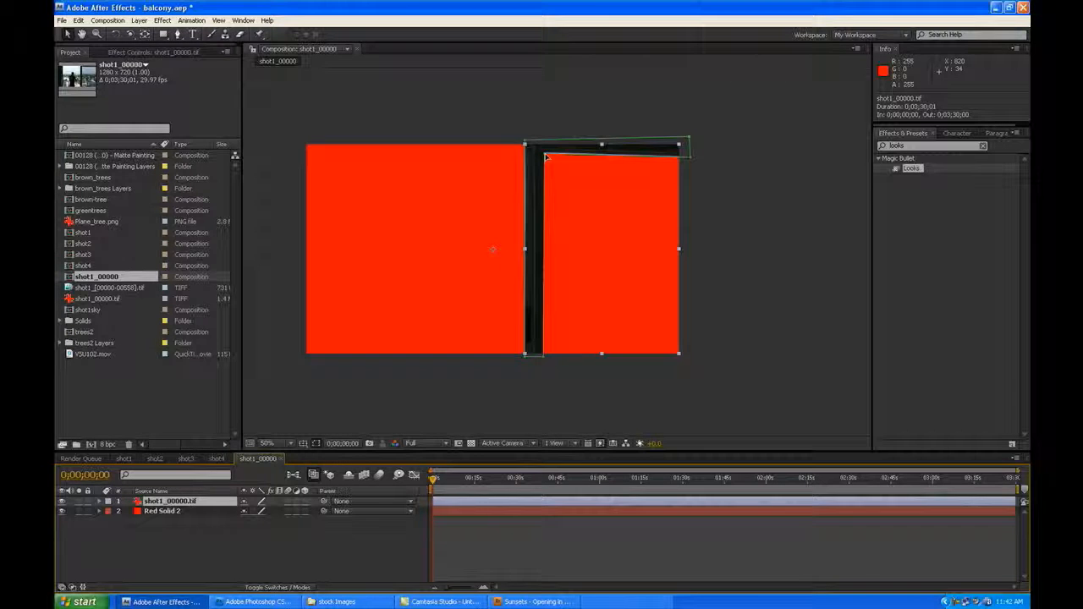
drag(544, 155, 546, 154)
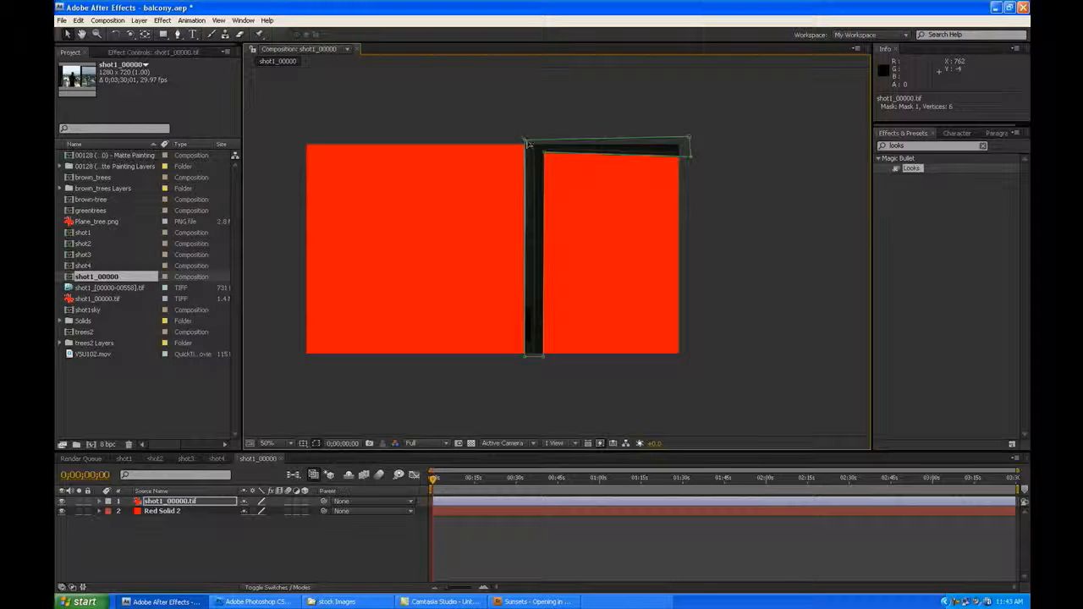
click(527, 418)
key(comma)
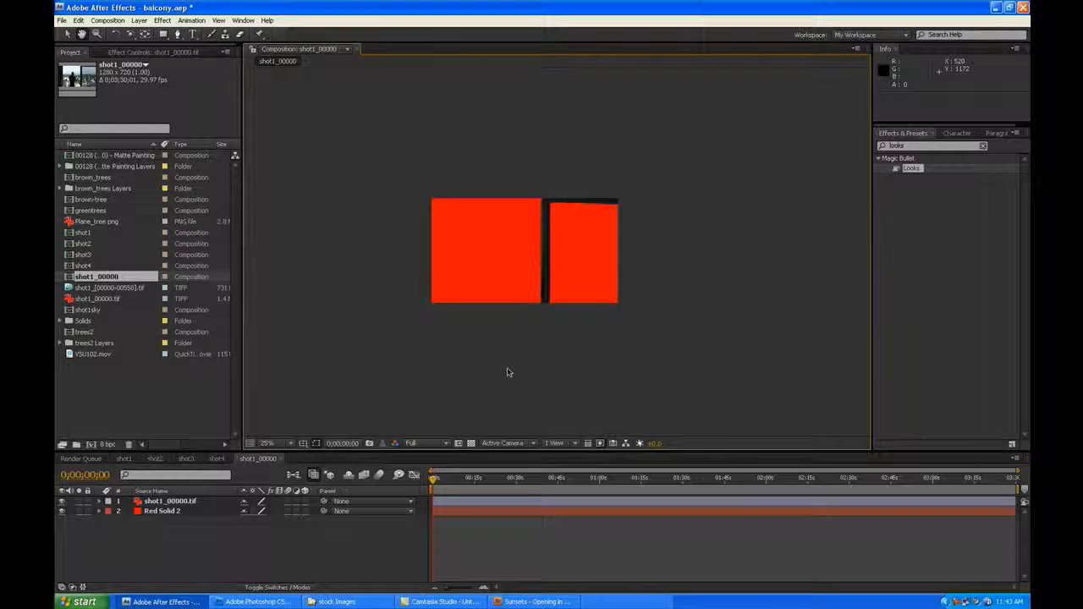
key(space)
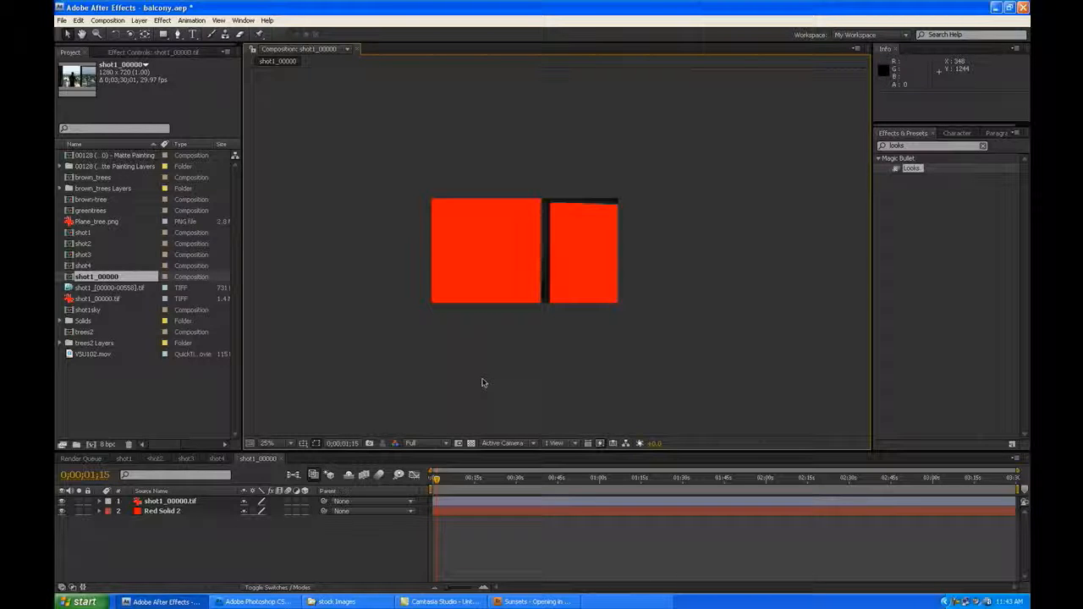
- Delete the red solid from behind the masked window frame
drag(475, 451, 476, 375)
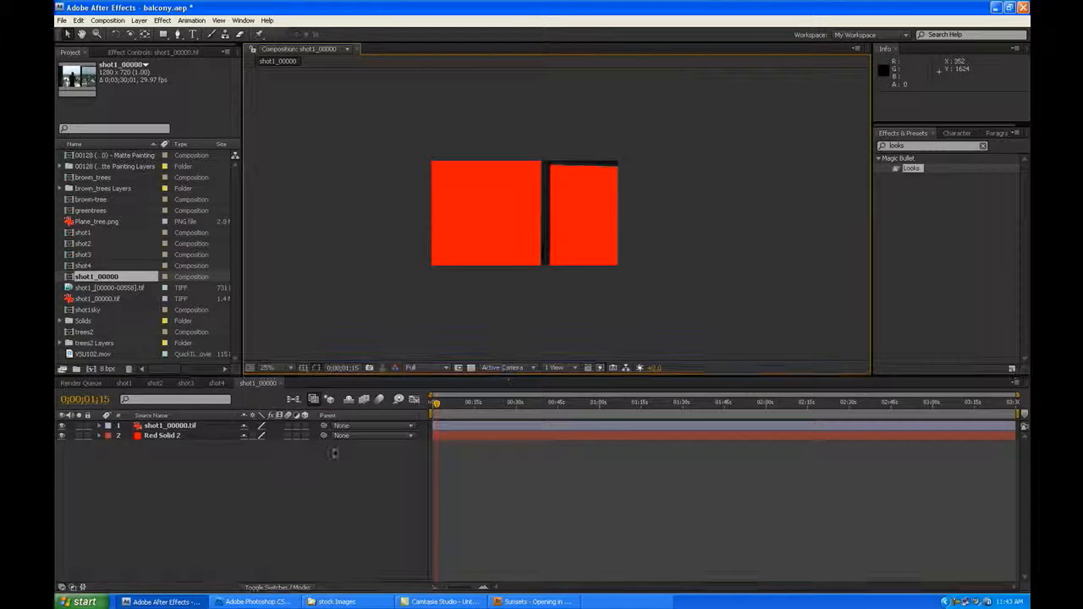
click(210, 437)
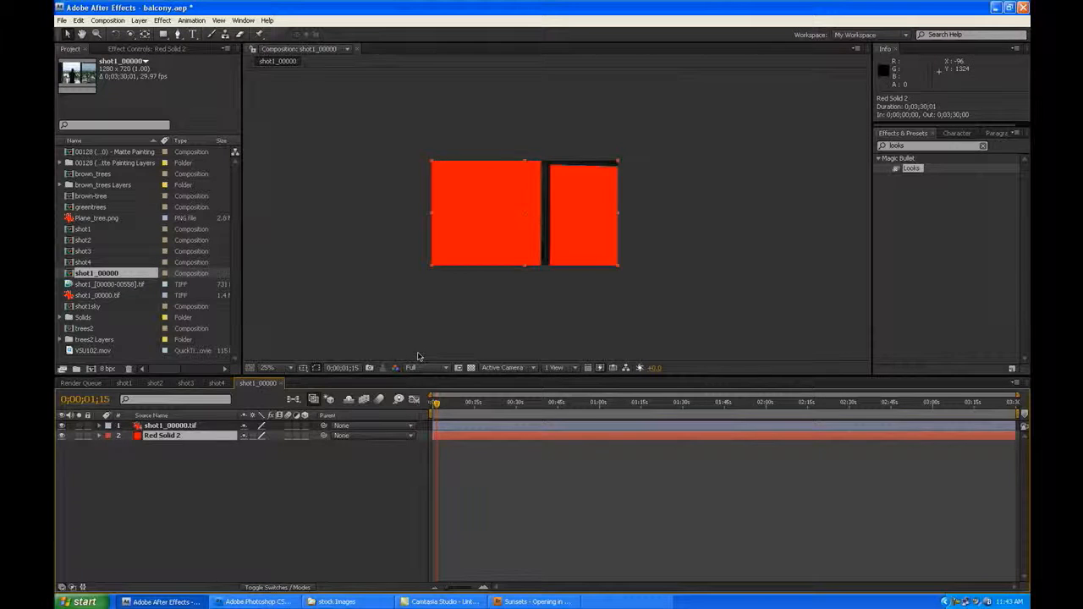
key(Delete)
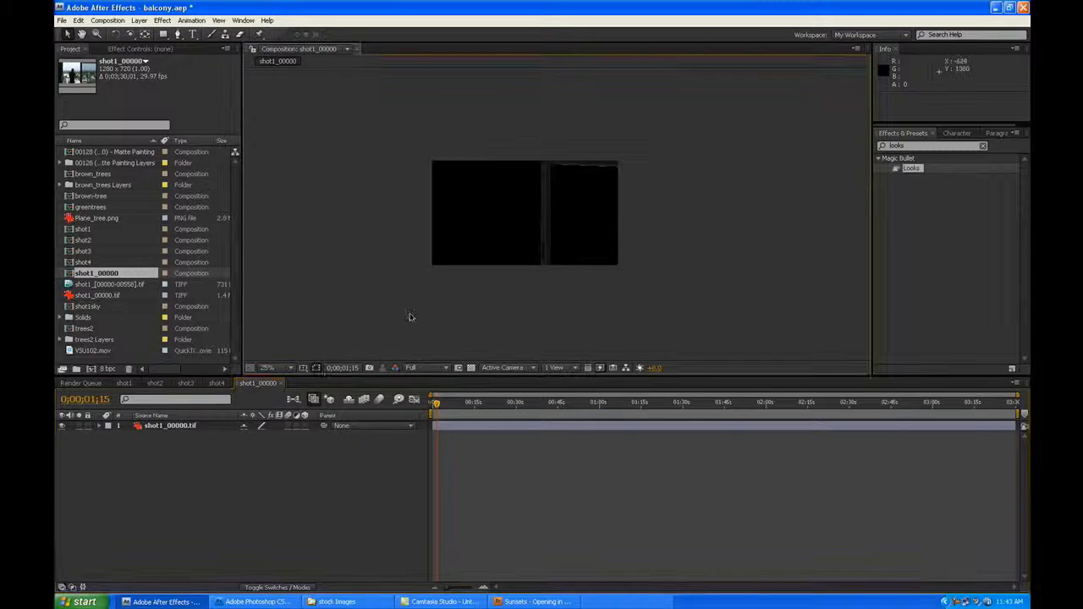
- Rename the shot1_00000 composition as frame_window and save the project
click(179, 427)
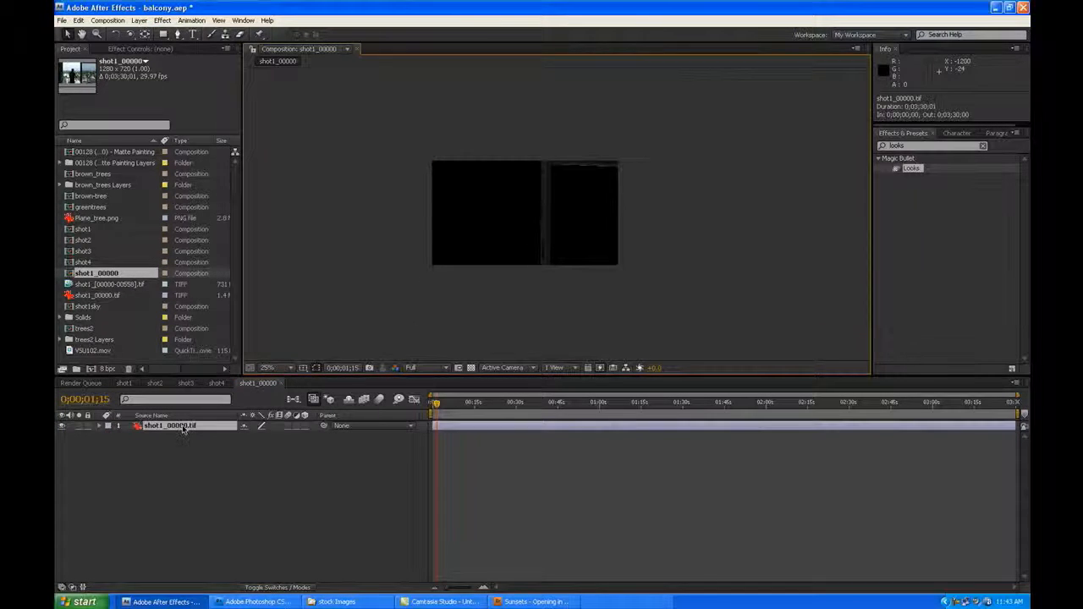
click(107, 19)
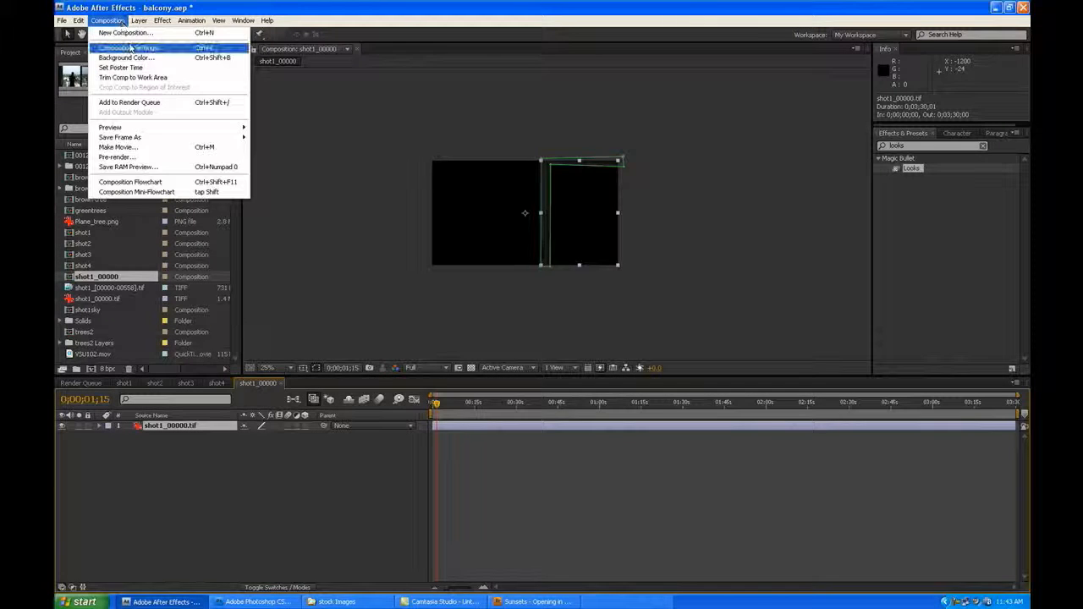
click(130, 49)
text(frame_window)
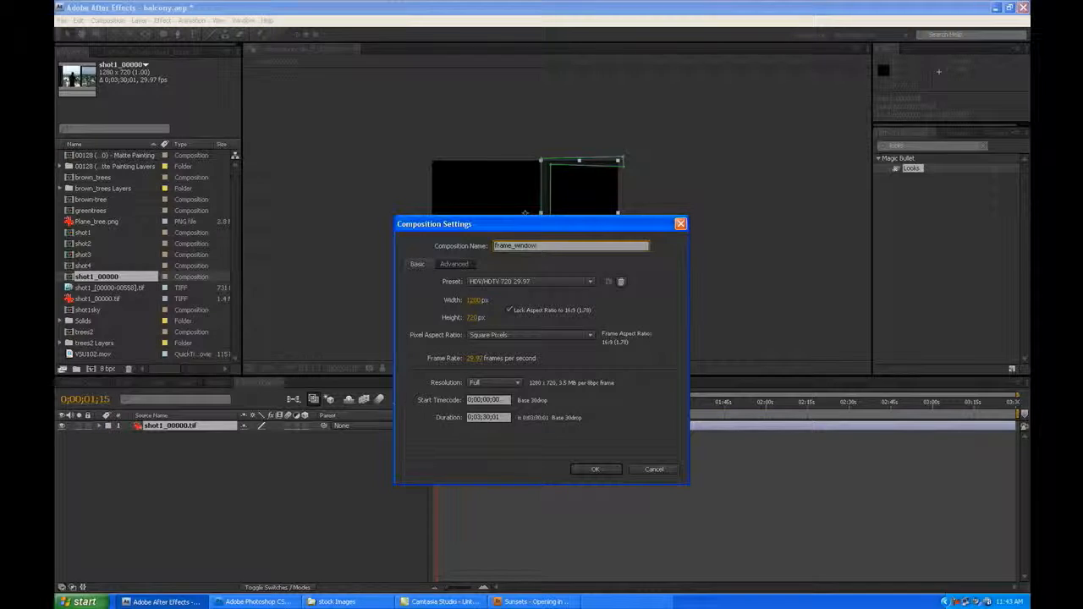
click(597, 469)
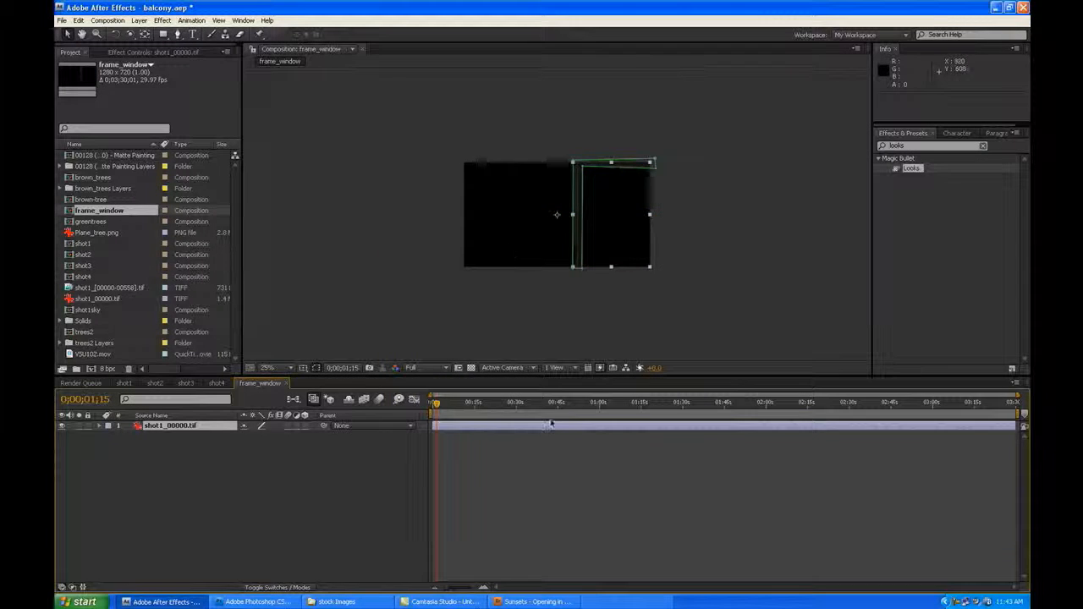
key(ctrl+s)
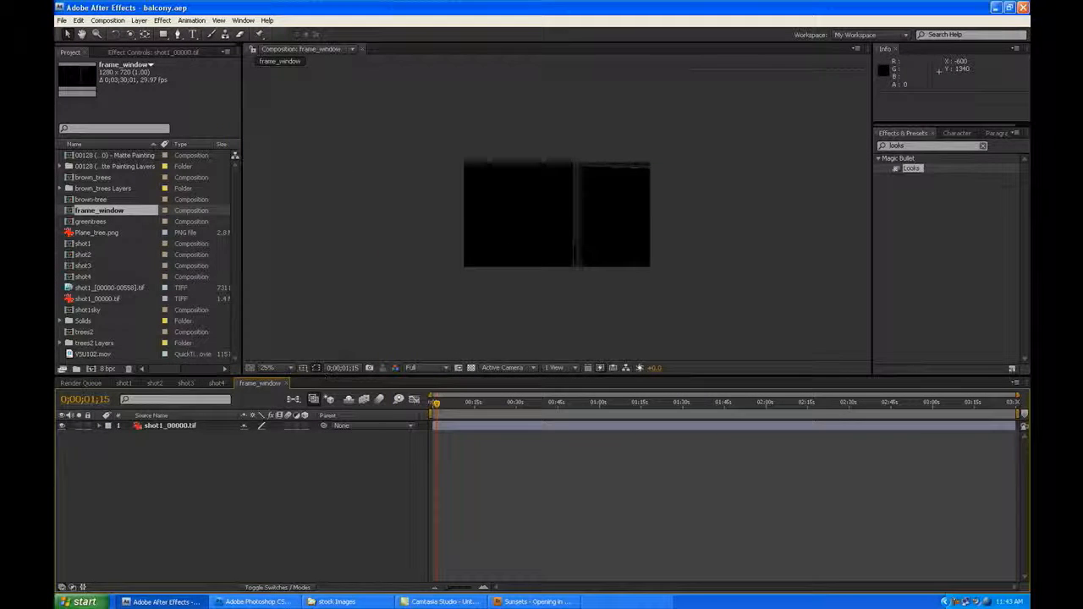
- Add the frame_window composition to shot3 between Camera 1 and shot2, and make it a 3D layer
click(186, 383)
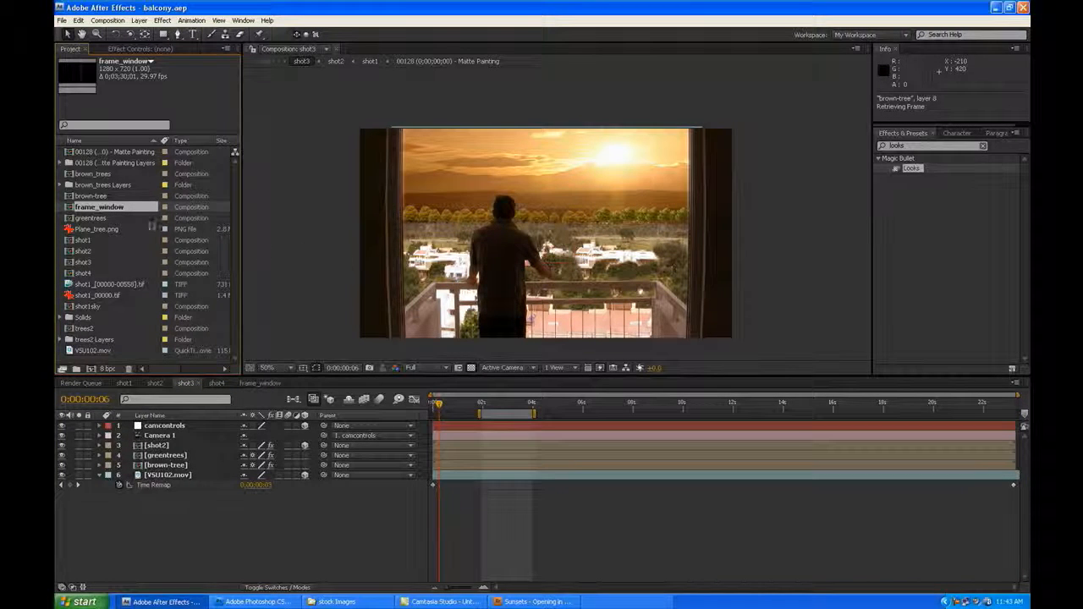
drag(137, 212, 232, 440)
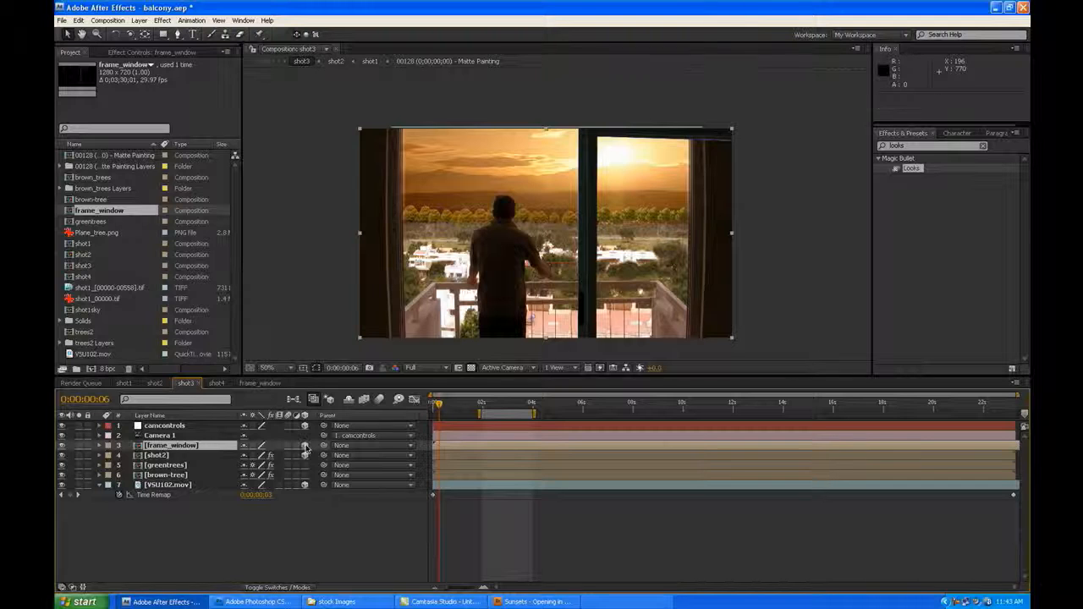
click(330, 533)
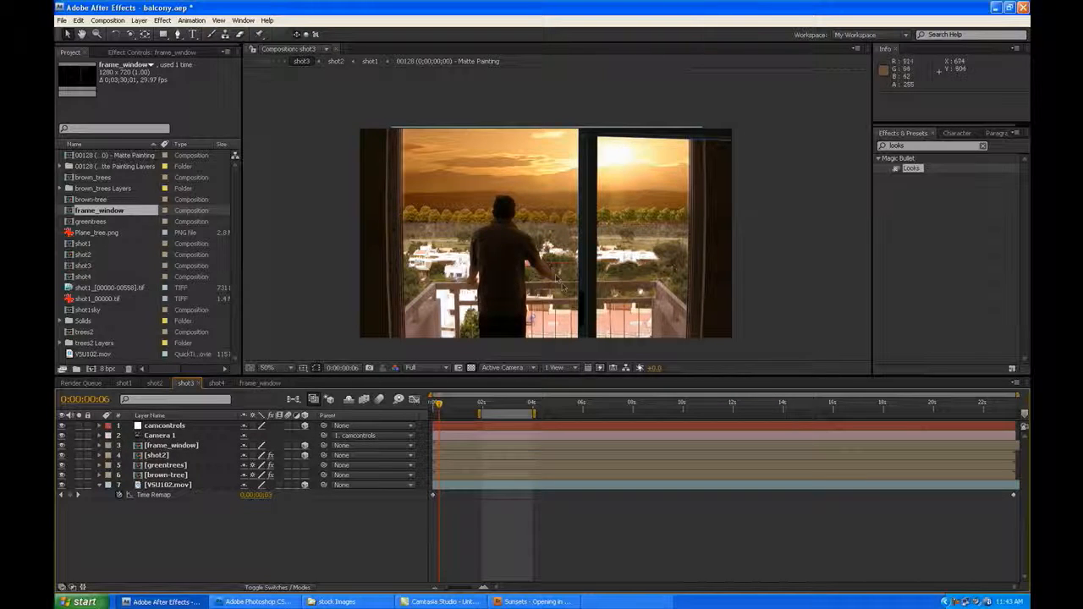
- Using Custom View 1, move the frame_window layer forward to a Z position of about -133, and return to Active Camera
click(507, 365)
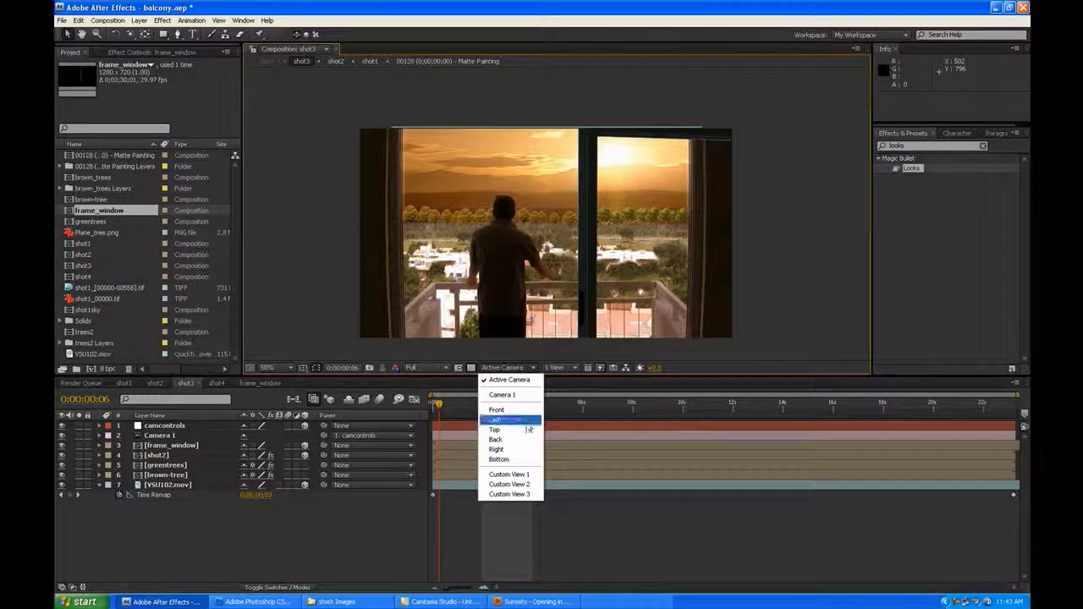
click(508, 475)
click(202, 445)
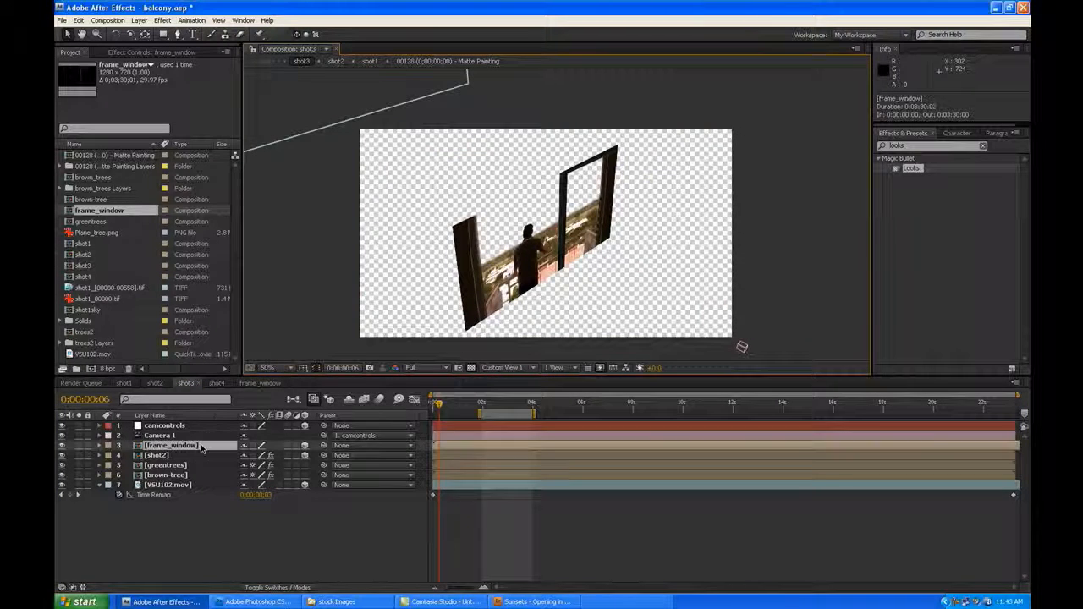
mouse_move(570, 245)
mouse_down()
mouse_move(584, 264)
mouse_move(580, 255)
mouse_up()
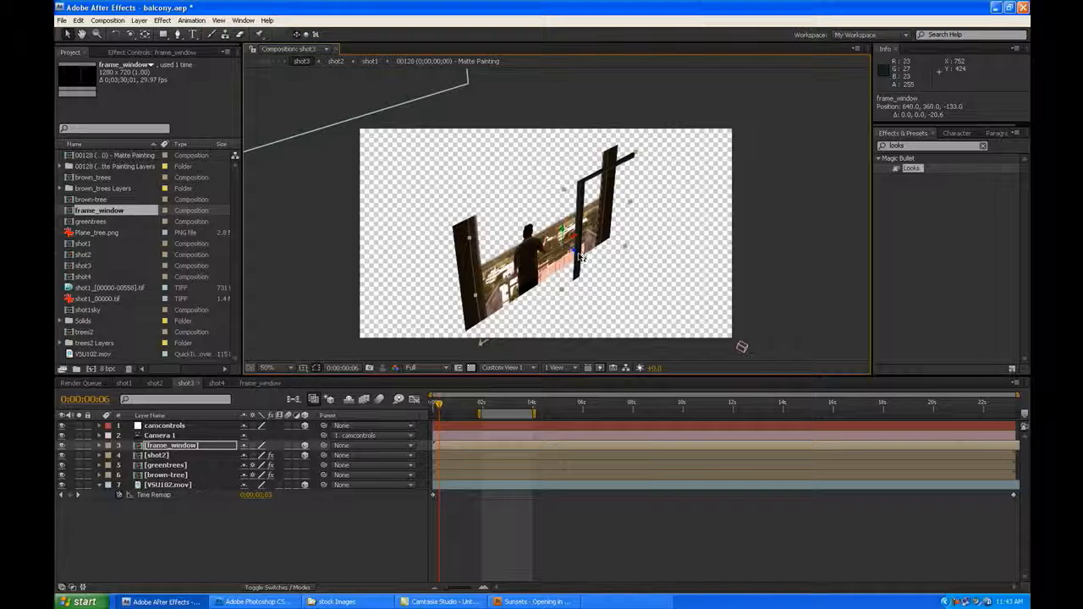
click(506, 367)
click(508, 374)
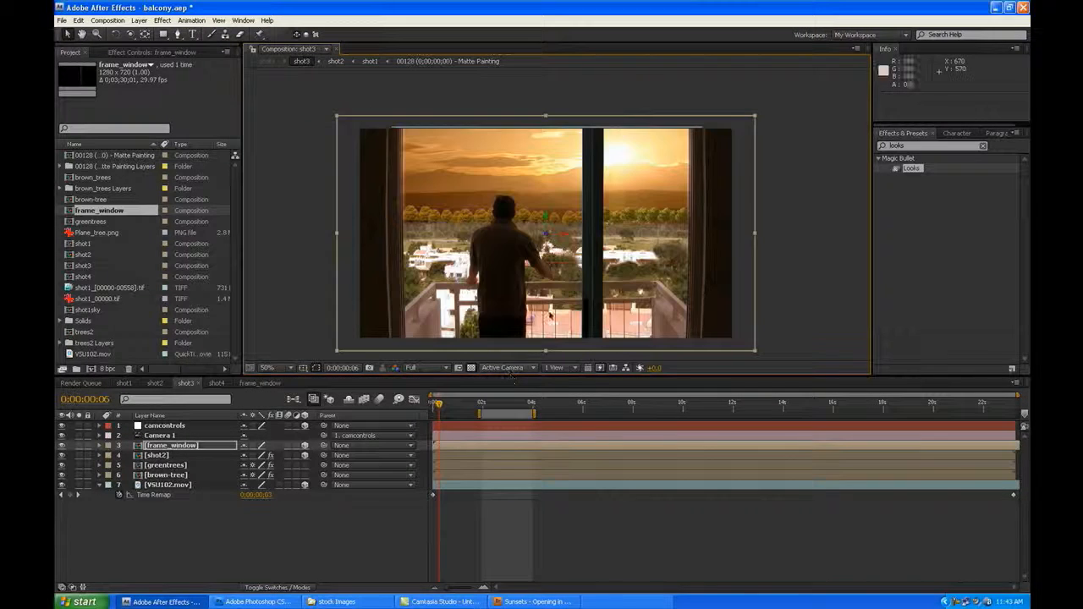
- Shift the frame_window layer horizontally so its vertical post sits closer to the man, save the project, and preview shot3
click(174, 446)
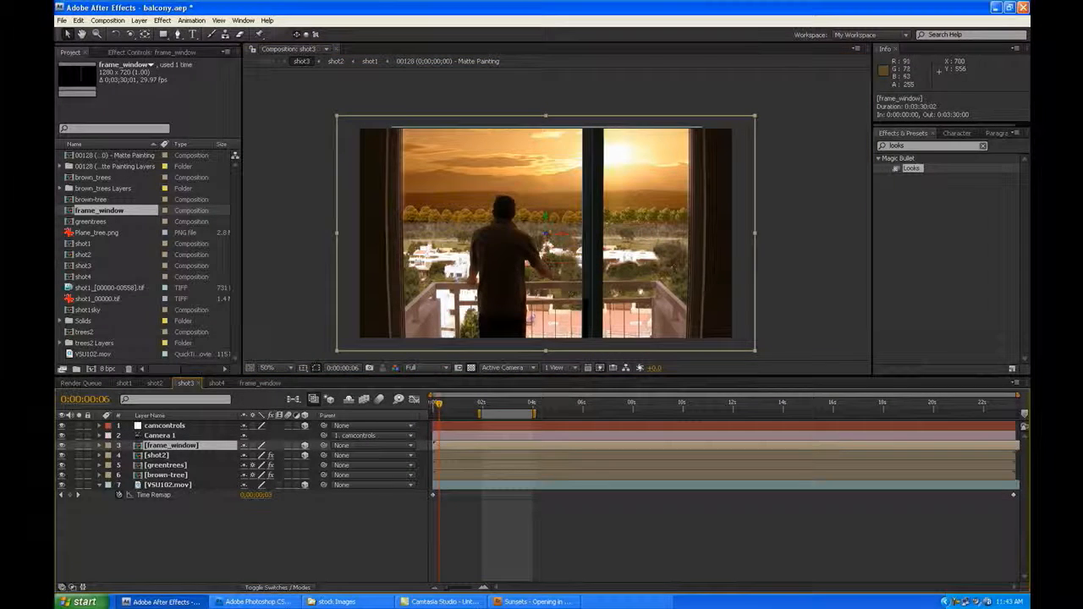
drag(567, 236, 550, 237)
click(658, 508)
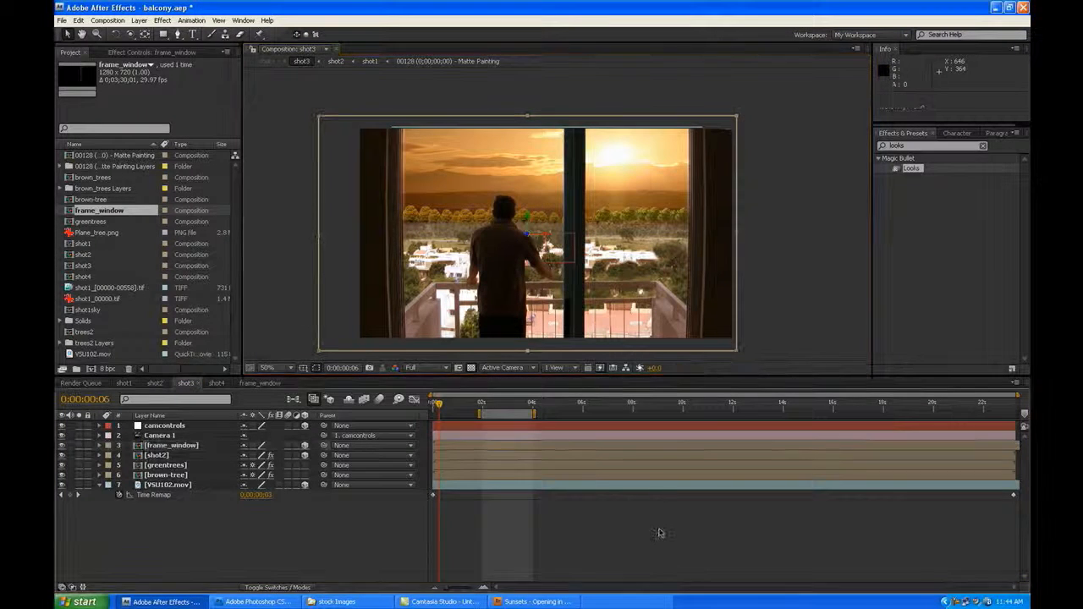
key(ctrl+s)
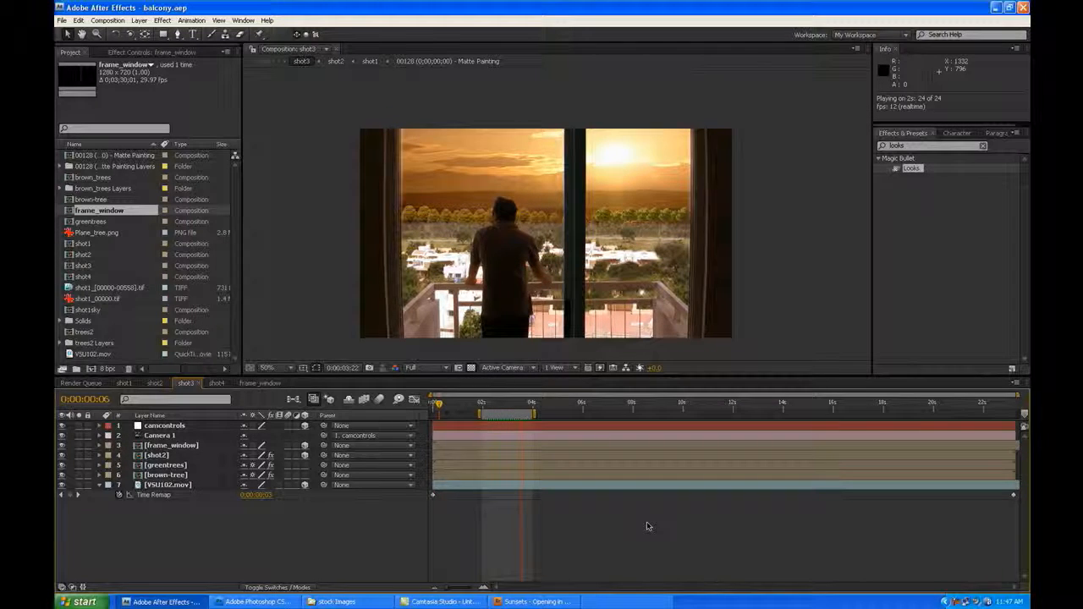
key(space)
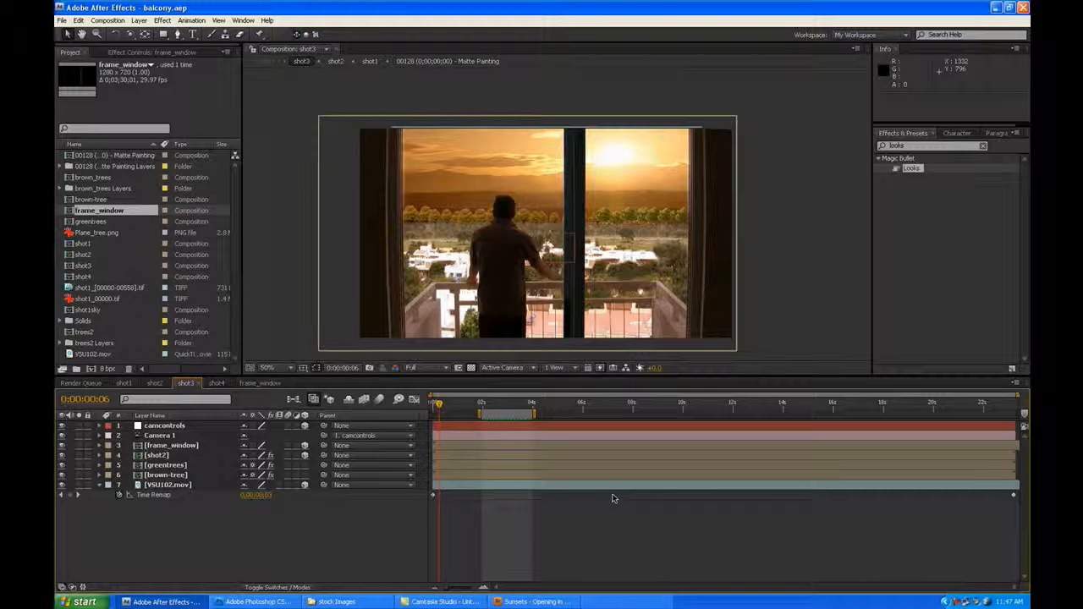
- In shot1, toggle the Matte Painting layer off and on to examine the original mesh-covered window pane
click(124, 385)
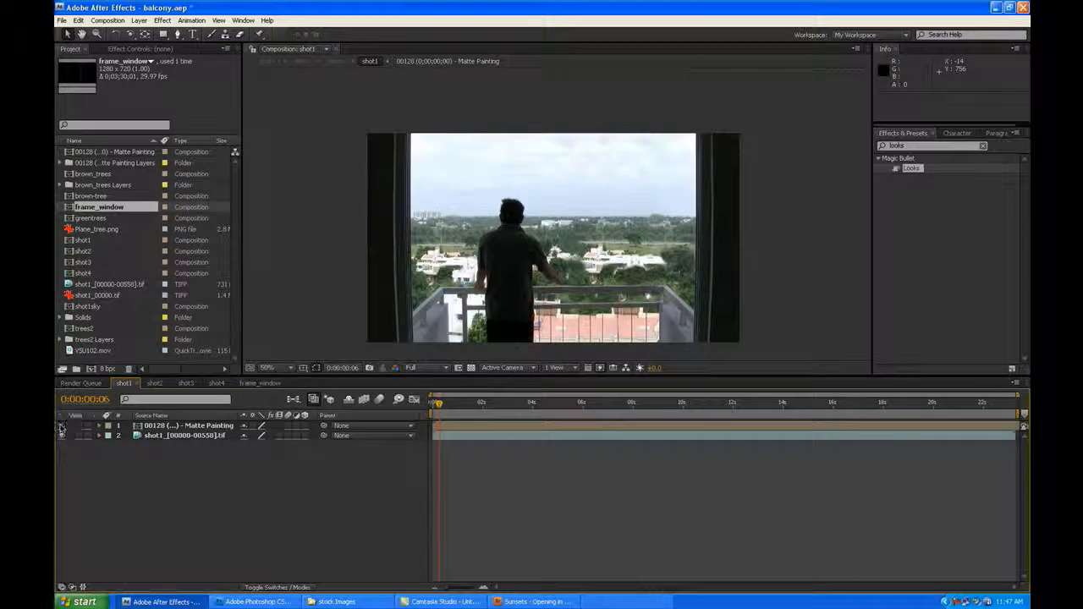
click(61, 425)
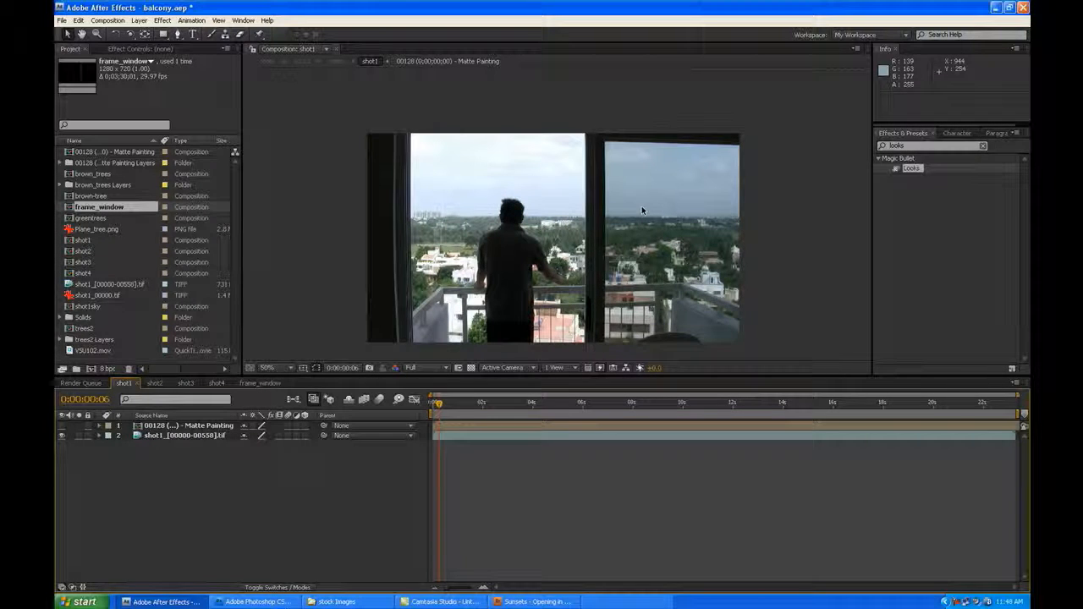
click(62, 426)
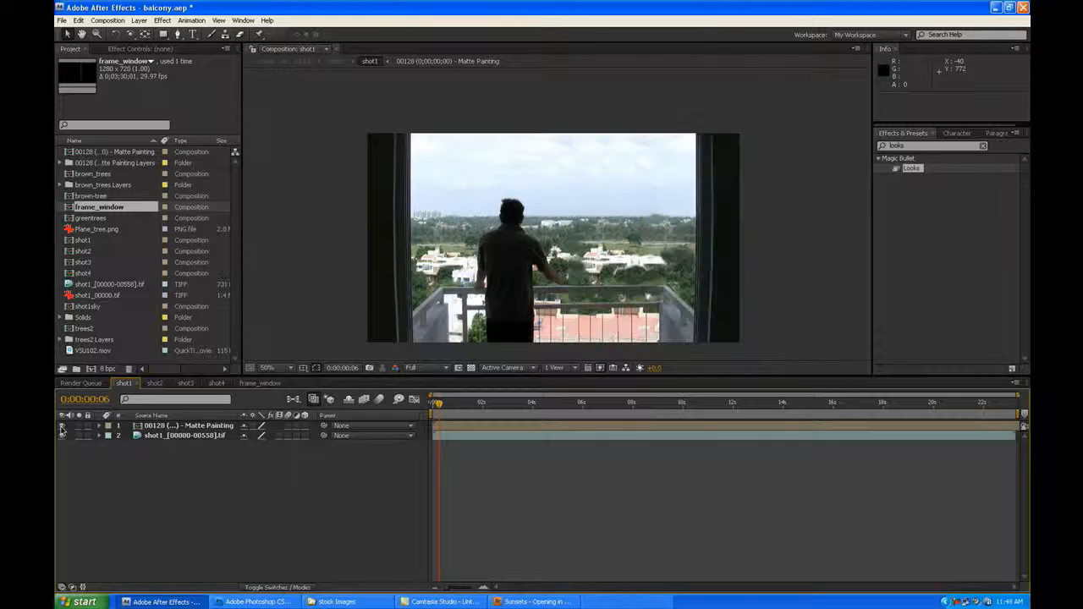
- Open the frame_window composition, show its transparency grid, and create a full-frame white (FFFFFF) solid
click(251, 384)
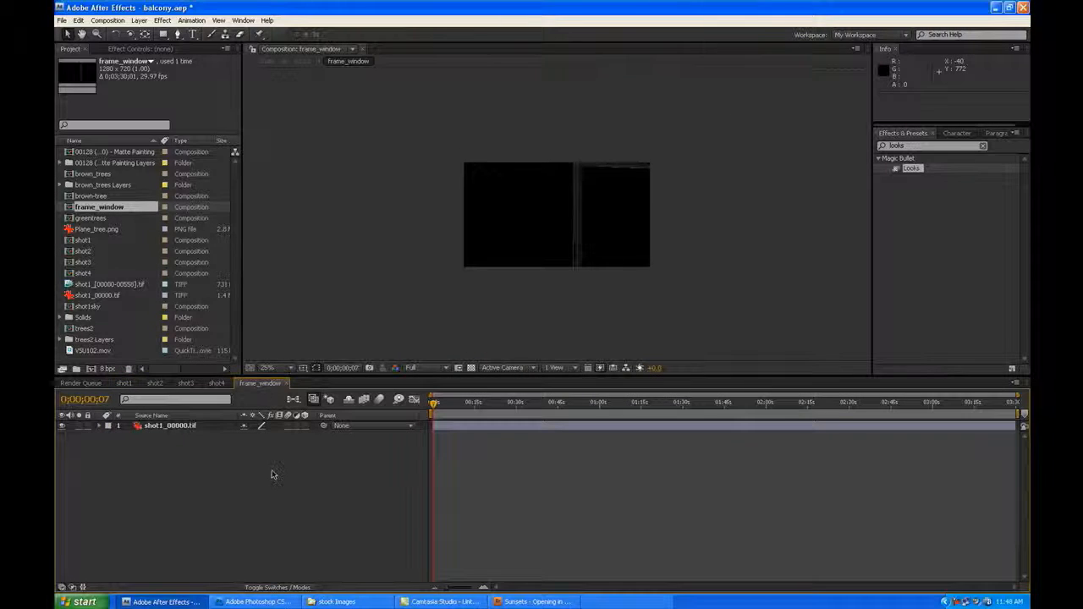
click(472, 367)
key(.)
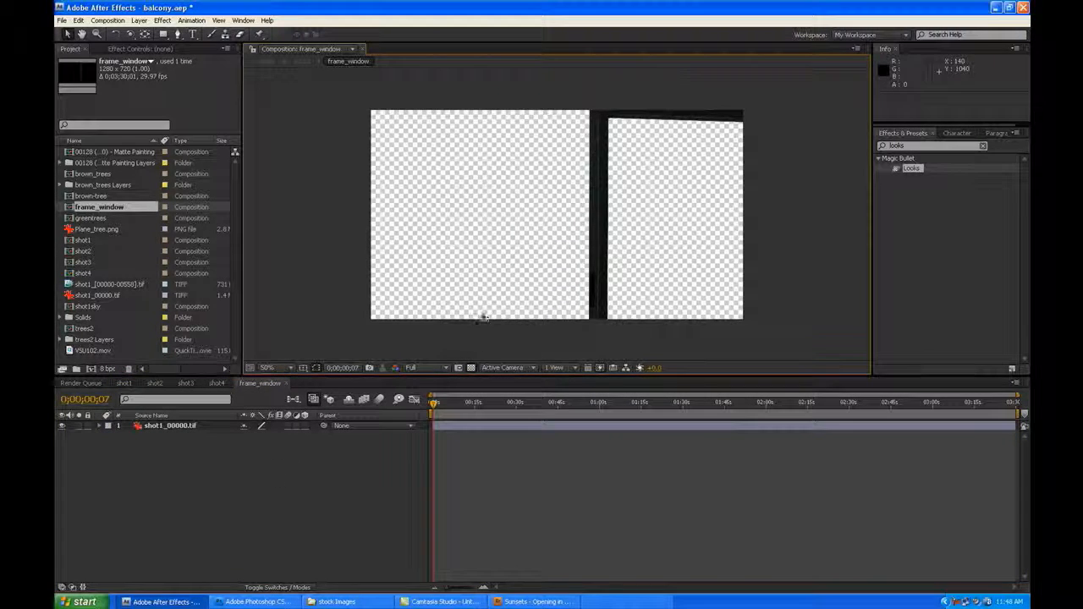
right_click(298, 449)
mouse_move(315, 454)
click(474, 479)
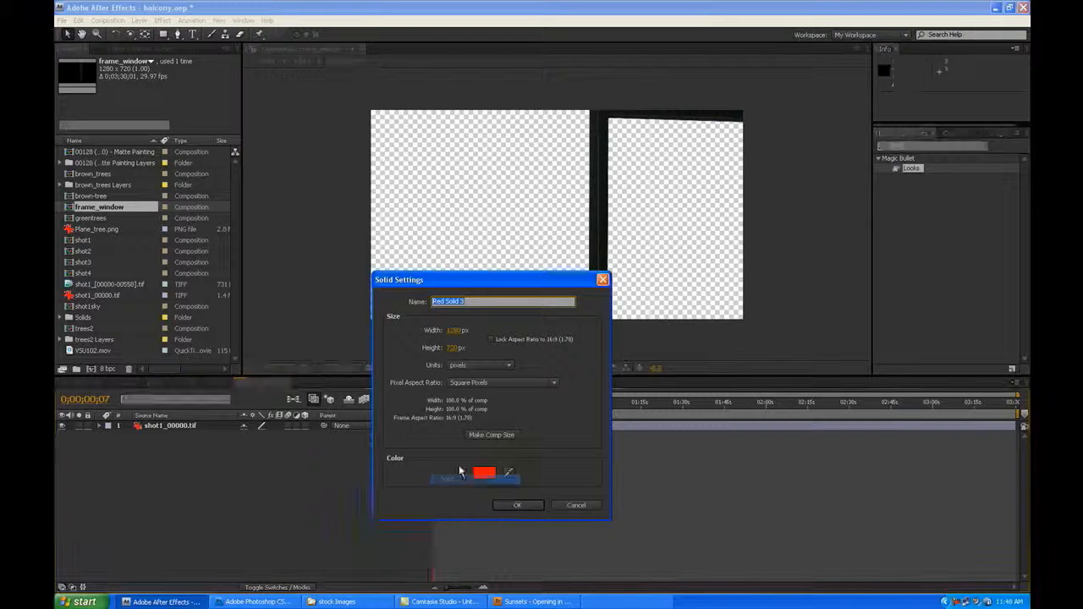
click(489, 469)
drag(488, 465, 337, 331)
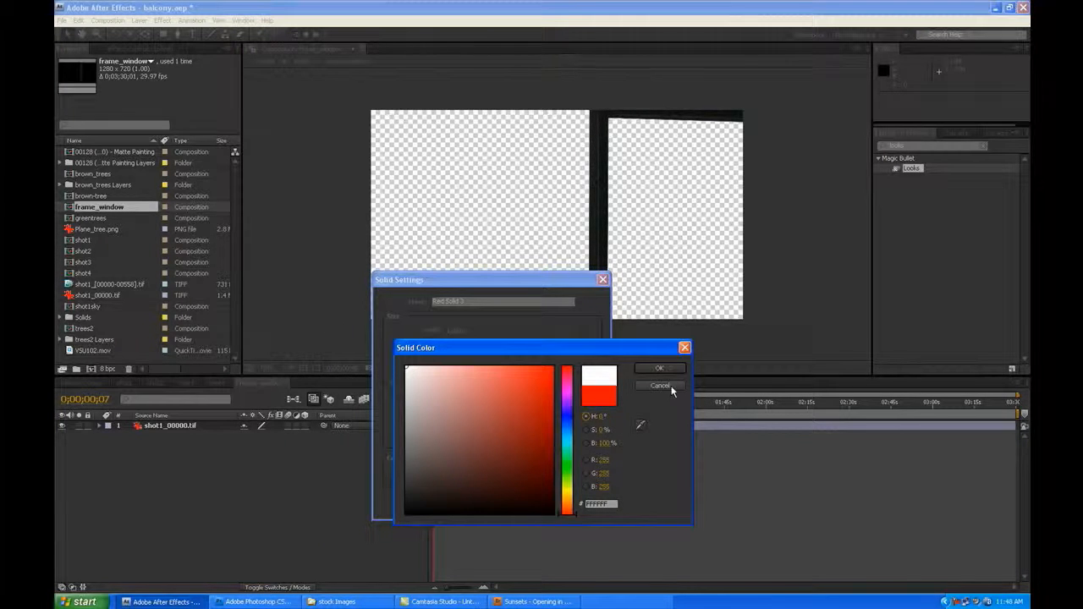
click(659, 368)
click(512, 503)
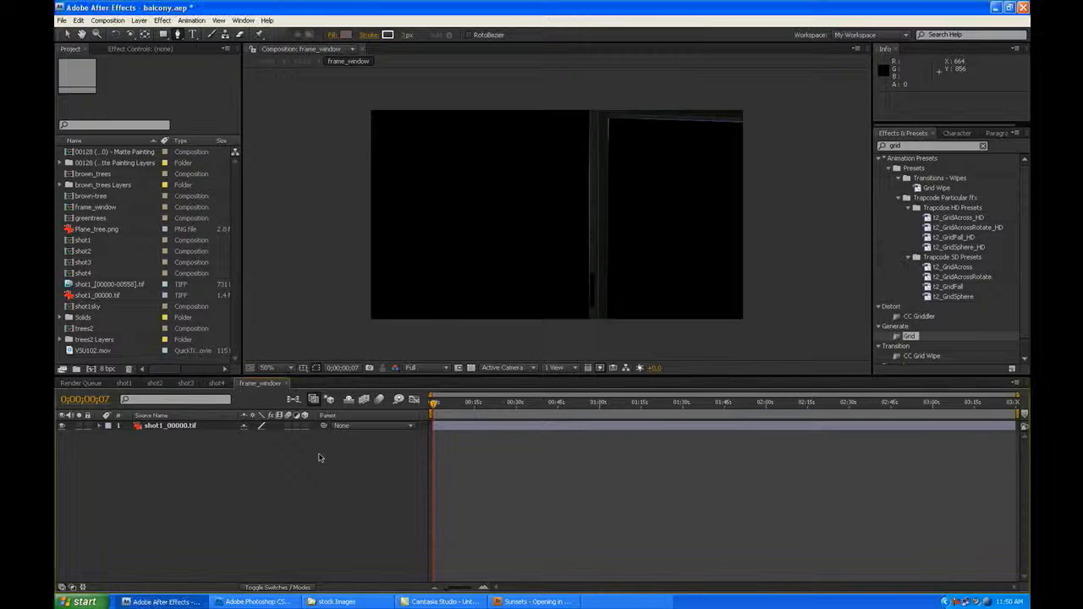
- Add a white 1280 x 720 solid to frame_window and apply the Grid effect with a border of 2
right_click(315, 455)
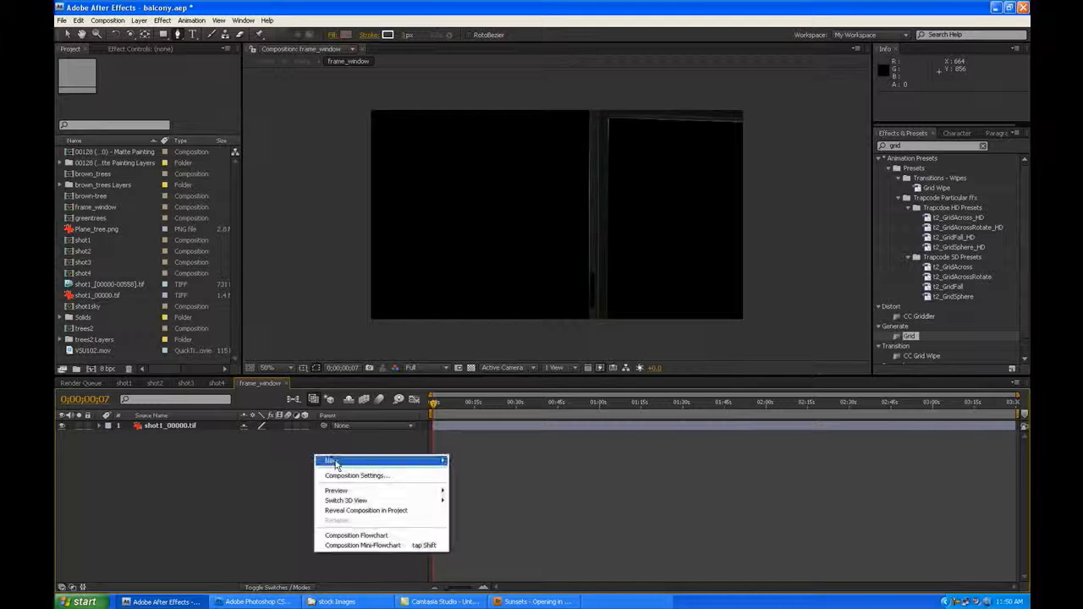
mouse_move(381, 462)
click(464, 485)
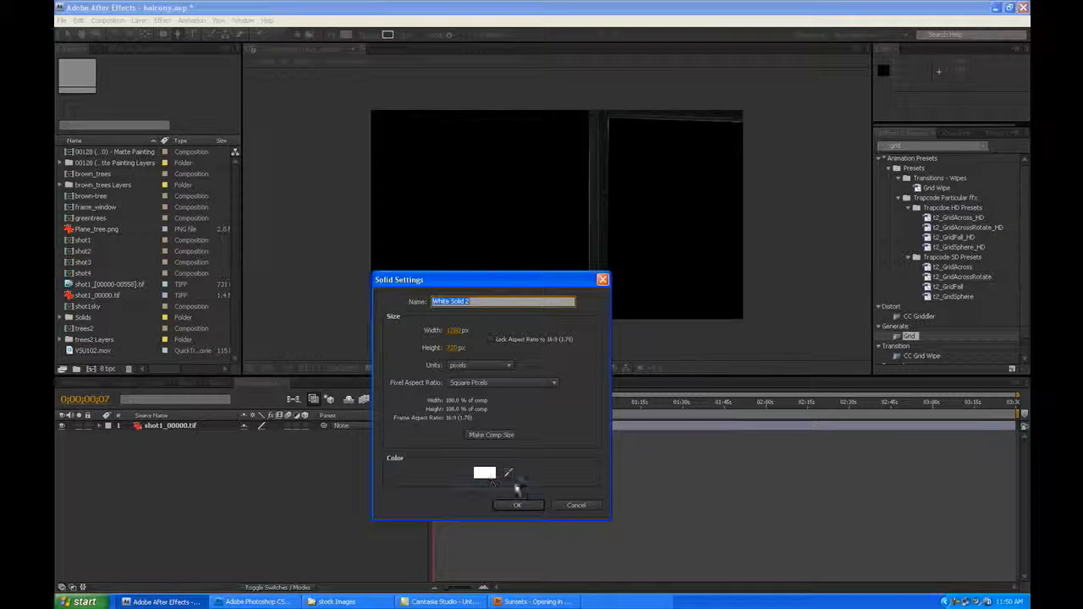
click(526, 504)
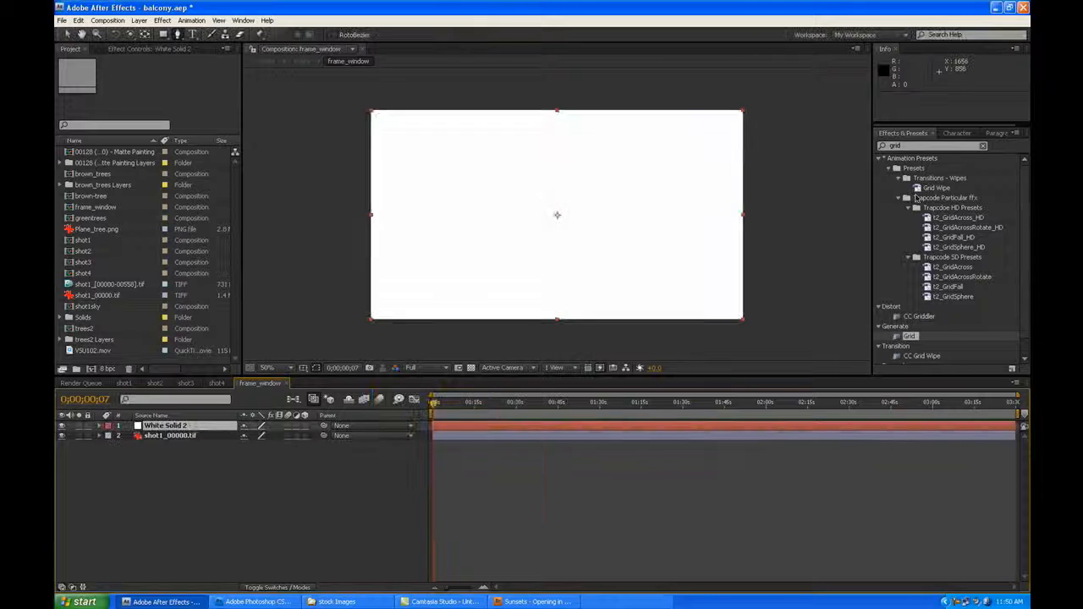
drag(849, 425, 849, 430)
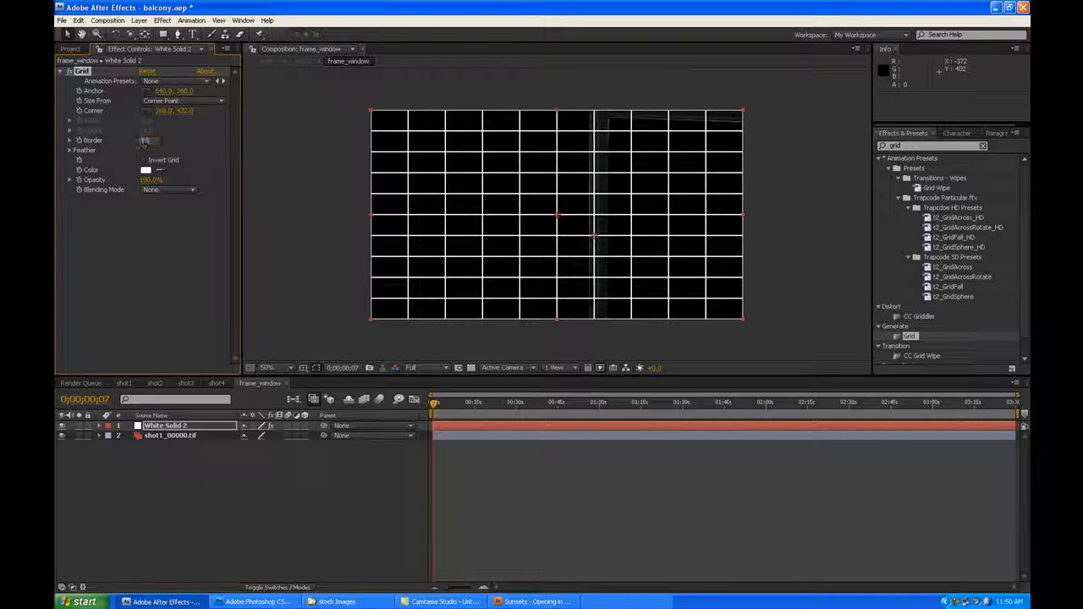
text(2)
key(Return)
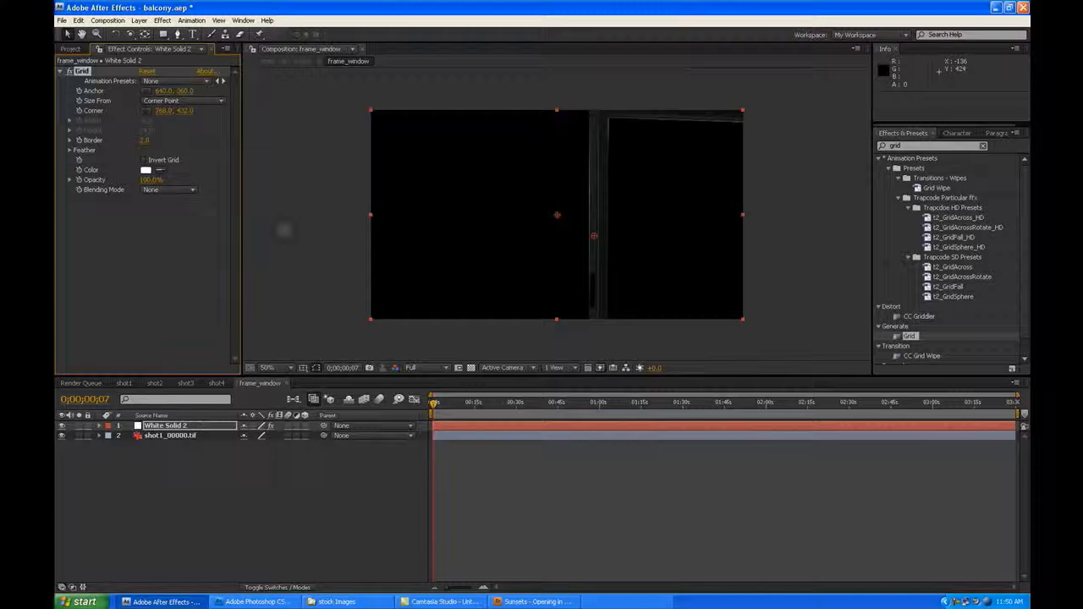
- Pre-compose the White Solid 2 layer as grid, moving all attributes into the new composition
scroll(386, 275, up, 1)
click(179, 425)
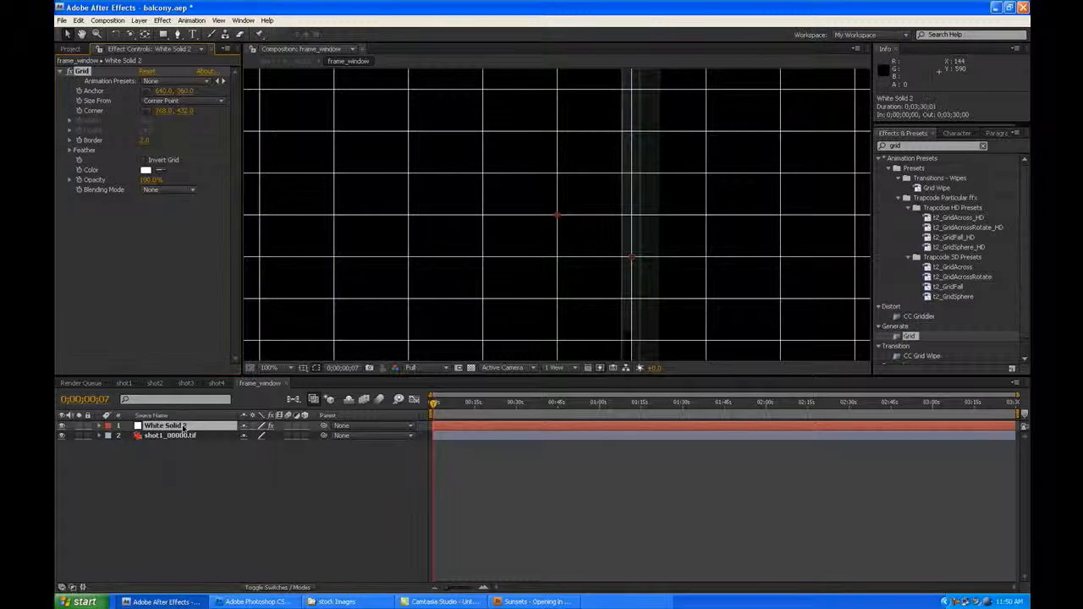
click(139, 19)
click(169, 347)
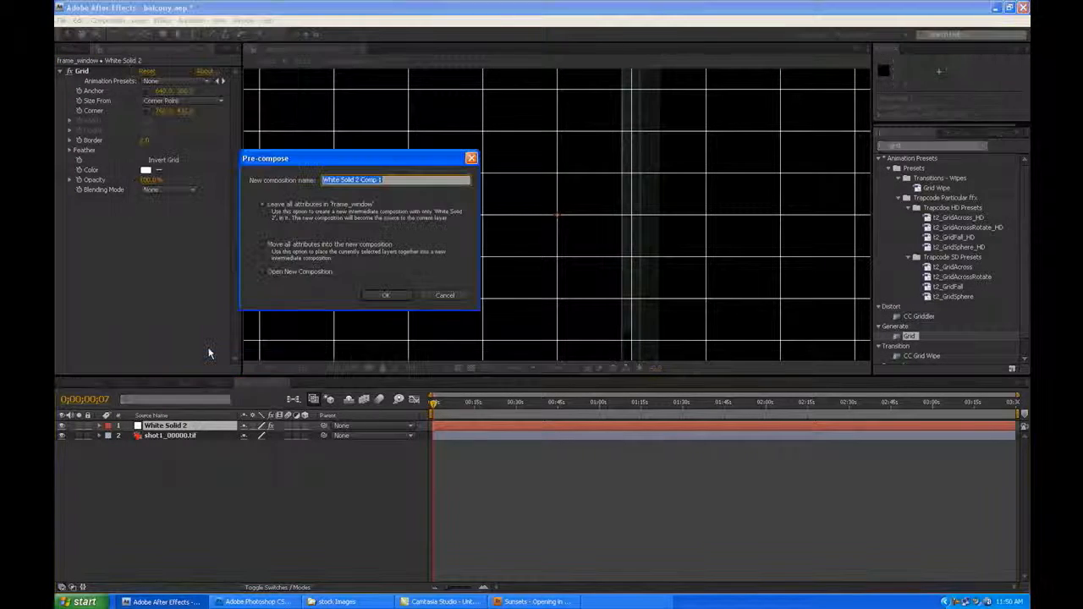
click(299, 242)
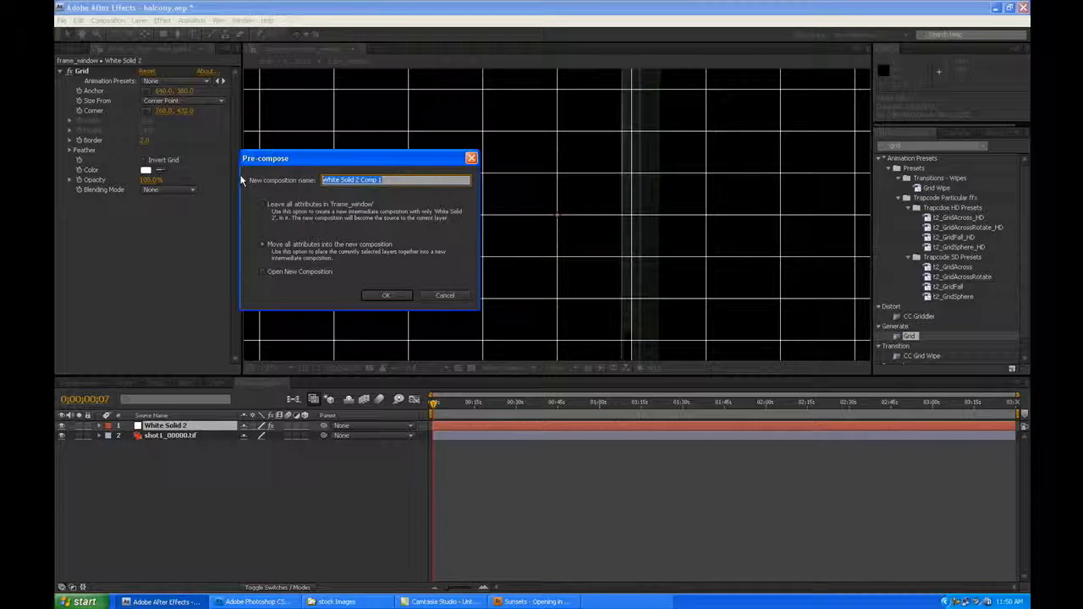
click(386, 294)
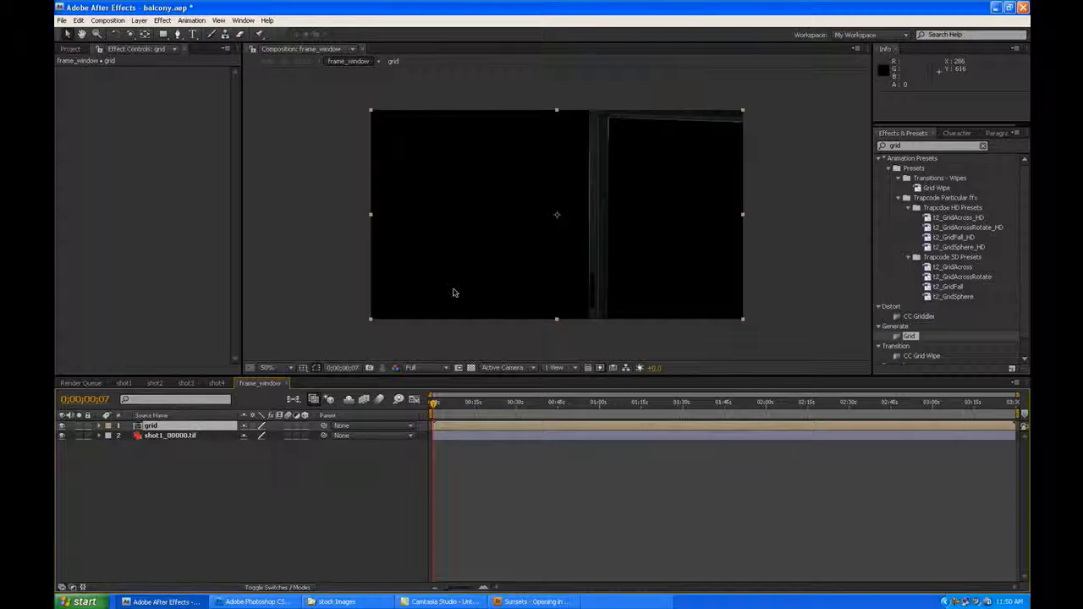
- In the grid composition, size the Grid effect from Width & Height Sliders and set both width and height to 5
scroll(455, 293, up, 1)
drag(496, 238, 346, 375)
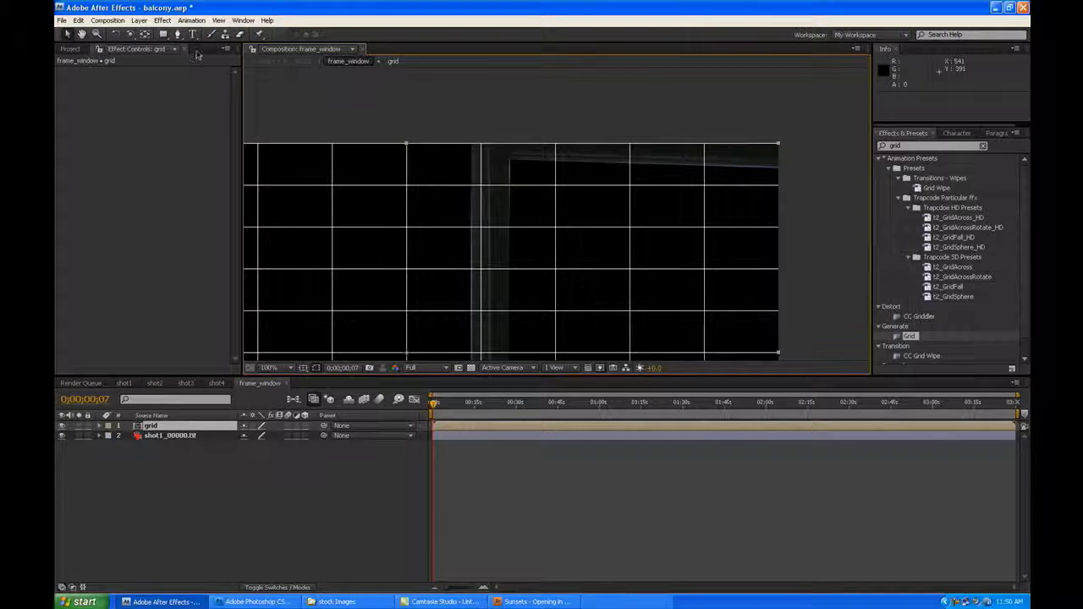
double_click(195, 427)
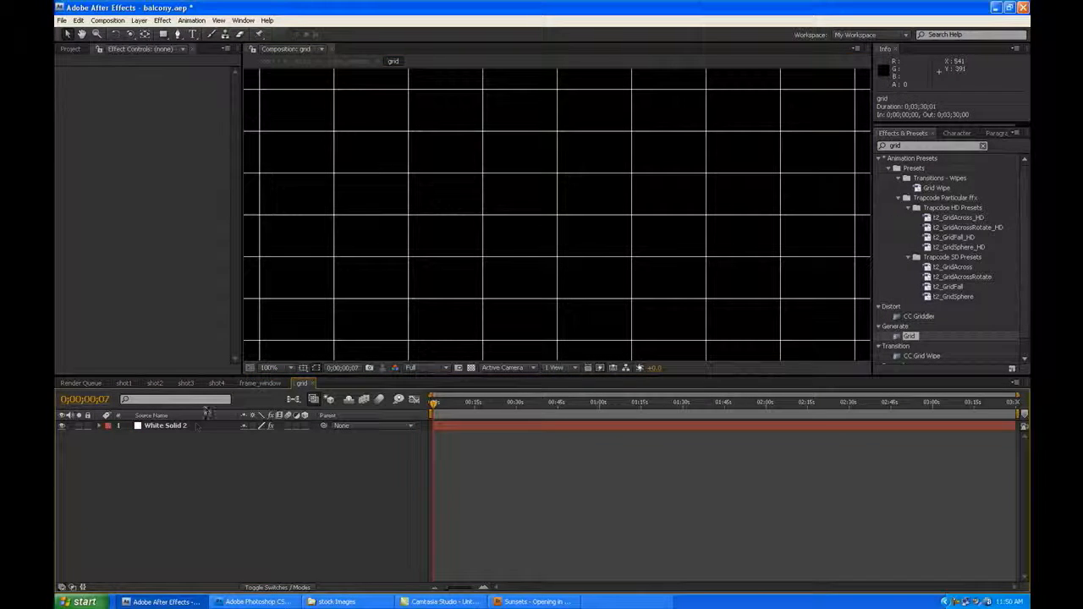
click(169, 425)
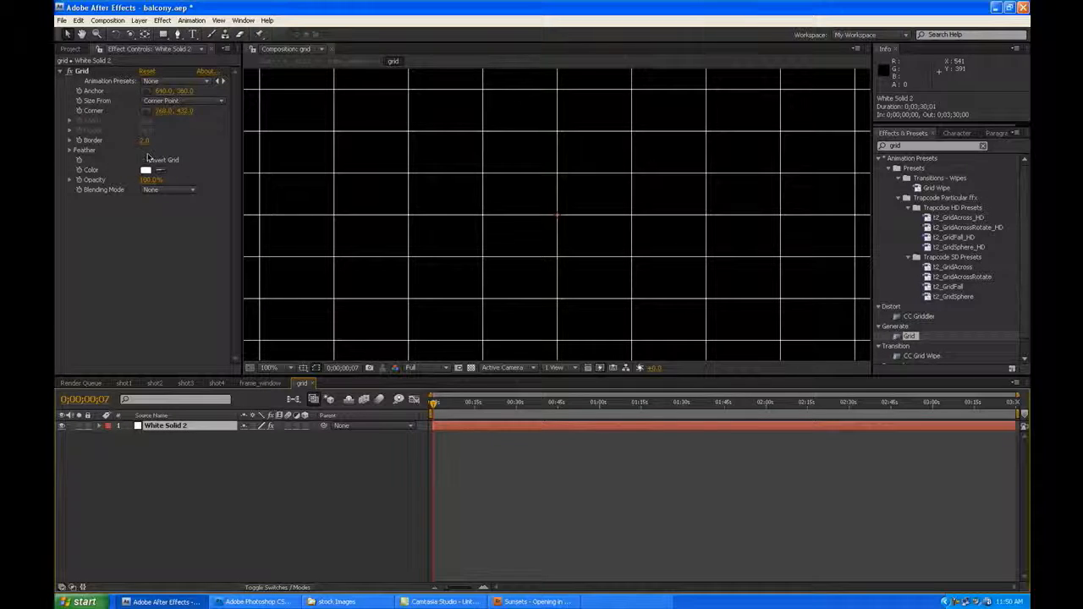
click(145, 141)
click(170, 102)
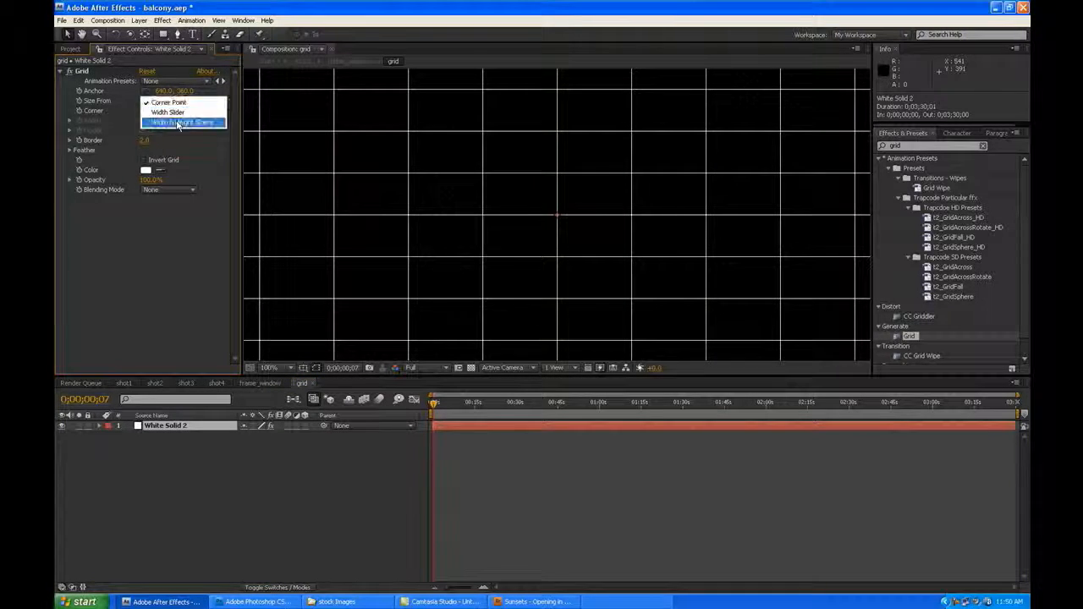
click(176, 119)
drag(145, 124, 136, 146)
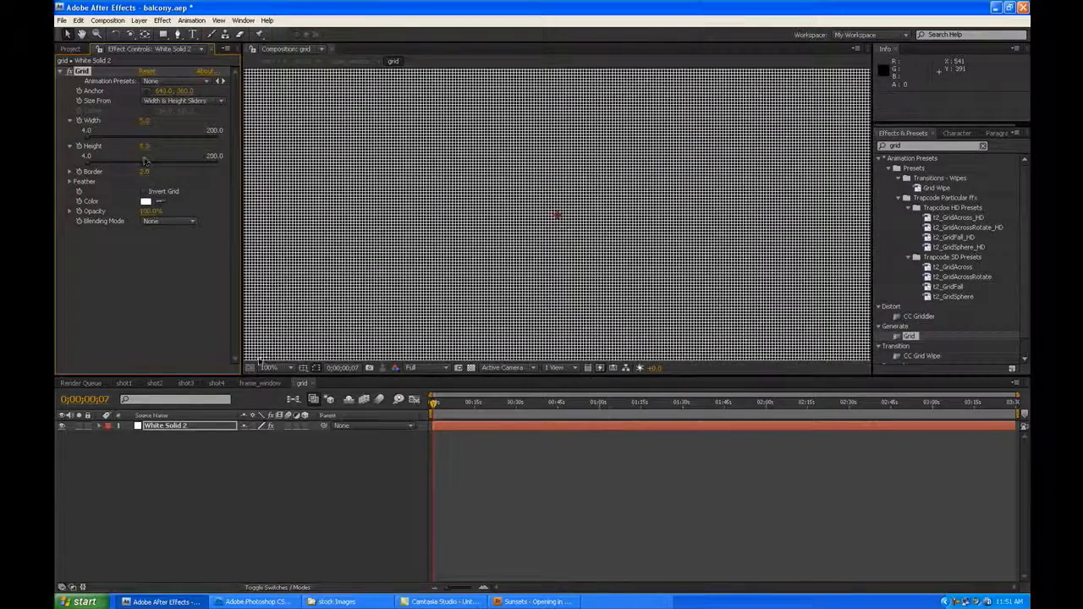
- Return to frame_window and move the grid layer below shot1_00000.tif
click(259, 383)
click(343, 520)
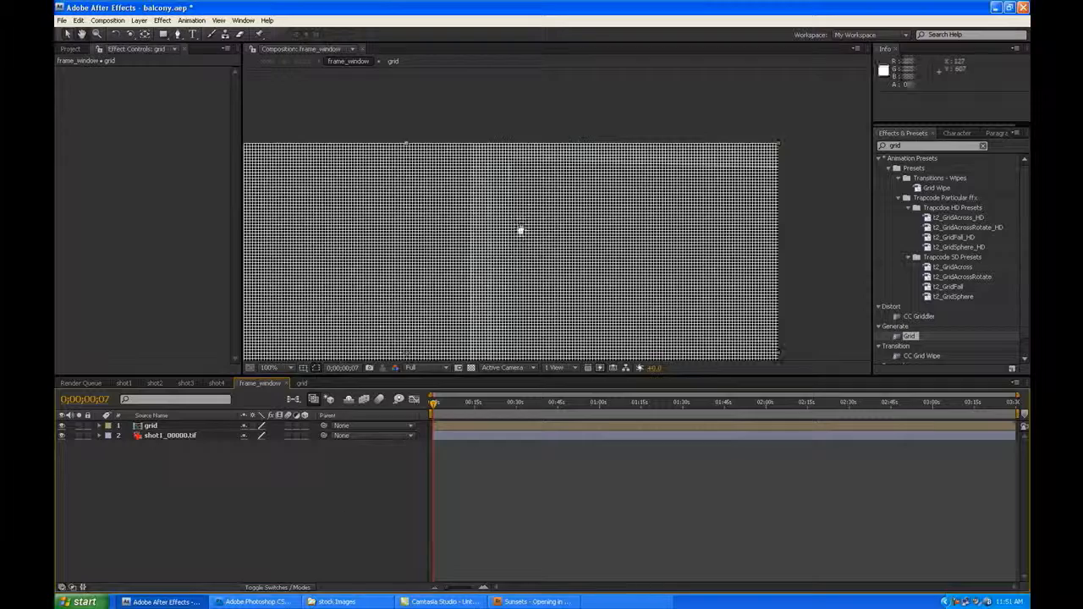
drag(195, 427, 194, 451)
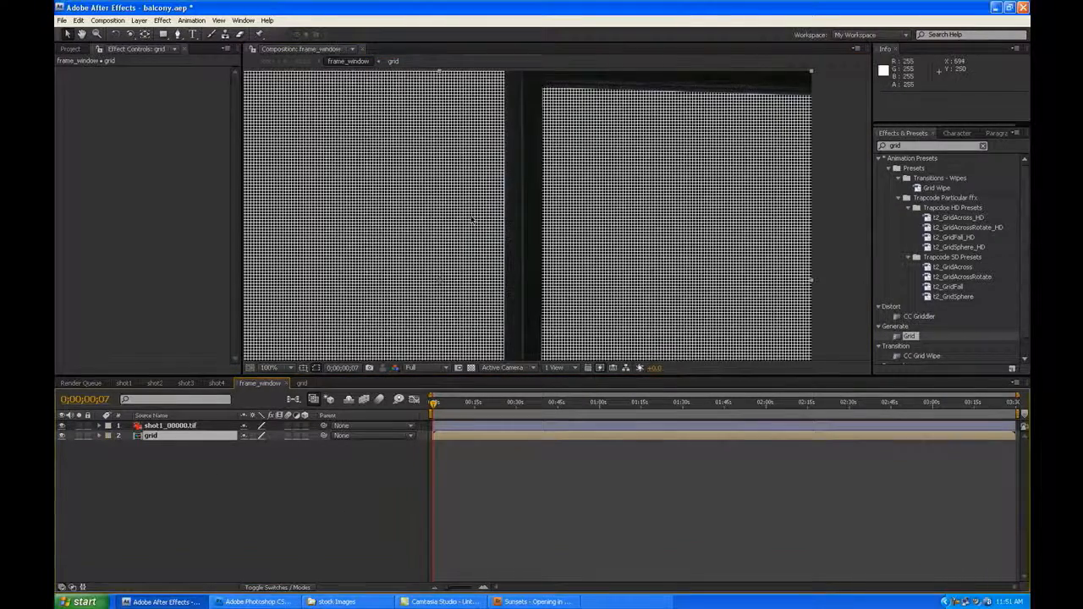
scroll(472, 217, down, 4)
scroll(617, 223, up, 2)
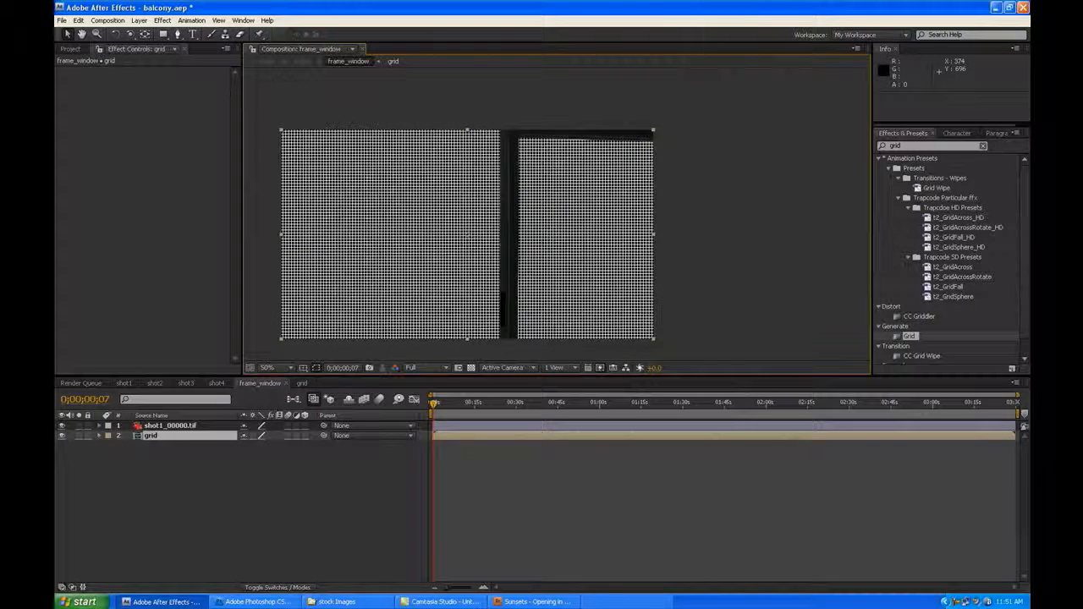
- Draw a closed Pen mask on the grid layer around the window pane to the right of the post, then deselect it
key(g)
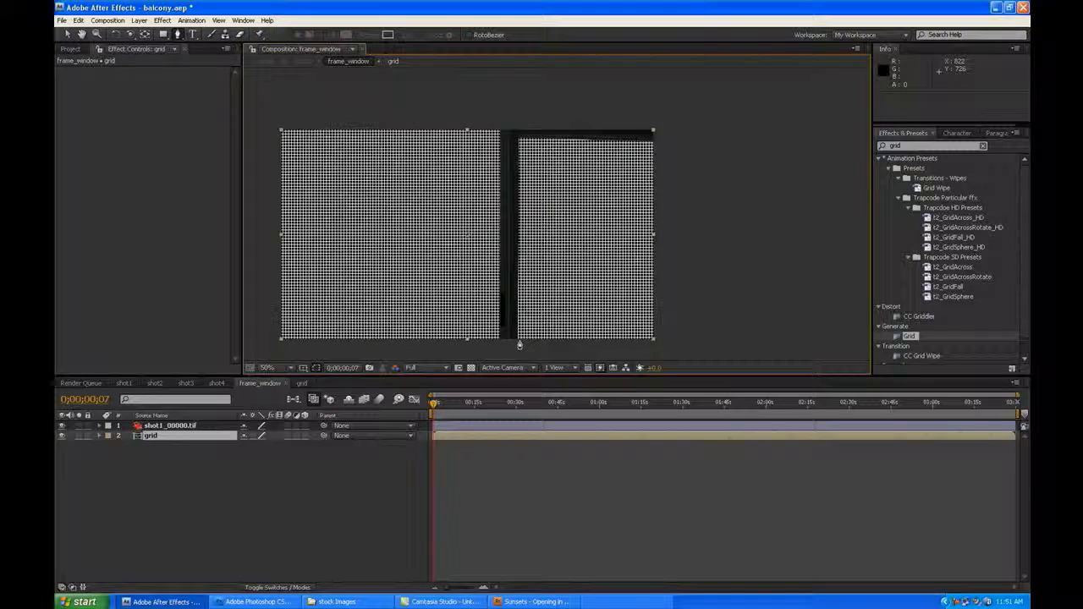
click(517, 341)
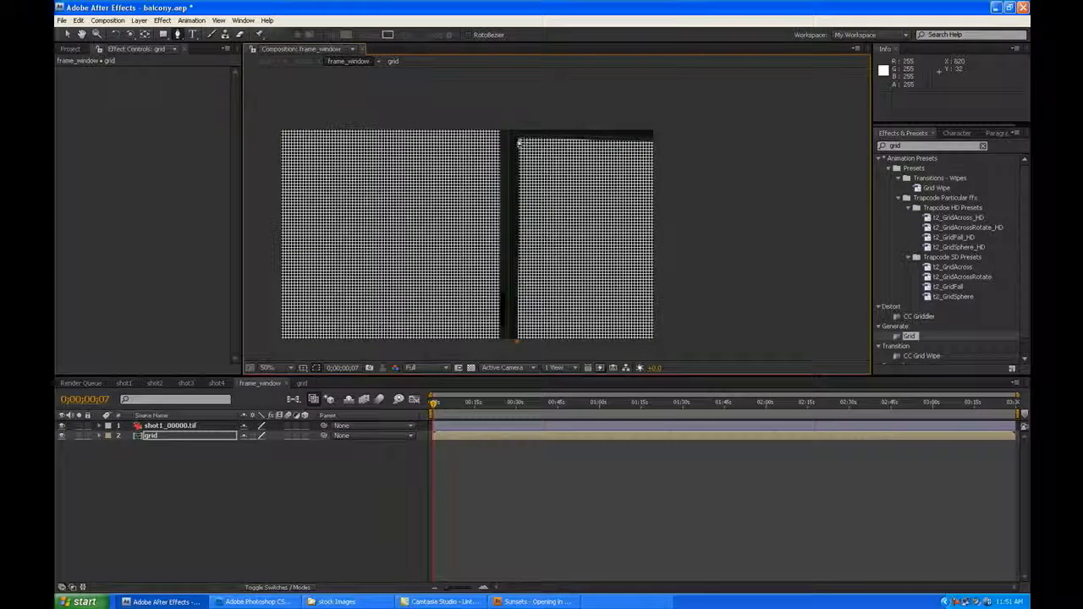
click(519, 142)
click(656, 142)
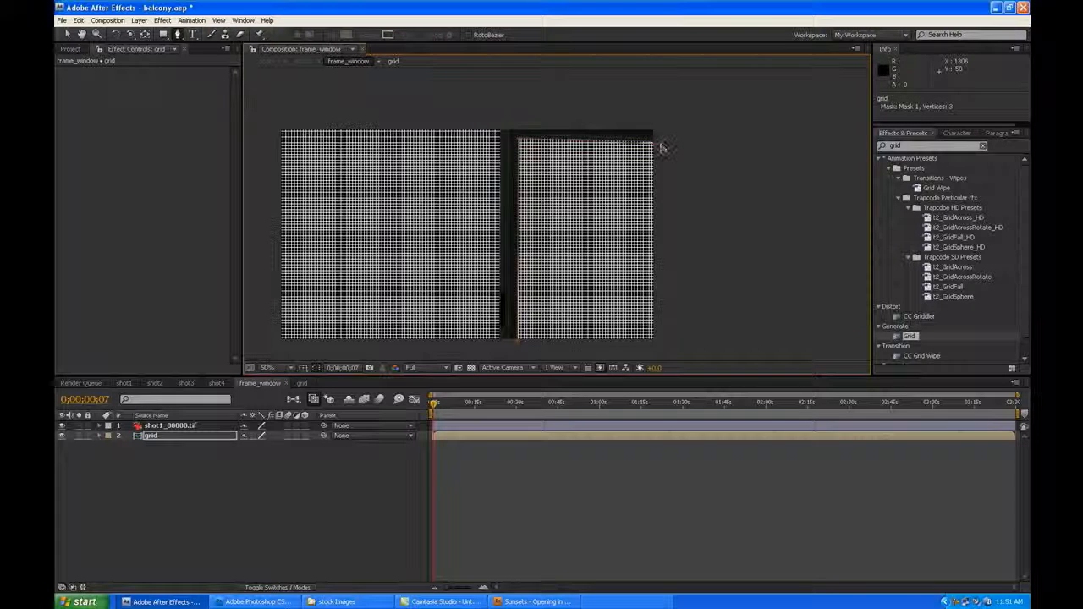
click(671, 347)
click(519, 347)
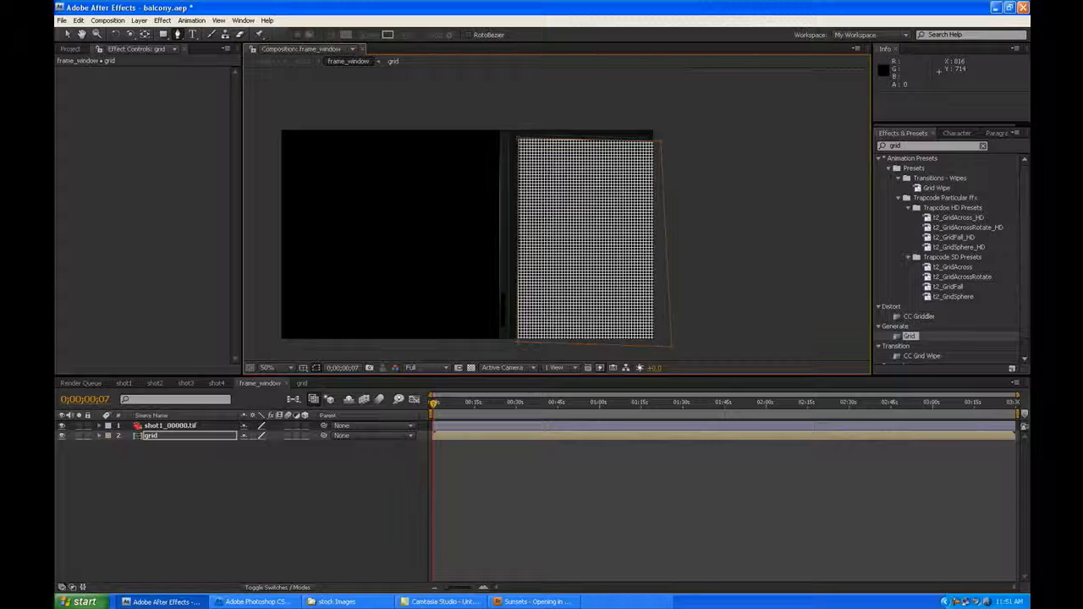
key(F2)
drag(493, 228, 516, 218)
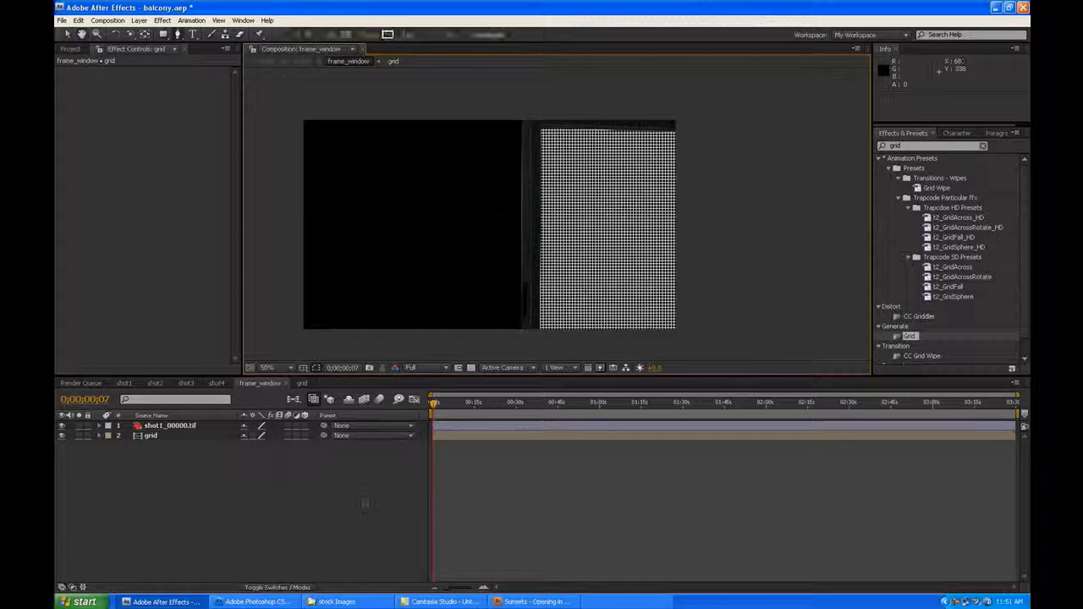
- Change the Grid effect's color in the grid composition to near-black 121212
click(301, 383)
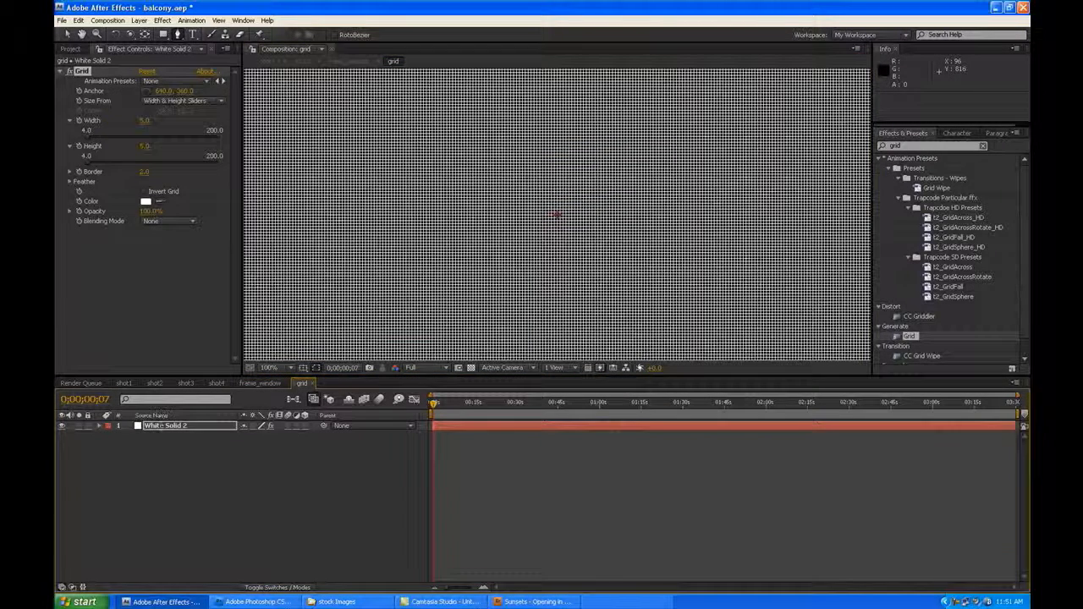
click(147, 201)
drag(463, 434, 400, 503)
click(659, 368)
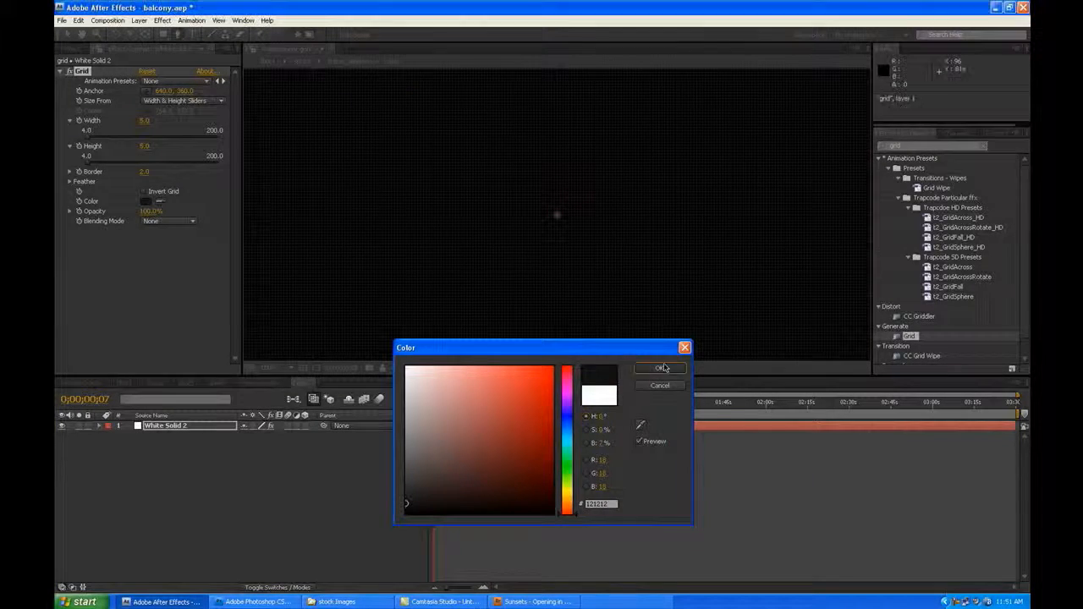
- Reduce the opacity of the grid layer in frame_window to about 25%
click(262, 385)
click(203, 435)
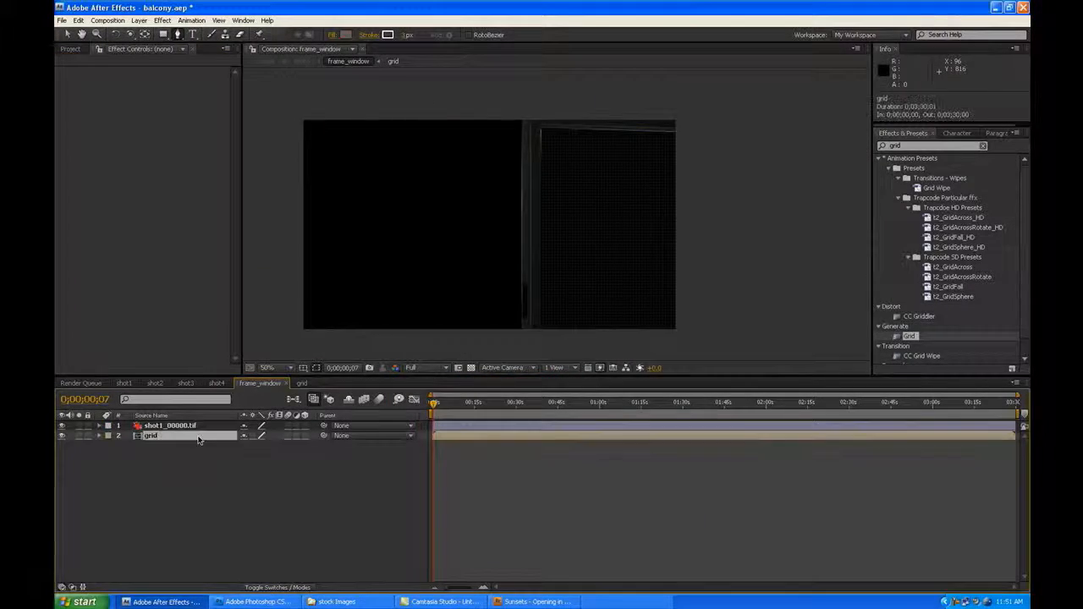
key(t)
drag(245, 451, 235, 450)
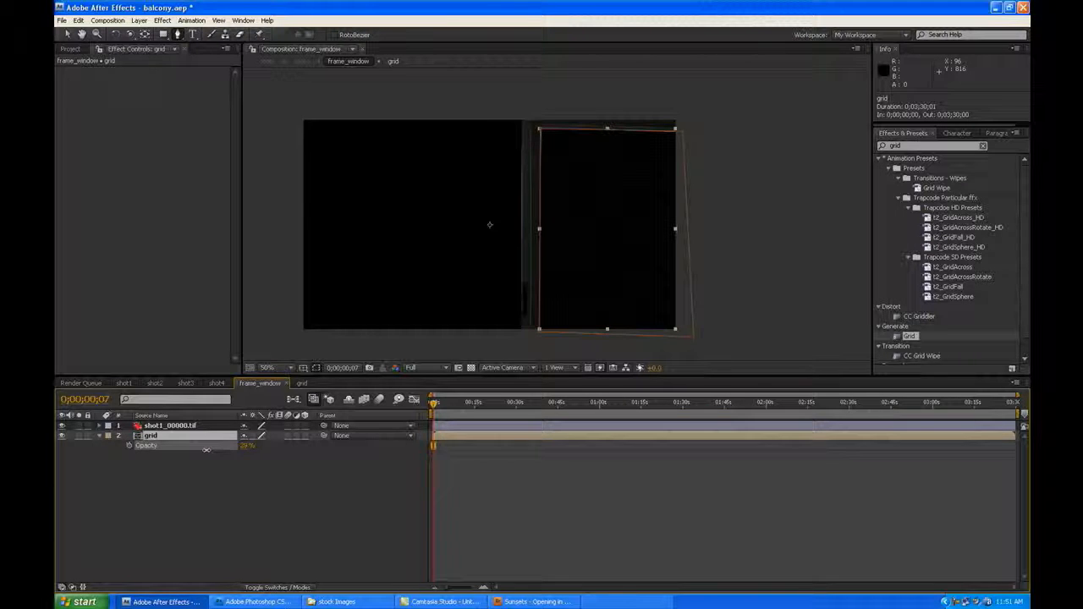
click(251, 460)
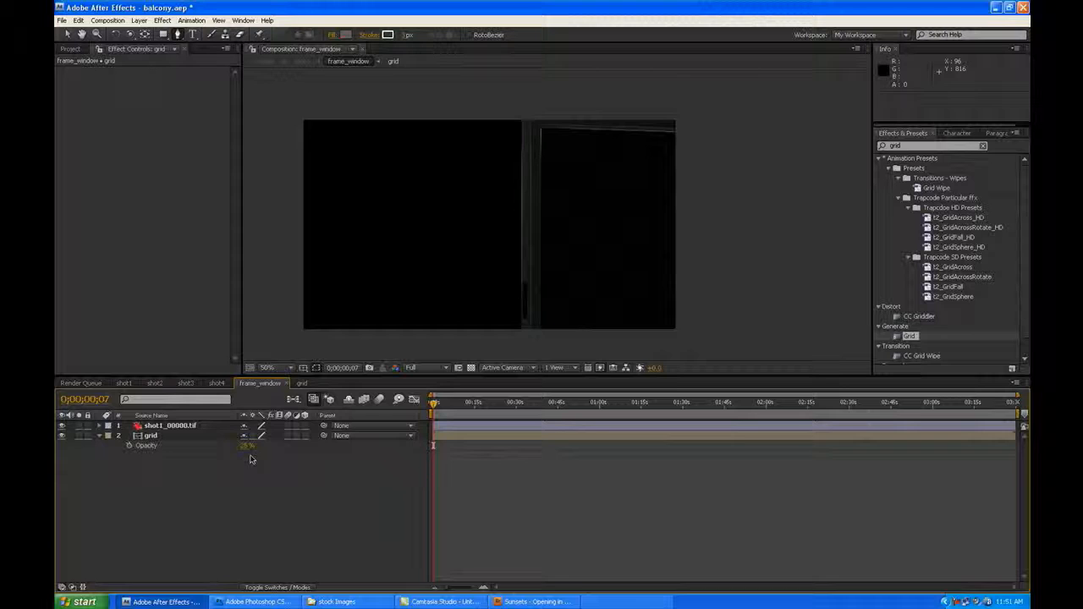
- Check the mesh in shot3 and set the Grid effect's width and height to 3 in the grid composition
click(186, 384)
key(period)
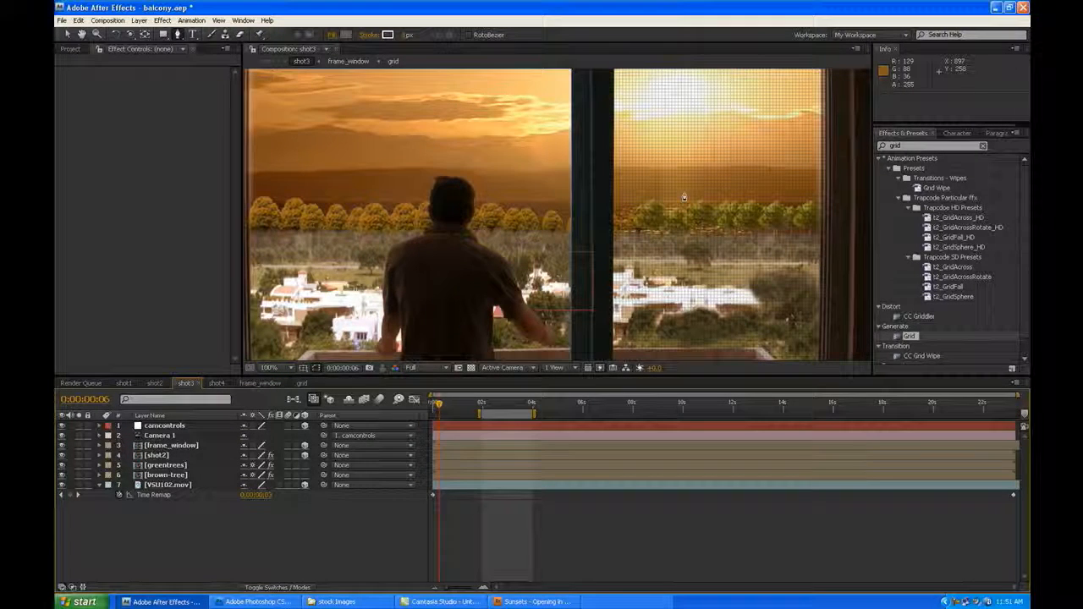
drag(686, 210, 673, 294)
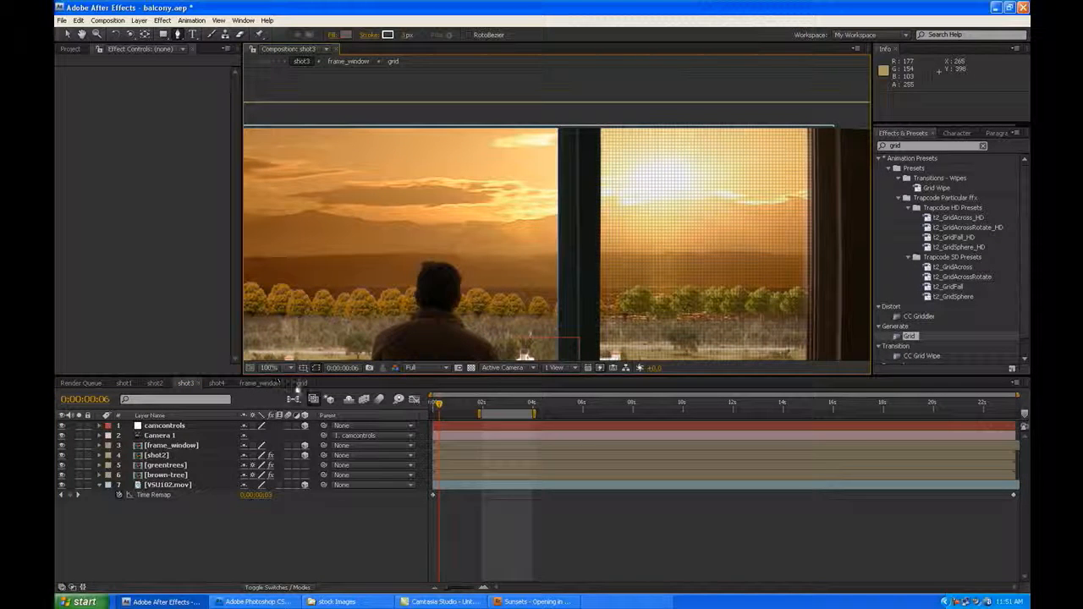
click(300, 384)
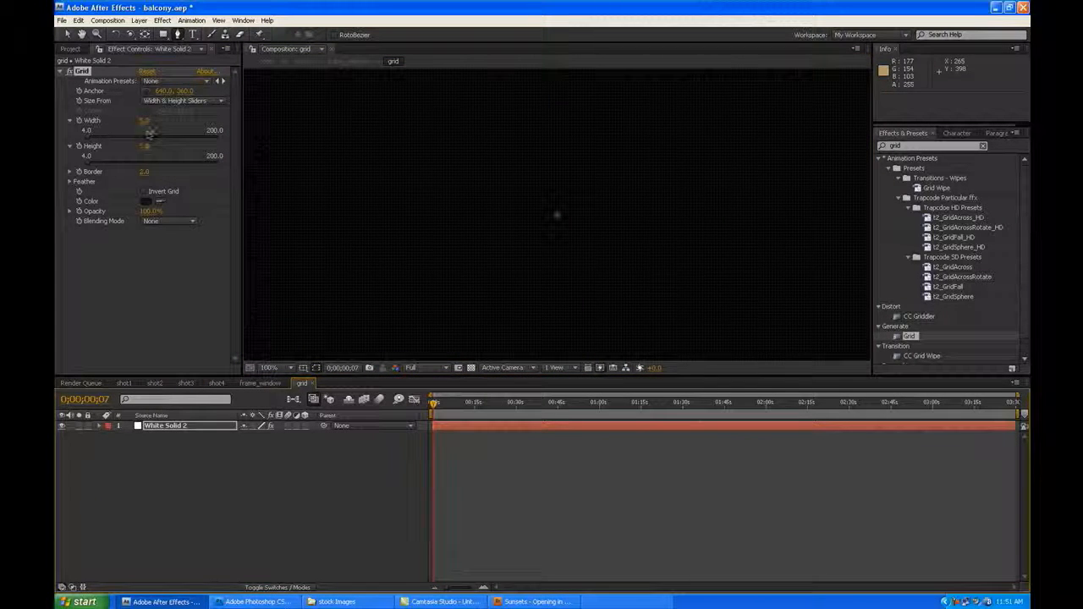
click(148, 121)
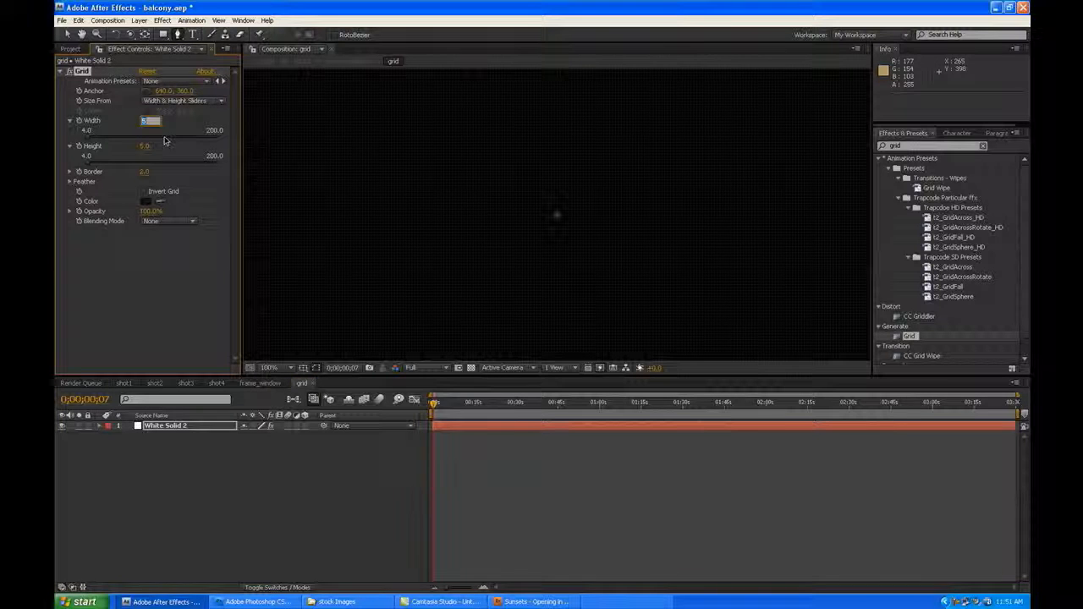
click(144, 146)
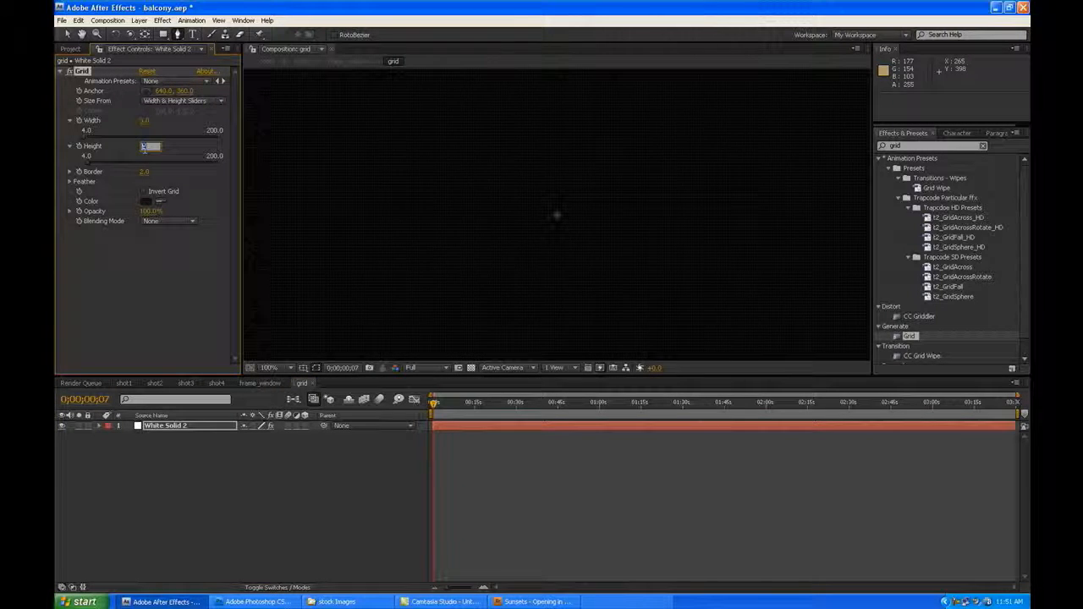
click(225, 431)
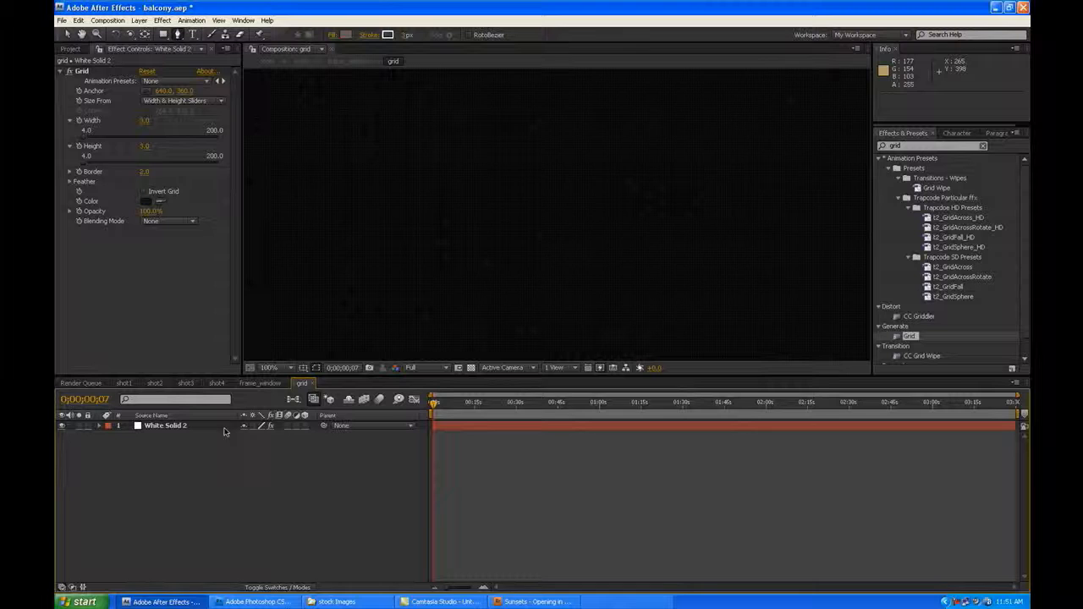
- Compare the finer mesh in shot3 and adjust the Grid effect's width and height once more in the grid composition
click(191, 382)
key(comma)
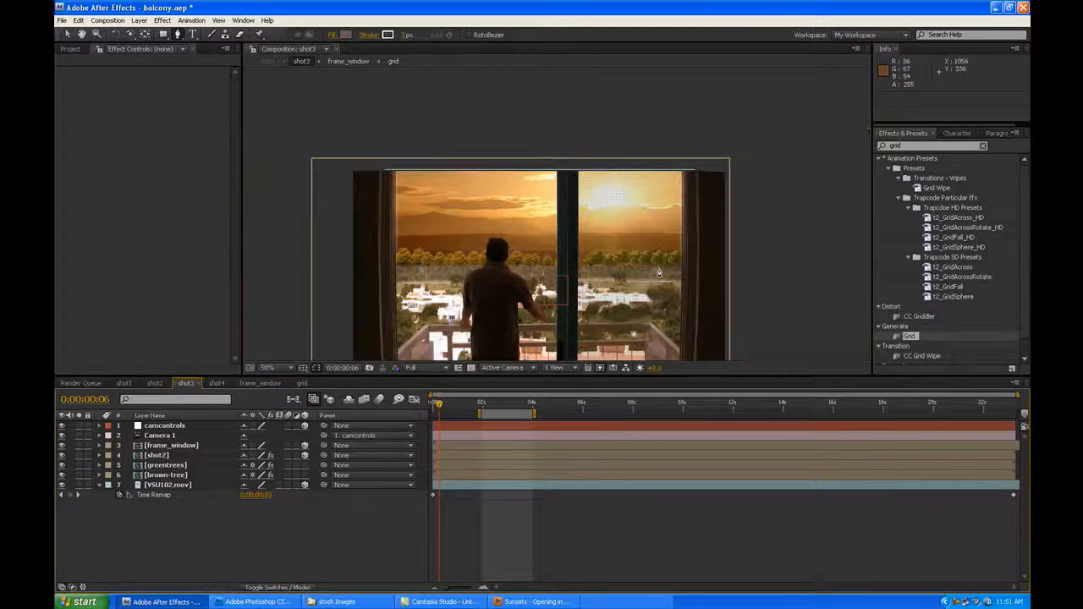
key(period)
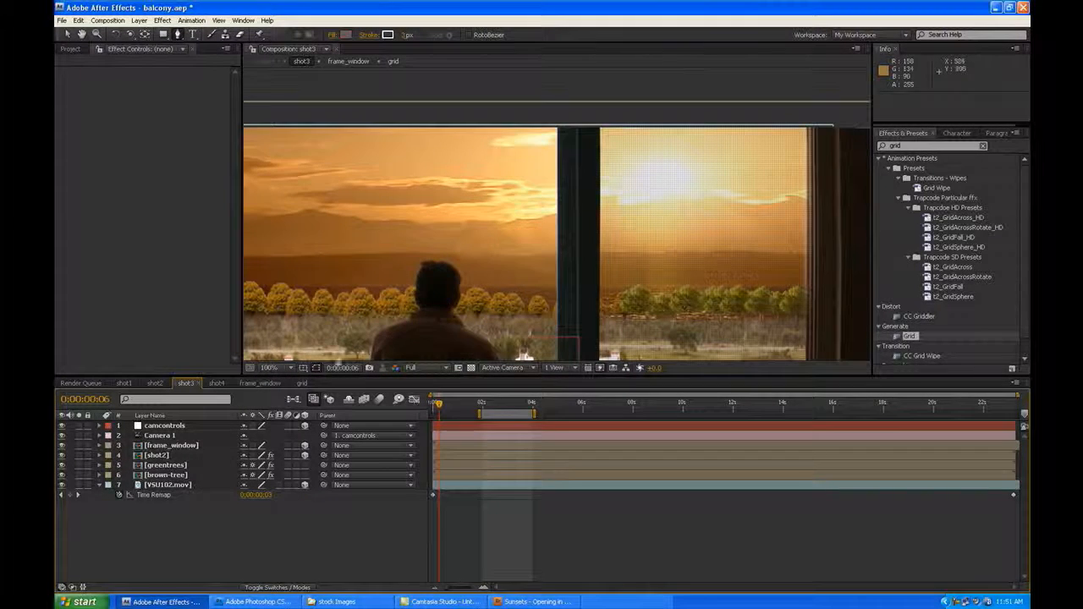
click(301, 383)
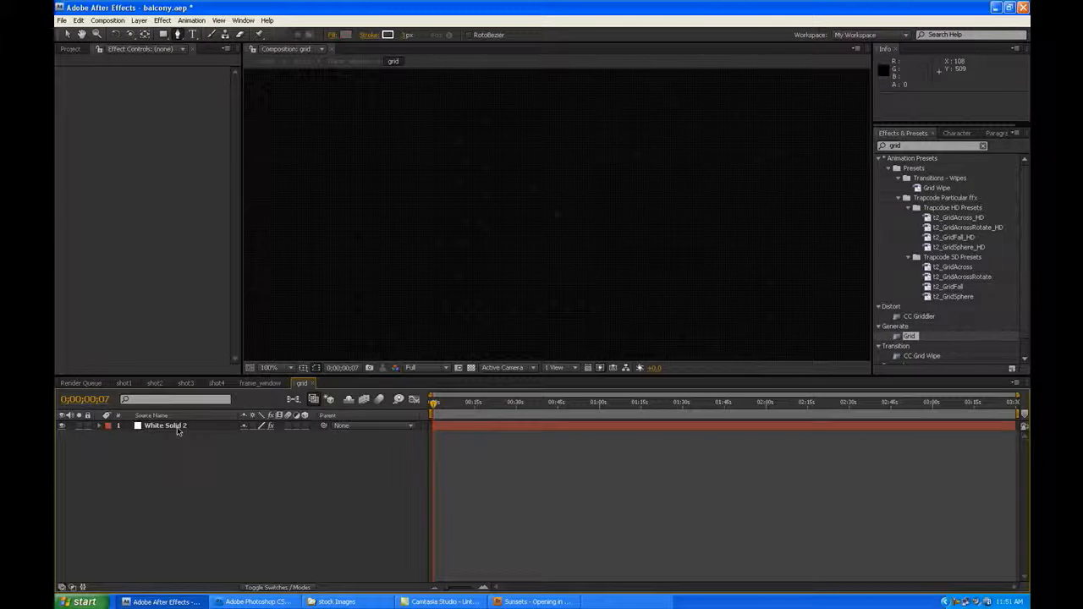
click(145, 120)
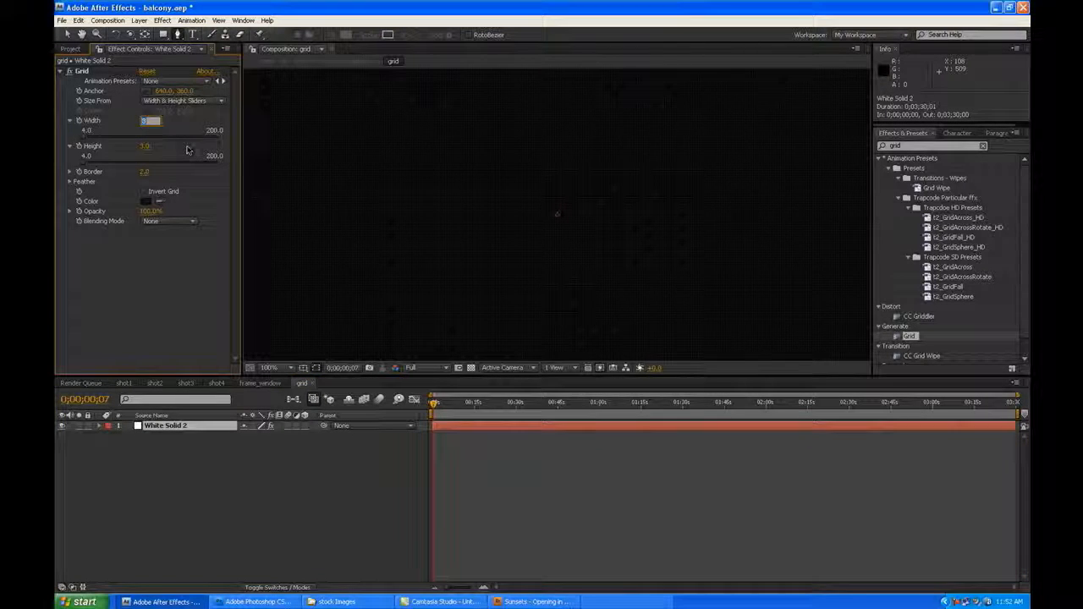
key(Tab)
- Examine the adjusted mesh over the window pane in shot3 at 50% and 100% magnification, and save the project
click(186, 383)
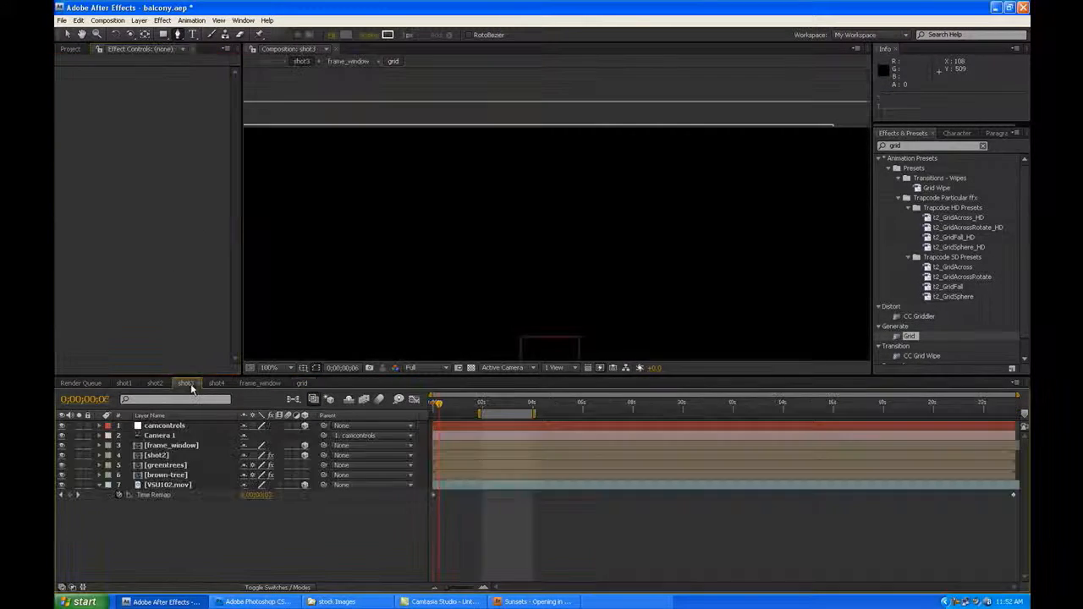
scroll(695, 243, down, 2)
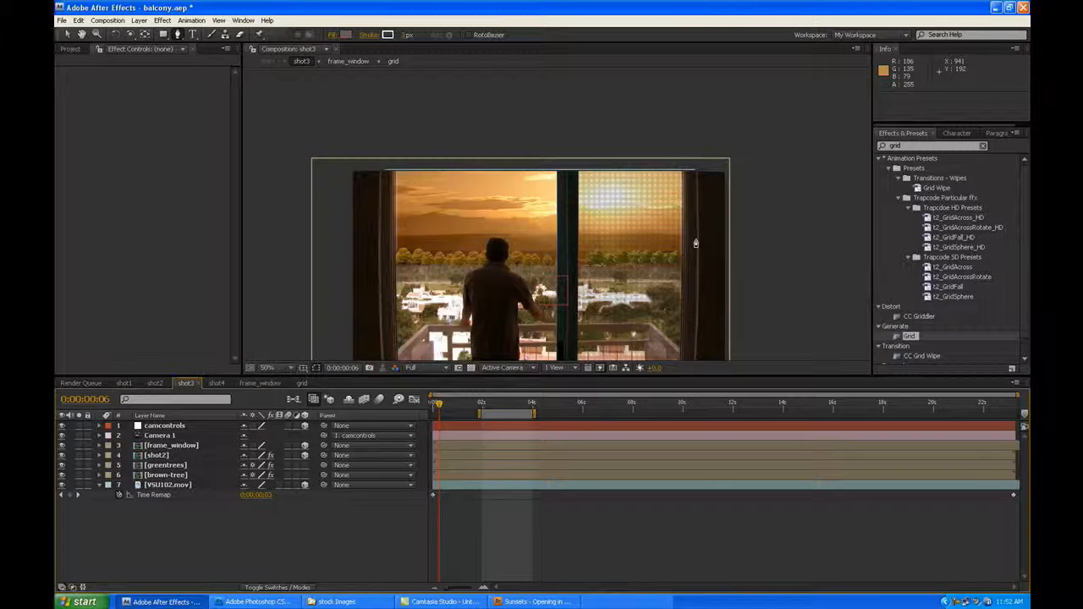
scroll(695, 244, up, 2)
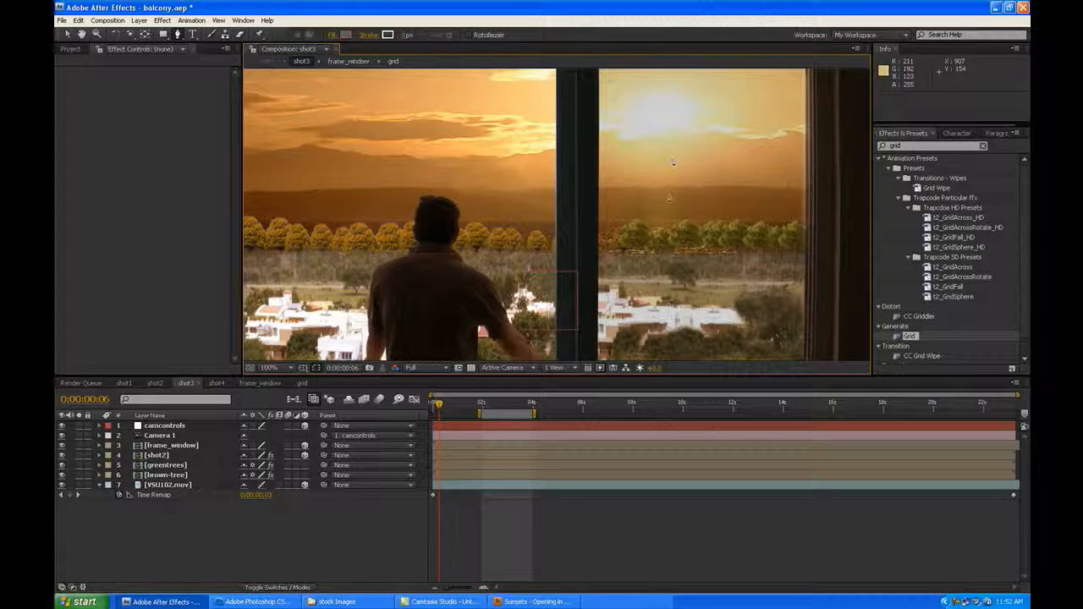
scroll(632, 209, down, 2)
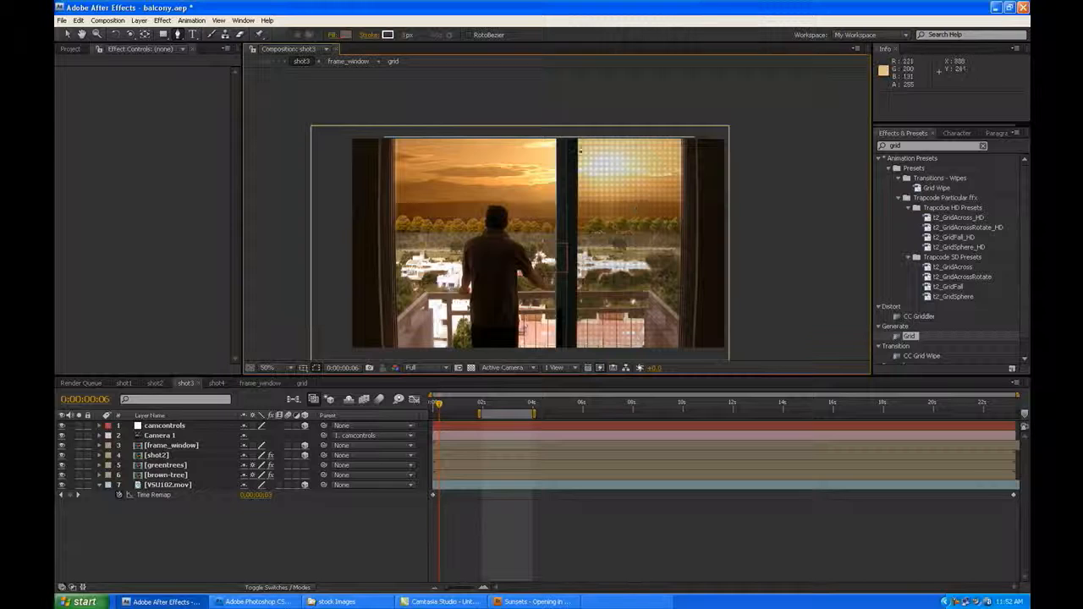
scroll(666, 229, up, 2)
drag(667, 234, 661, 274)
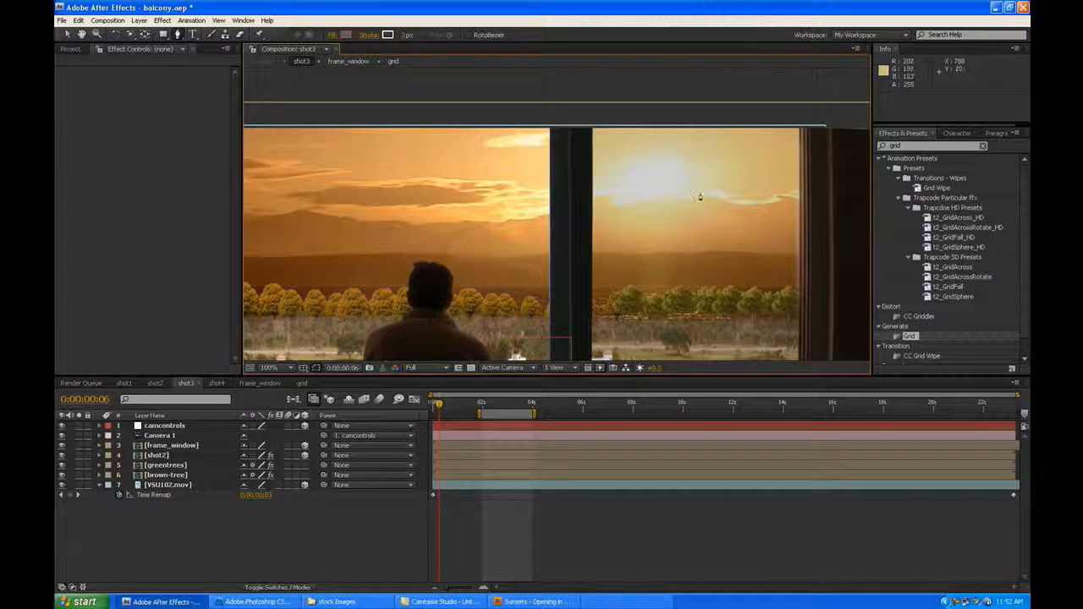
key(ctrl+s)
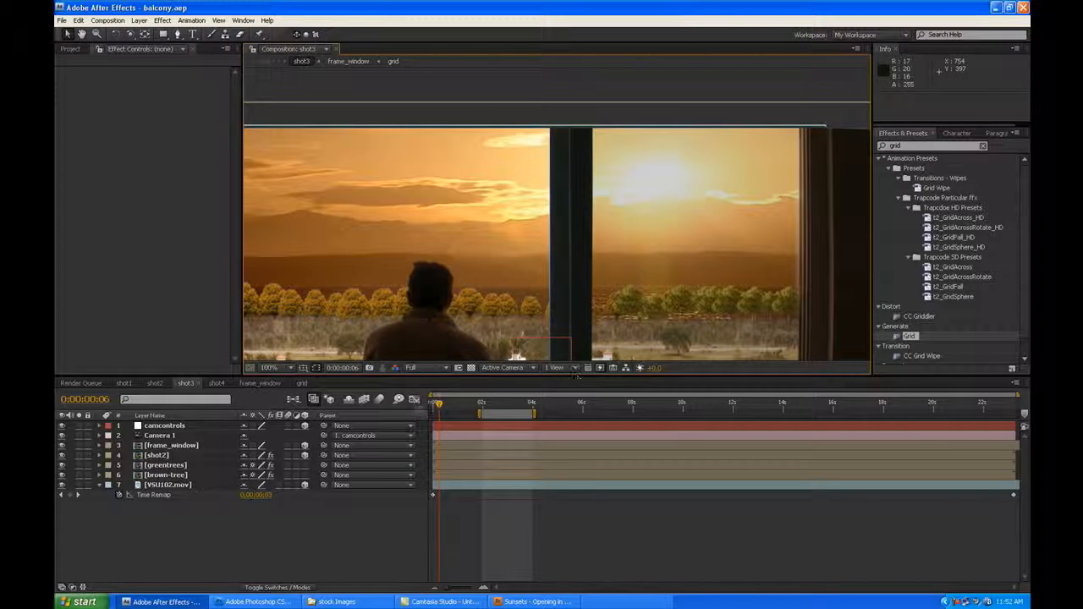
- Review the graded shot4 composite at 100% in an enlarged viewer, examining the window frame, mesh and balcony
click(215, 384)
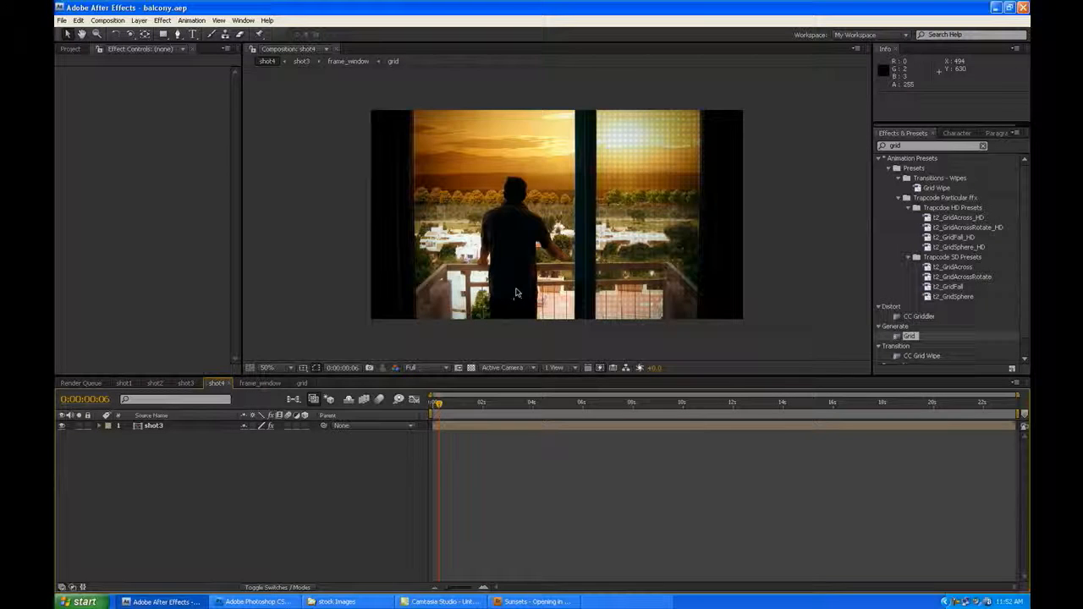
scroll(529, 302, up, 1)
drag(568, 227, 566, 295)
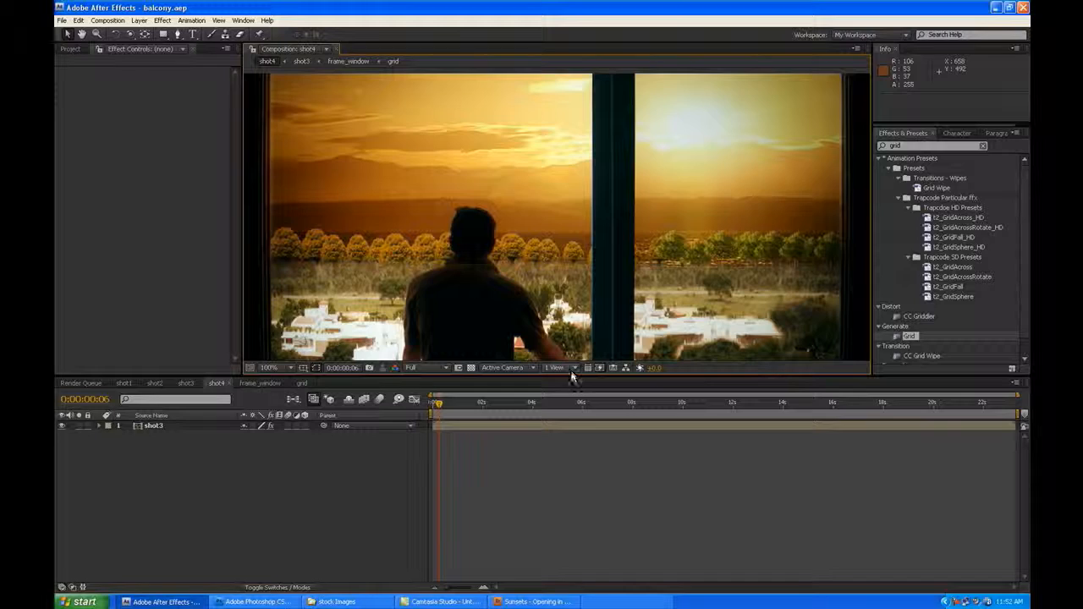
drag(571, 375, 571, 523)
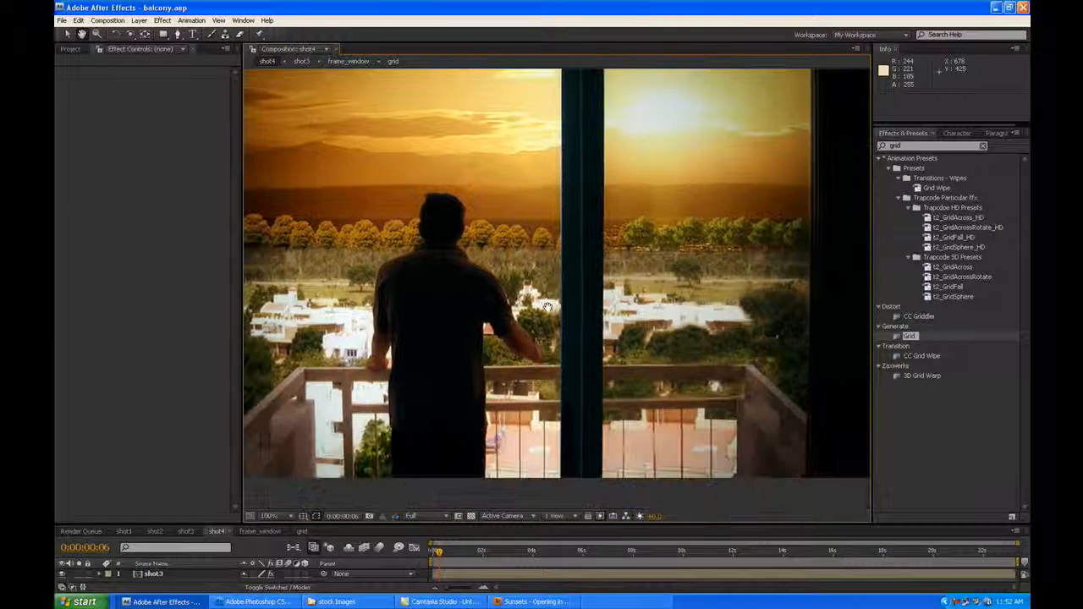
drag(547, 307, 597, 371)
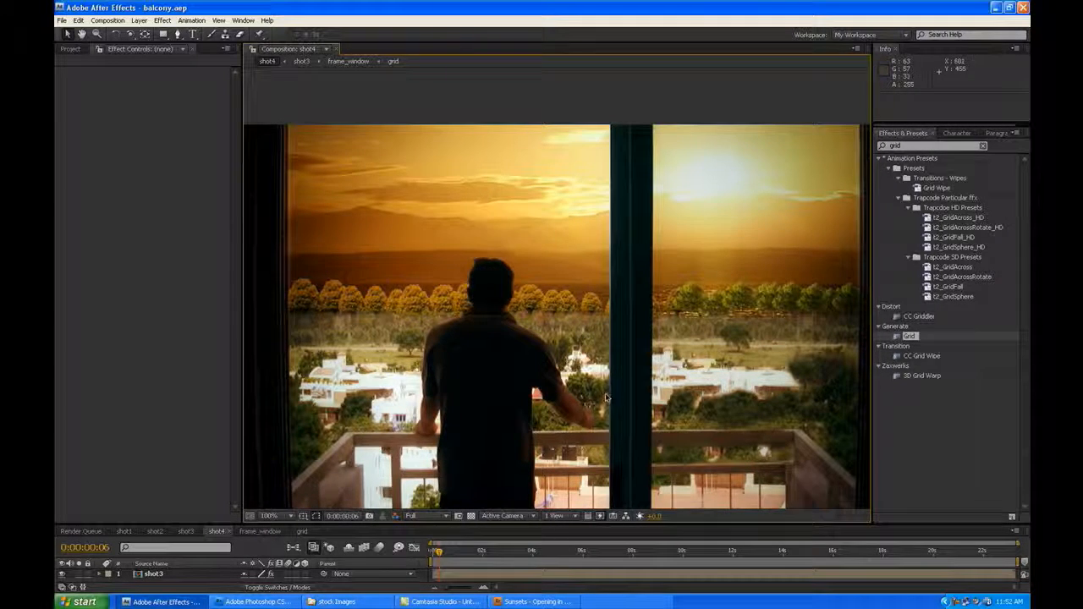
drag(630, 395, 553, 350)
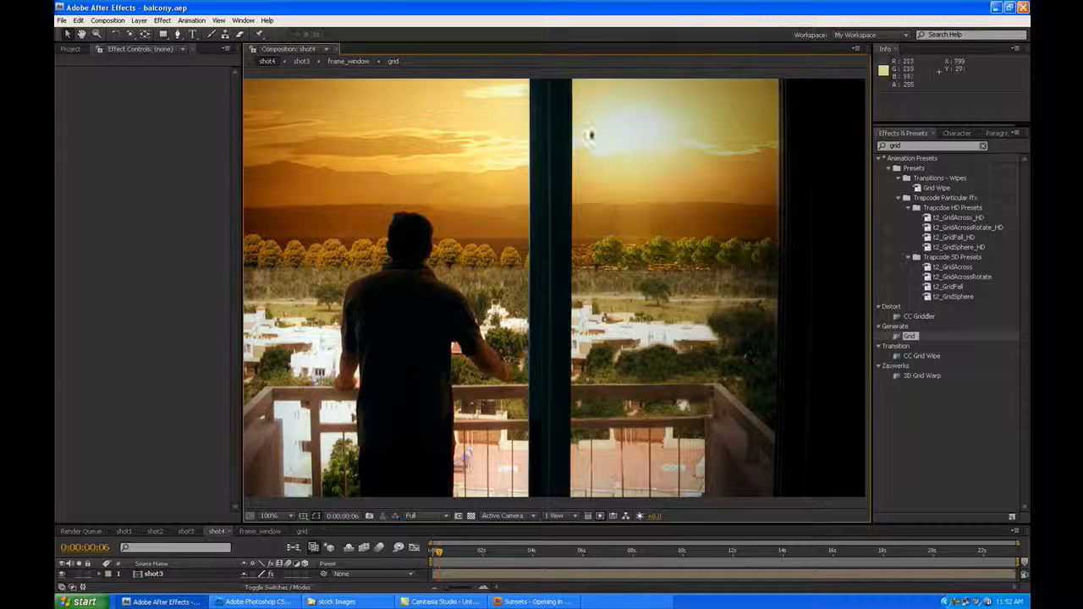
drag(494, 248, 564, 242)
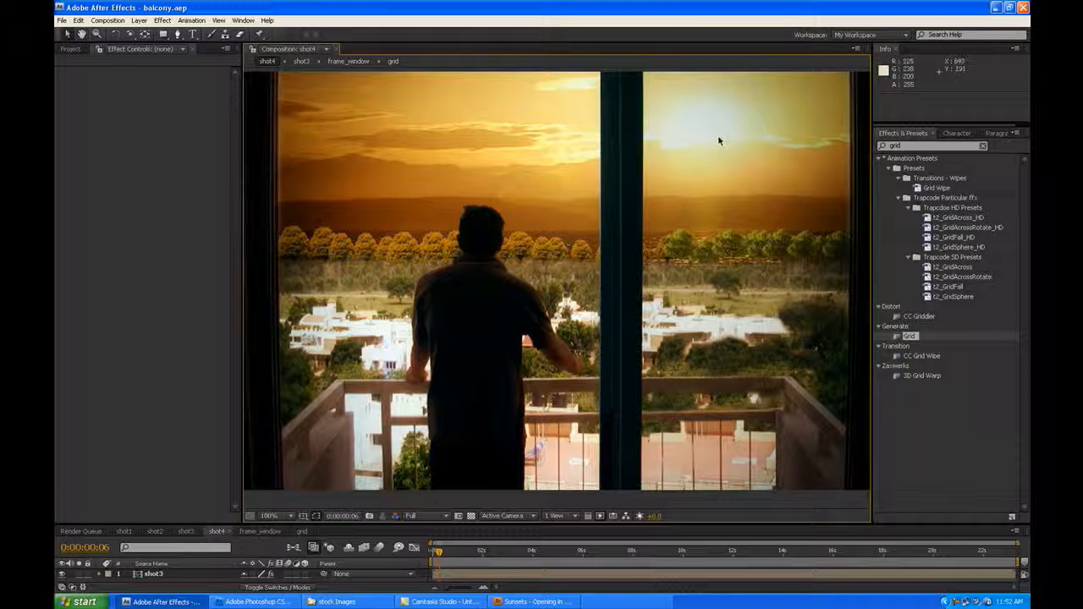
- Compare the original shot1 with the finished shot4 several times, and restore the timeline's height
click(124, 531)
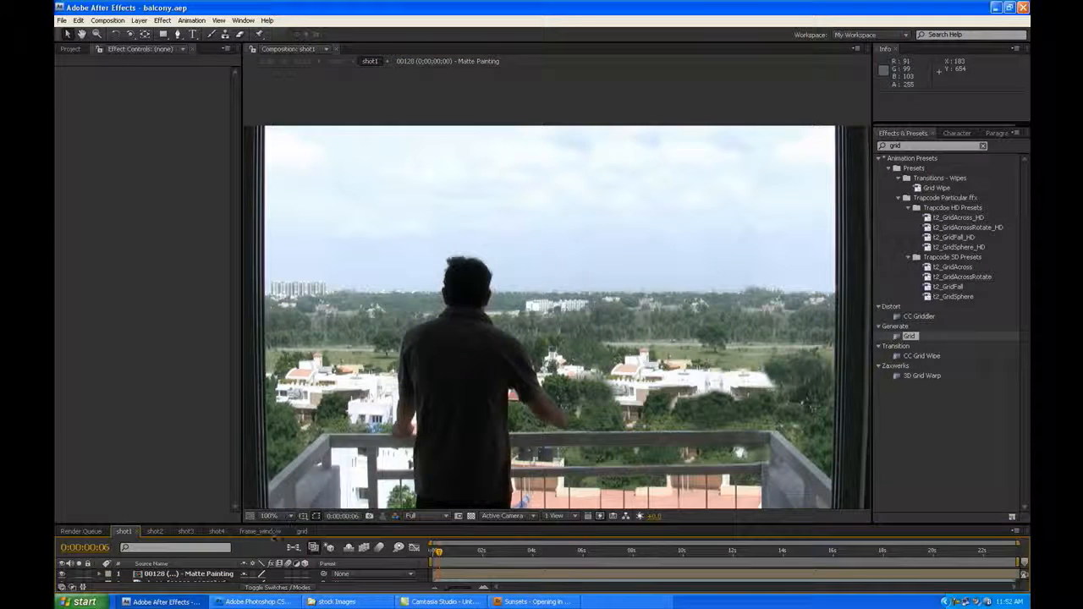
click(217, 531)
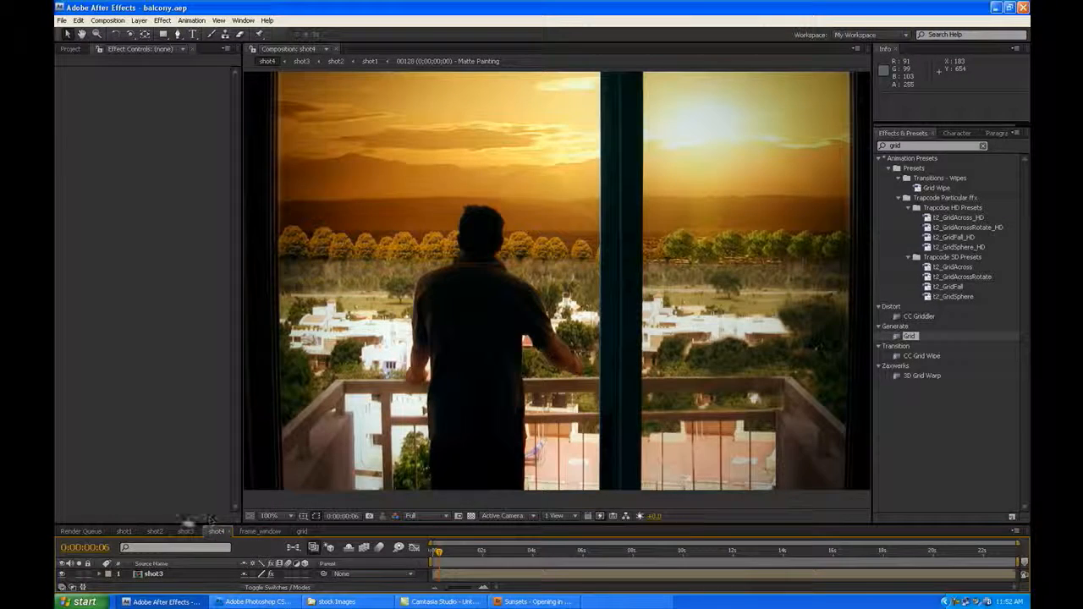
click(124, 531)
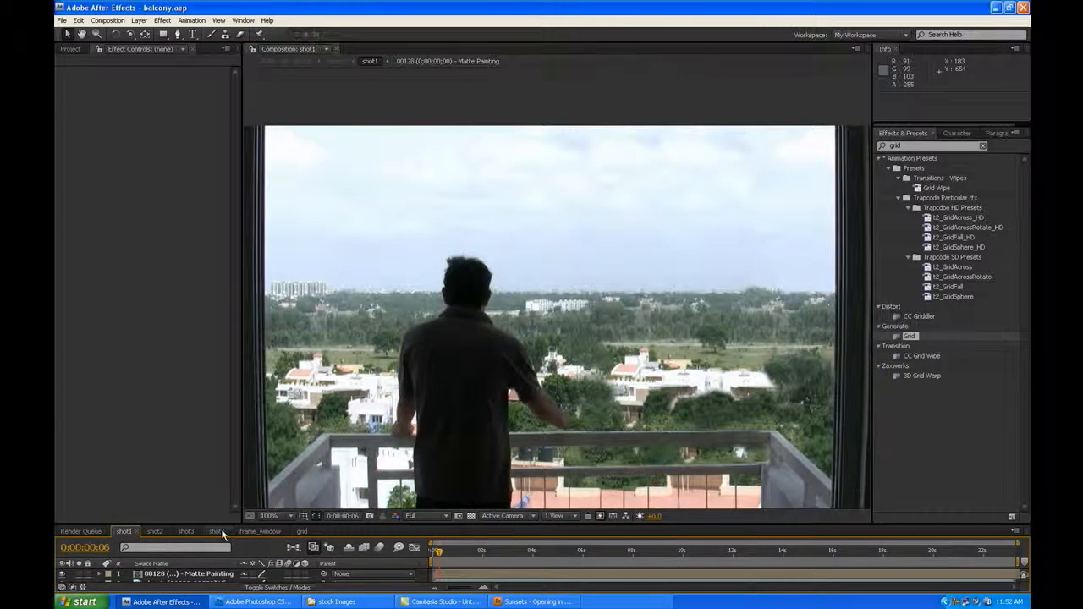
click(217, 532)
click(125, 530)
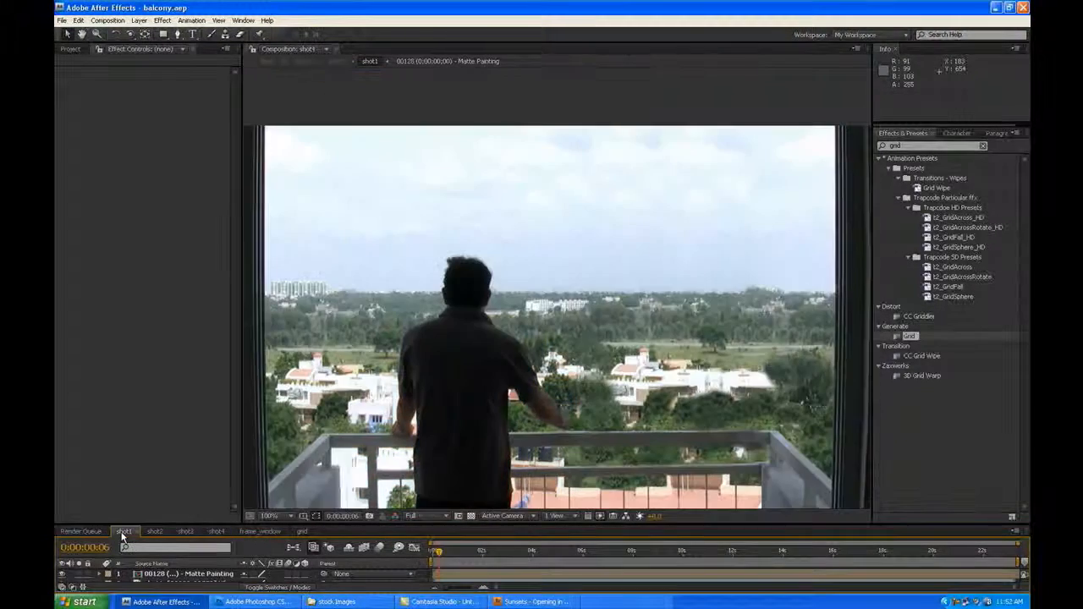
click(217, 531)
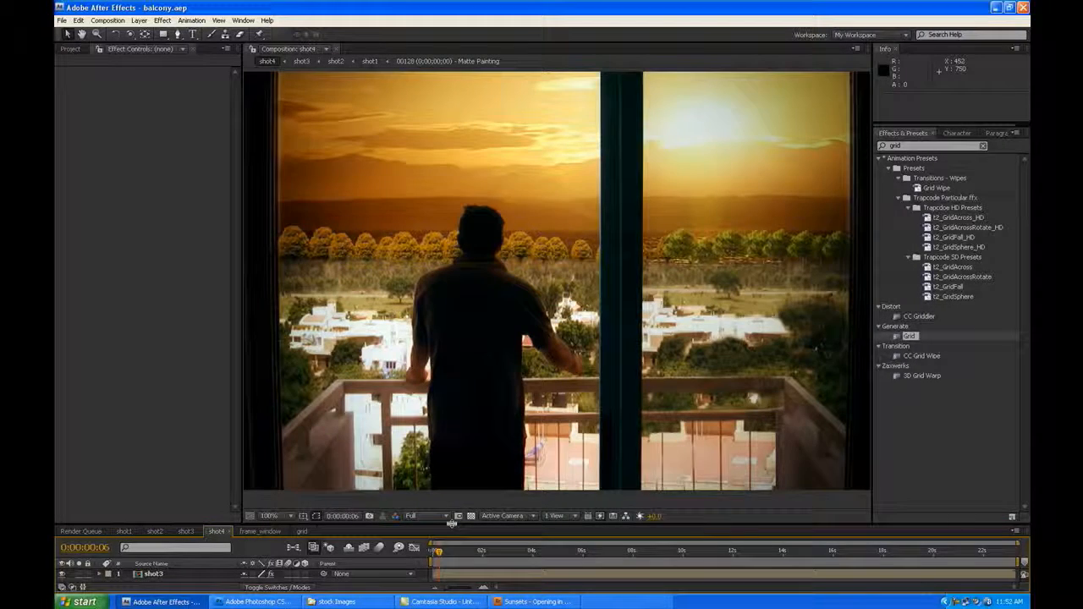
drag(452, 523, 451, 382)
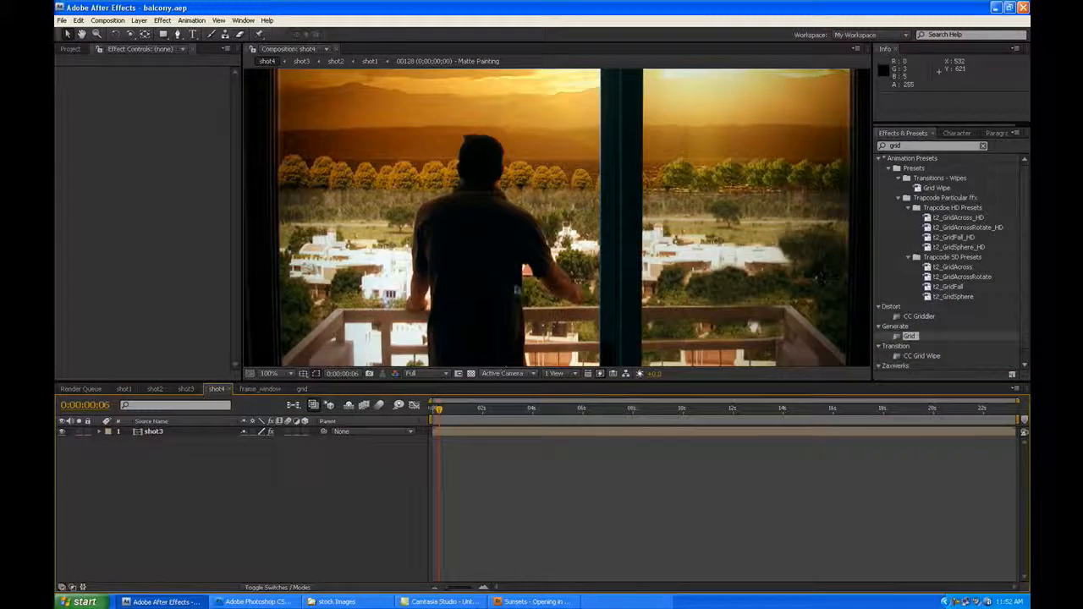
- Add a black 1280 x 720 solid to shot3 and place it between the brown-tree and VSU102.mov layers
scroll(519, 279, down, 1)
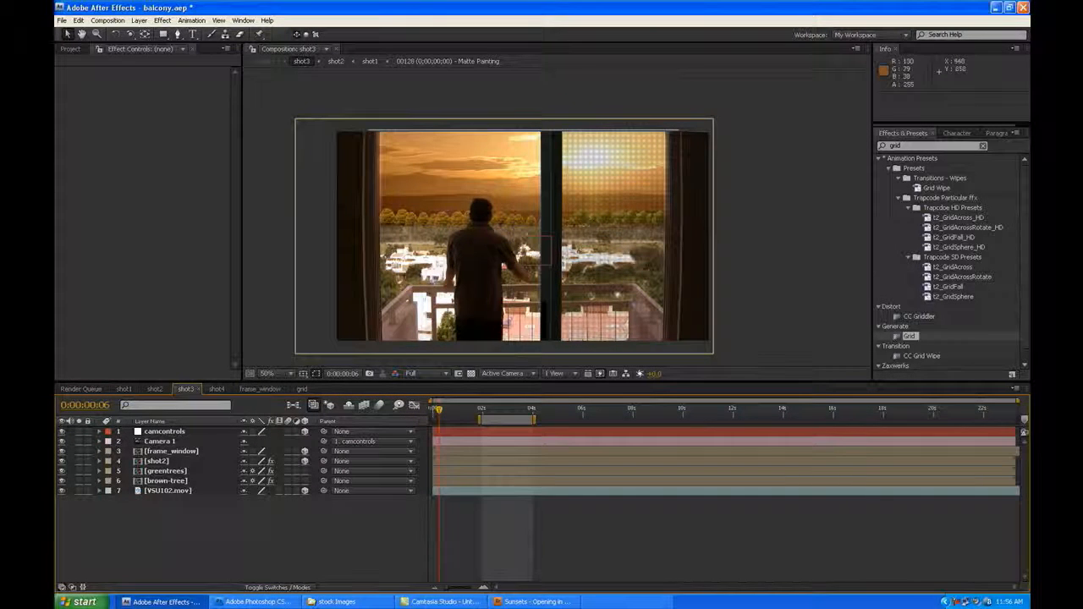
right_click(320, 512)
mouse_move(338, 518)
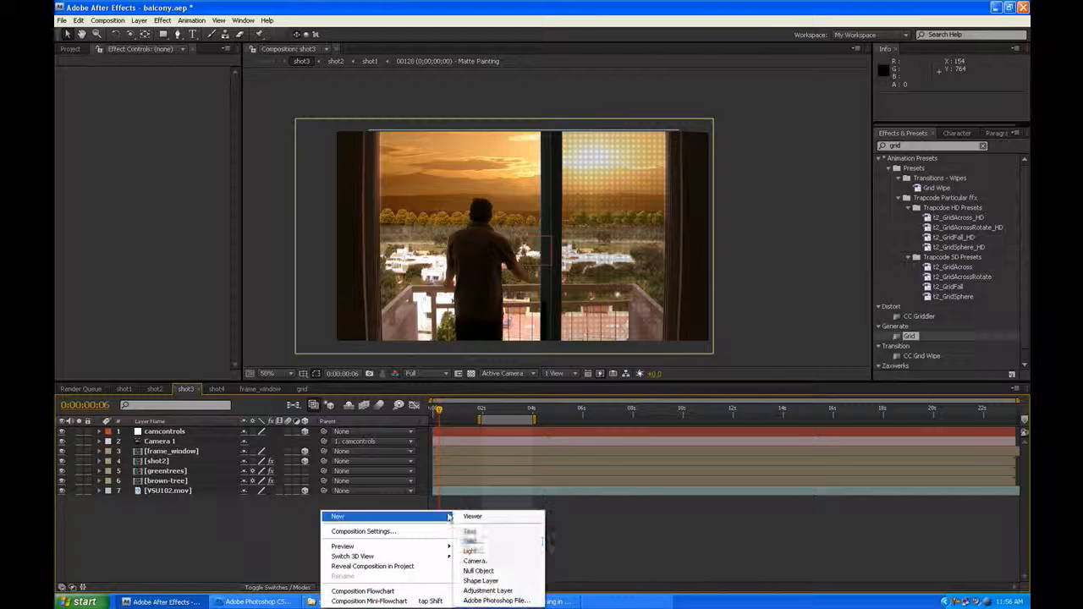
click(514, 552)
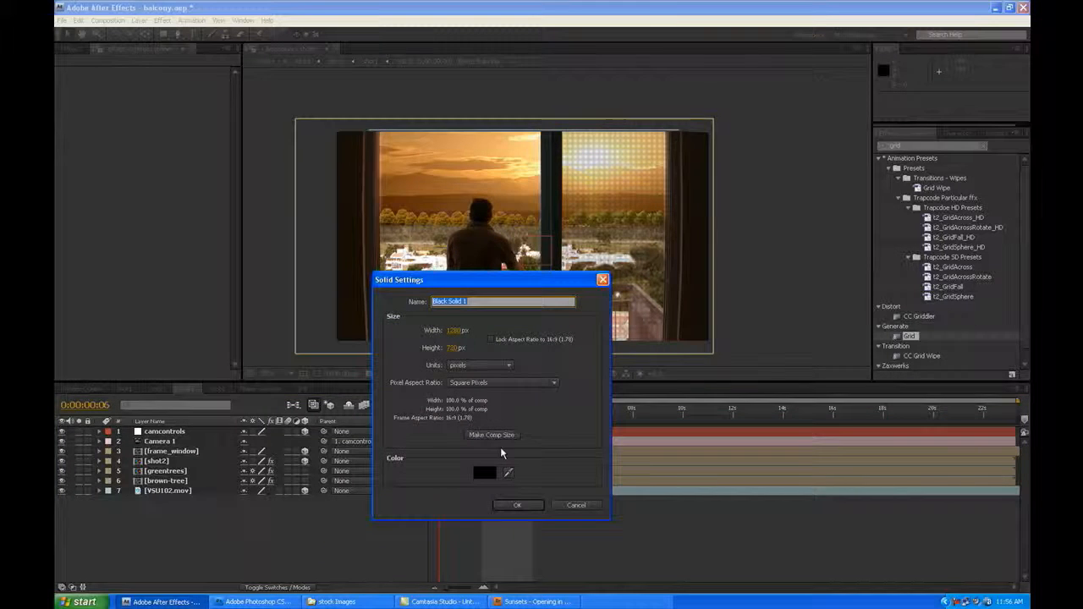
click(518, 506)
drag(209, 433, 219, 501)
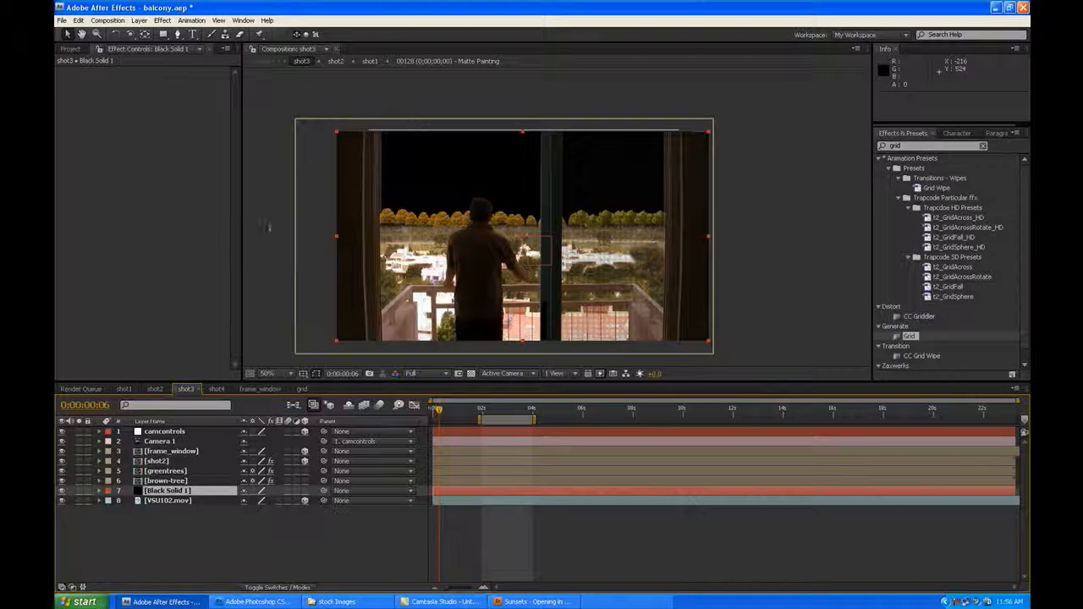
- Apply the Light Factory EZ effect to the black solid in shot3 and set its flare type to 105mm
click(162, 20)
mouse_move(216, 167)
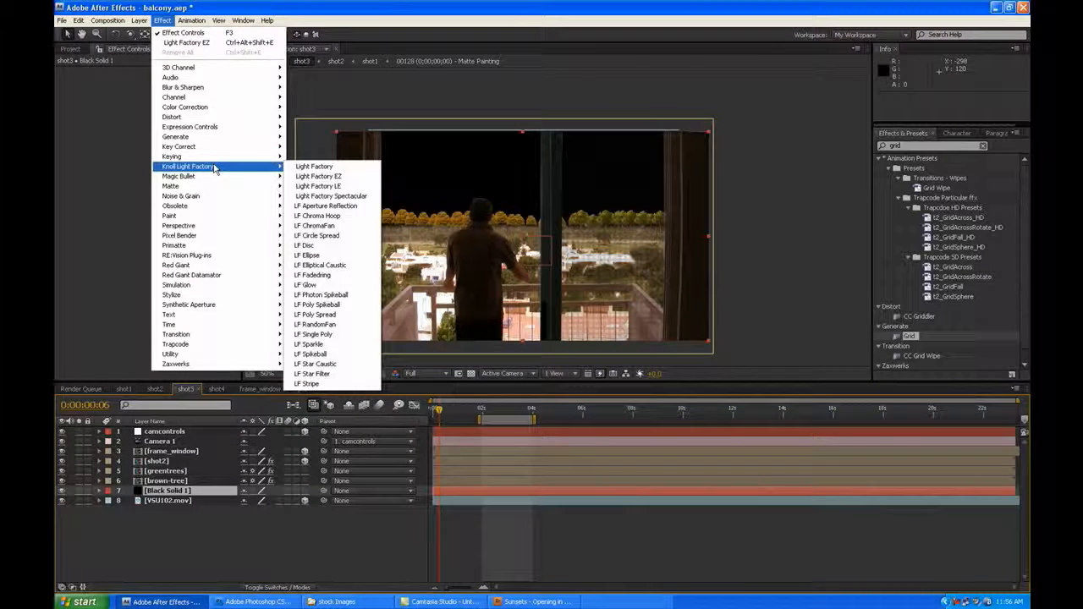
click(316, 176)
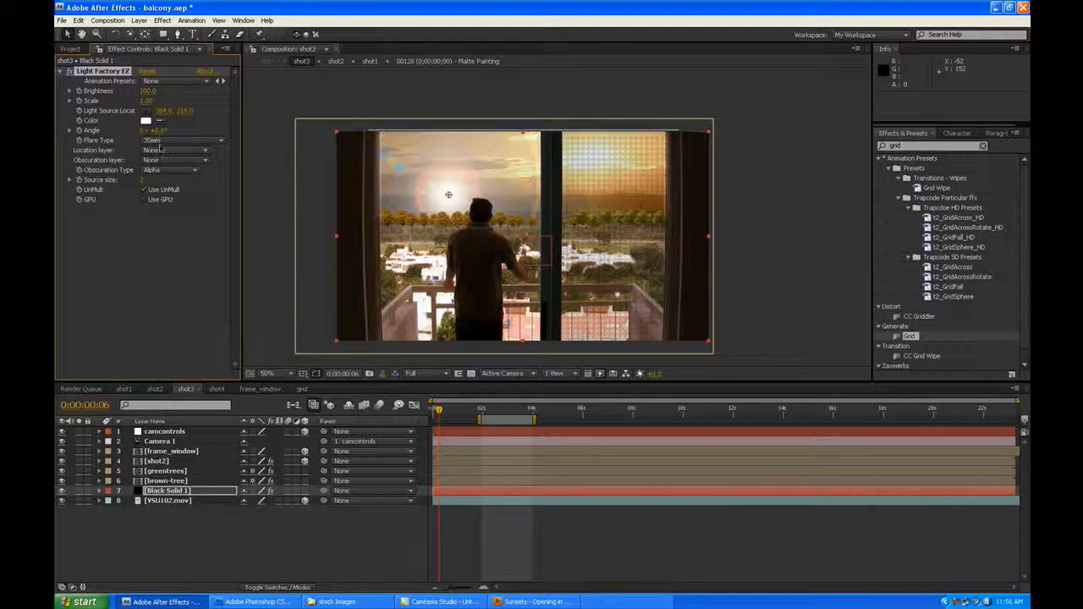
click(166, 140)
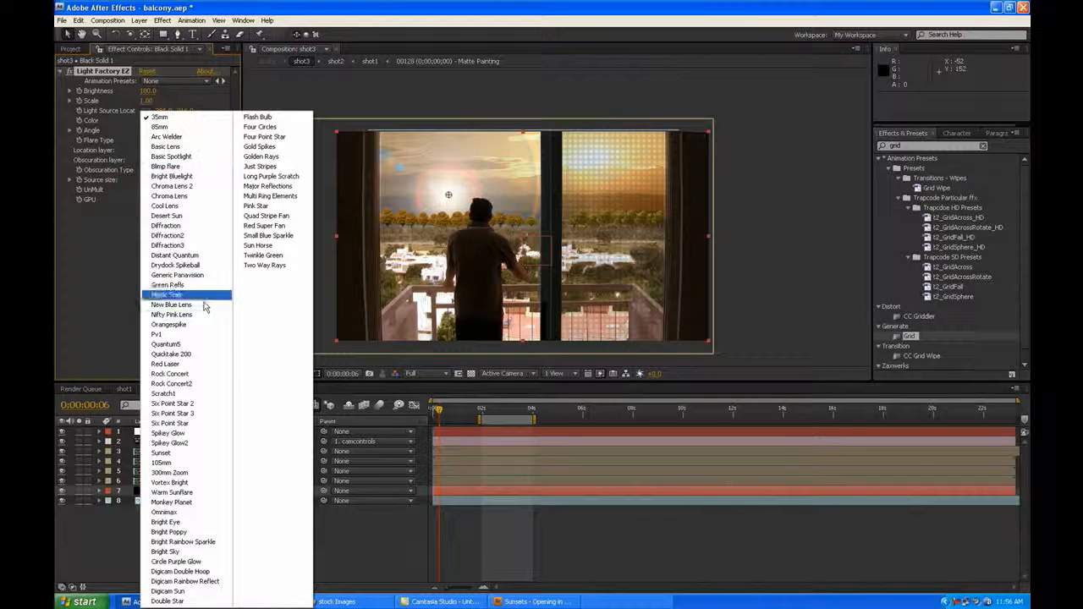
click(209, 464)
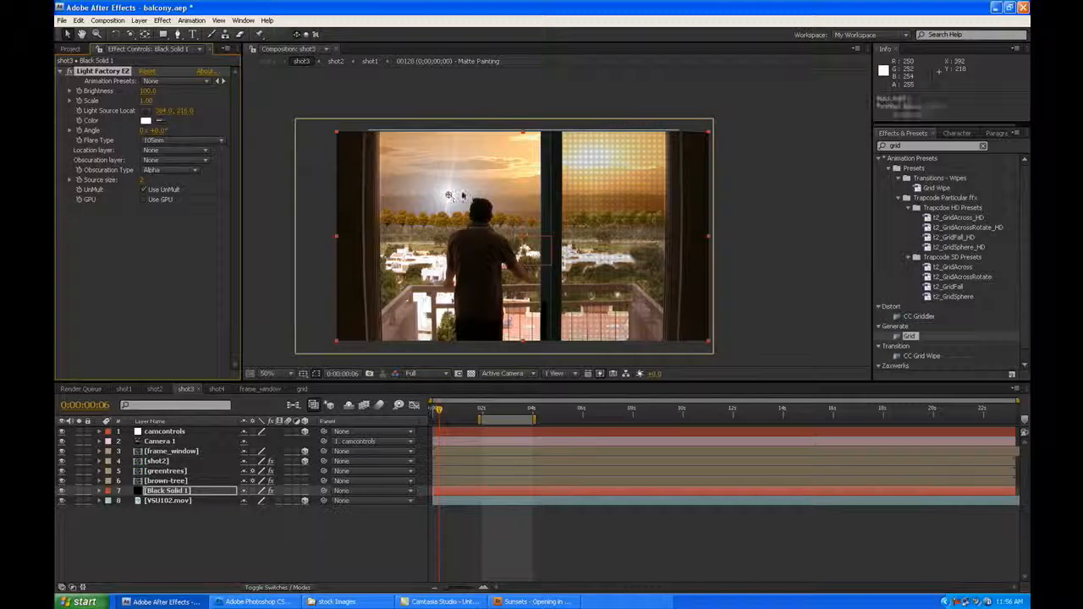
- Move the flare's light source to about 866, 82, in the sky behind the meshed window pane, and save the project
drag(449, 195, 590, 159)
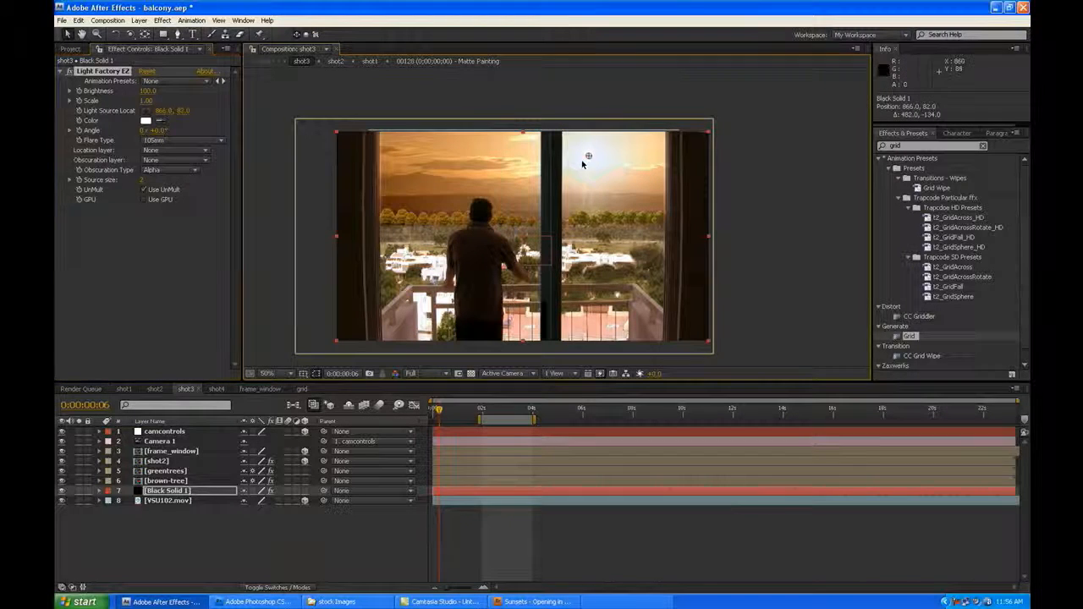
key(ctrl+s)
click(623, 551)
key(slash)
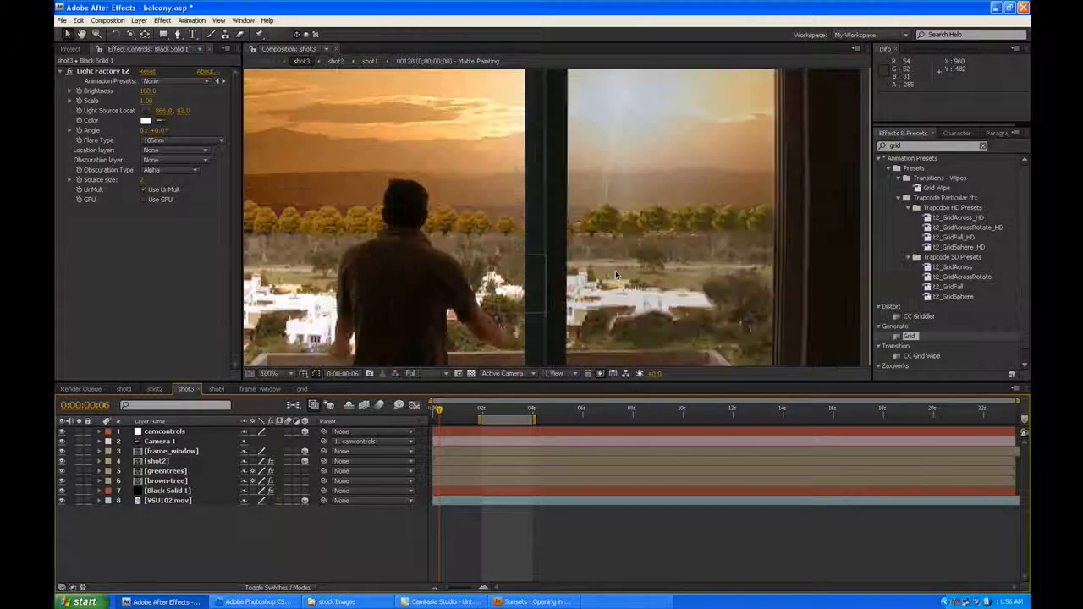
key(comma)
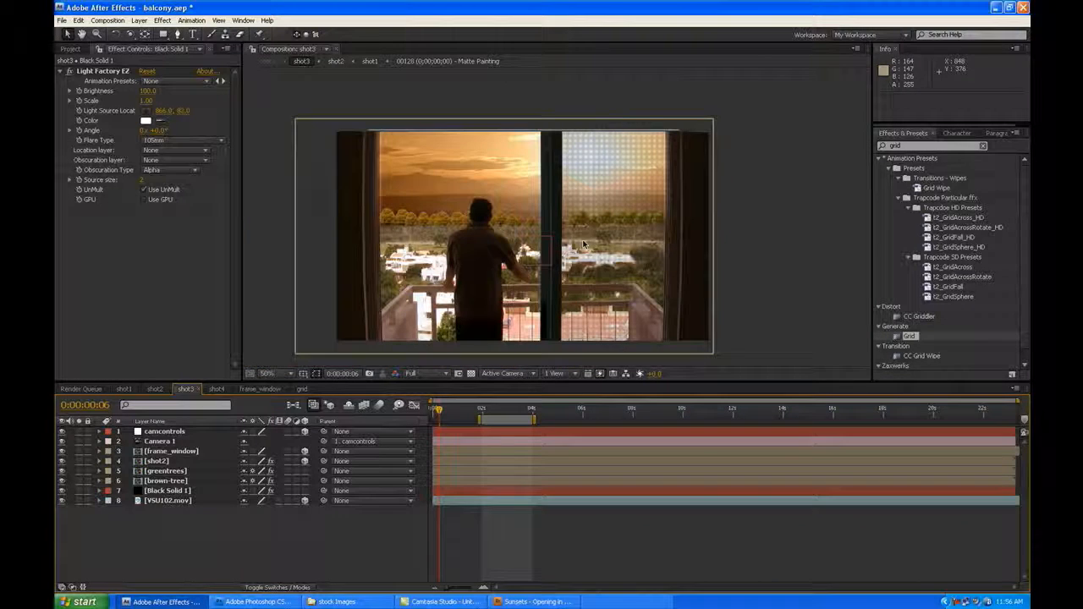
key(ctrl+s)
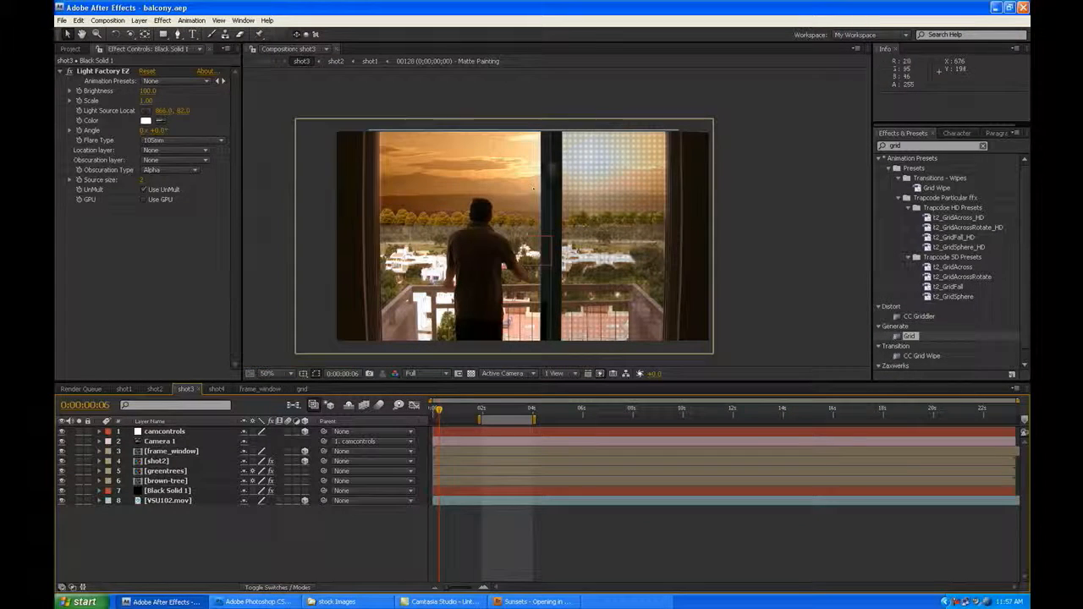
key(ctrl+s)
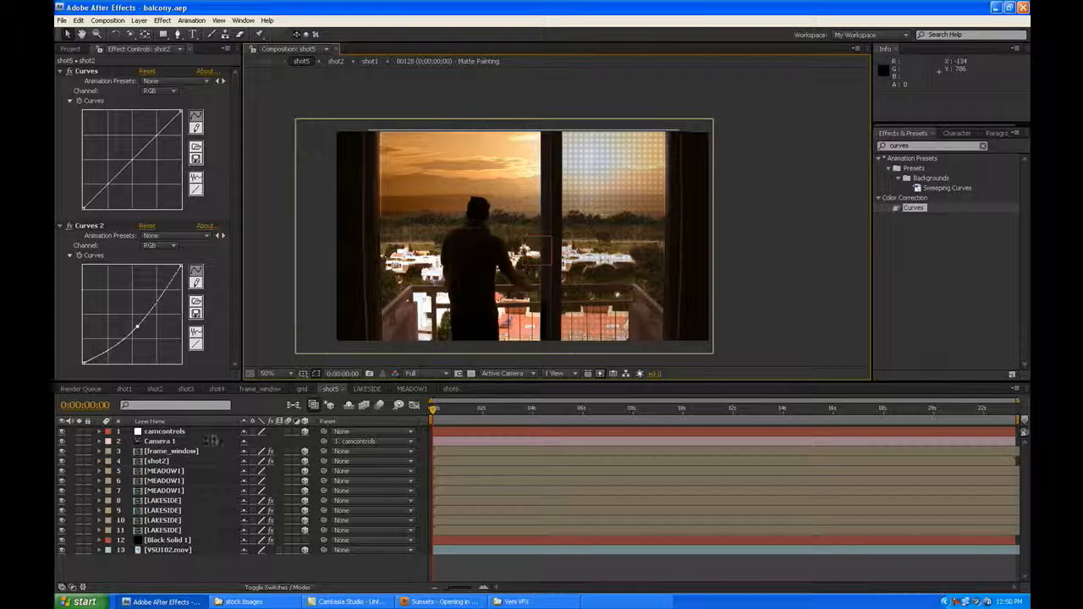
- Compare the tree line in the shot3 composite with the one in shot5
click(185, 389)
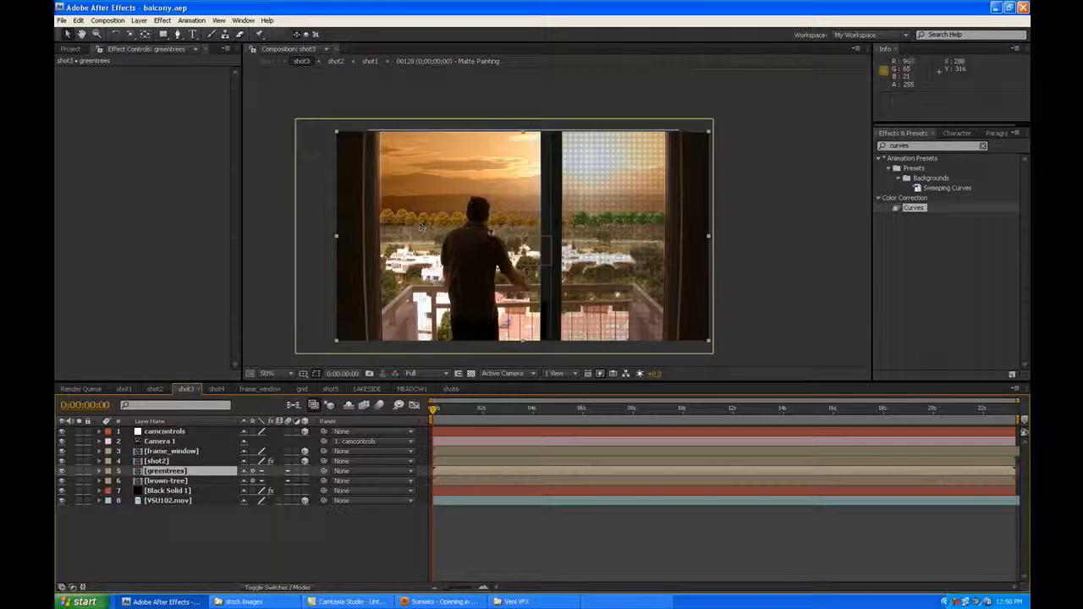
click(332, 388)
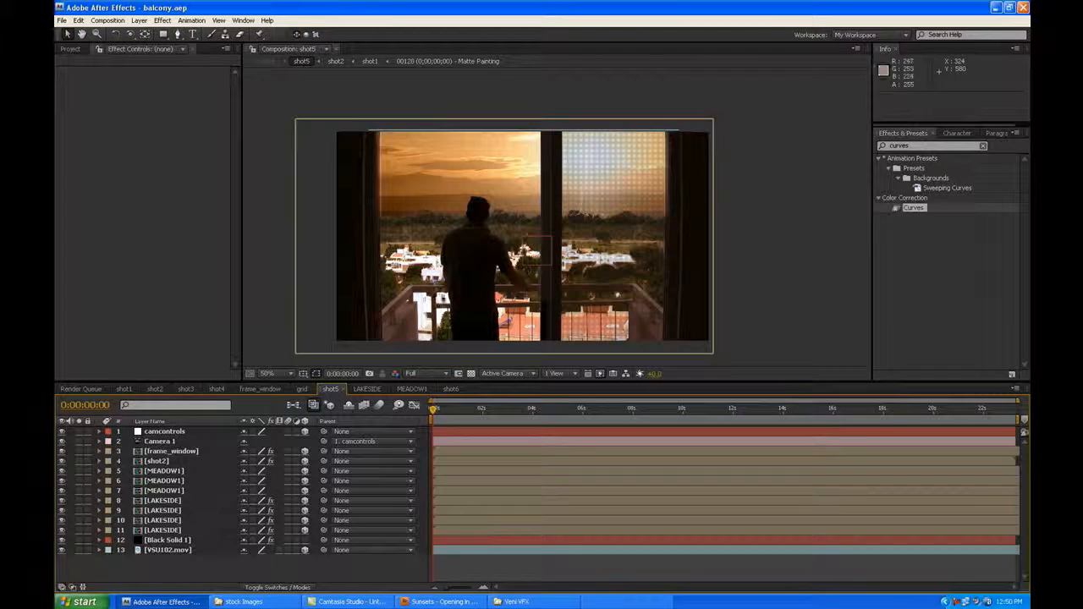
- Examine the original LAKESIDE.JPG image without its Luma Key and mask, and restore the key and the mask's Add mode
click(367, 388)
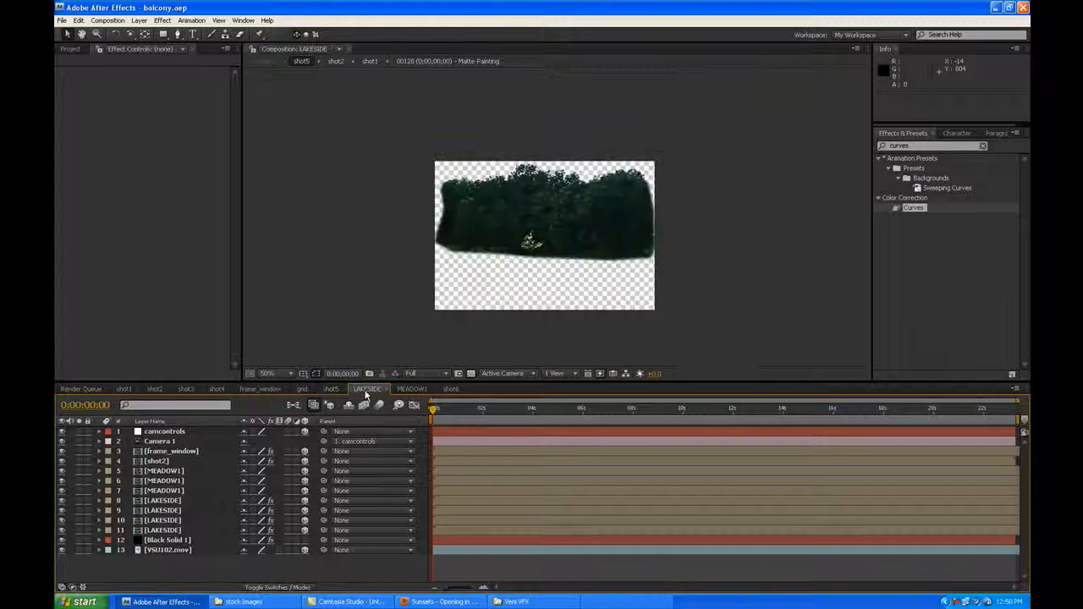
click(188, 431)
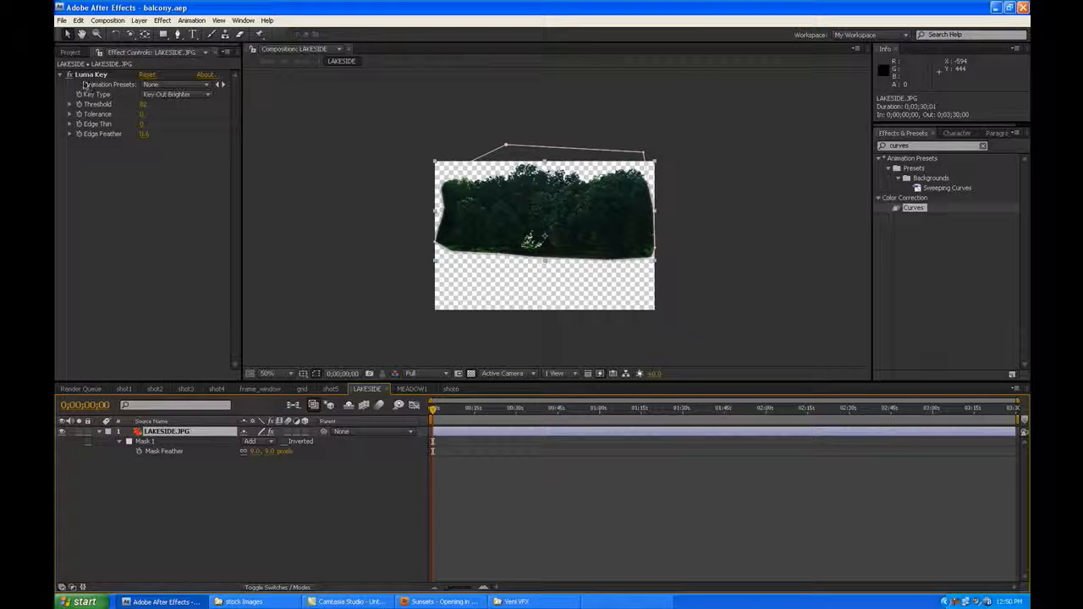
click(71, 76)
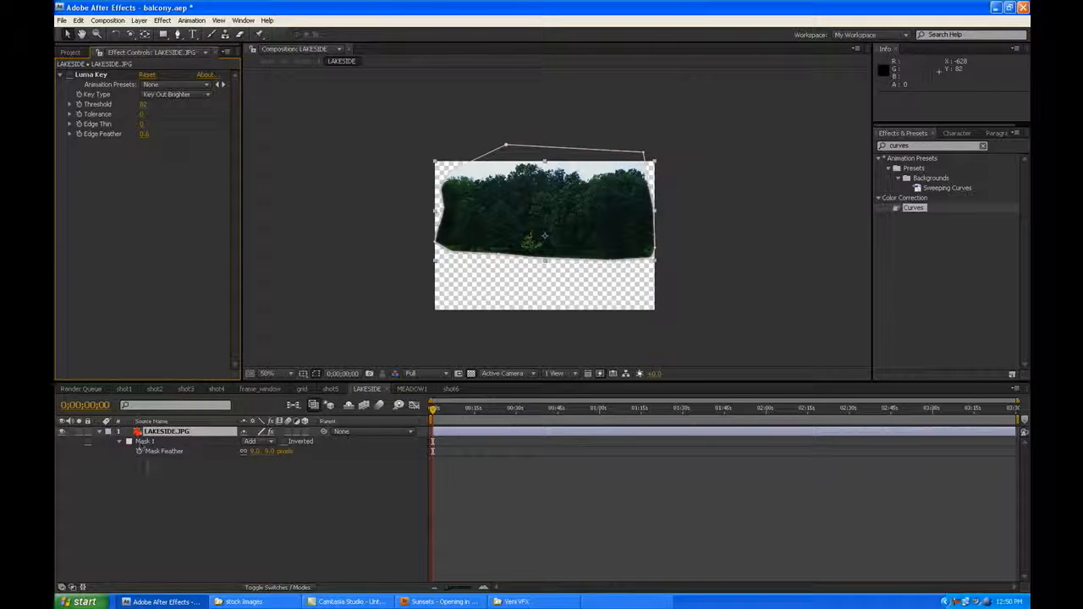
click(254, 441)
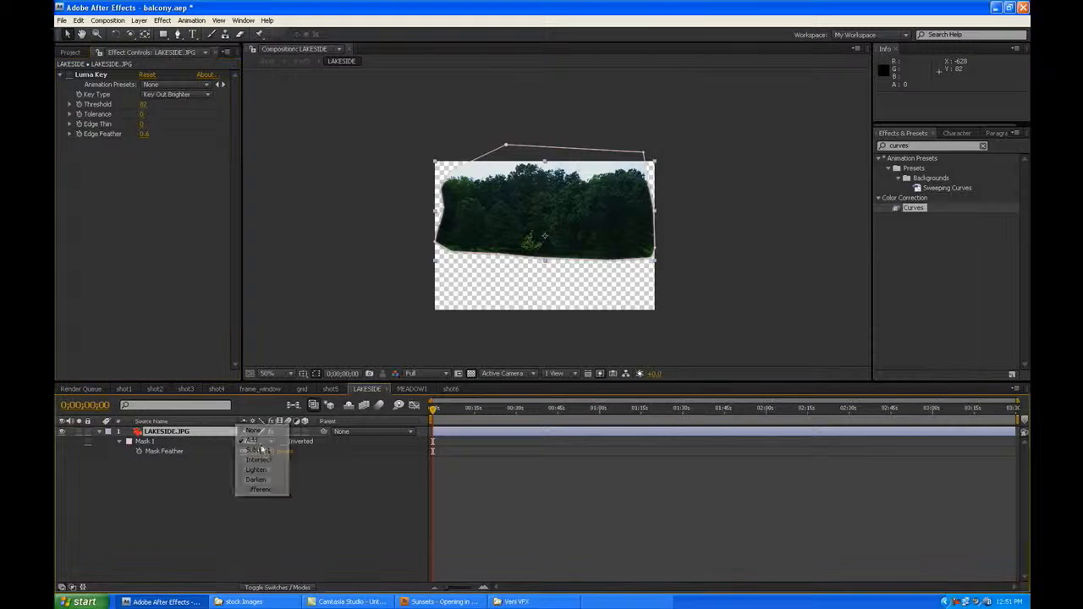
click(254, 427)
key(F2)
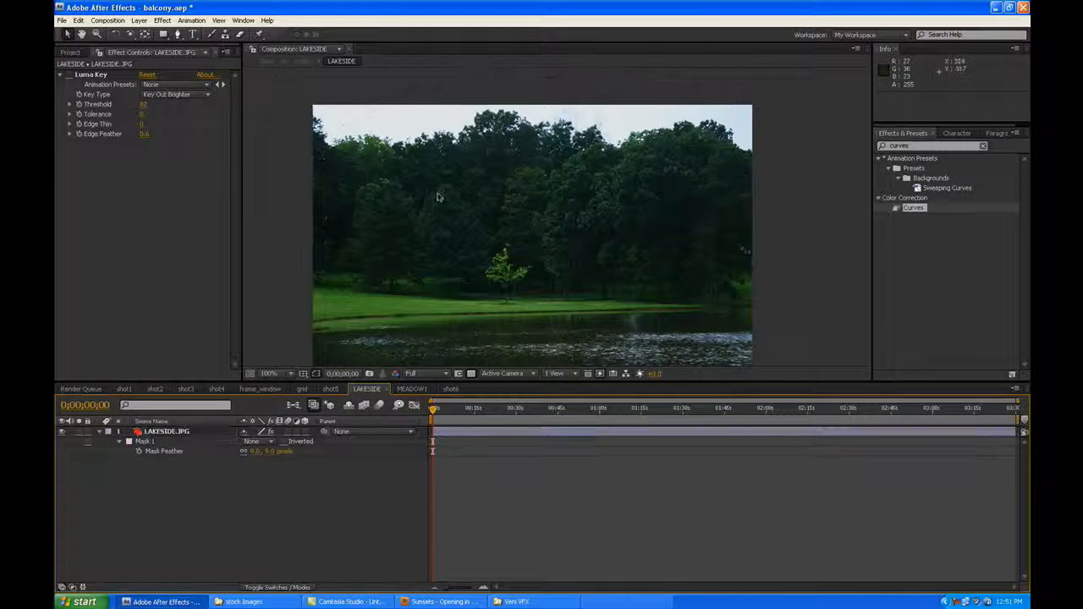
click(252, 441)
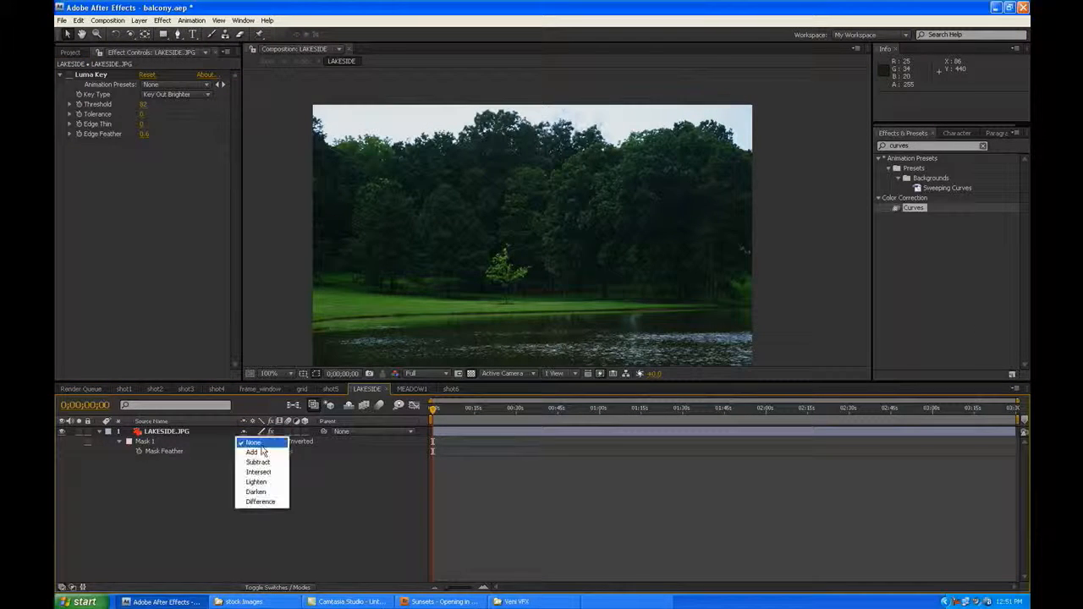
click(254, 451)
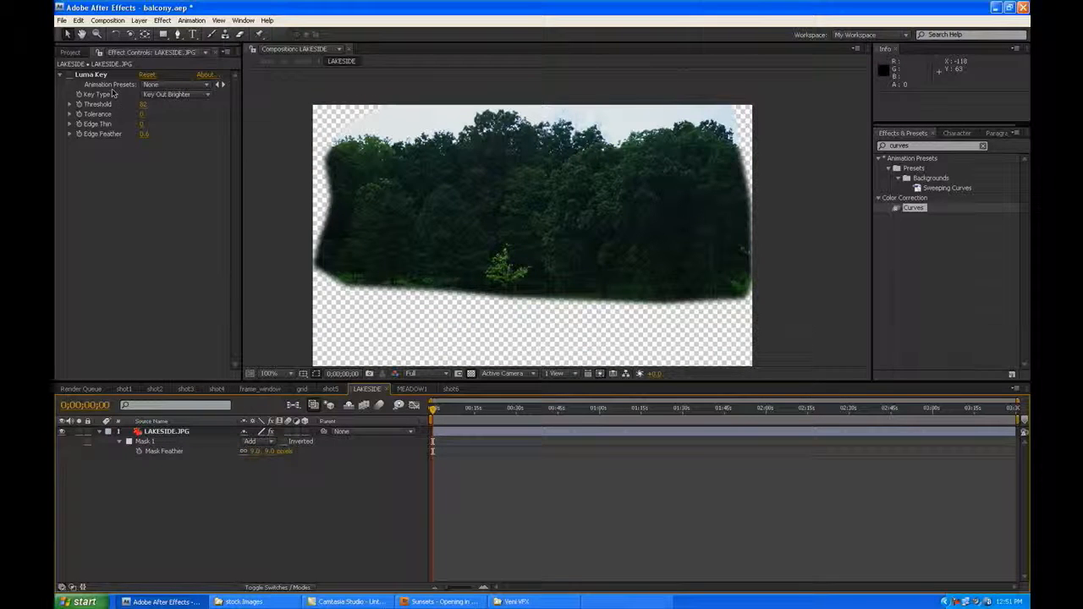
click(70, 75)
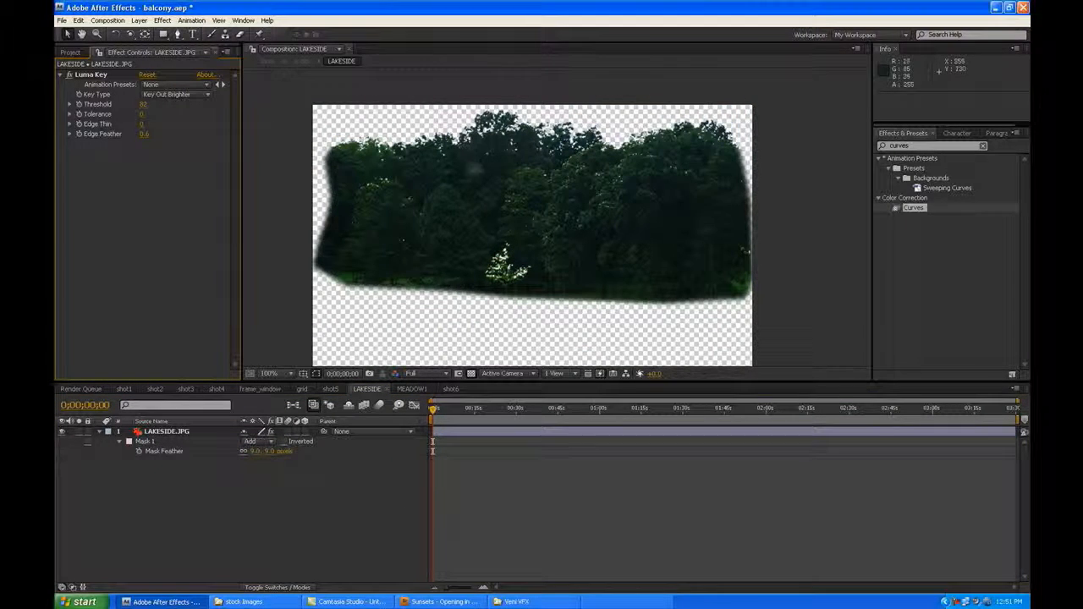
- Examine the original MEADOW1.JPG image with its mask and Luma Key turned off, and restore the Add mask mode and the key
click(412, 389)
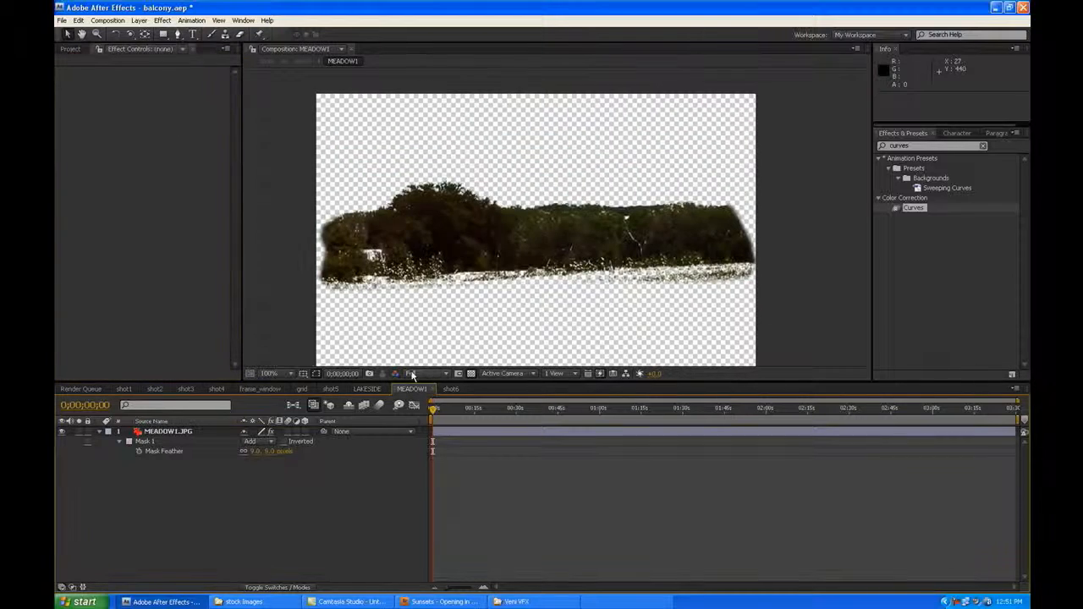
click(207, 431)
click(254, 441)
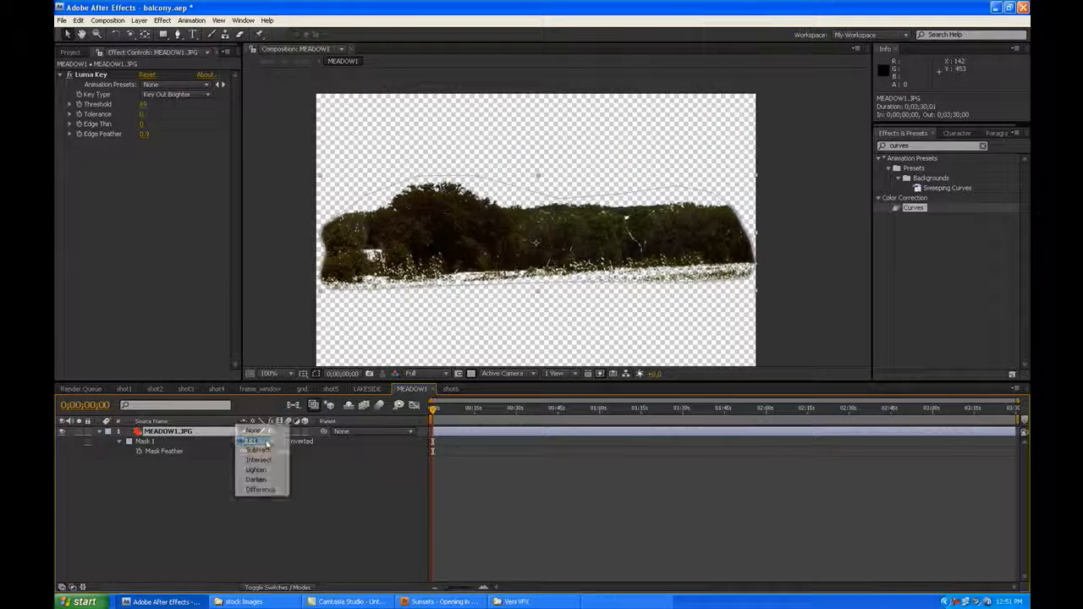
click(256, 432)
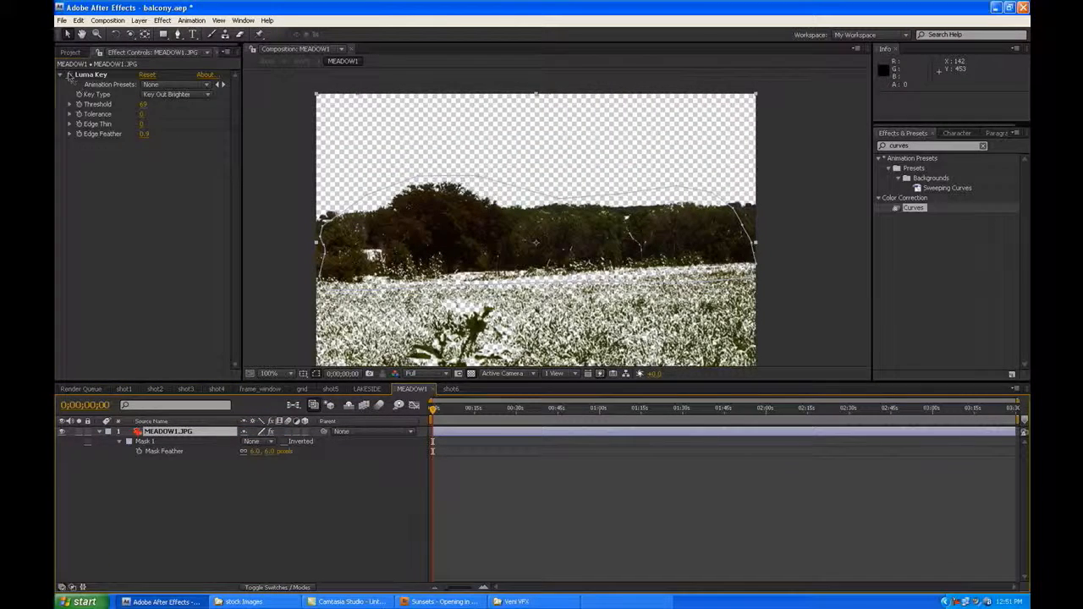
click(69, 74)
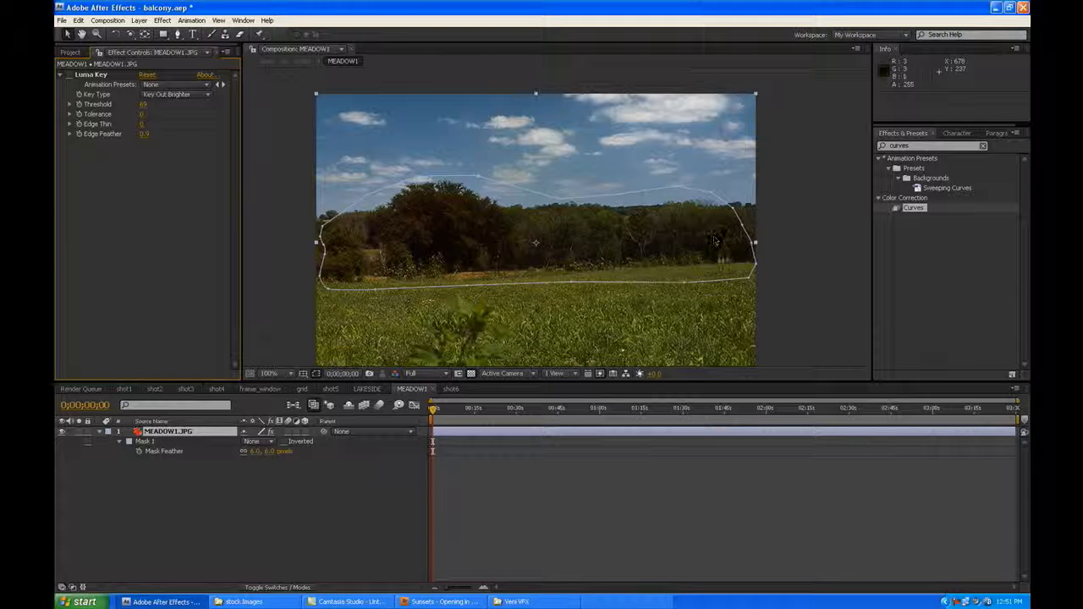
click(254, 441)
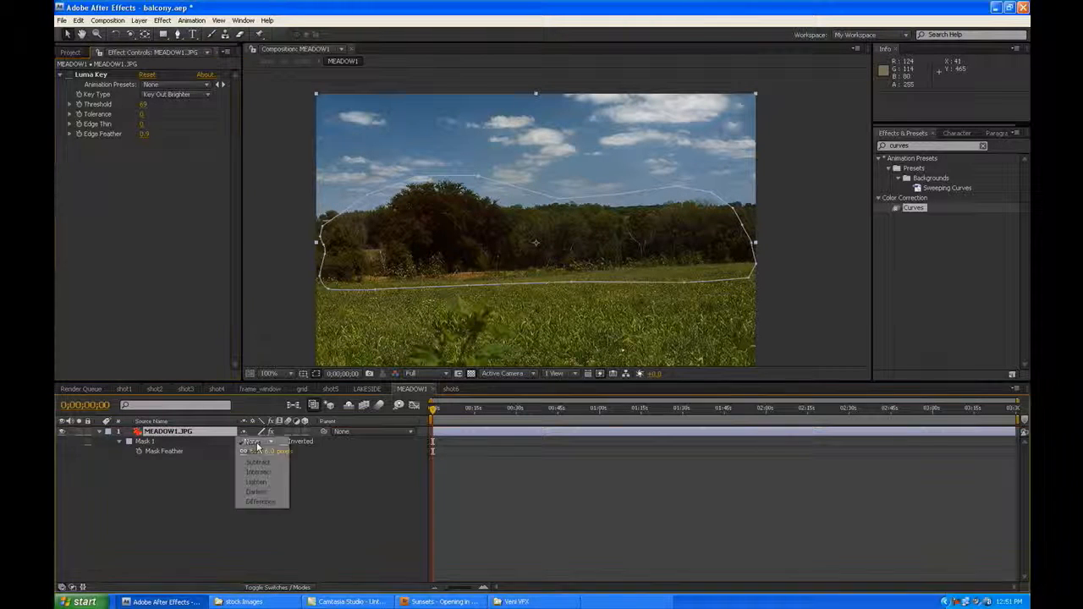
click(256, 451)
click(70, 74)
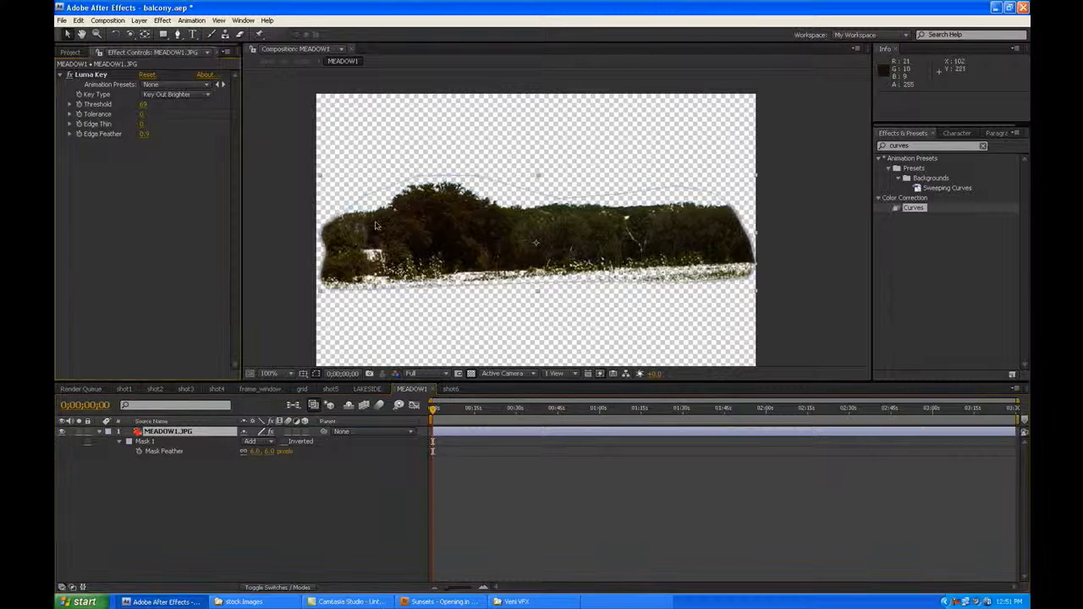
click(394, 521)
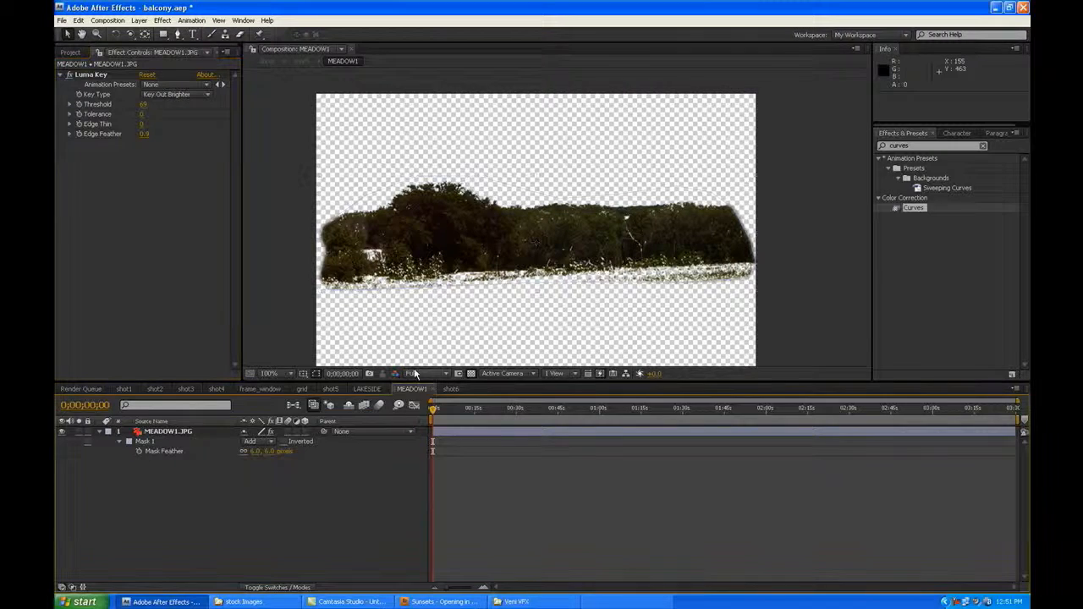
- Examine the 3D arrangement of shot5's tree layers in Custom View 1, and return to the Active Camera view
click(330, 389)
click(200, 471)
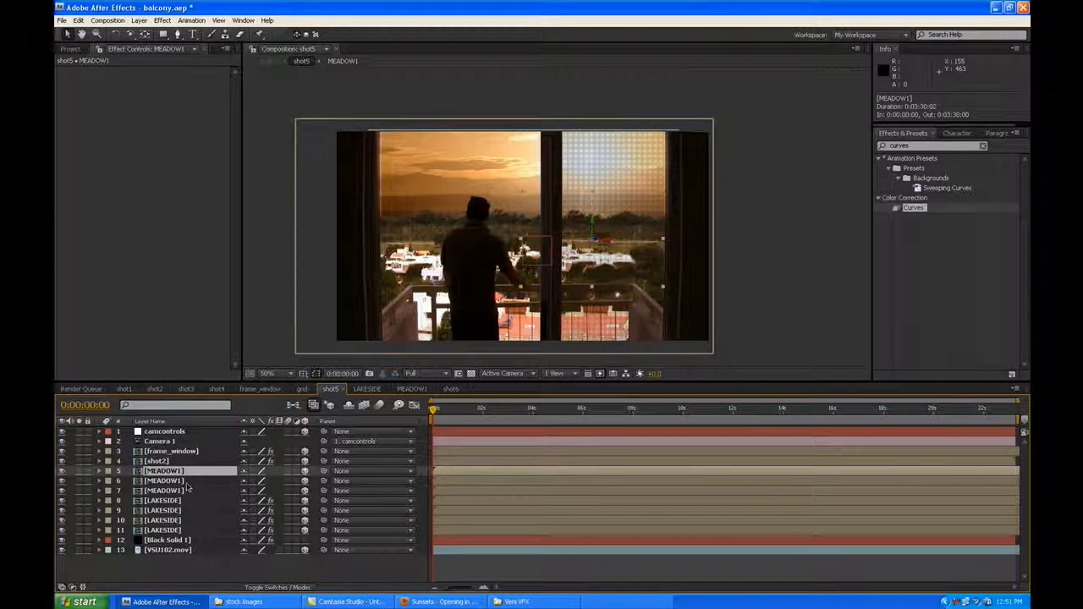
click(517, 375)
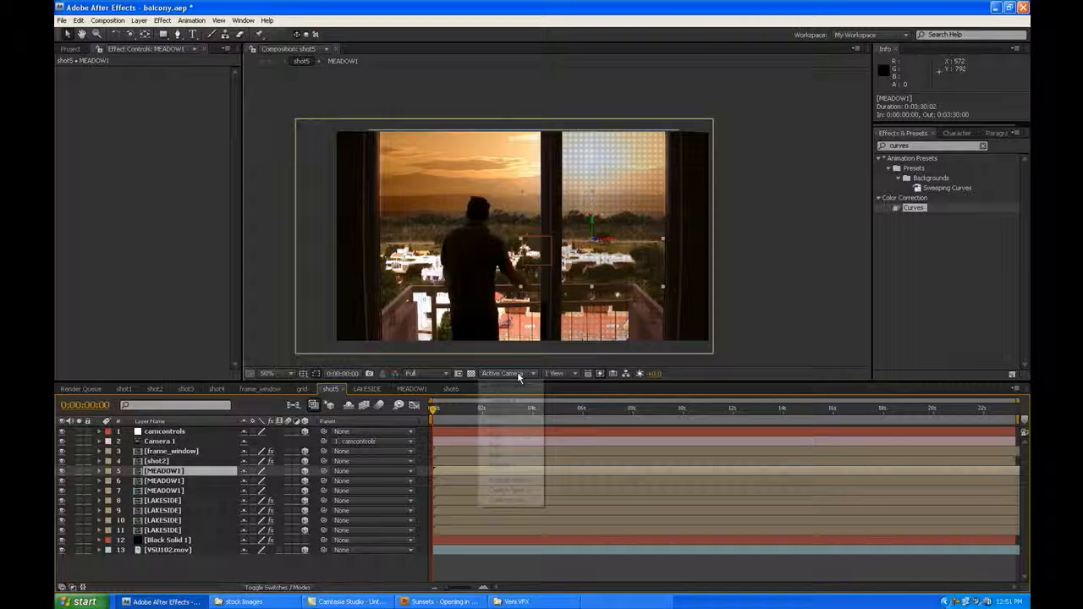
click(533, 480)
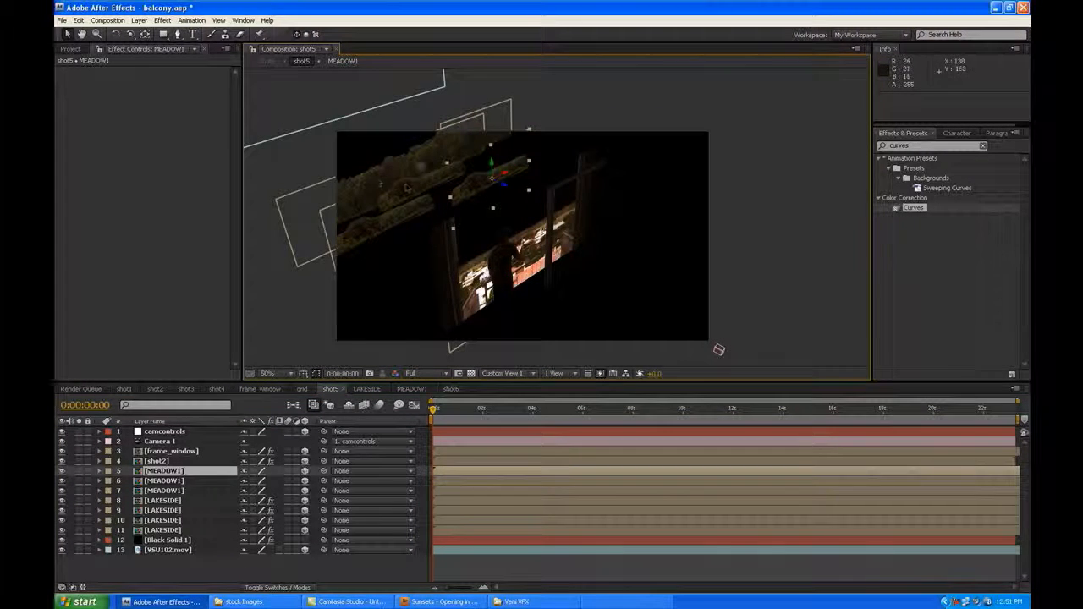
click(518, 375)
click(516, 385)
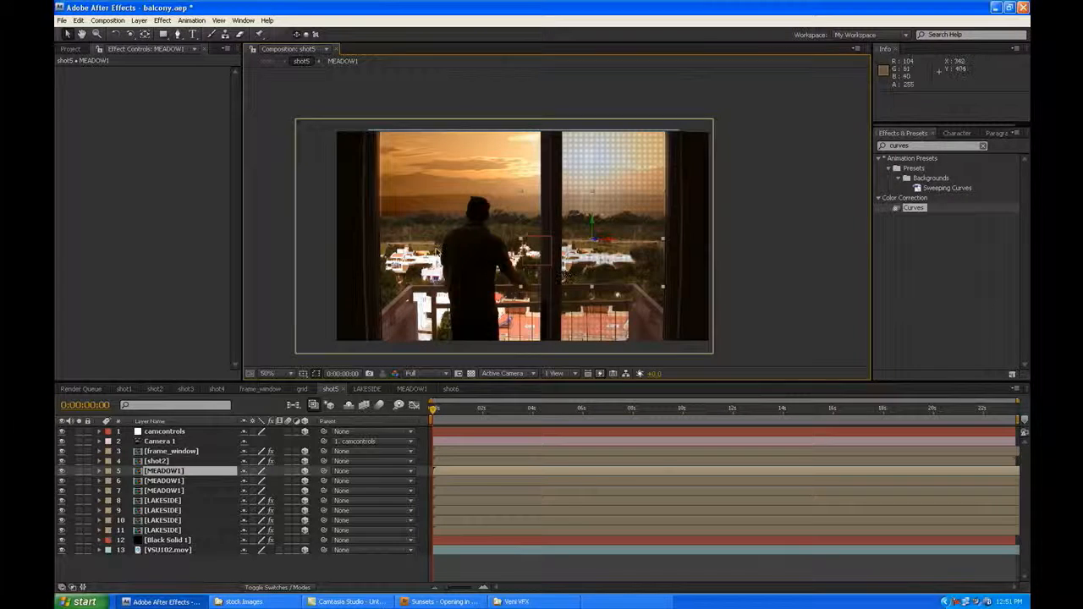
- Compare the shot5 composite with shot3, inspect its trees at 50% and 100% magnification, and view shot2
key(period)
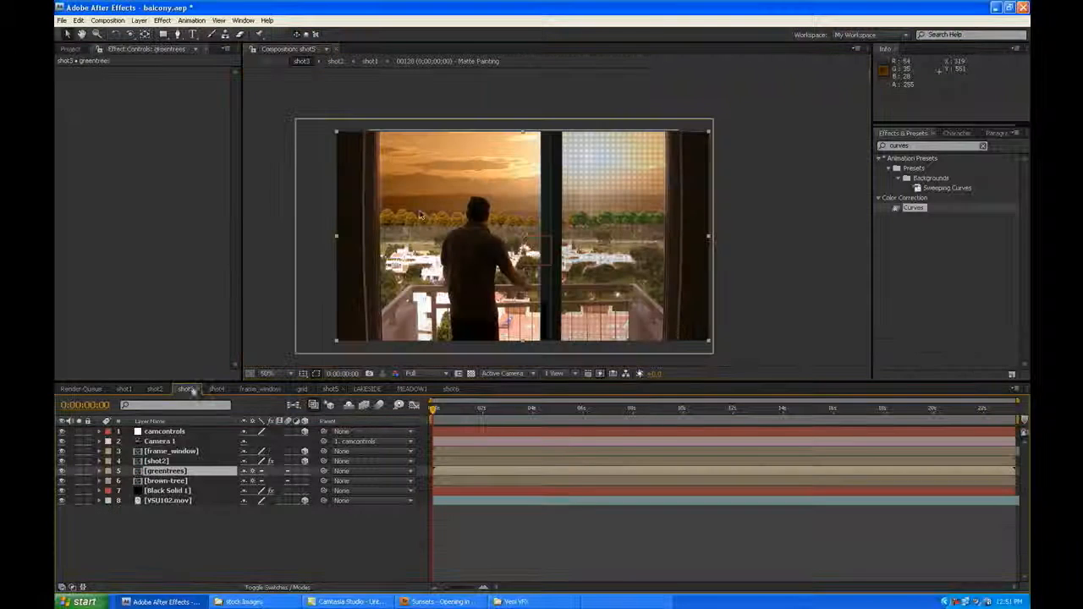
click(185, 388)
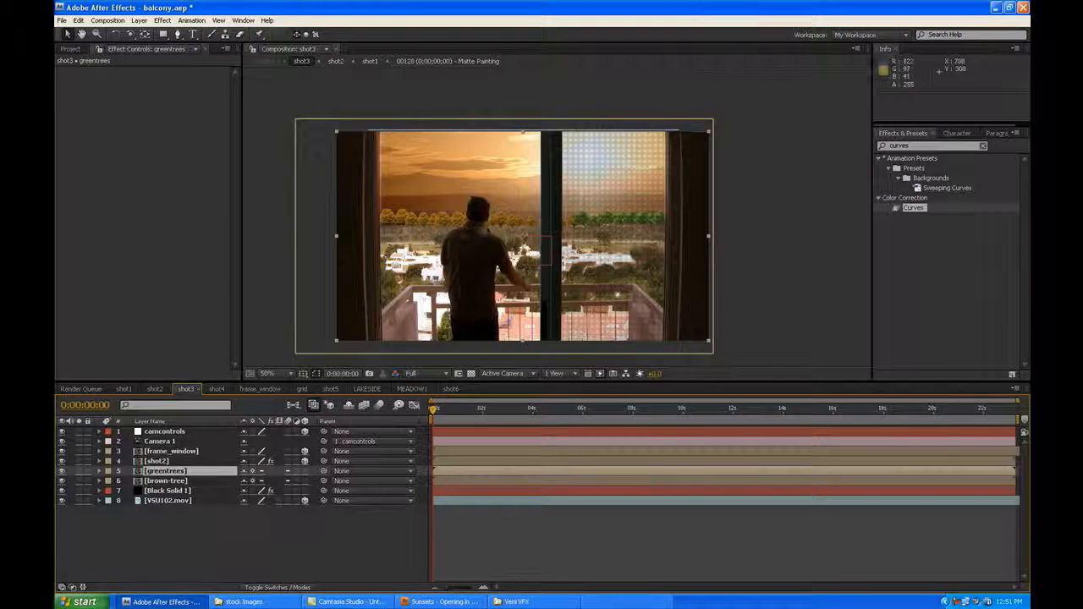
click(330, 388)
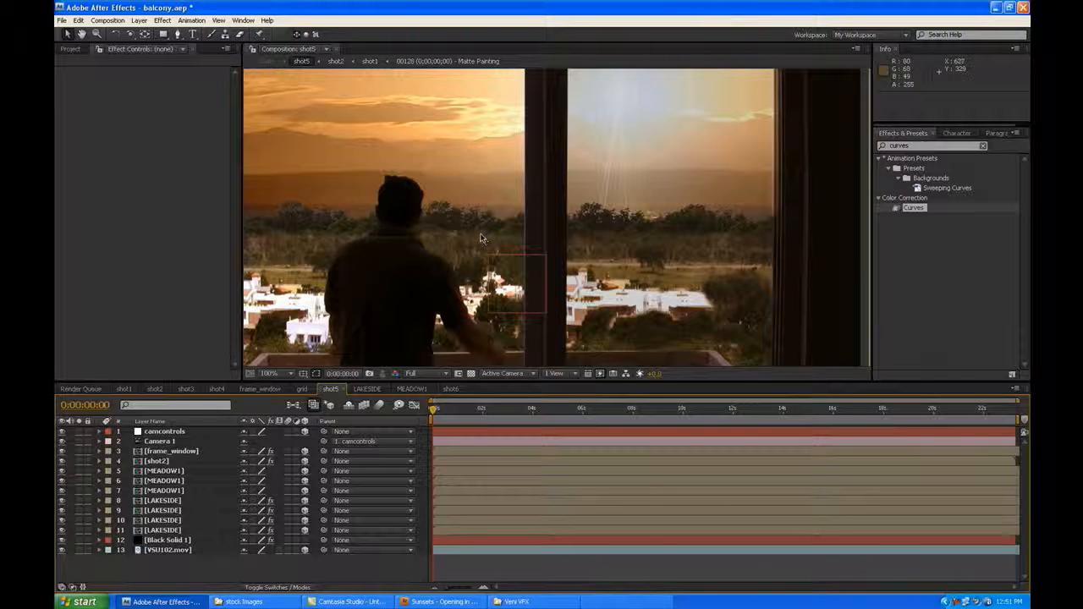
scroll(481, 246, down, 2)
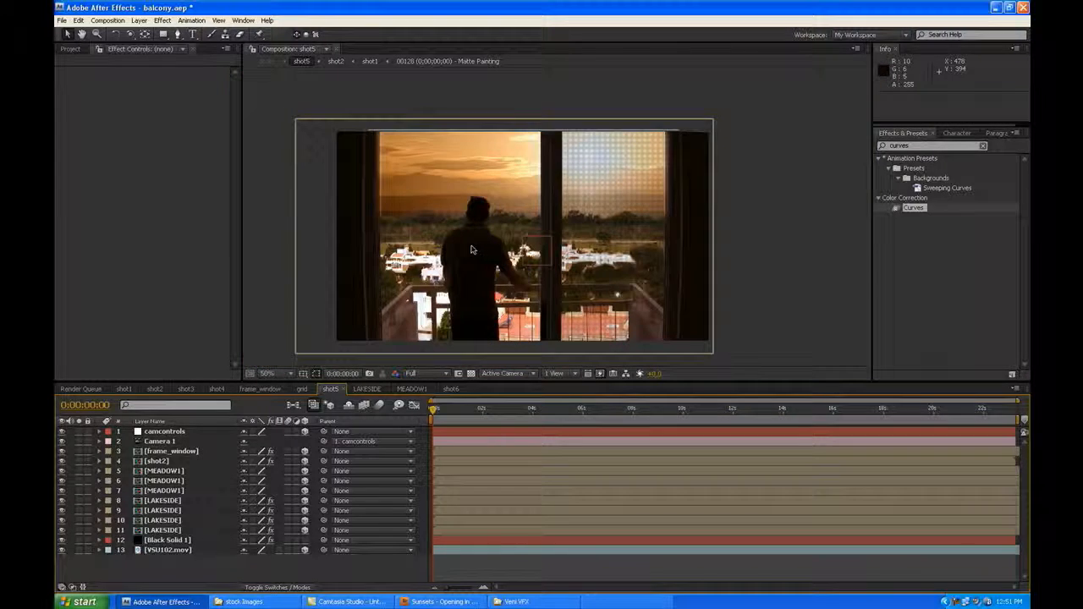
scroll(478, 250, up, 2)
click(155, 389)
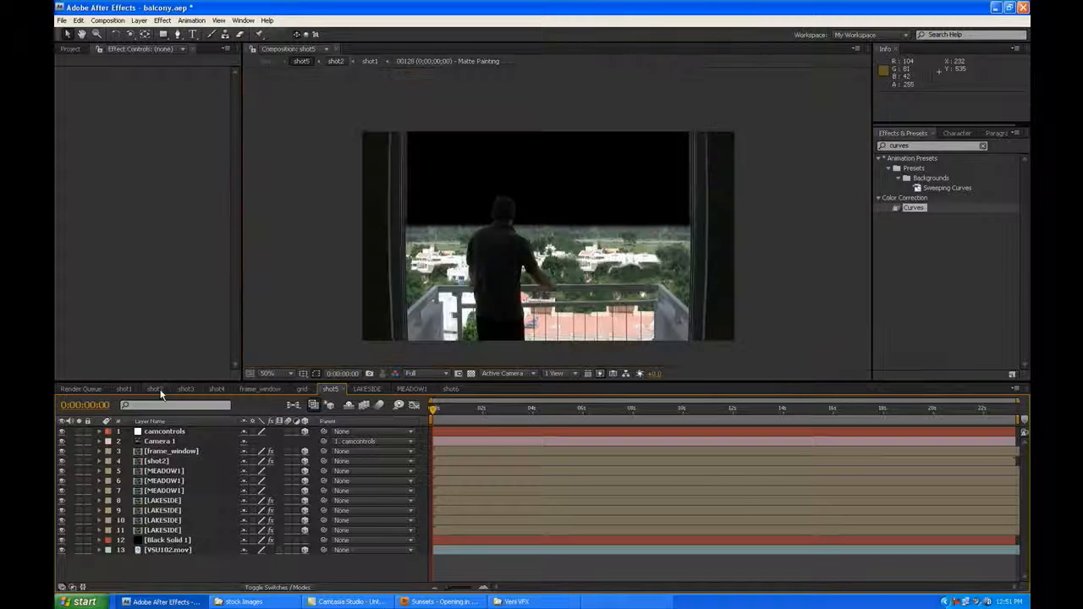
- In shot2, lower the bottom edge of the shot1sky layer's mask slightly by moving both lower corner points down
scroll(398, 290, up, 2)
scroll(398, 290, down, 2)
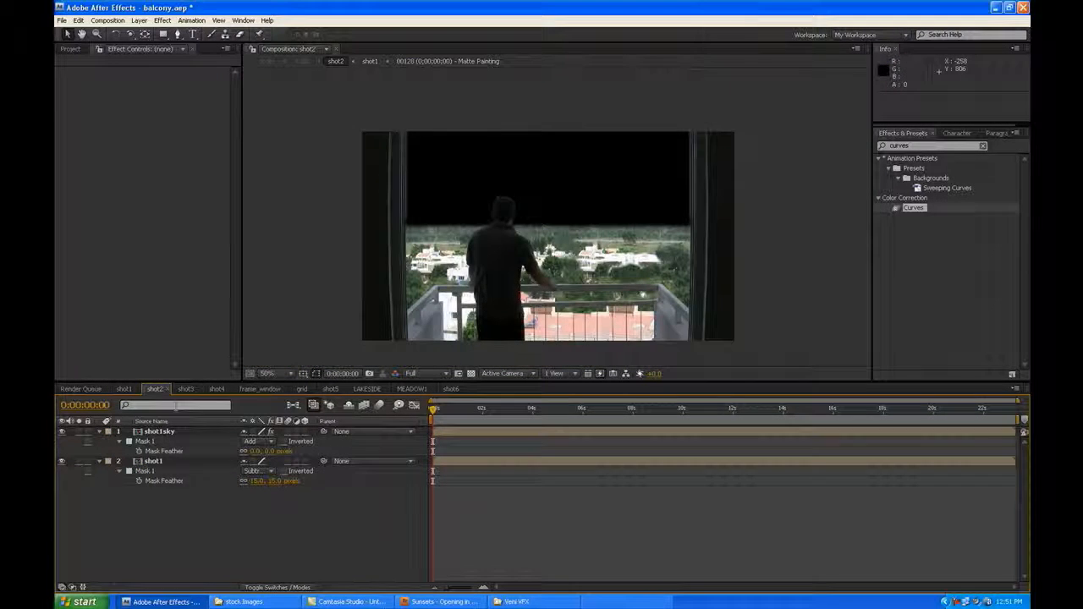
click(160, 431)
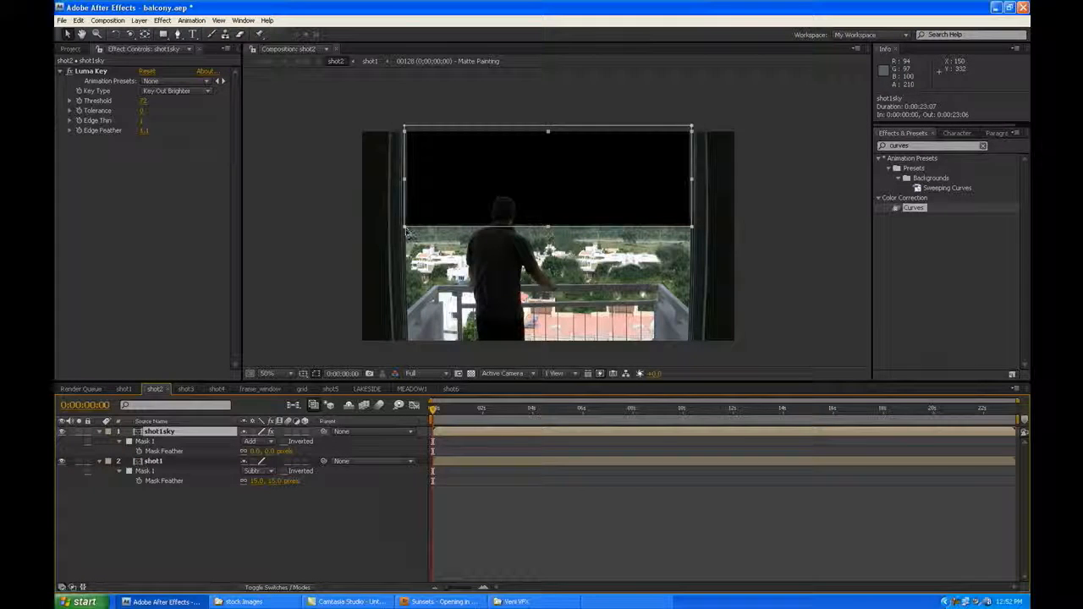
drag(405, 228, 406, 242)
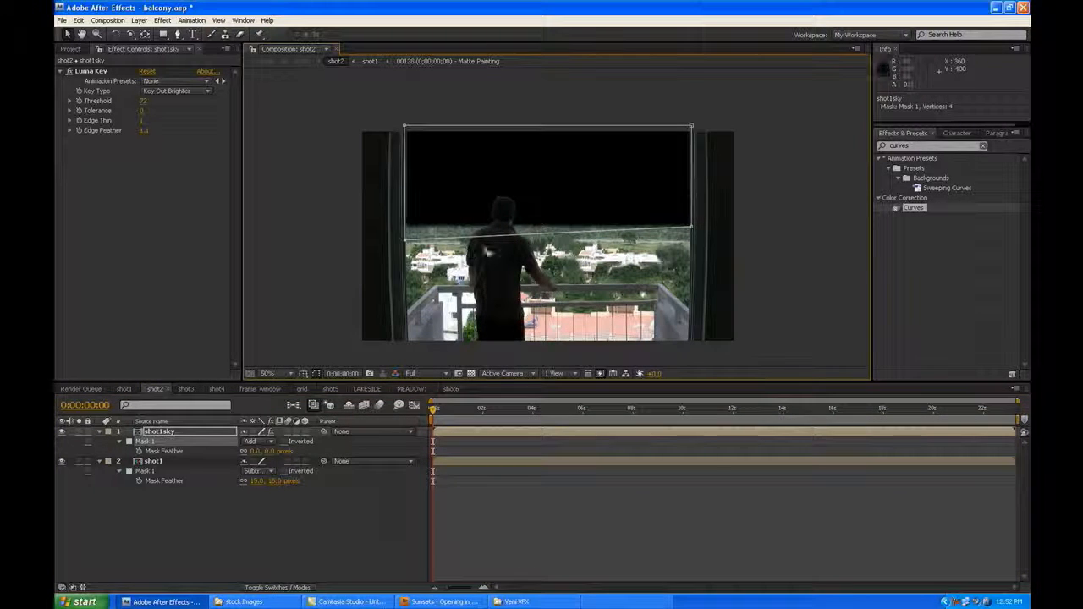
drag(691, 229, 692, 242)
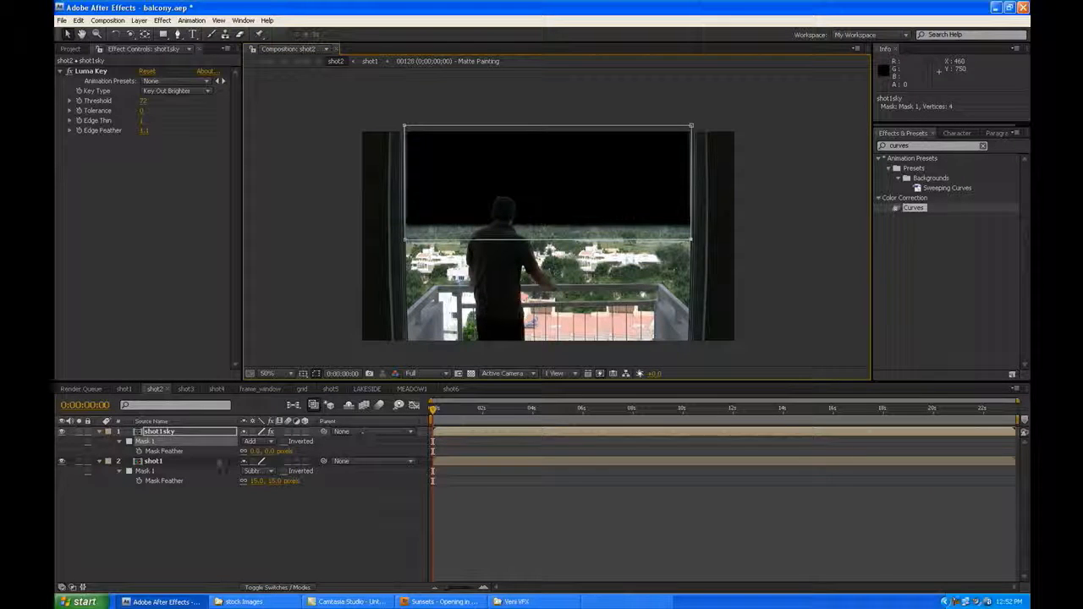
- Lower the bottom edge of the shot1 layer's Subtract mask to match the shot1sky mask
click(219, 462)
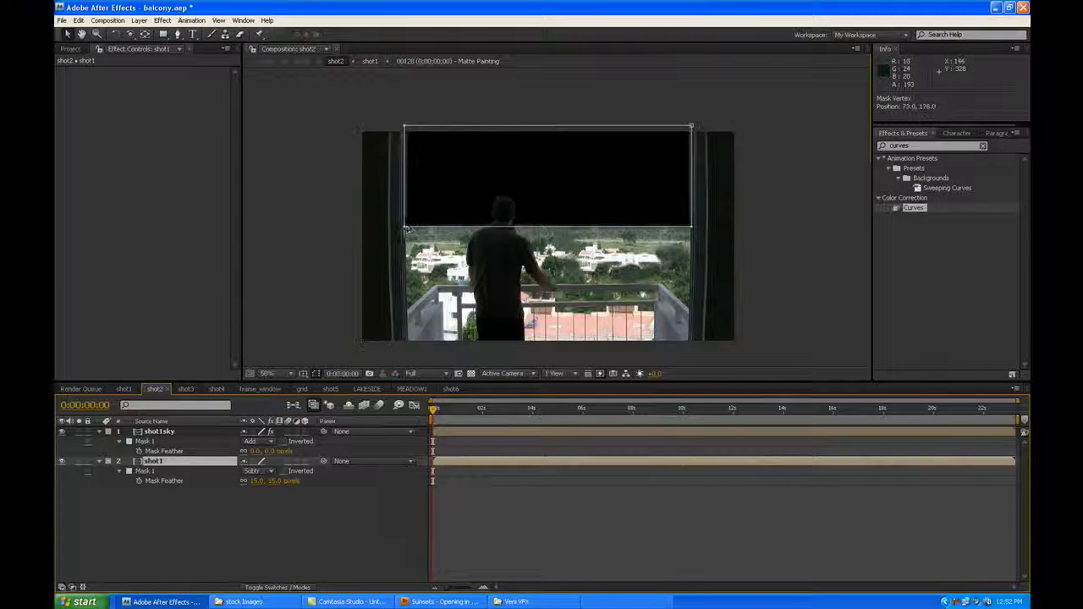
drag(405, 227, 404, 242)
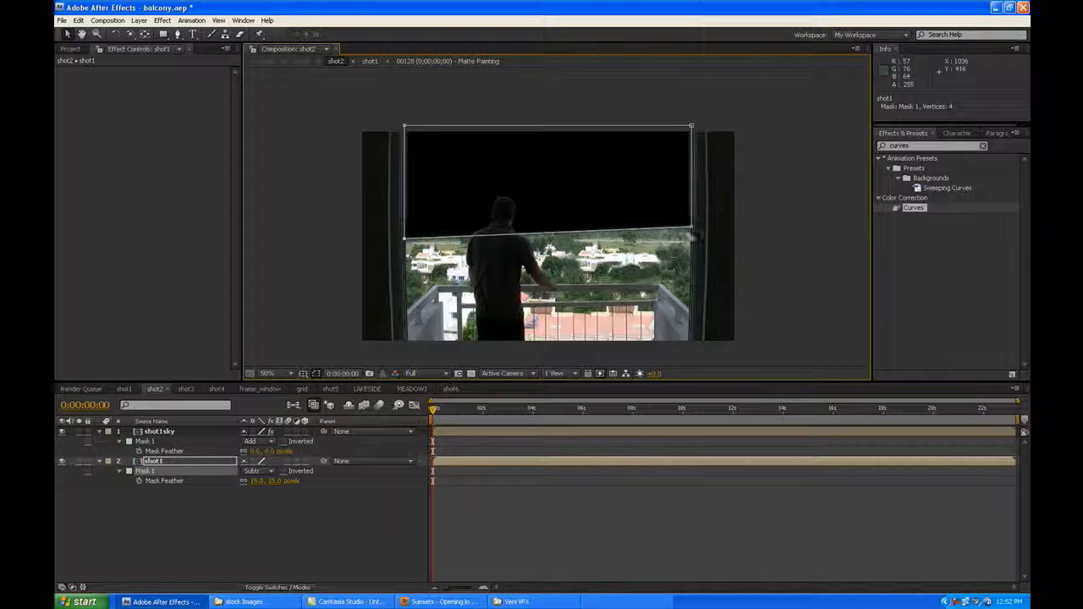
drag(690, 229, 690, 240)
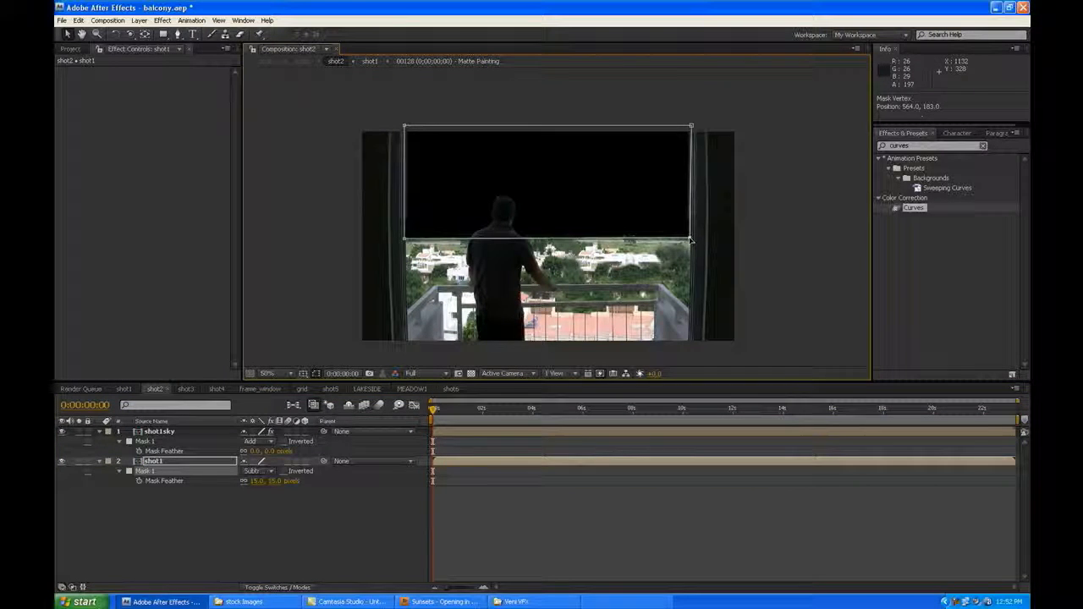
- Check the adjusted tree line in the shot5 composite at 50% magnification, and save the project
click(330, 389)
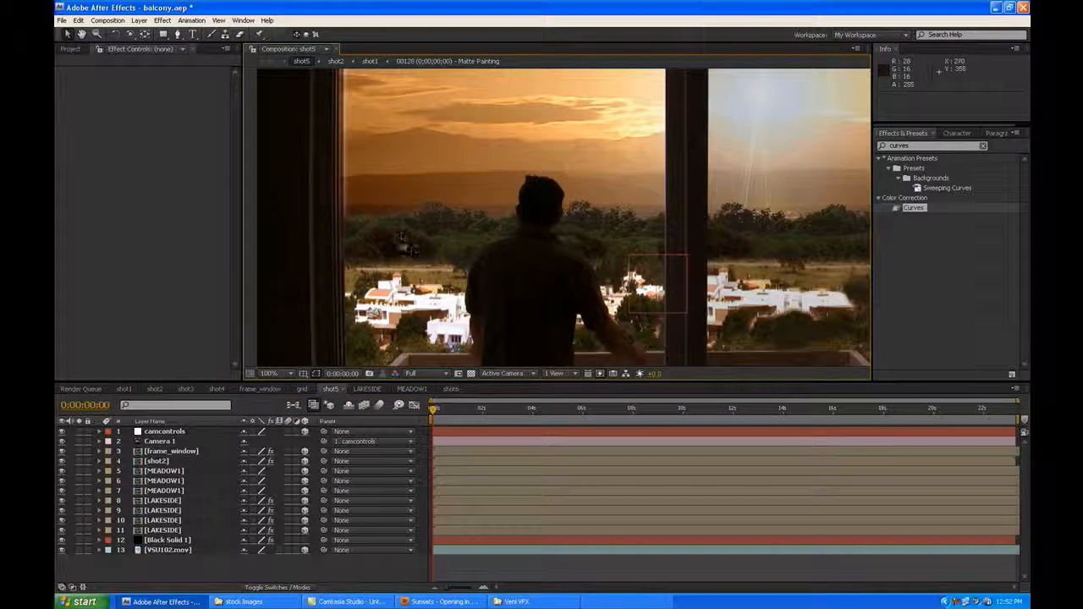
key(v)
drag(655, 283, 555, 276)
scroll(696, 251, down, 1)
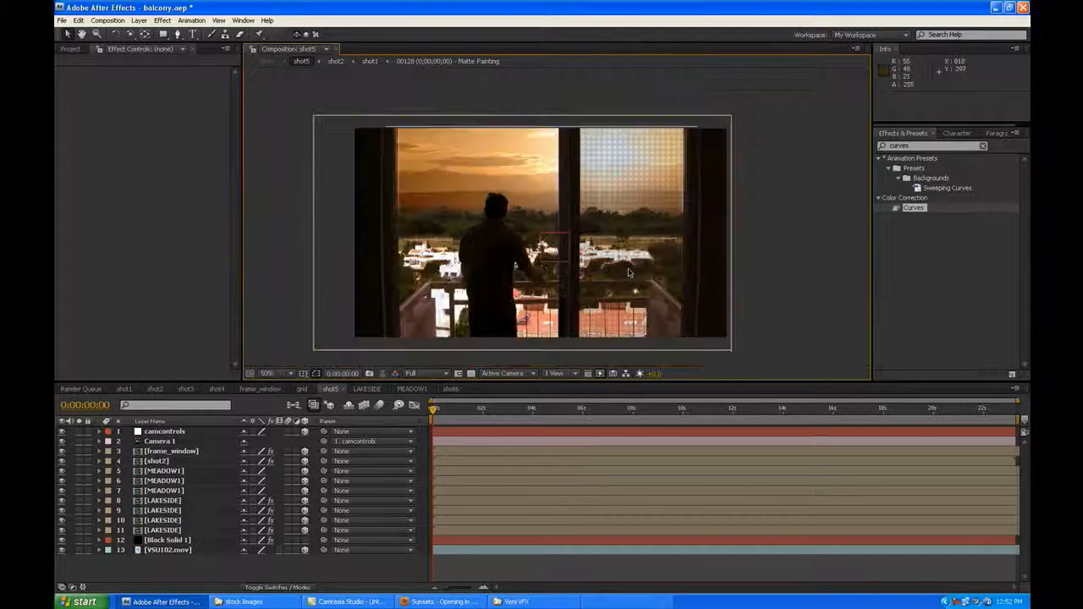
key(ctrl+s)
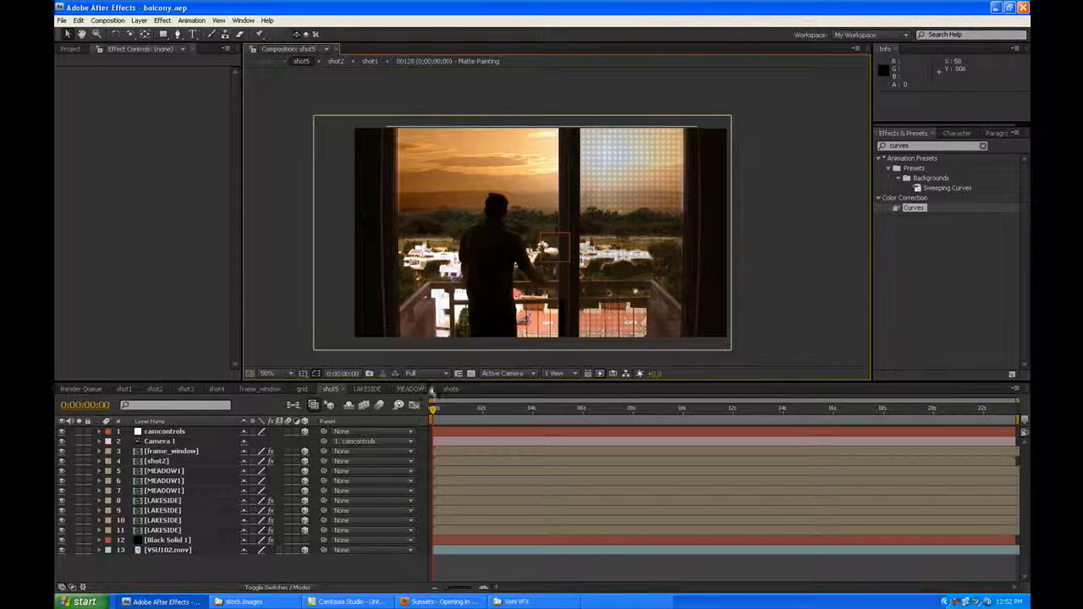
- Review the shot6 composition with its shot5 layer, and play the rendered final shot movie
click(451, 388)
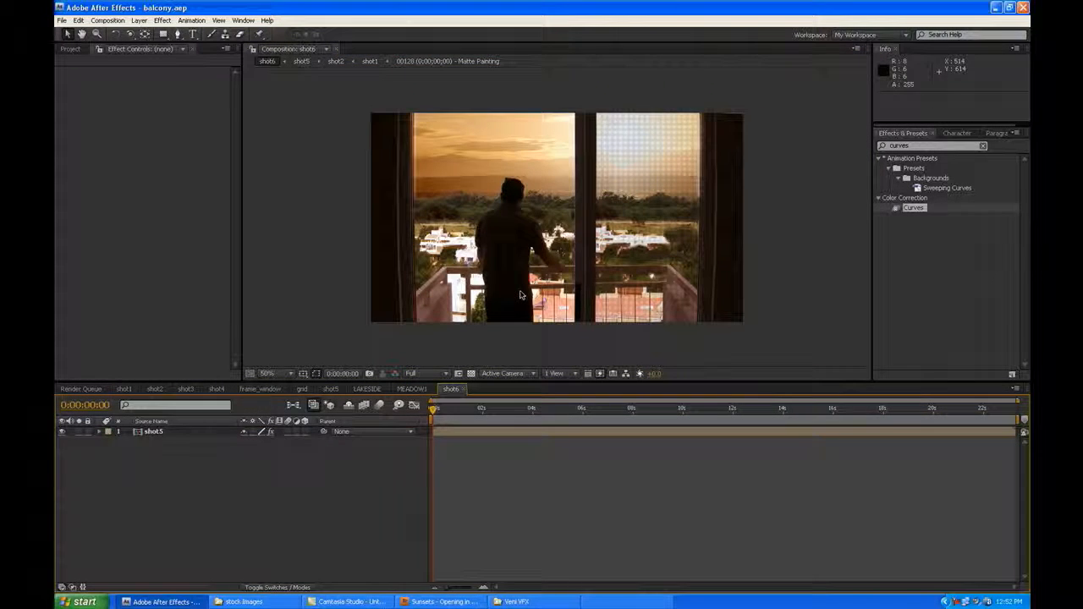
click(224, 434)
click(564, 468)
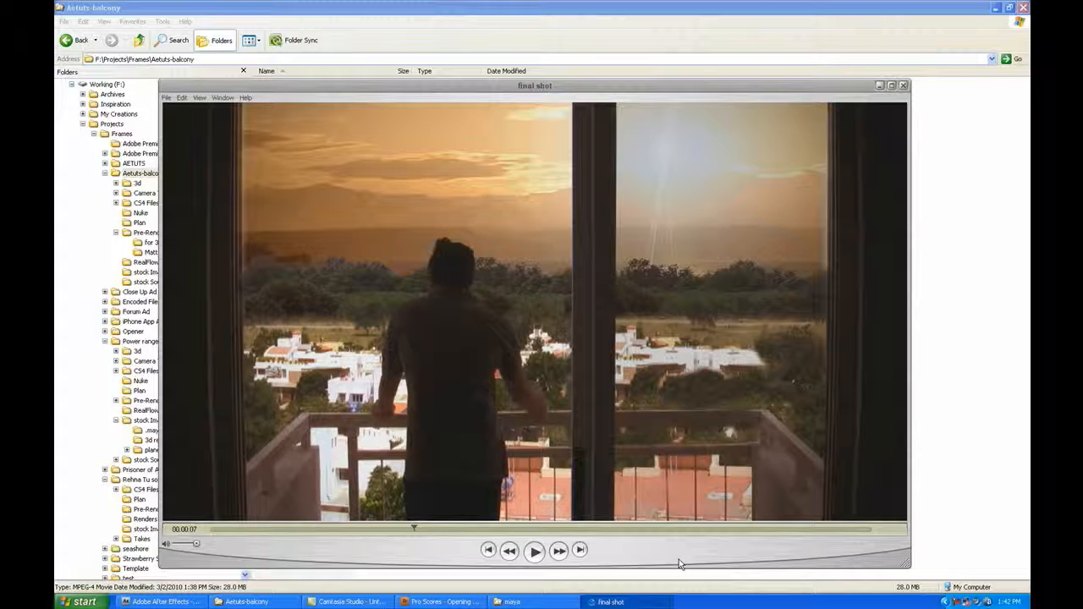
click(532, 551)
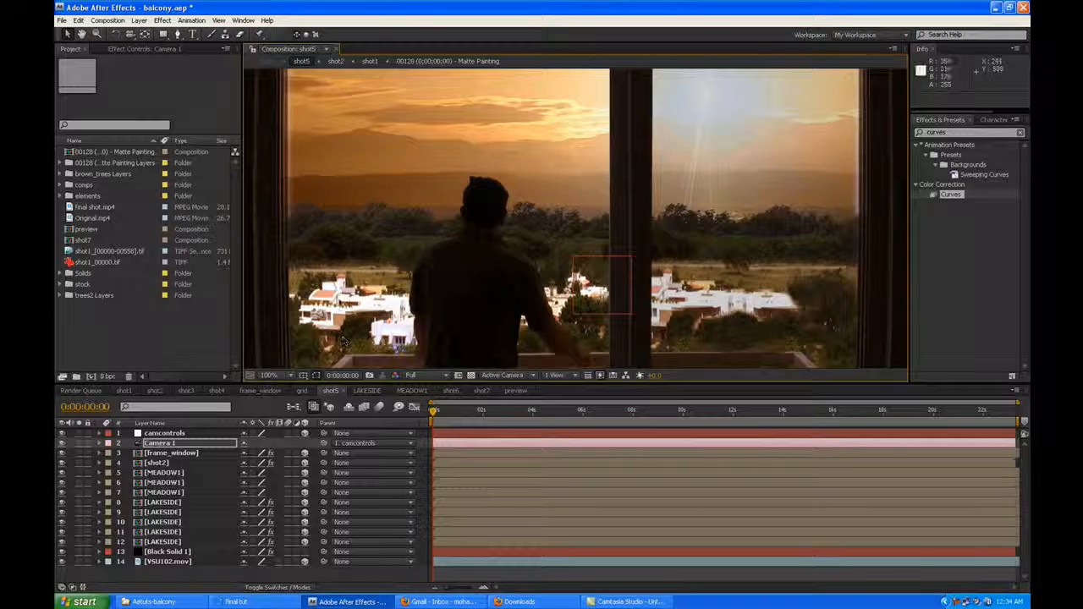
- View shot5's camera and layer layout in Custom View 1, and return to the Active Camera view
click(506, 374)
click(508, 481)
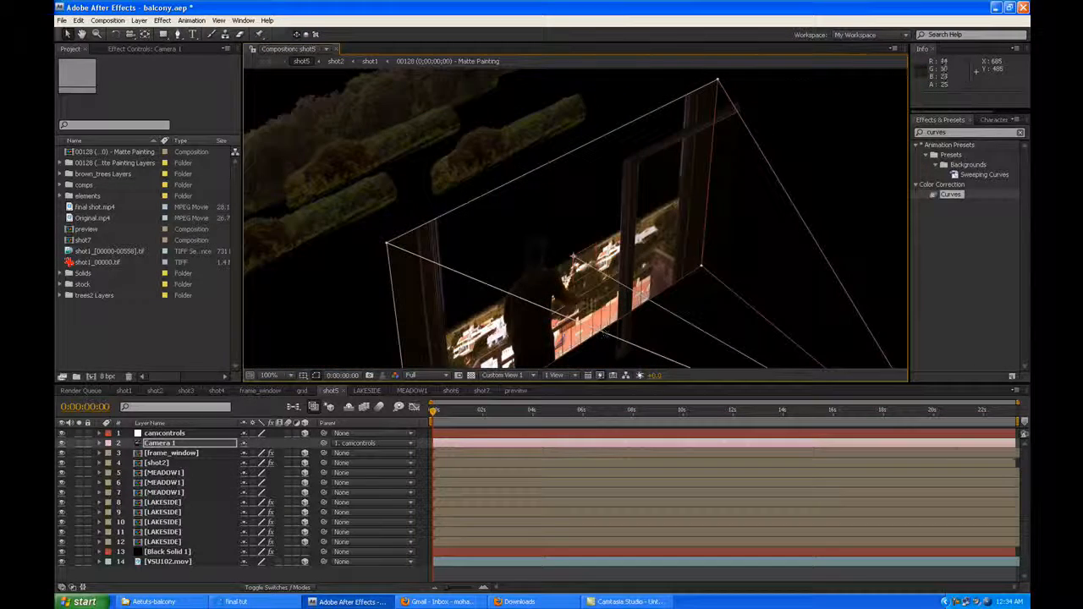
click(508, 376)
click(510, 386)
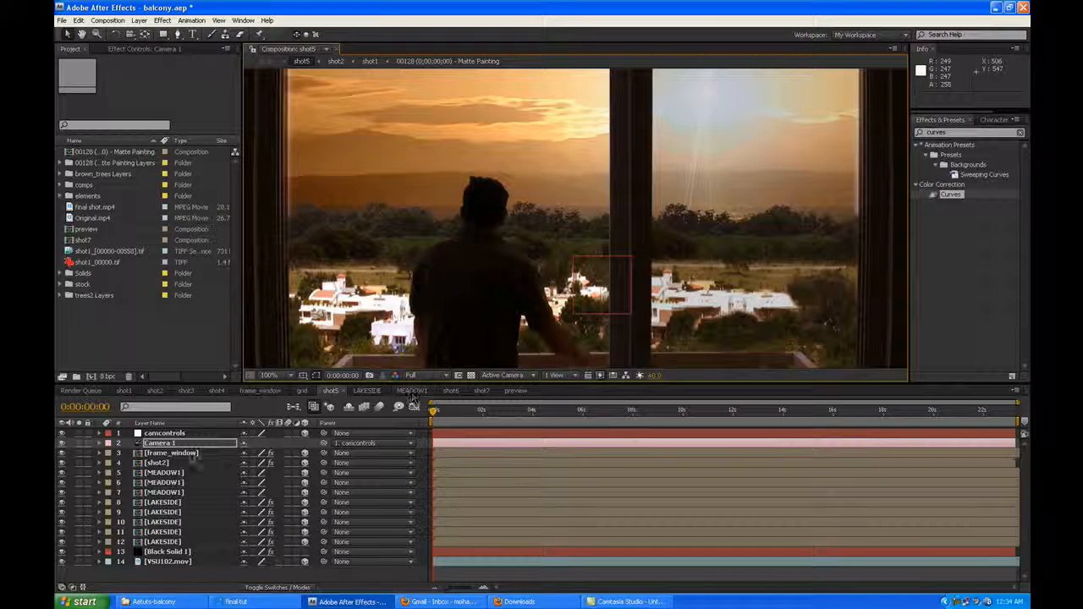
- Reveal the Camera Options of Camera 1 in shot5 and turn on Depth of Field
click(174, 444)
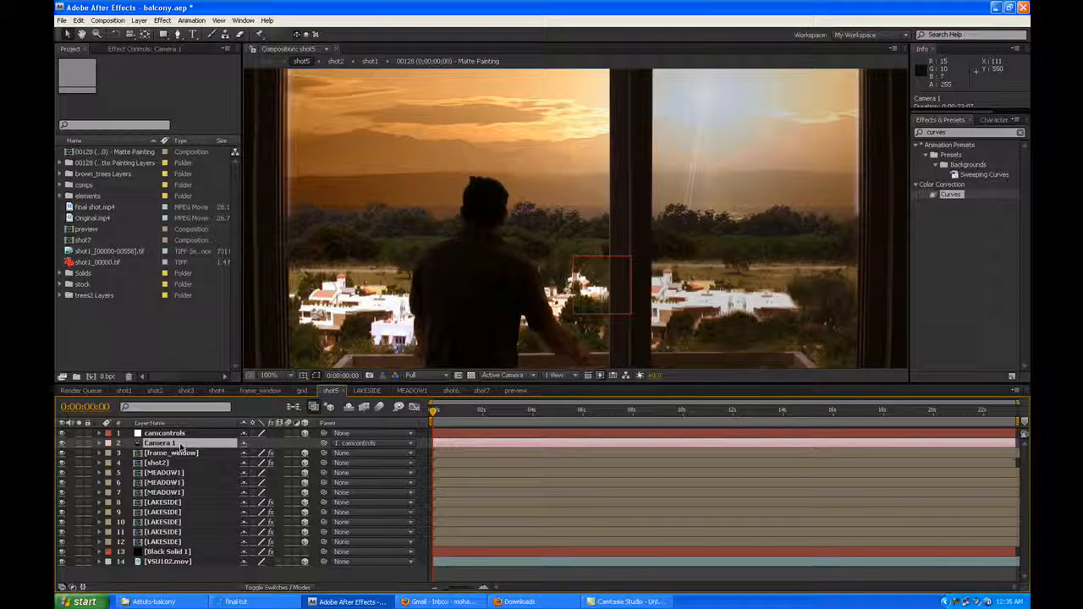
key(a)
key(a)
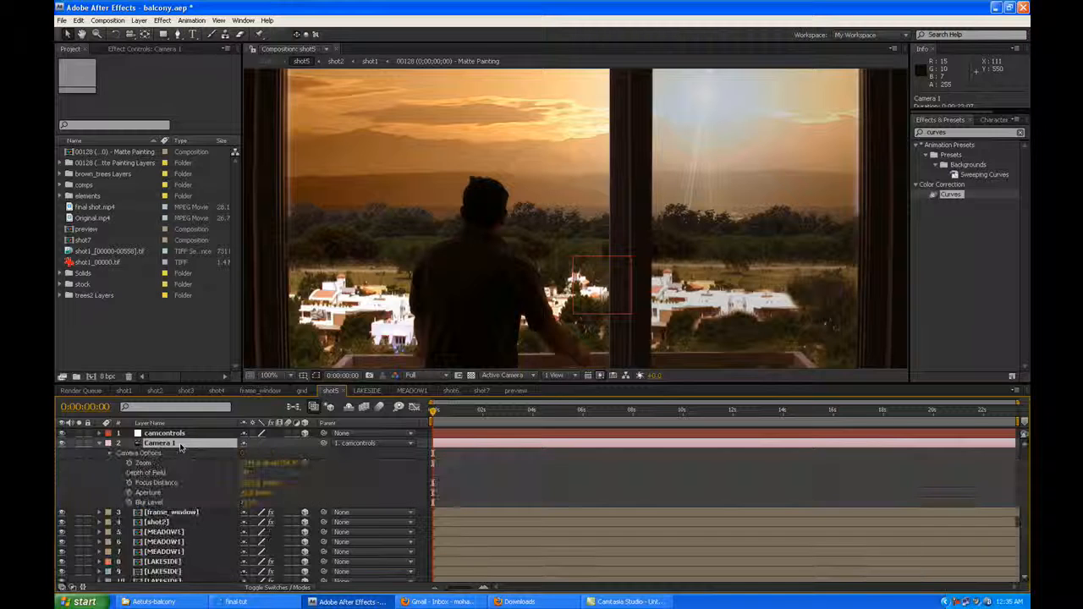
click(248, 474)
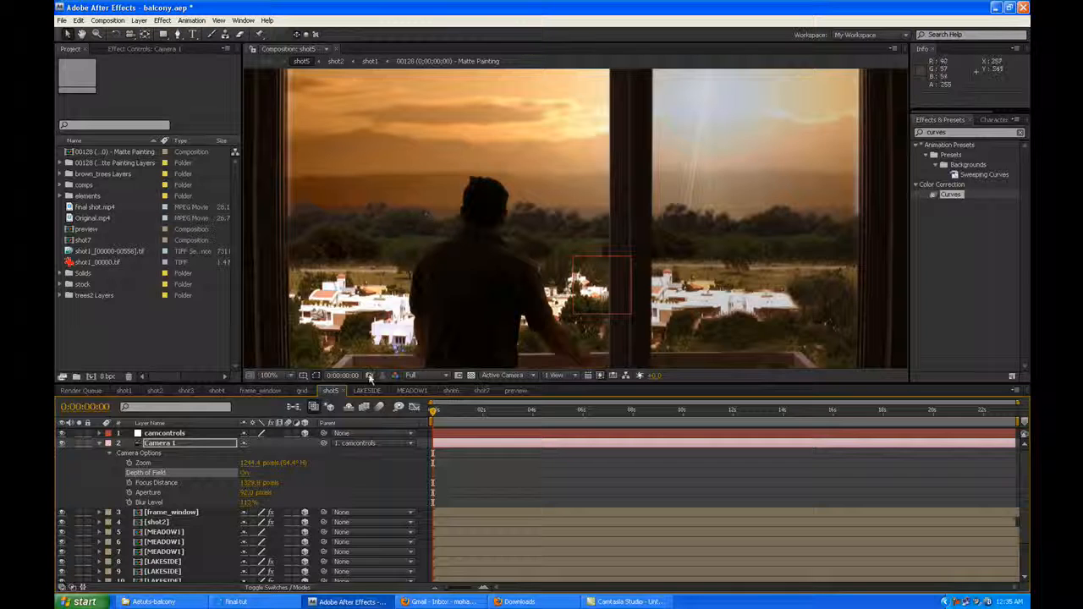
- Try weaker and stronger background blur with Camera 1's Aperture, and set it to 90 pixels
drag(250, 498, 204, 494)
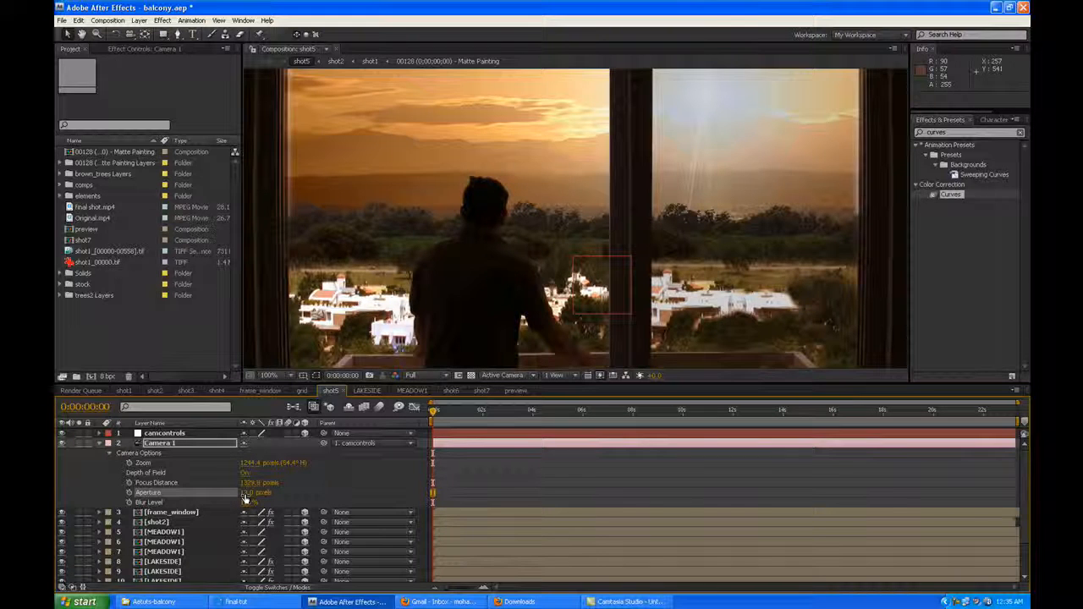
drag(245, 498, 359, 497)
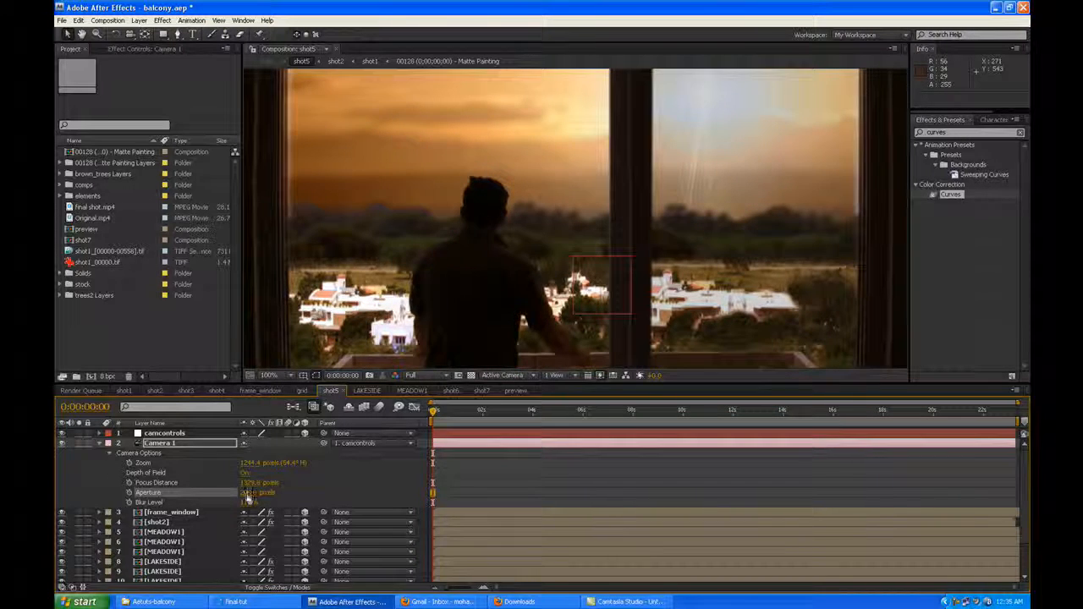
drag(251, 499, 183, 499)
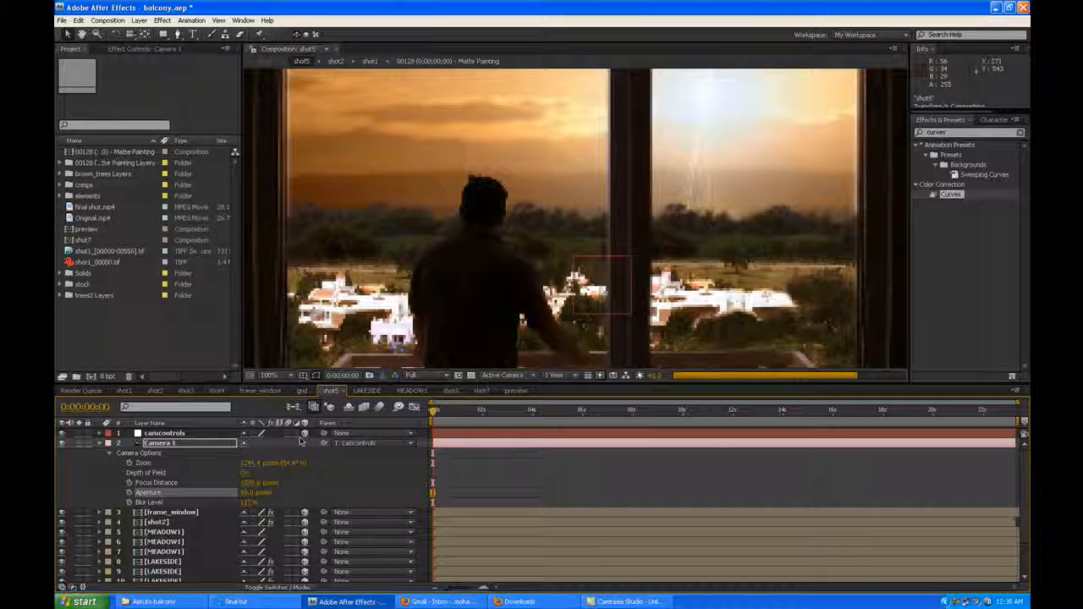